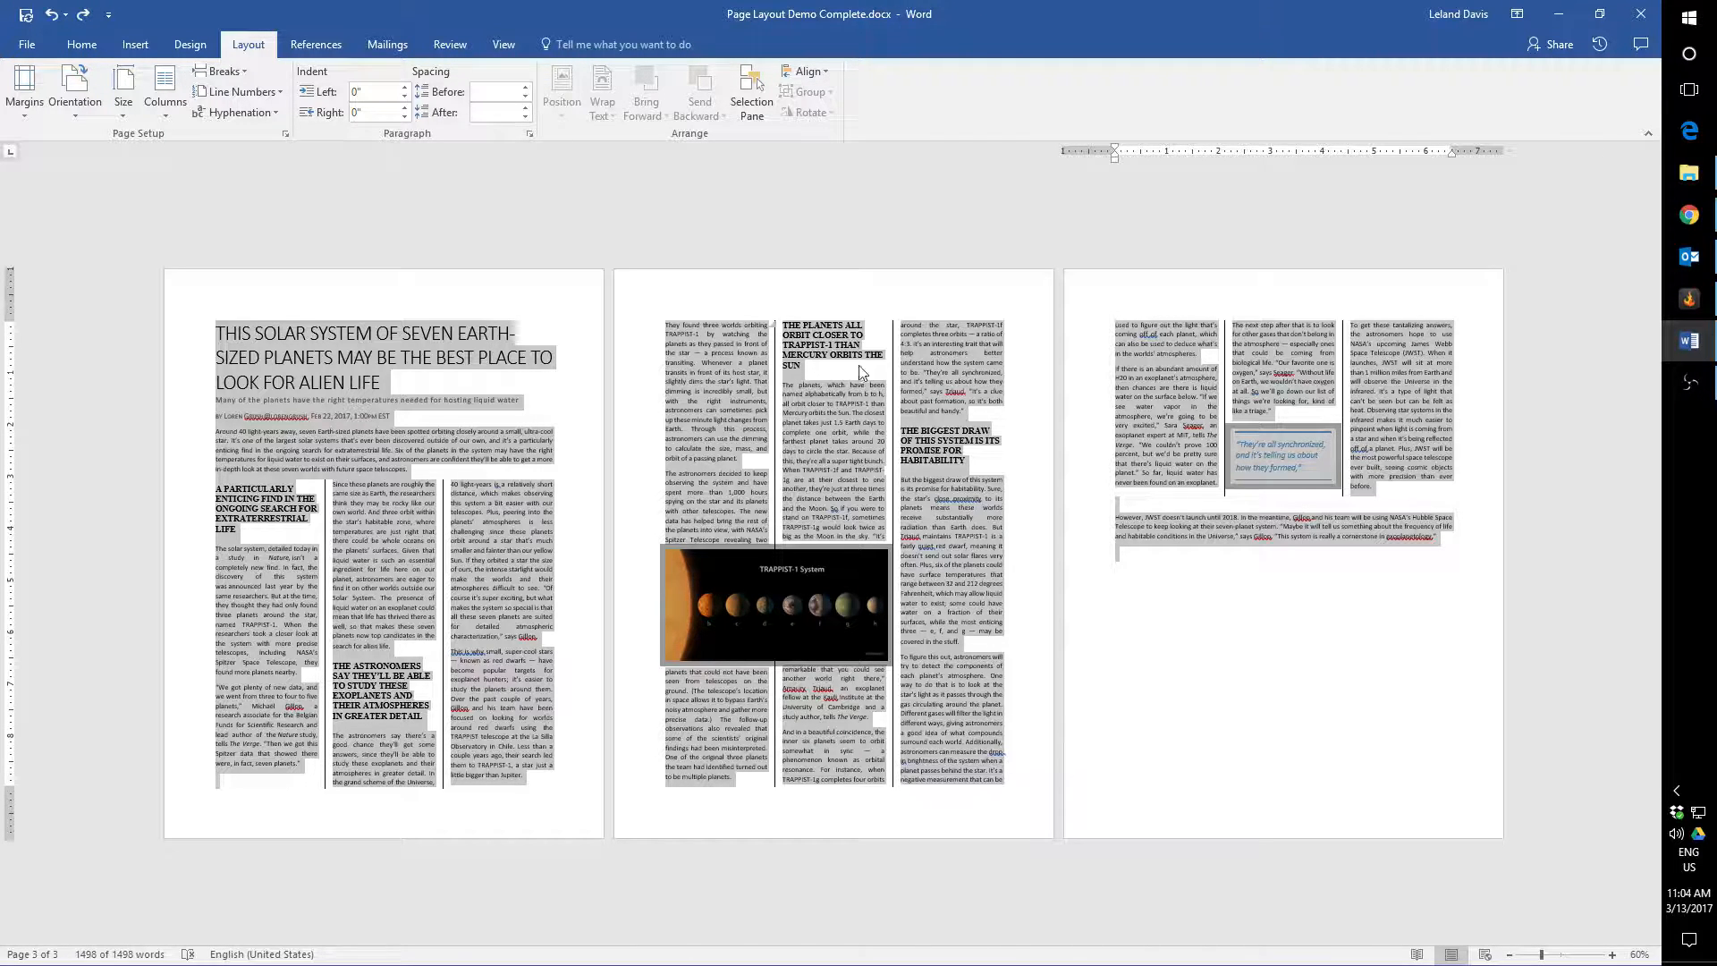
- Check which styles are applied to the title, the section headings and the body text of the article
left_click(340, 347)
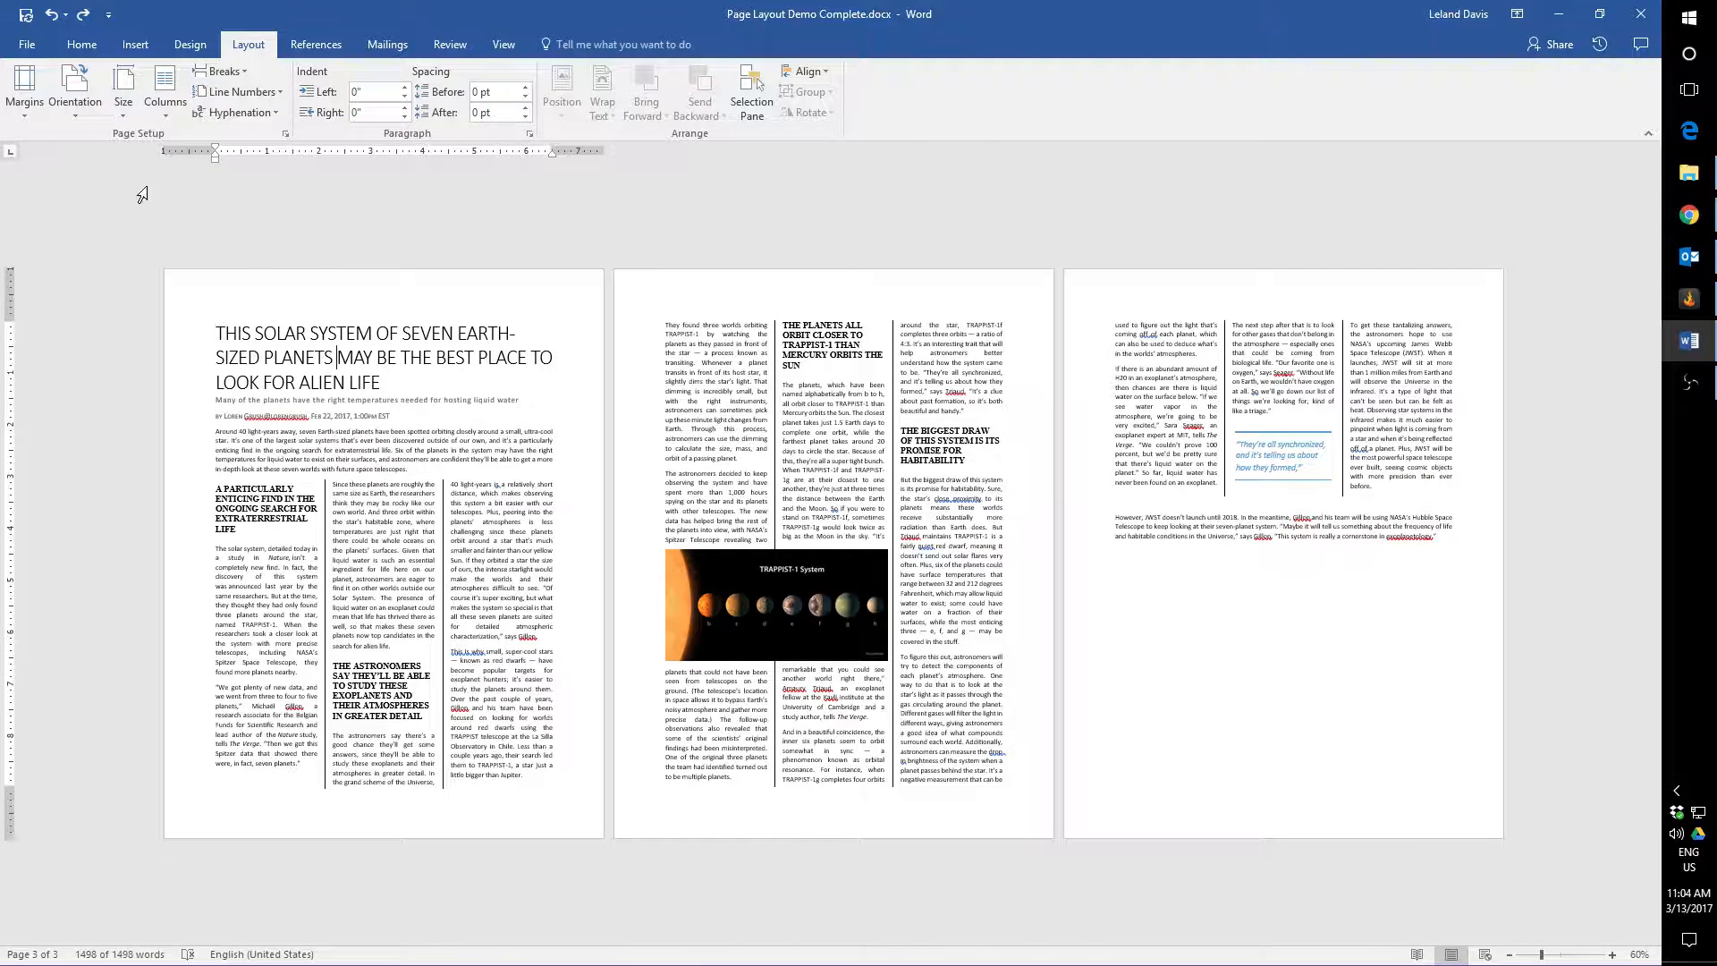
left_click(81, 44)
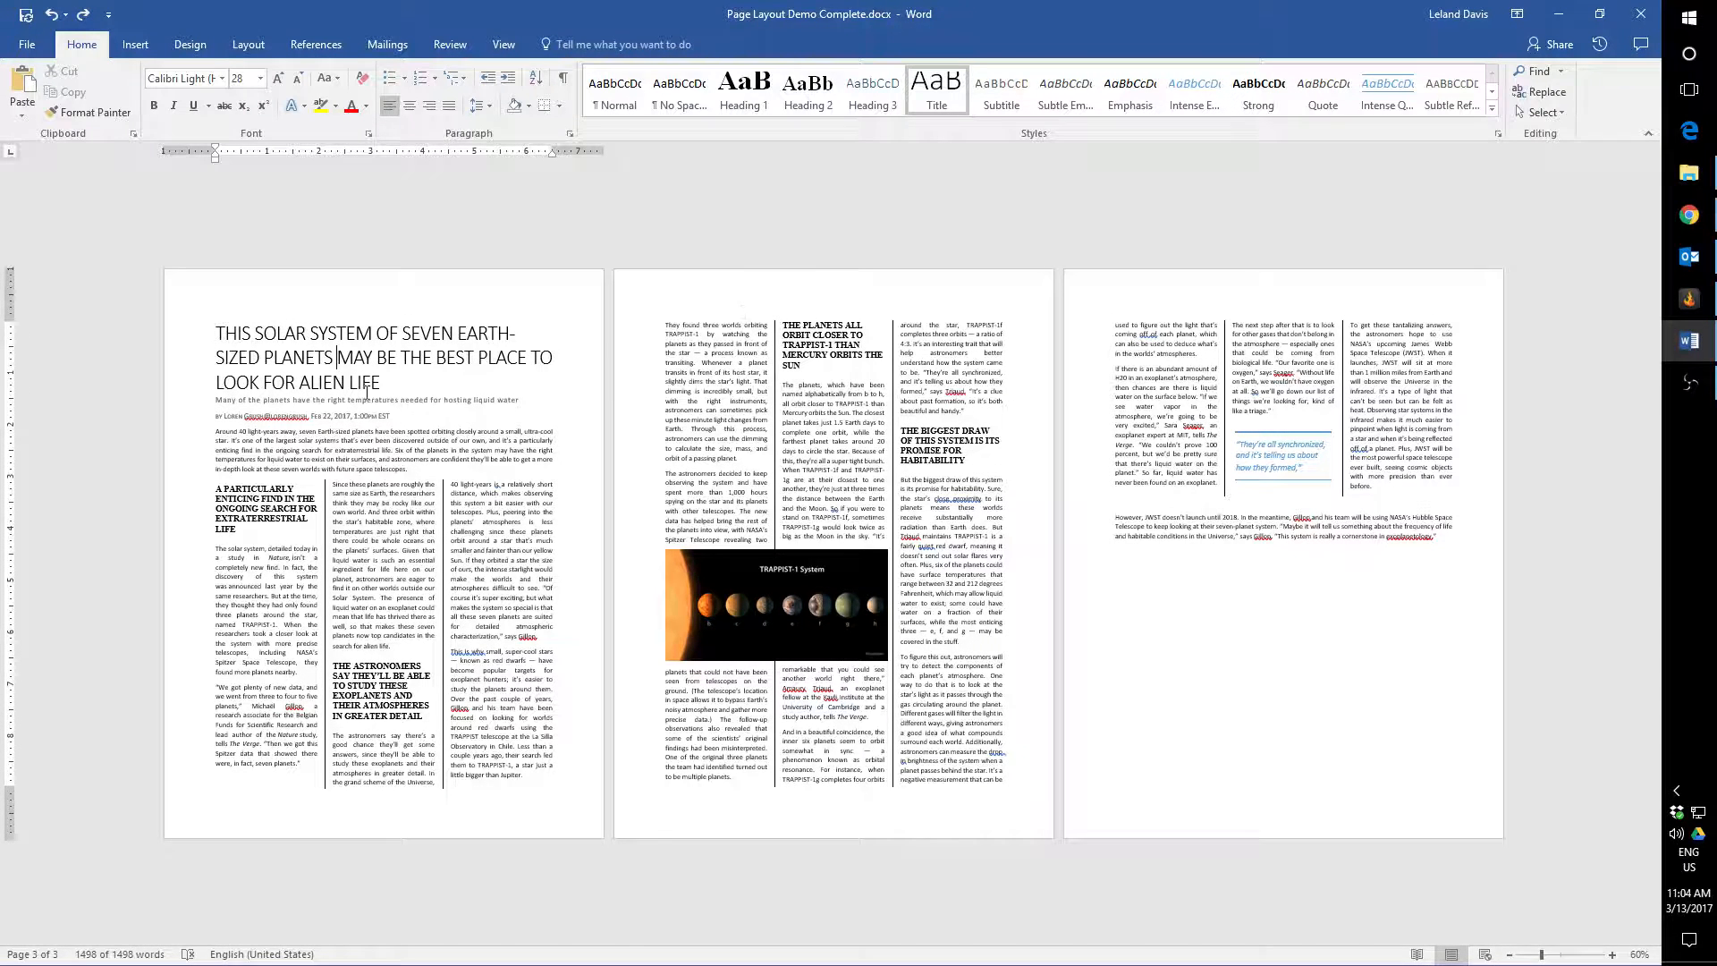
left_click(254, 512)
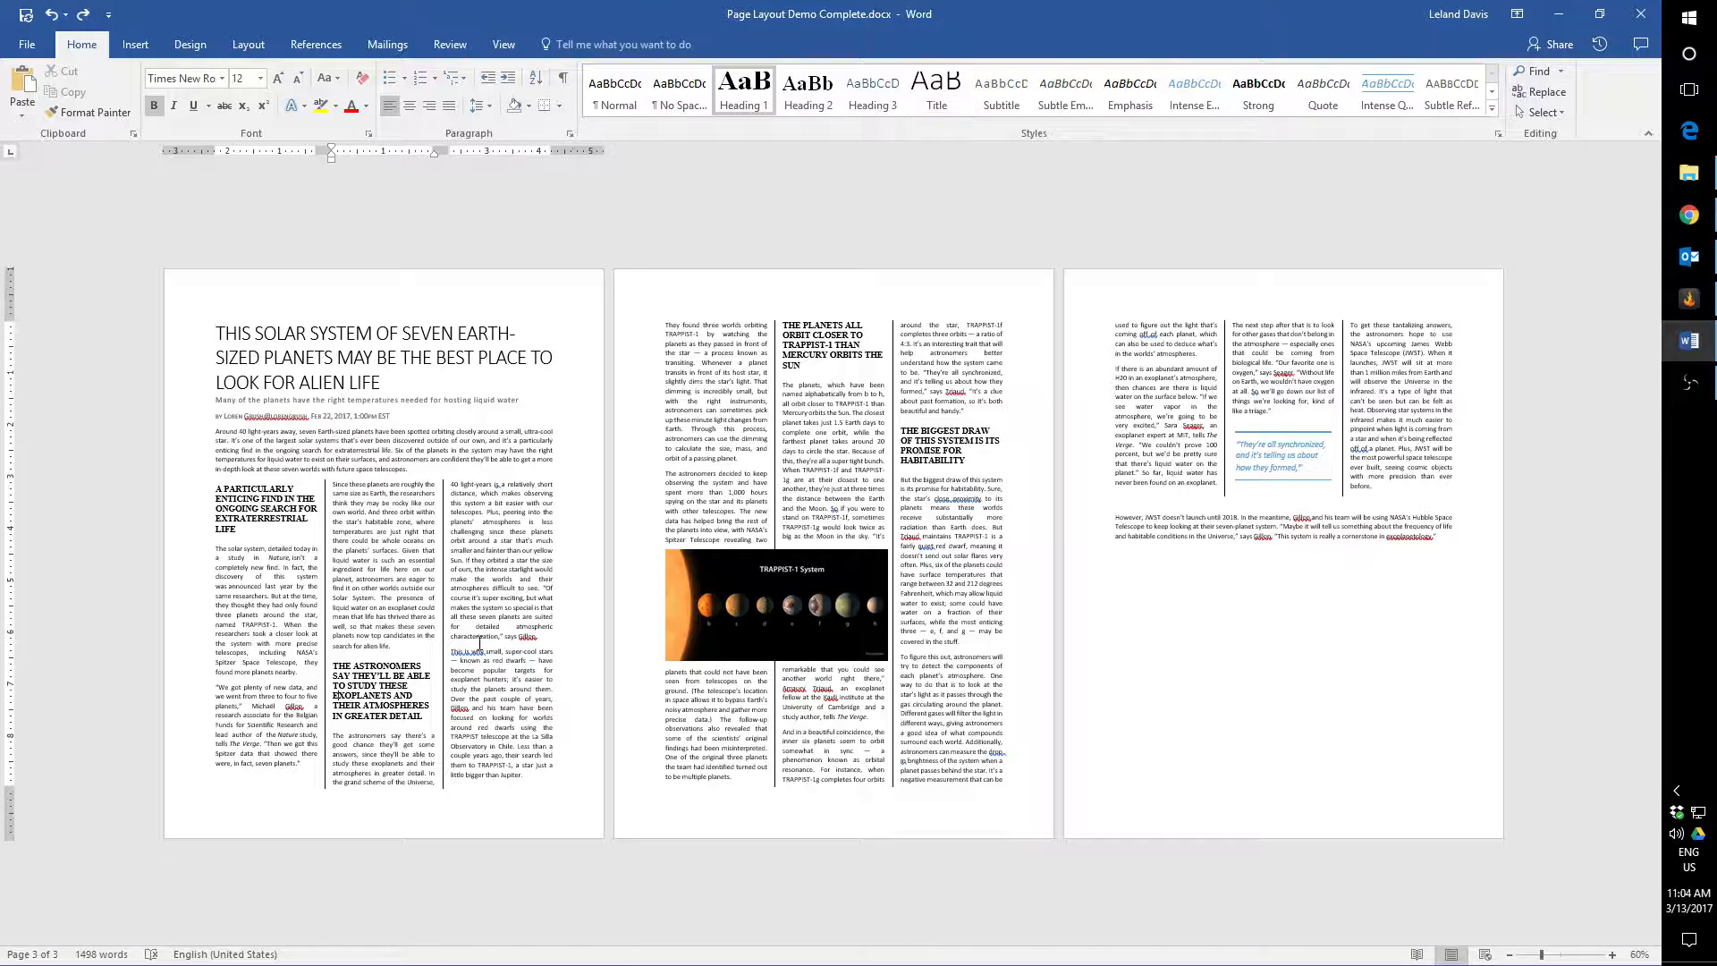
left_click(821, 336)
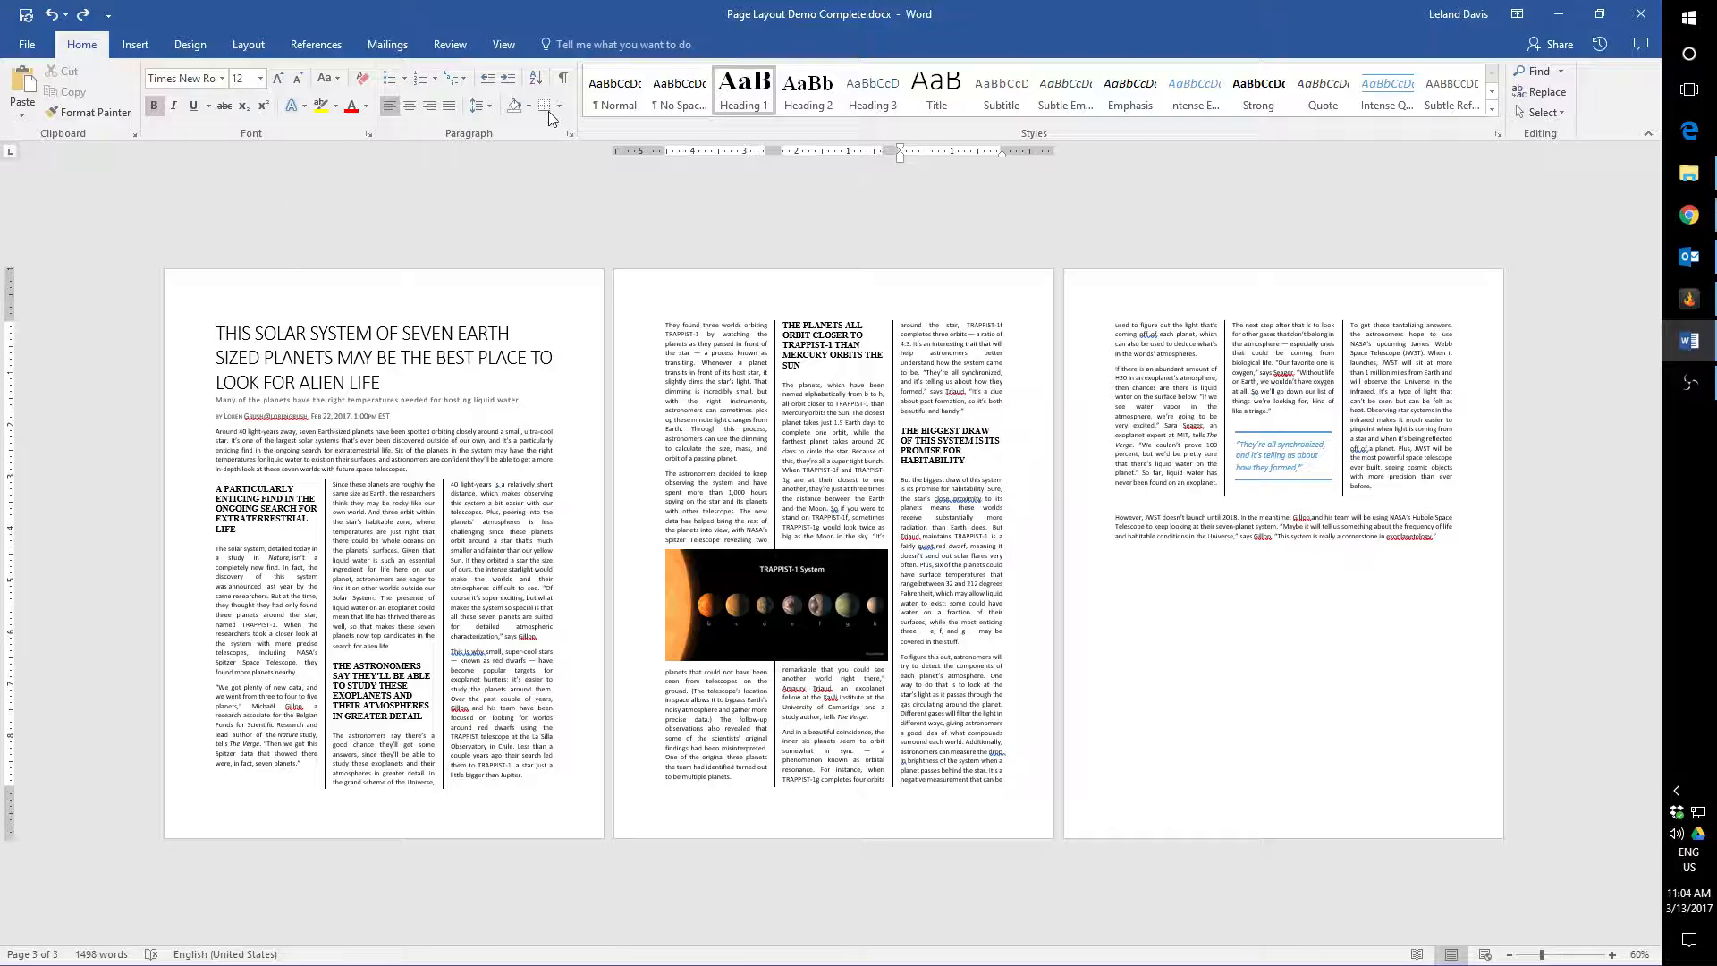
left_click(590, 113)
left_click(564, 532)
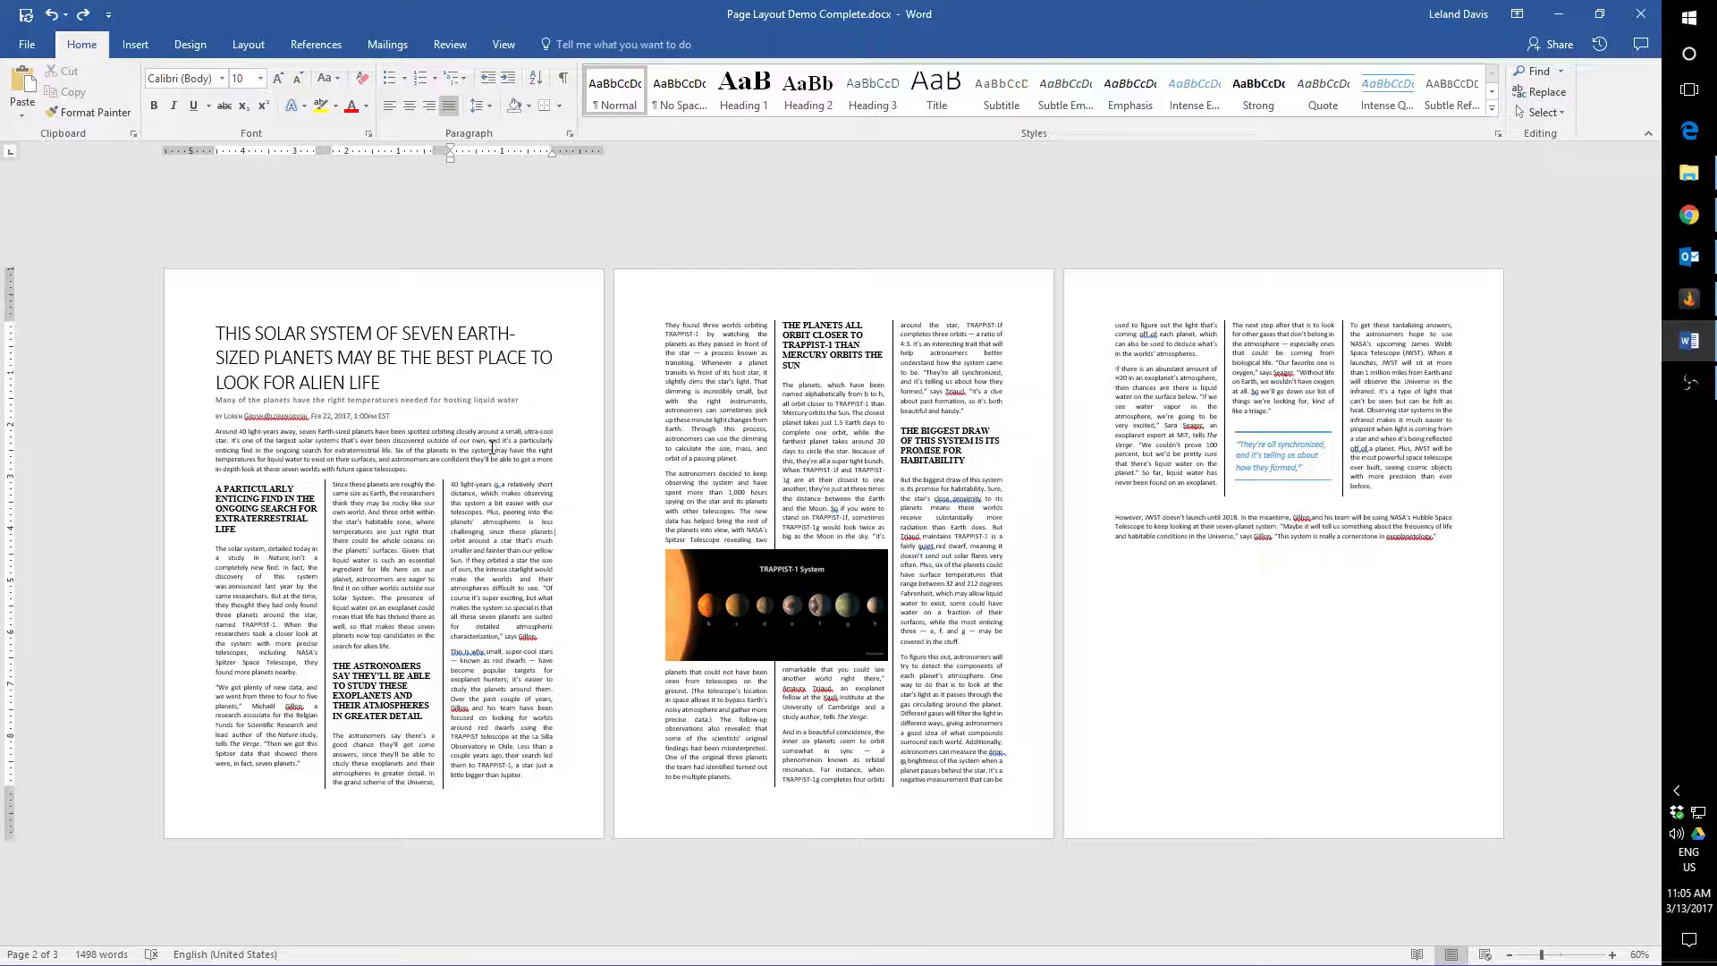
- Lay out the whole document in a single column
key("ctrl+a")
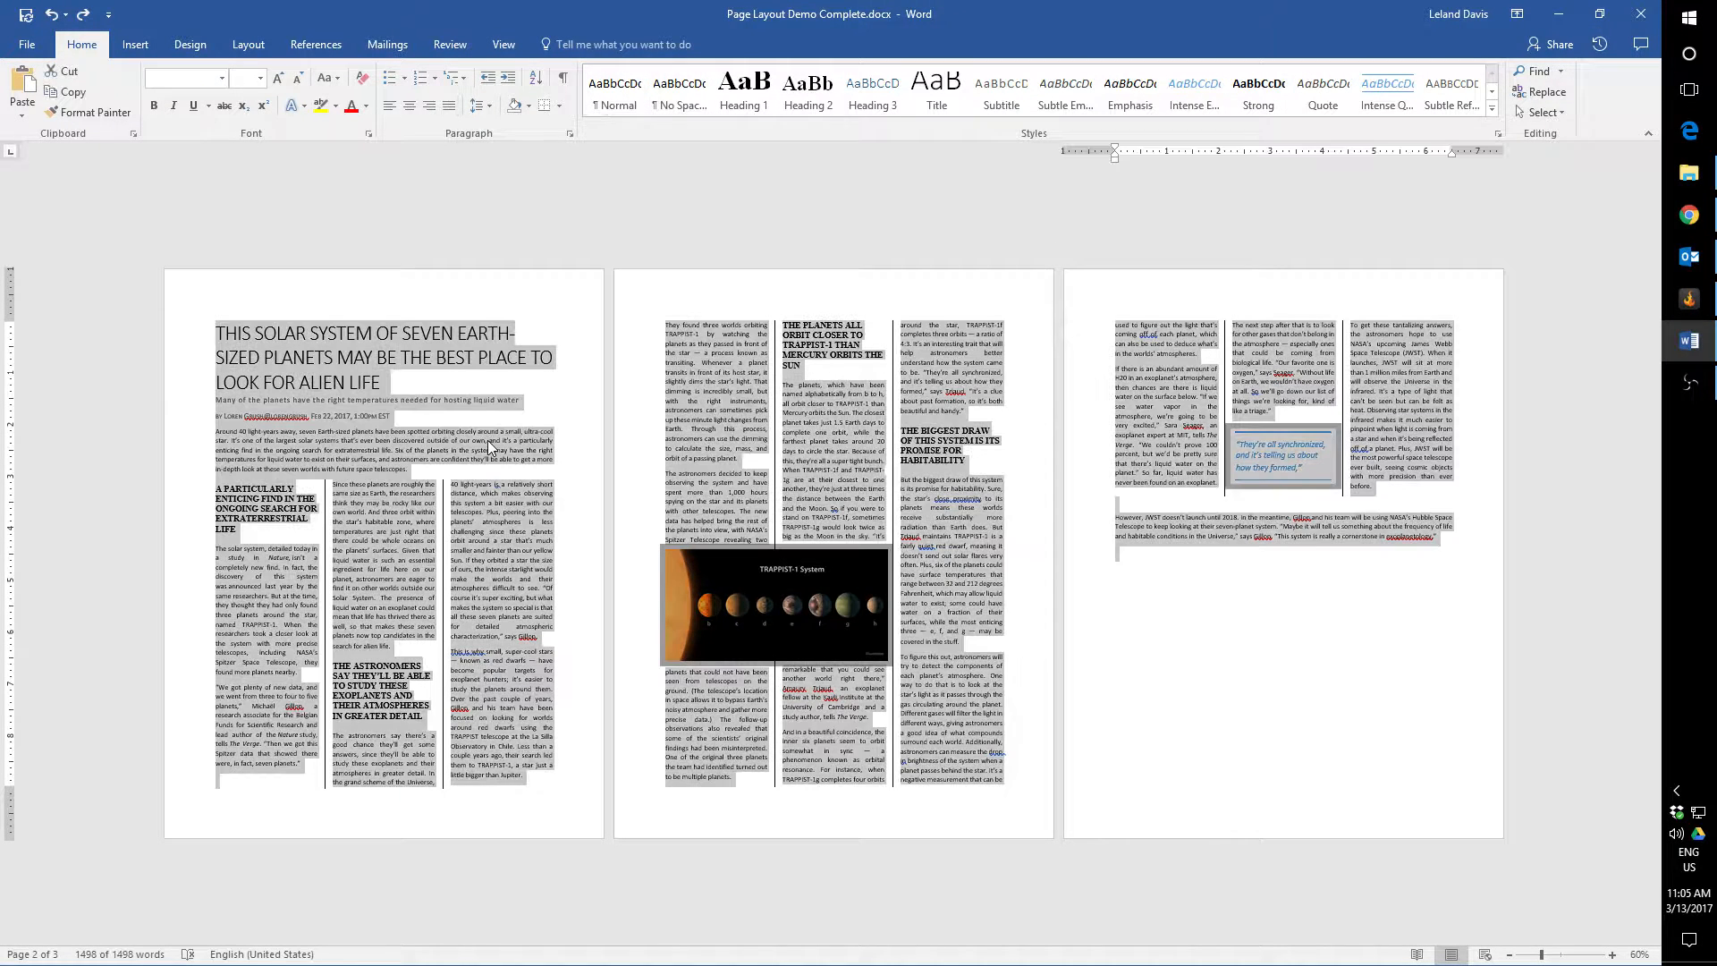
left_click(238, 51)
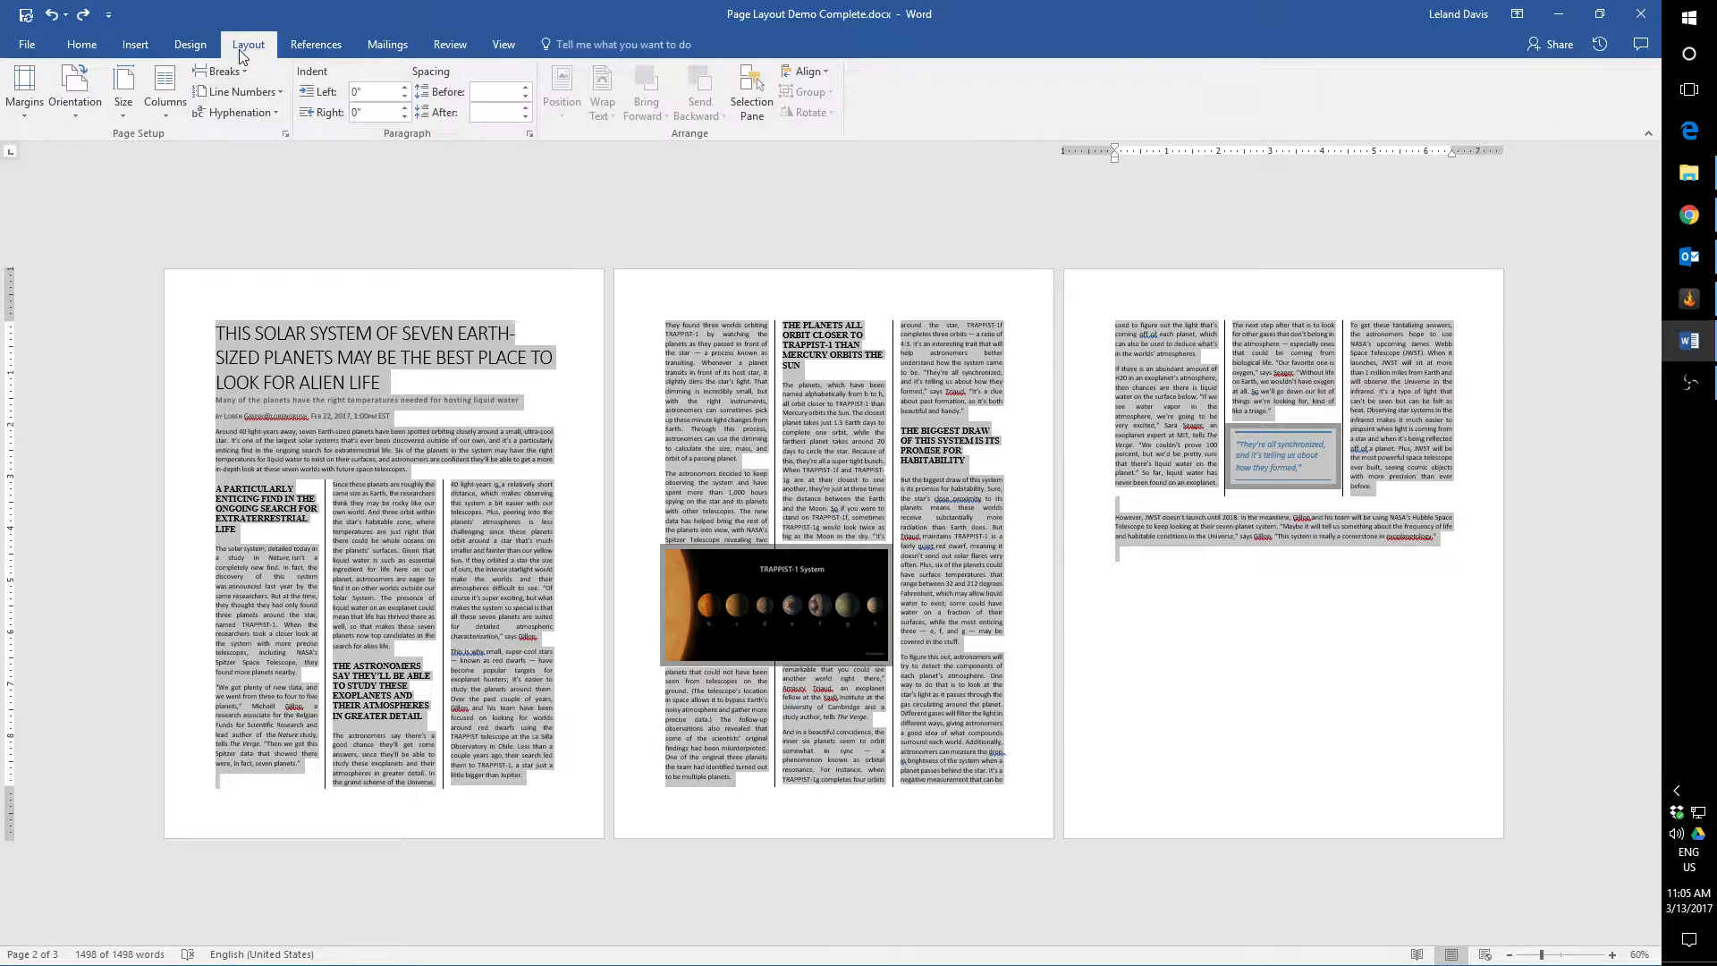
left_click(168, 108)
left_click(212, 149)
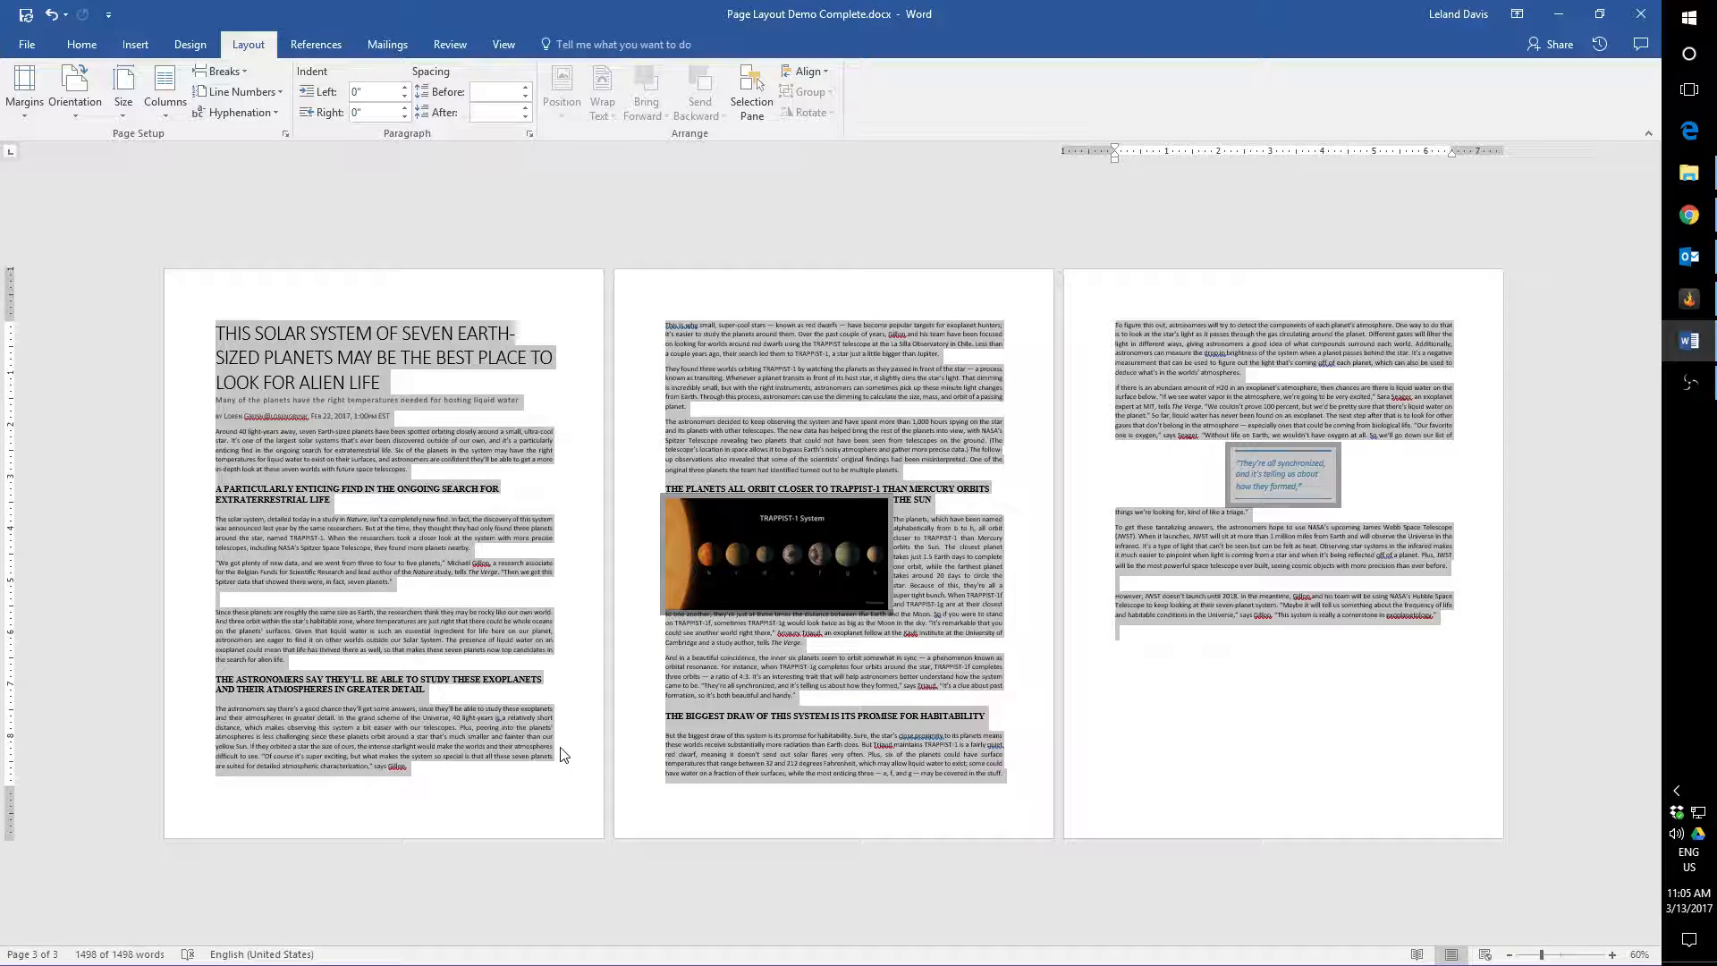
left_click(537, 745)
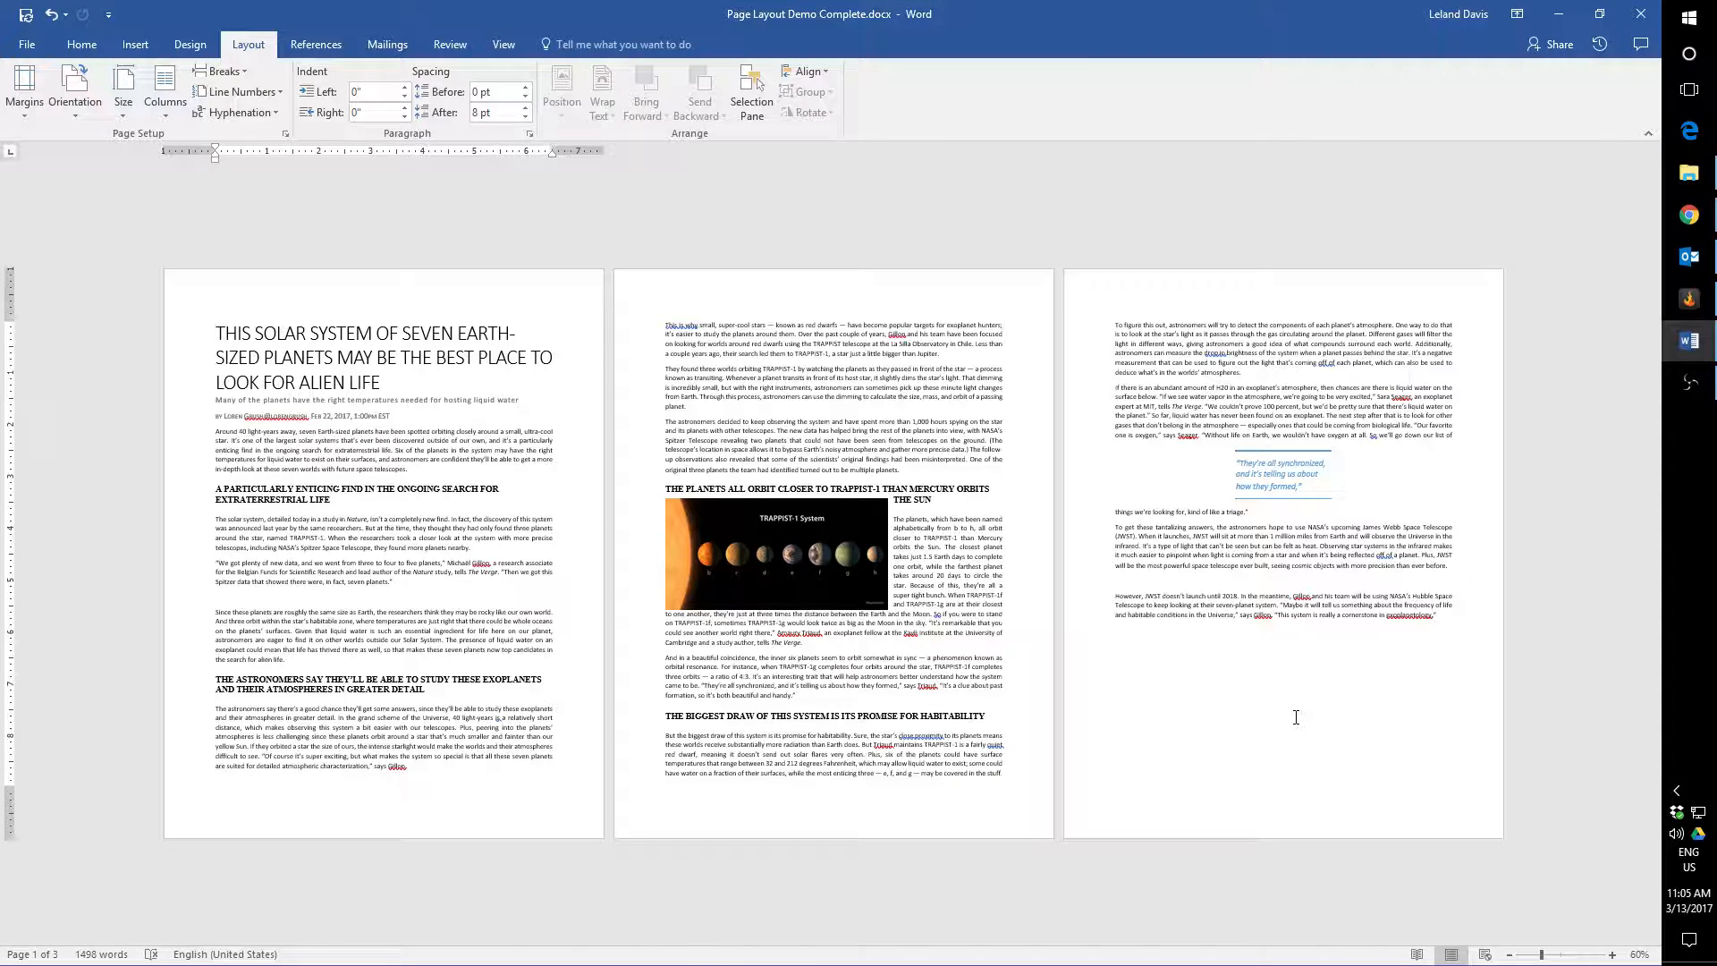
left_click(1162, 744)
left_click_drag(1141, 746, 218, 401)
left_click(829, 728)
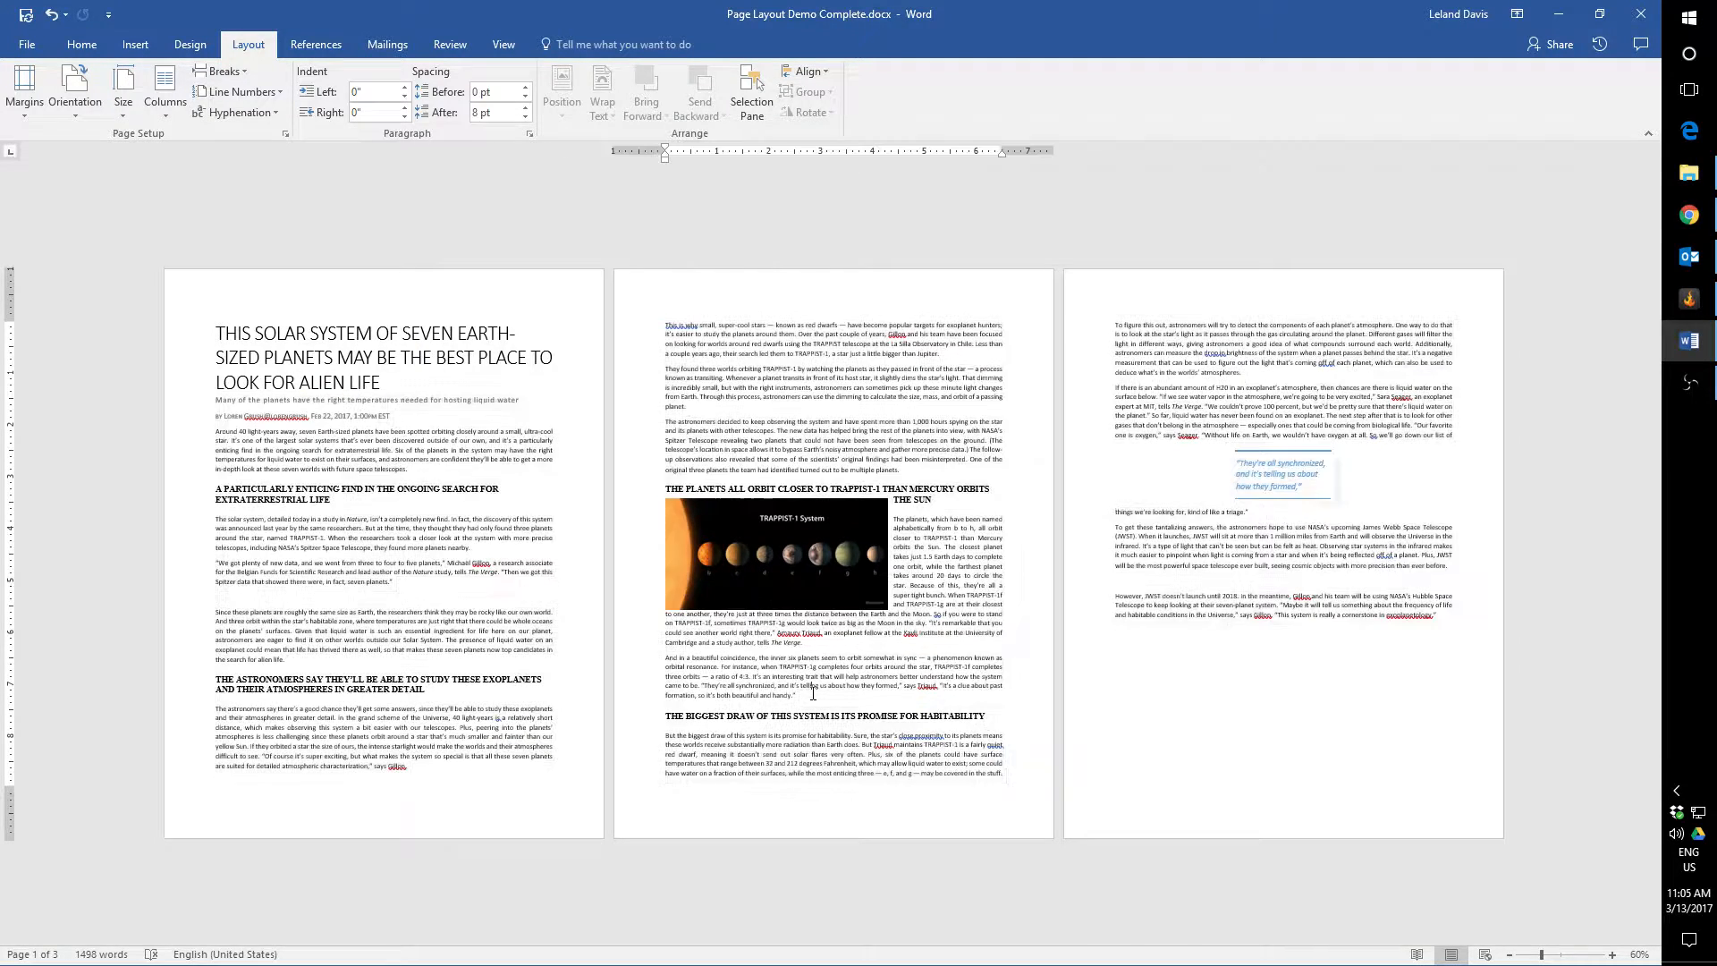
- Review the special indentation choices and the line and page break options in the whole document's paragraph settings, then close them without changes
key("ctrl+a")
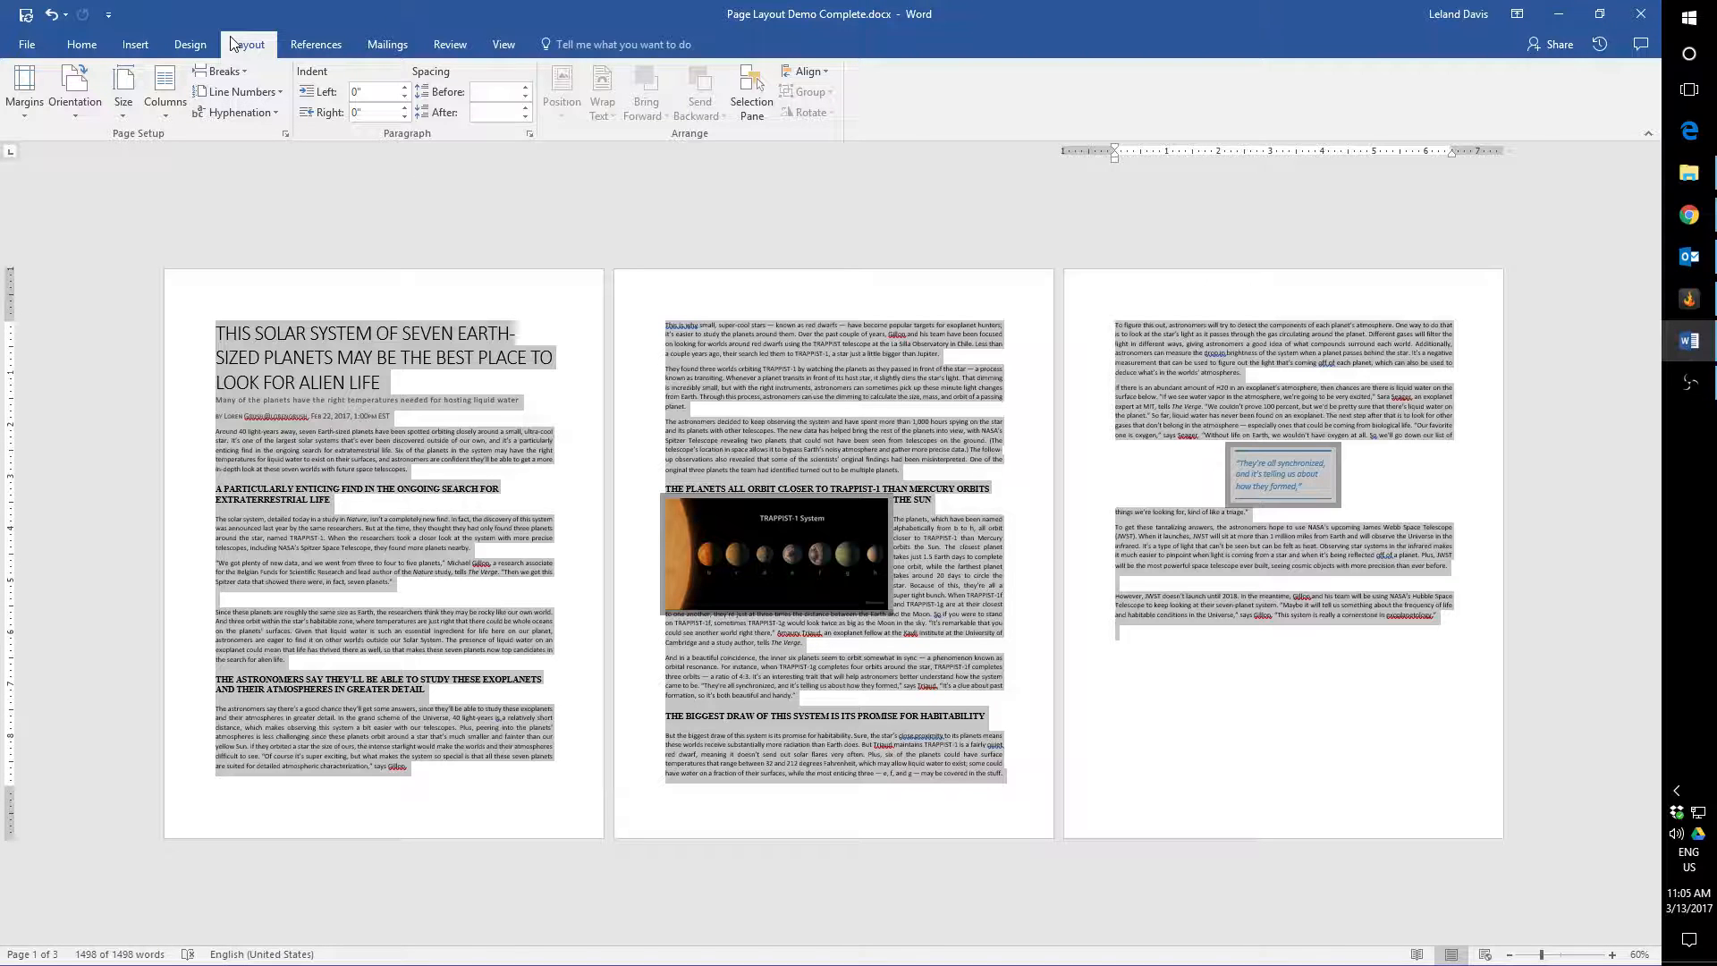
left_click(530, 134)
left_click_drag(1337, 383, 922, 202)
left_click(812, 225)
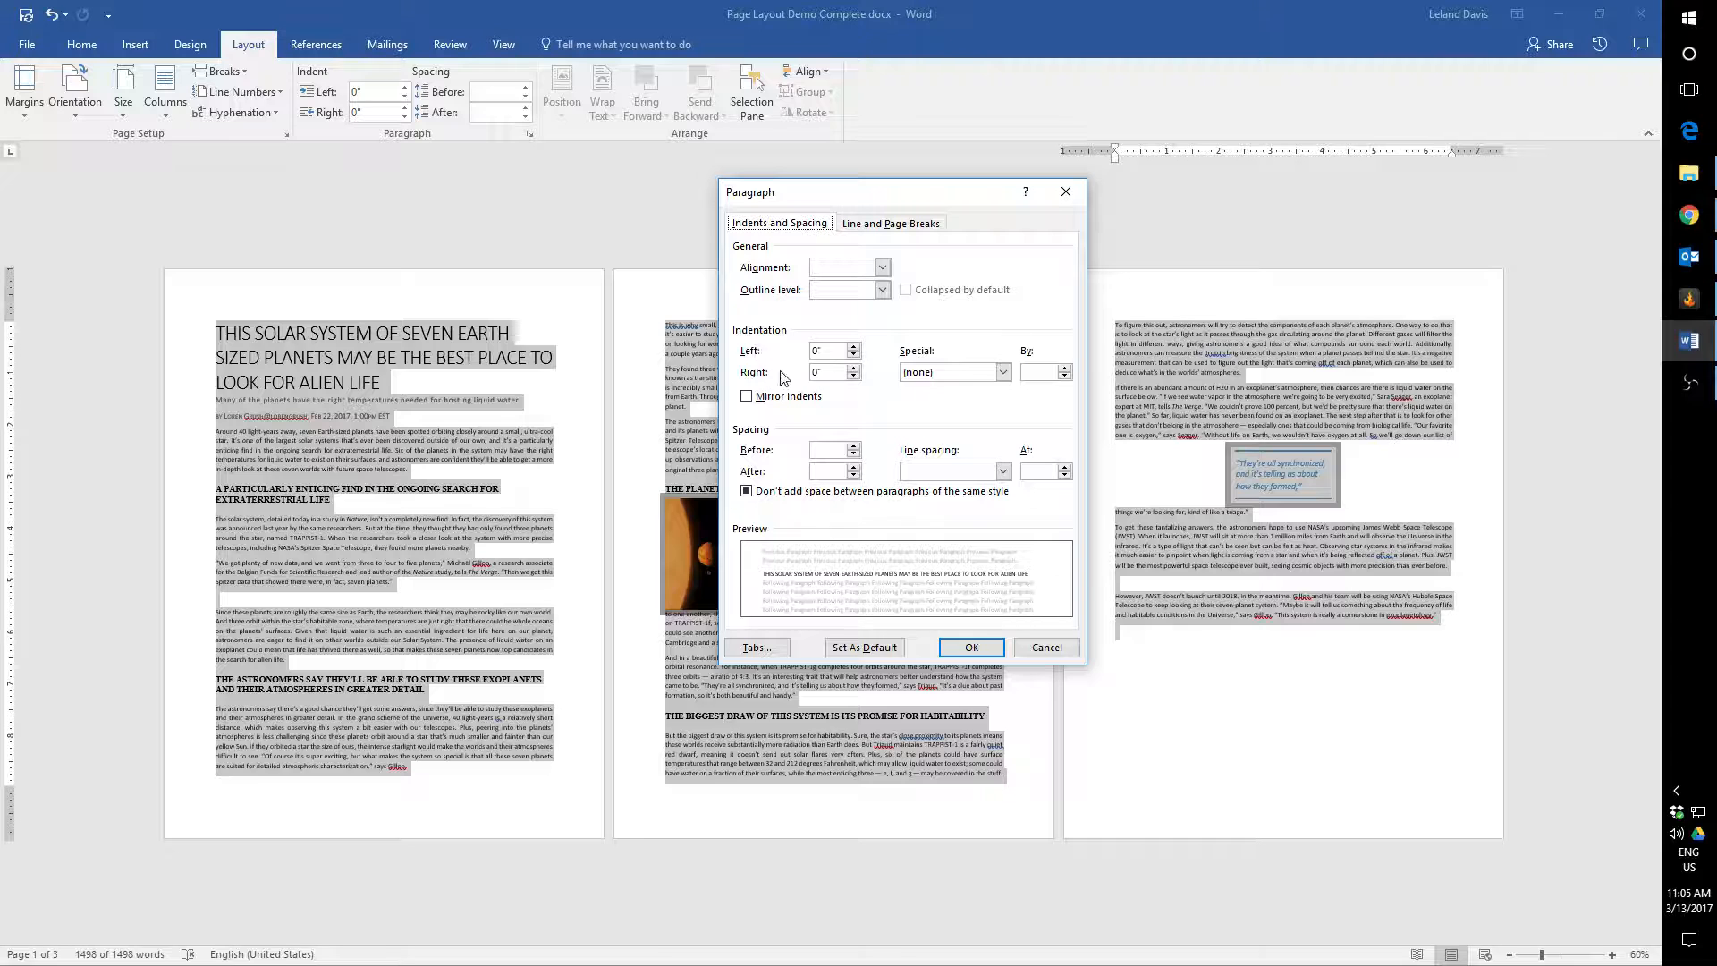
left_click(1003, 372)
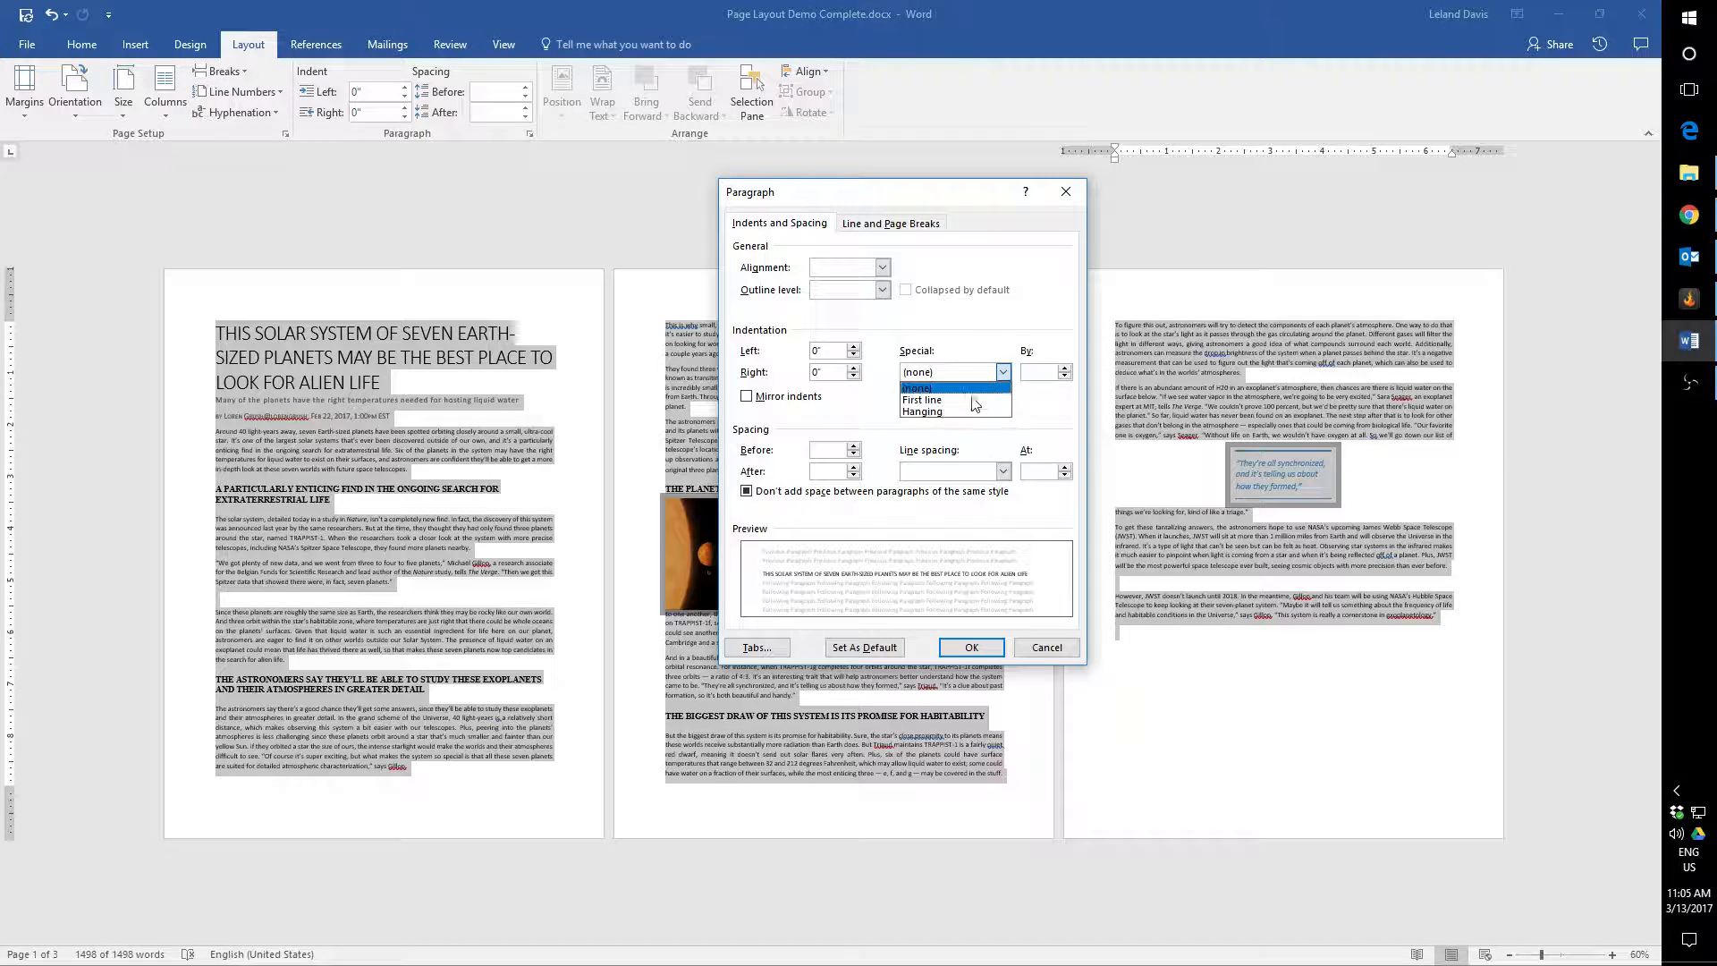
left_click(1004, 372)
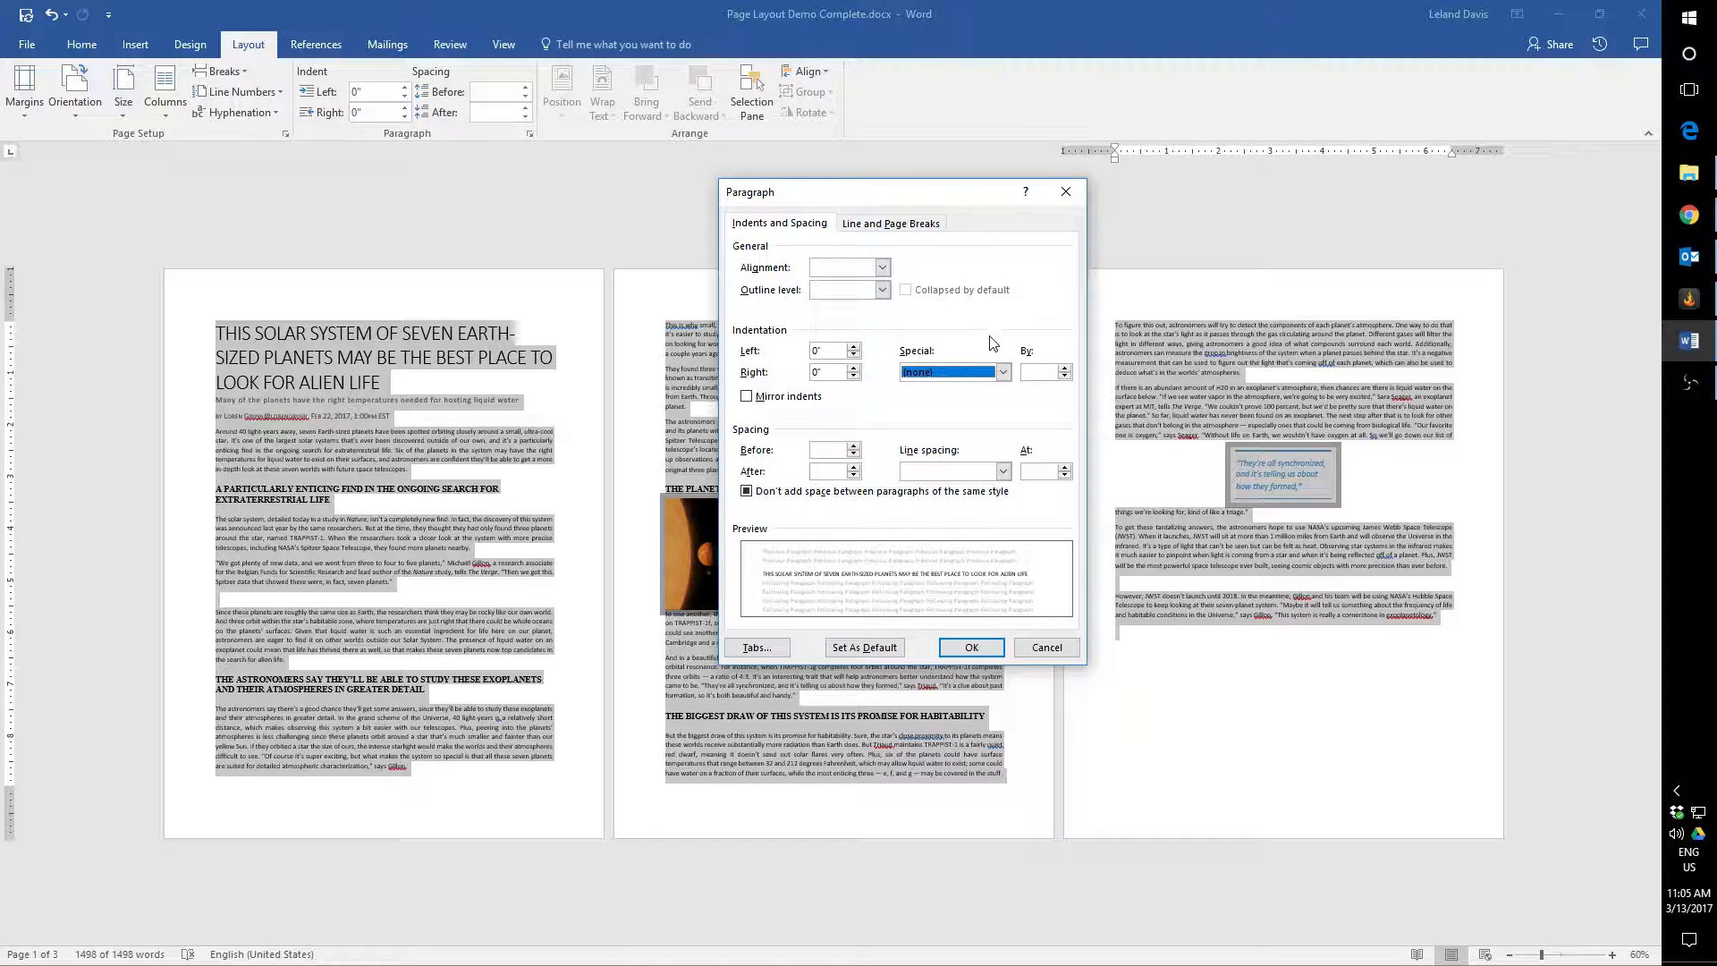
left_click(898, 224)
left_click_drag(893, 201, 1214, 222)
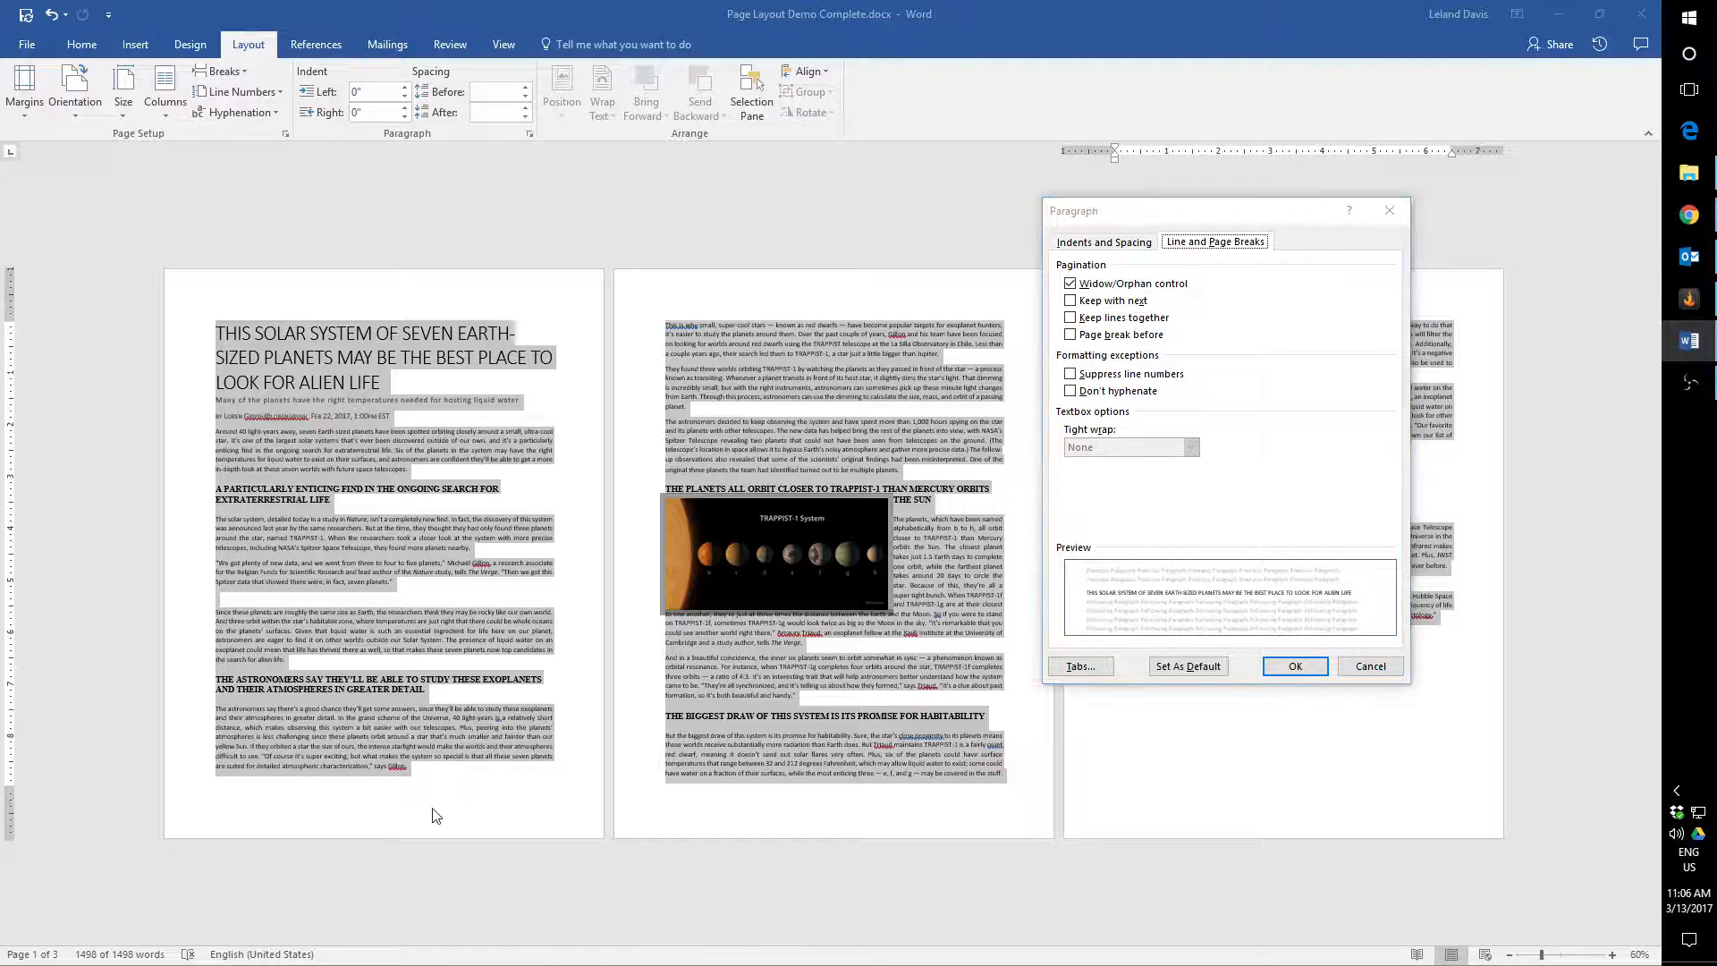
left_click(1371, 666)
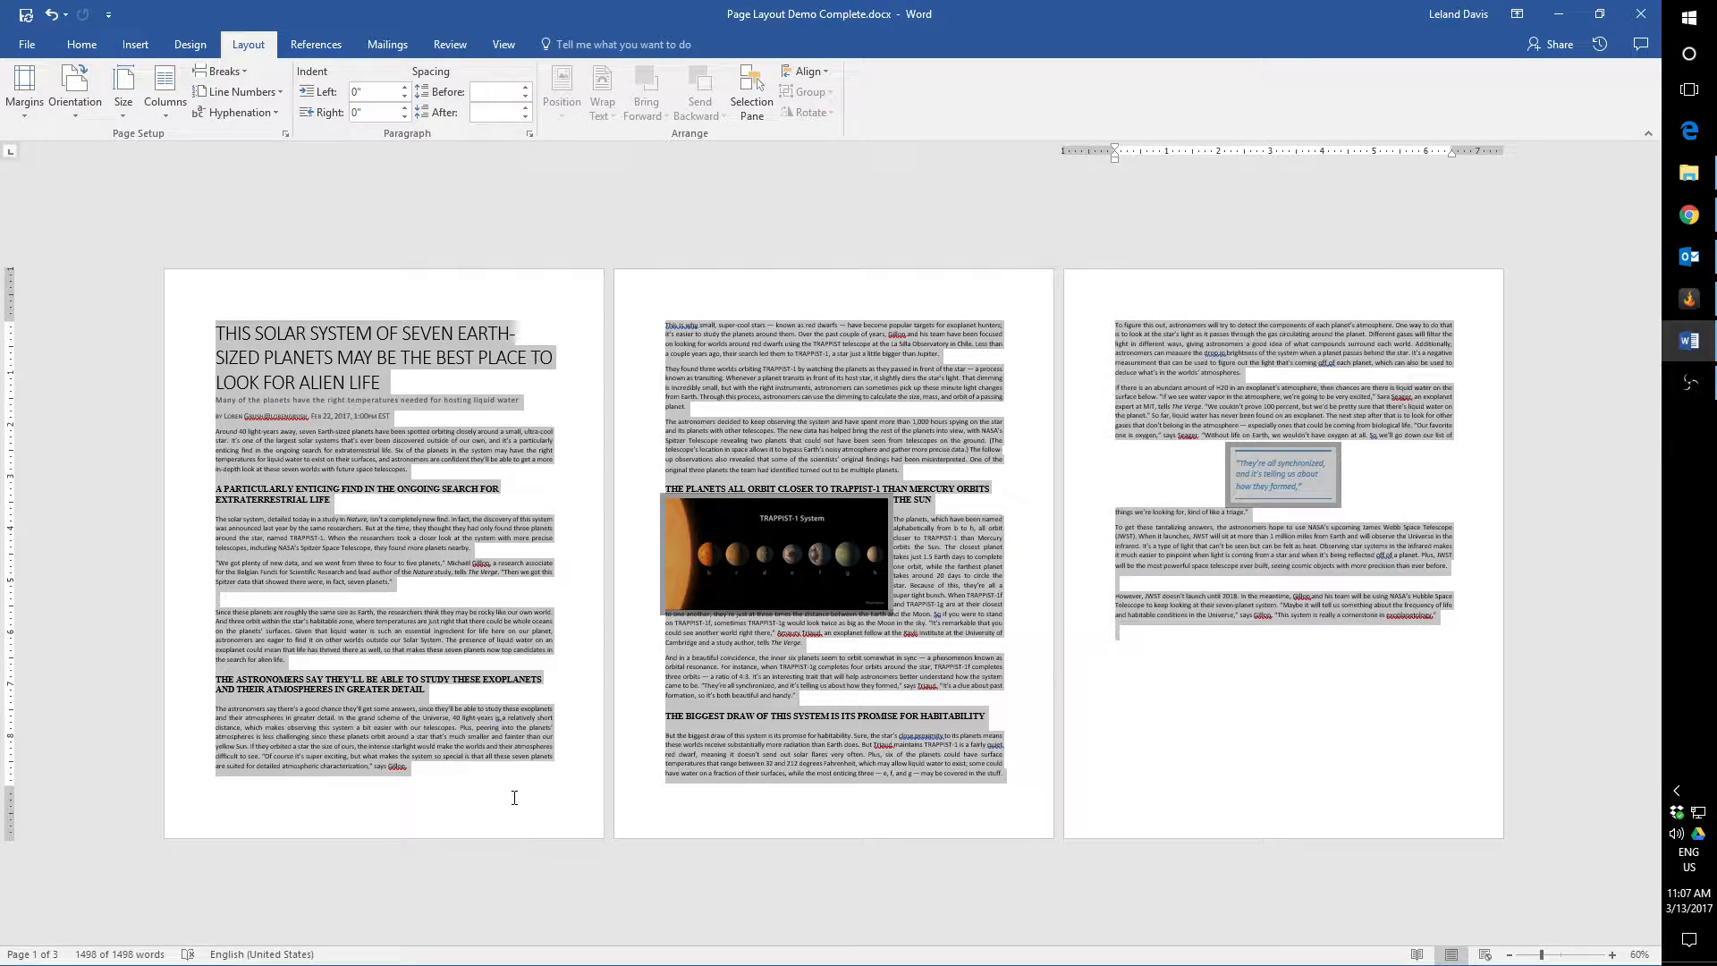
- Examine the last lines at the ends of pages 1 and 2 up close to see how paragraphs break across pages
left_click(516, 816)
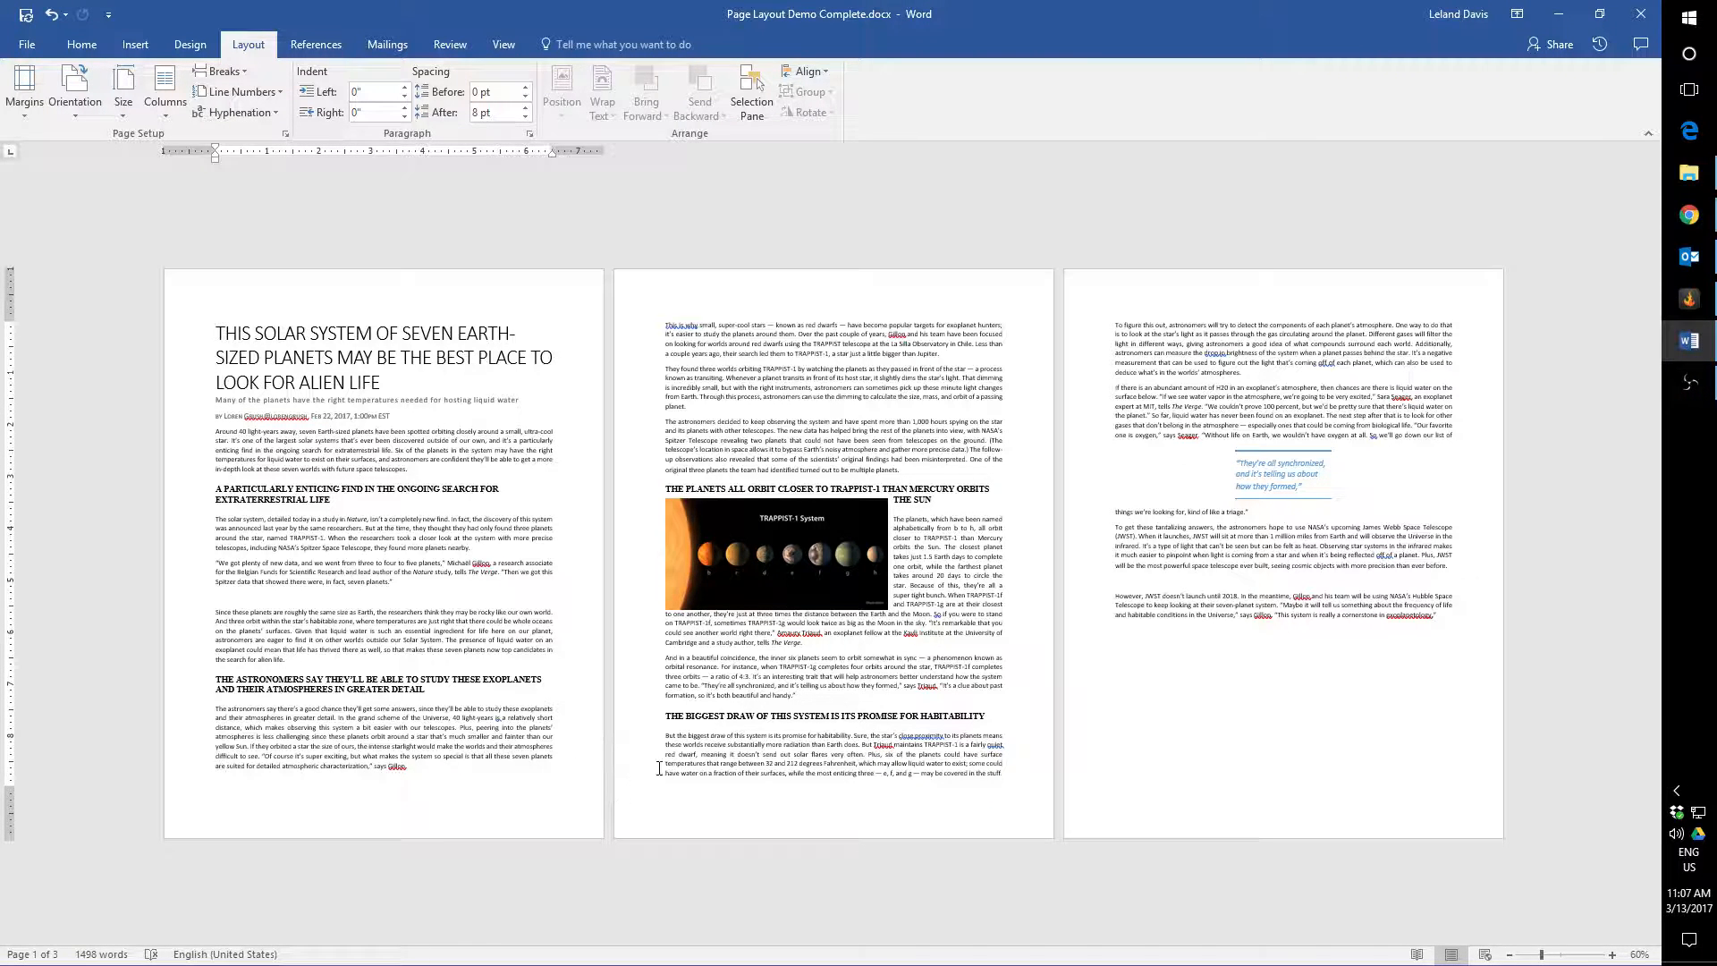
scroll(617, 820, "up", 1)
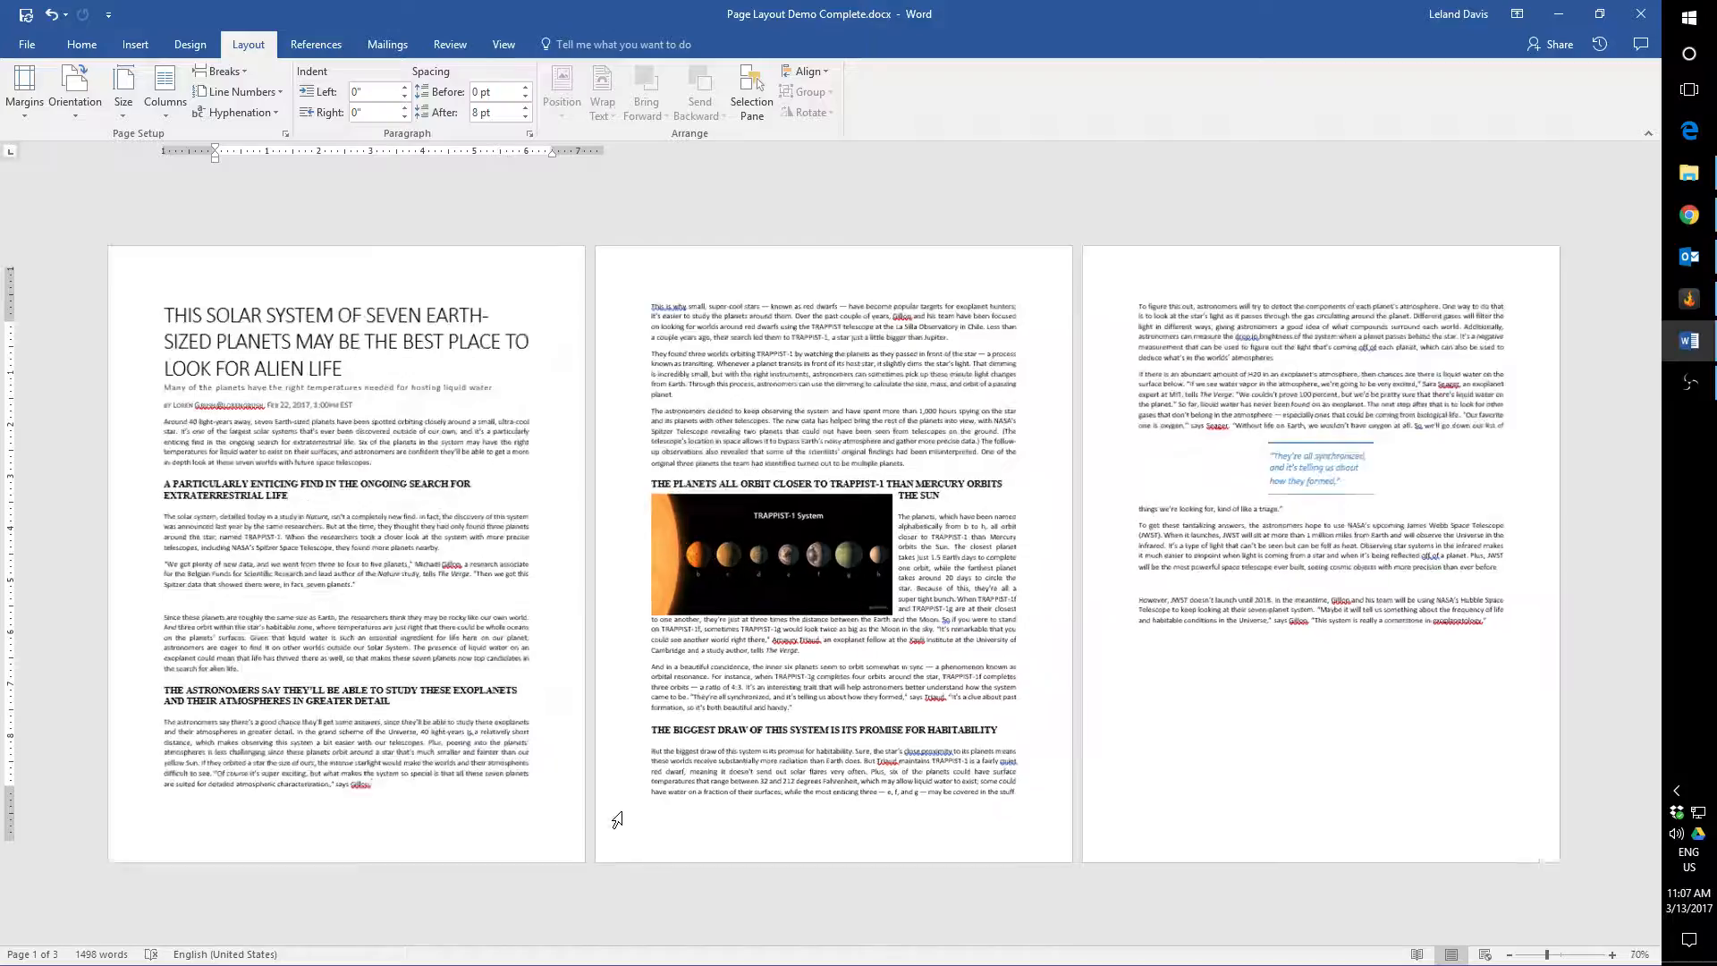
scroll(617, 820, "up", 1)
scroll(613, 812, "up", 4)
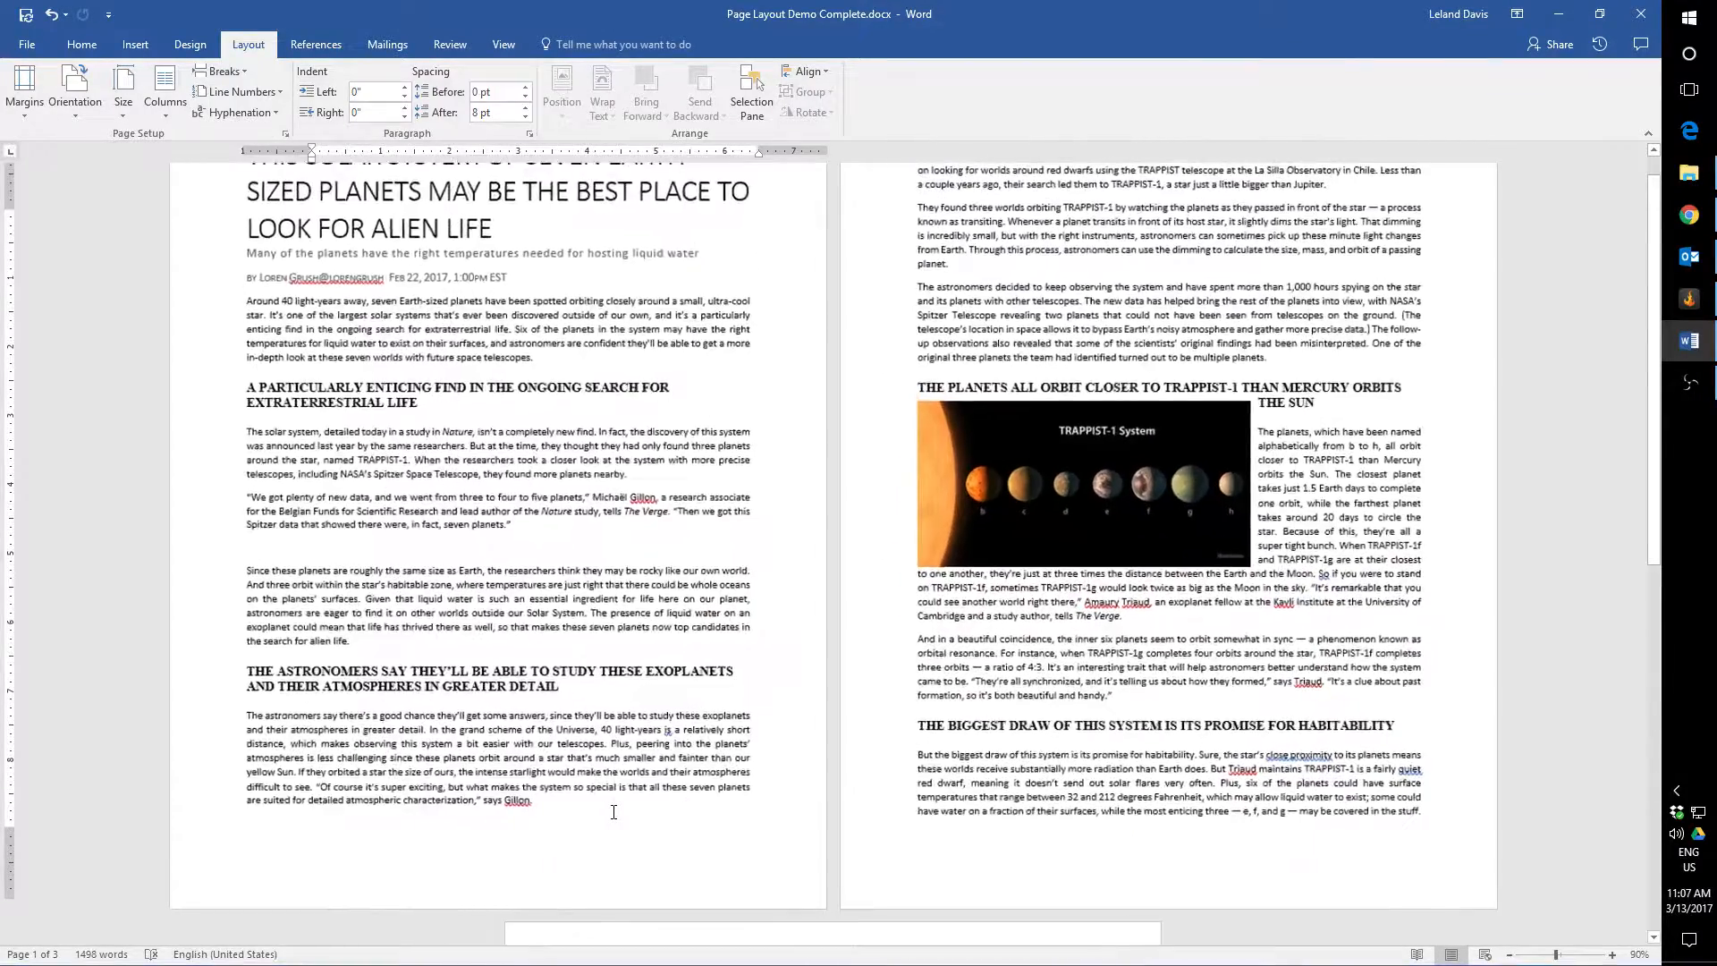
scroll(667, 817, "down", 2)
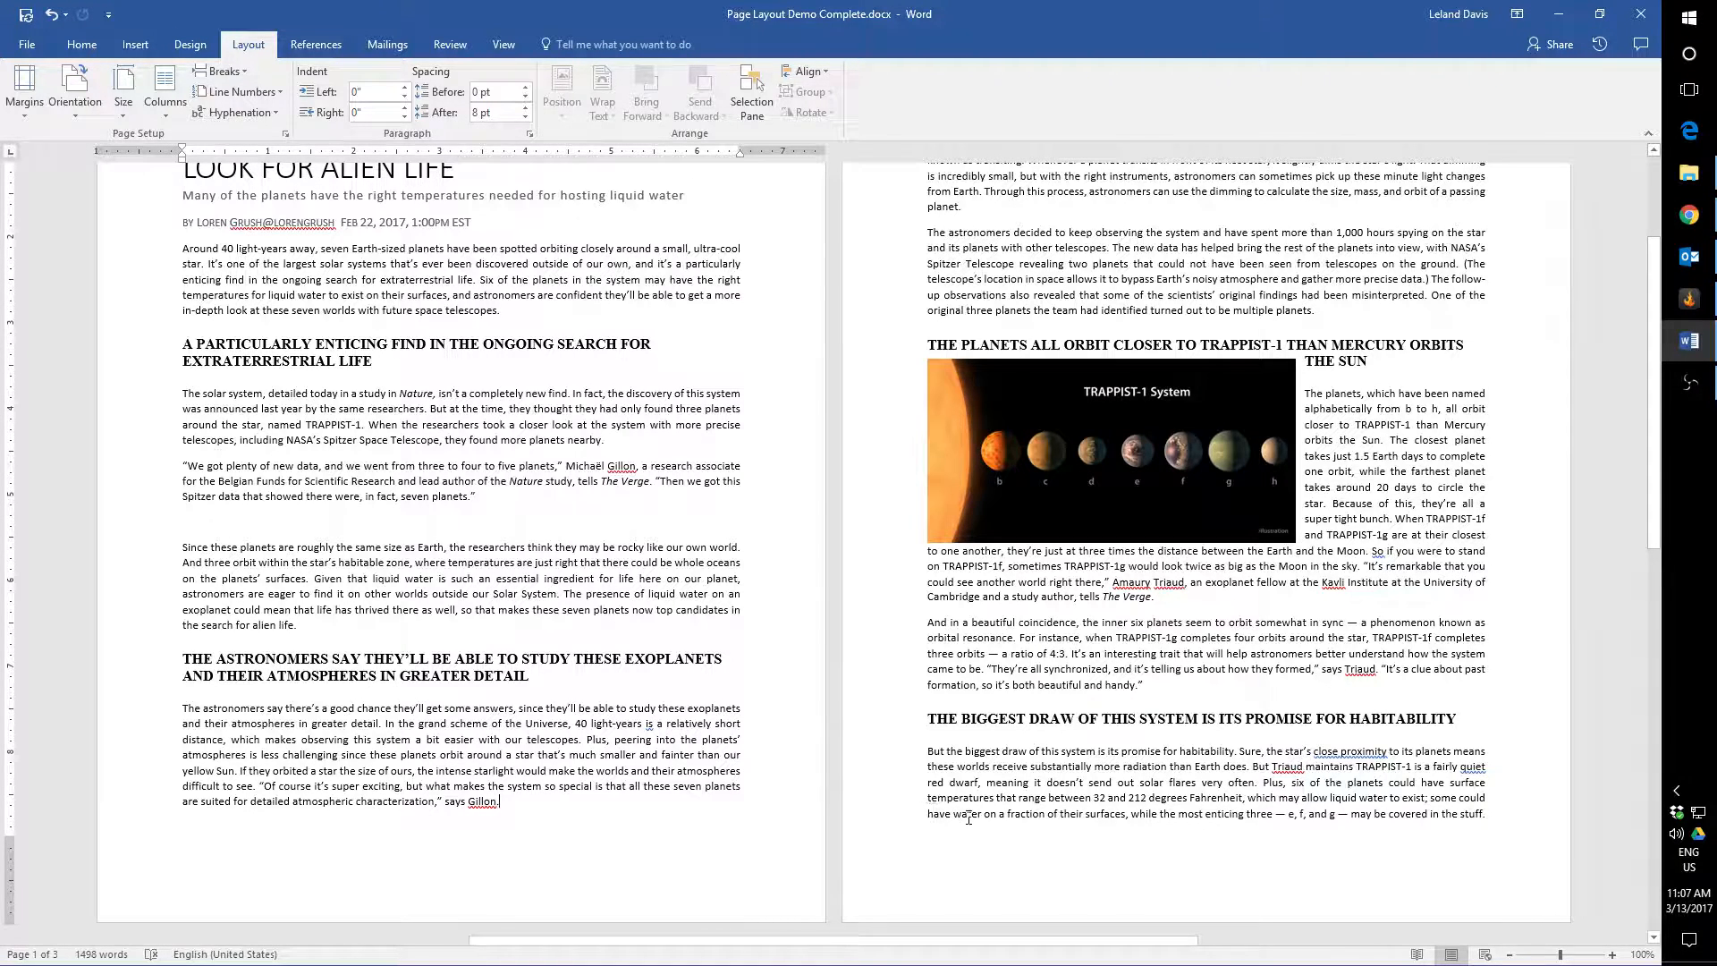
left_click_drag(932, 810, 995, 814)
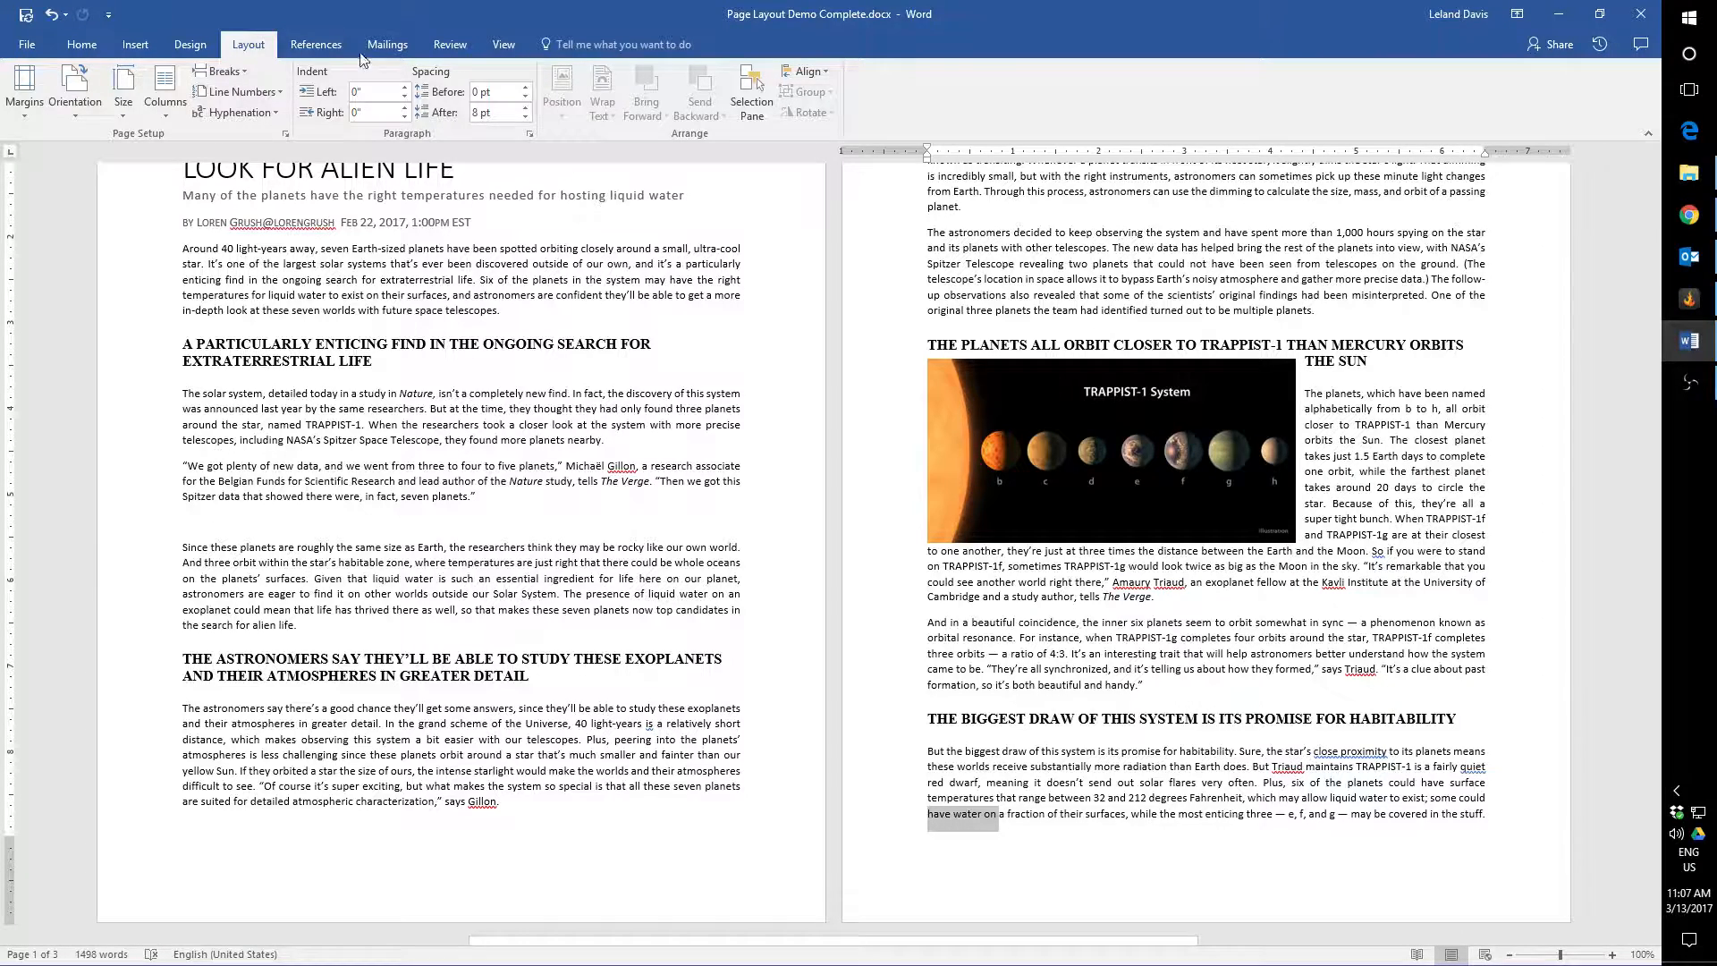
left_click(491, 45)
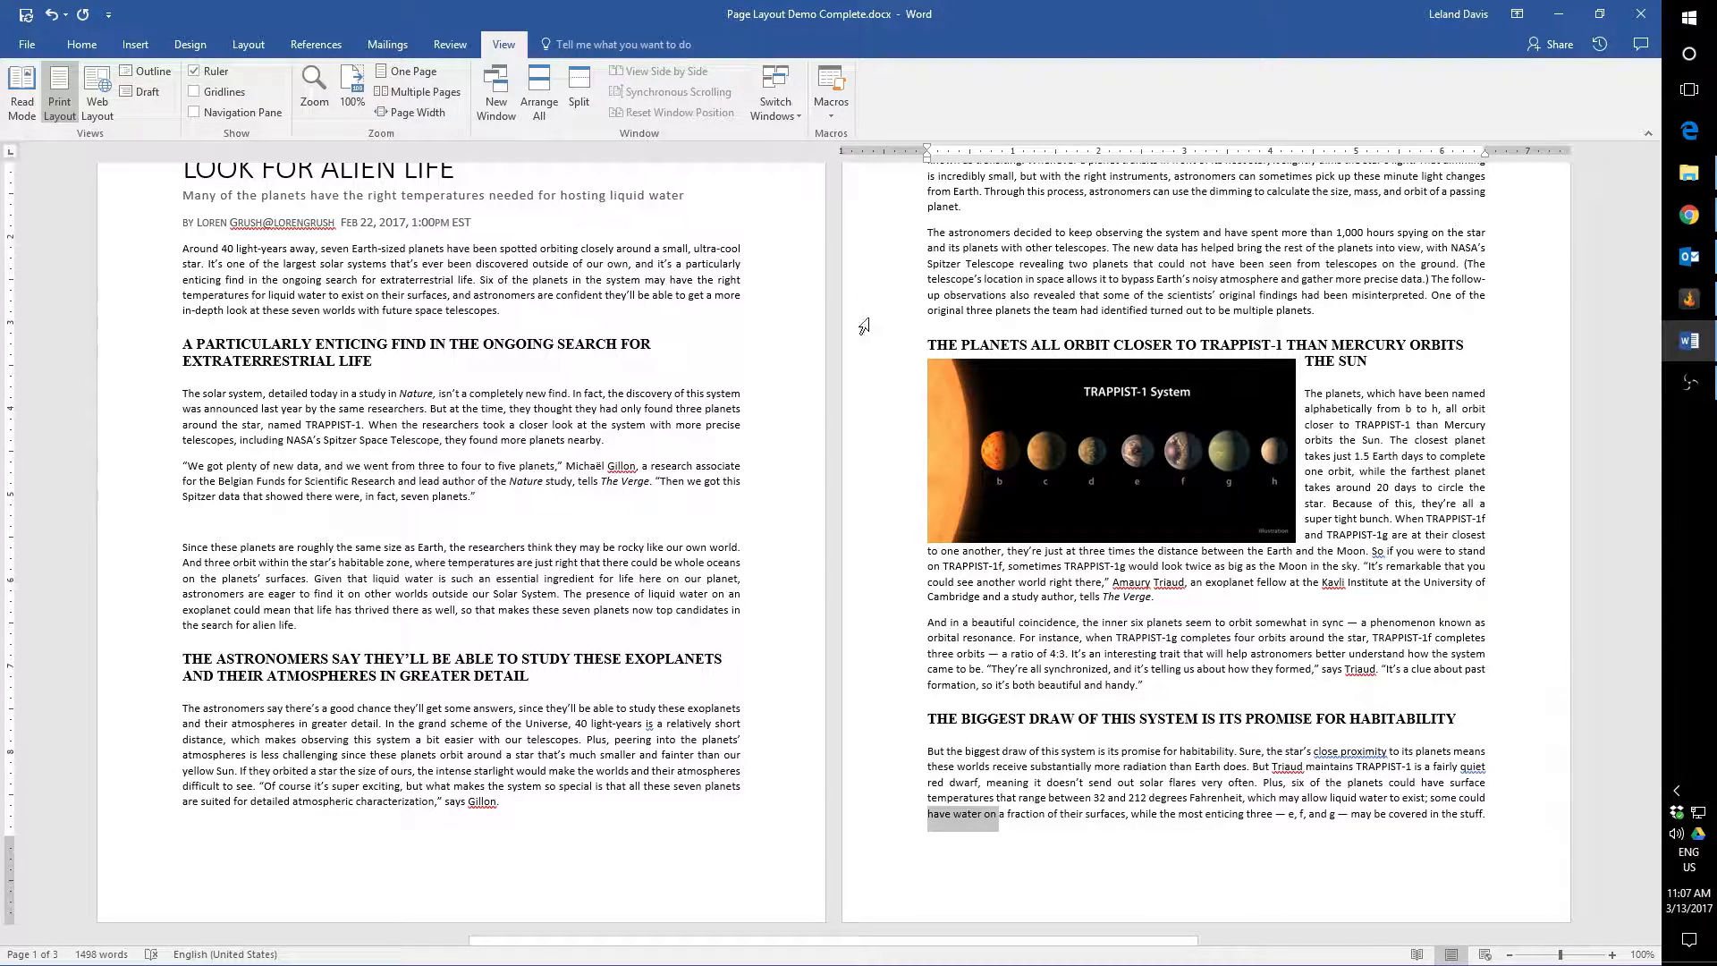
left_click(934, 832)
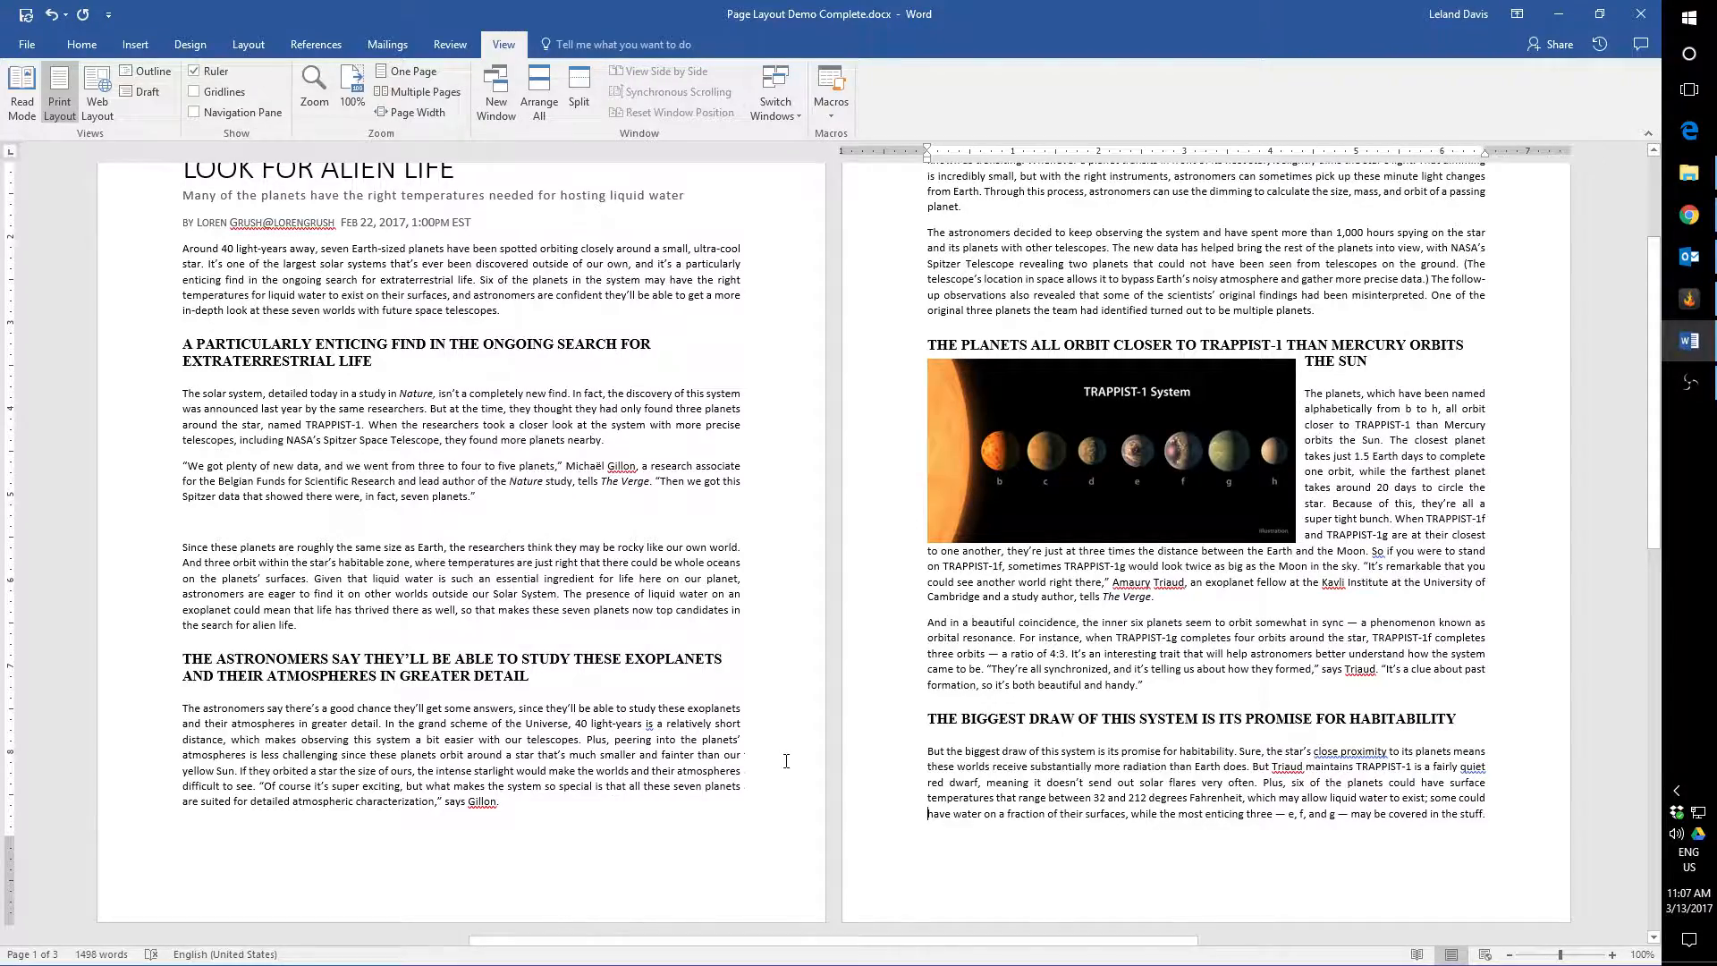
scroll(776, 749, "down", 1, "ctrl")
scroll(777, 749, "down", 2, "ctrl")
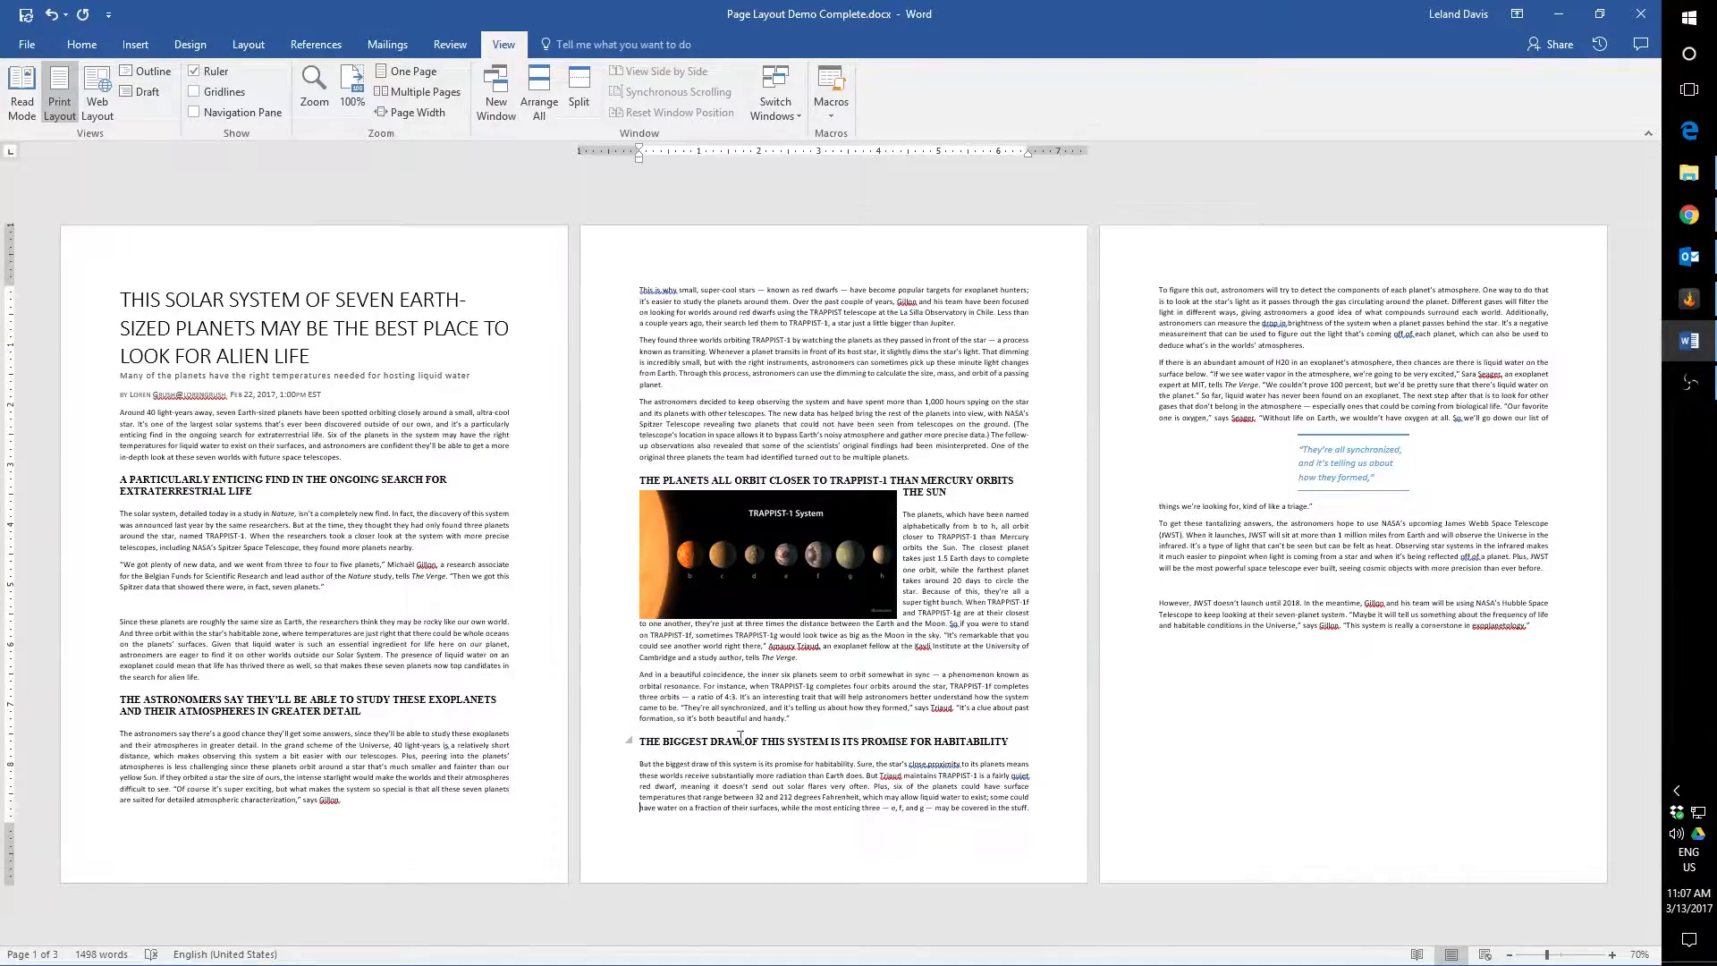
- Turn off Widow/Orphan control for all paragraphs in the document
left_click(549, 746)
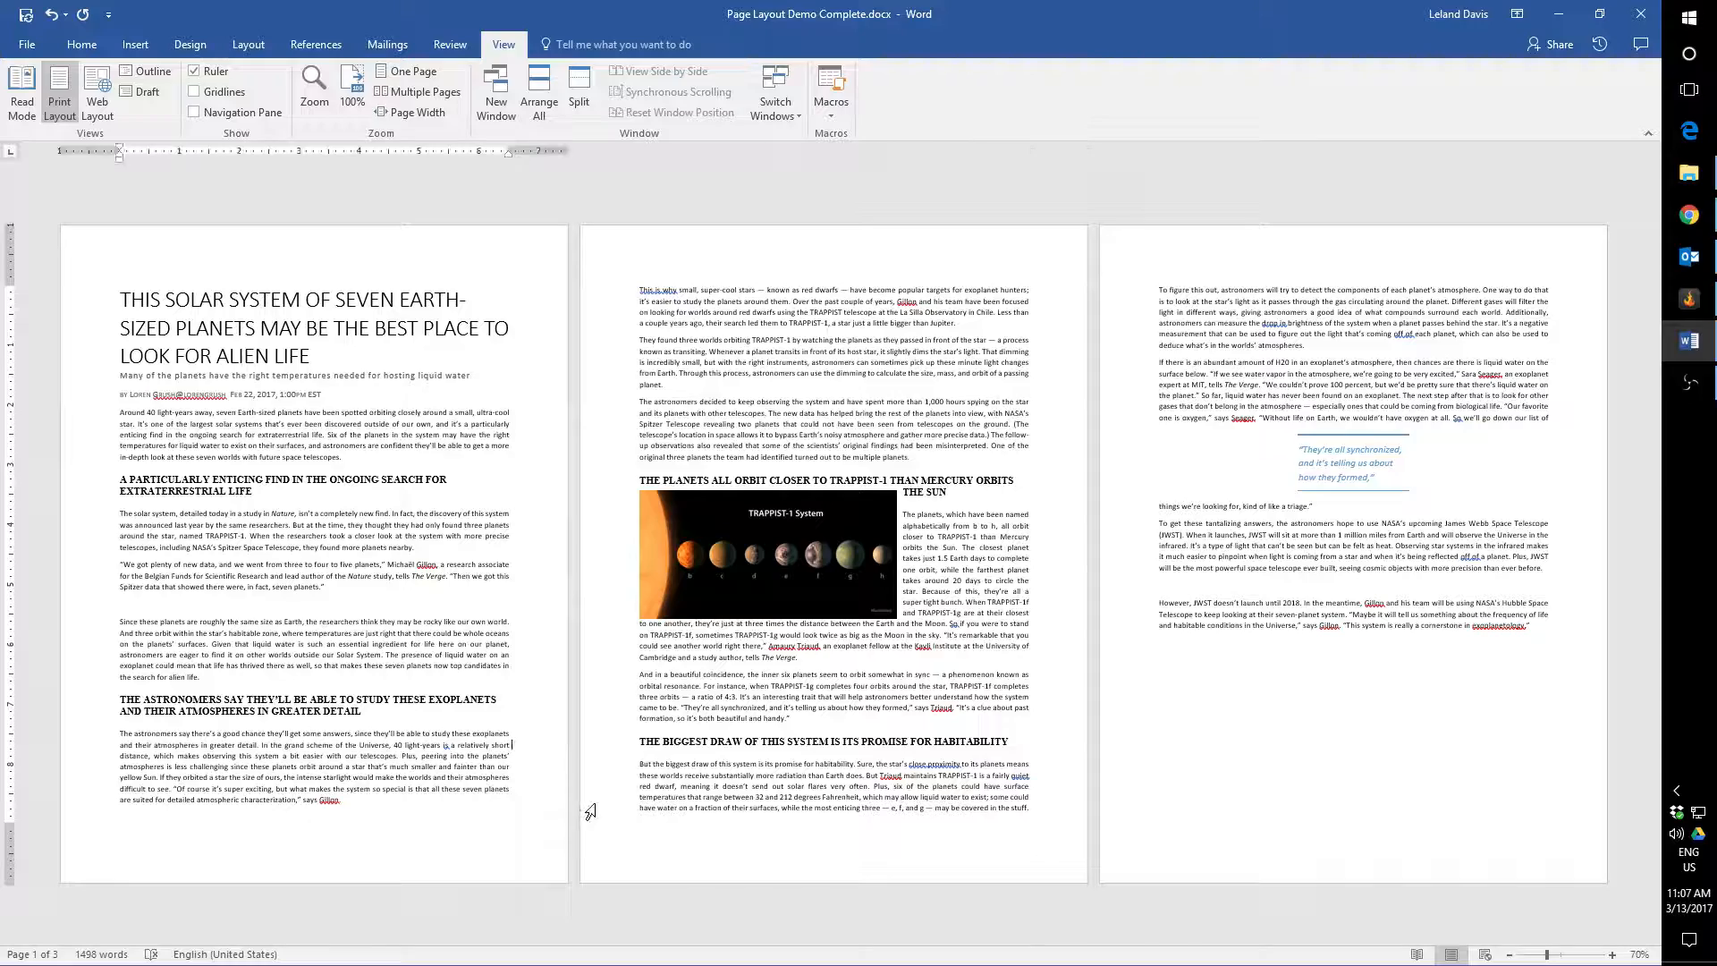
key("ctrl+a")
left_click(229, 46)
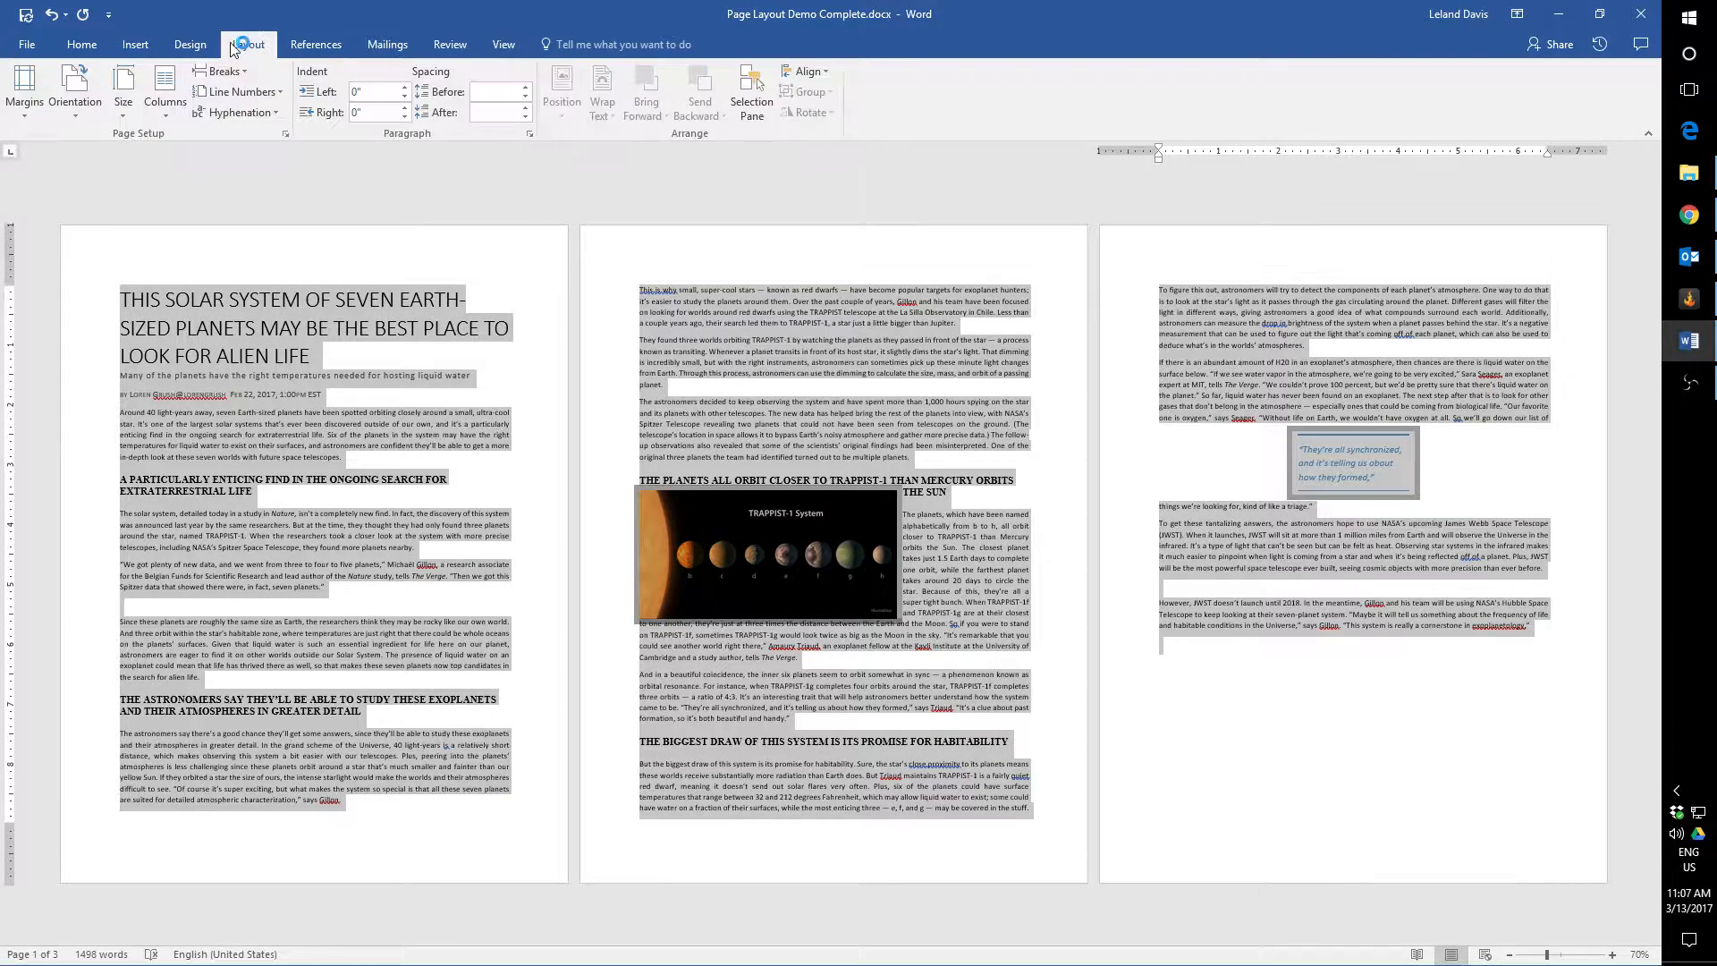
left_click(529, 133)
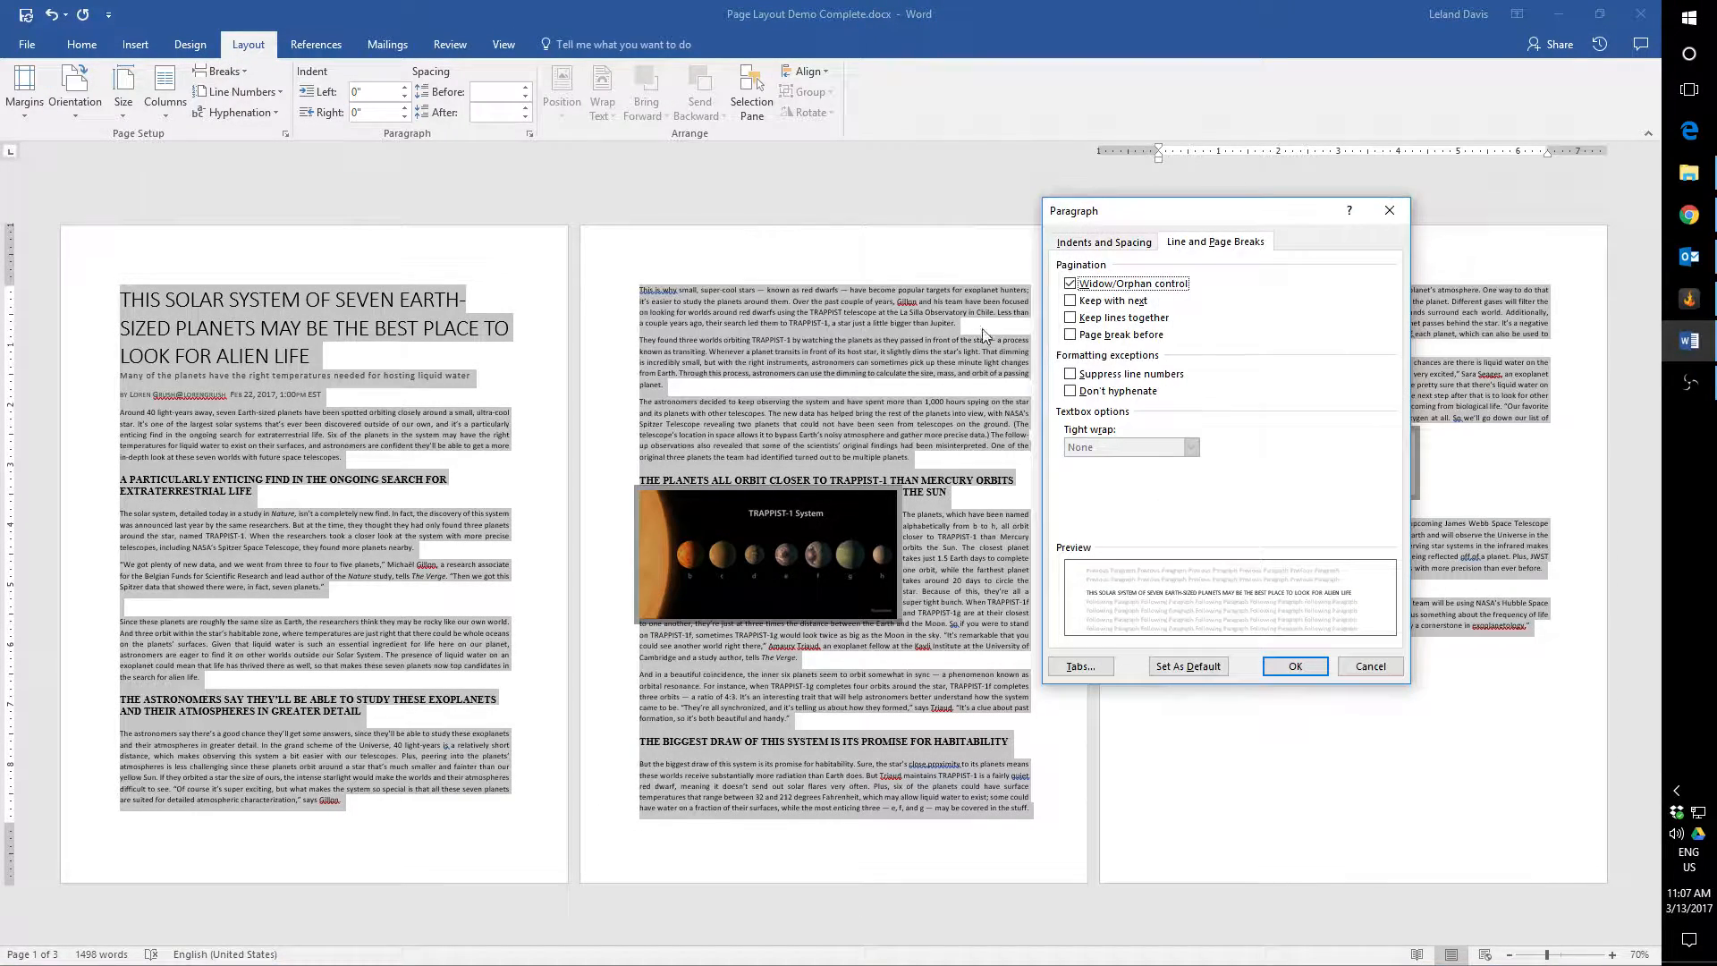
left_click(1149, 285)
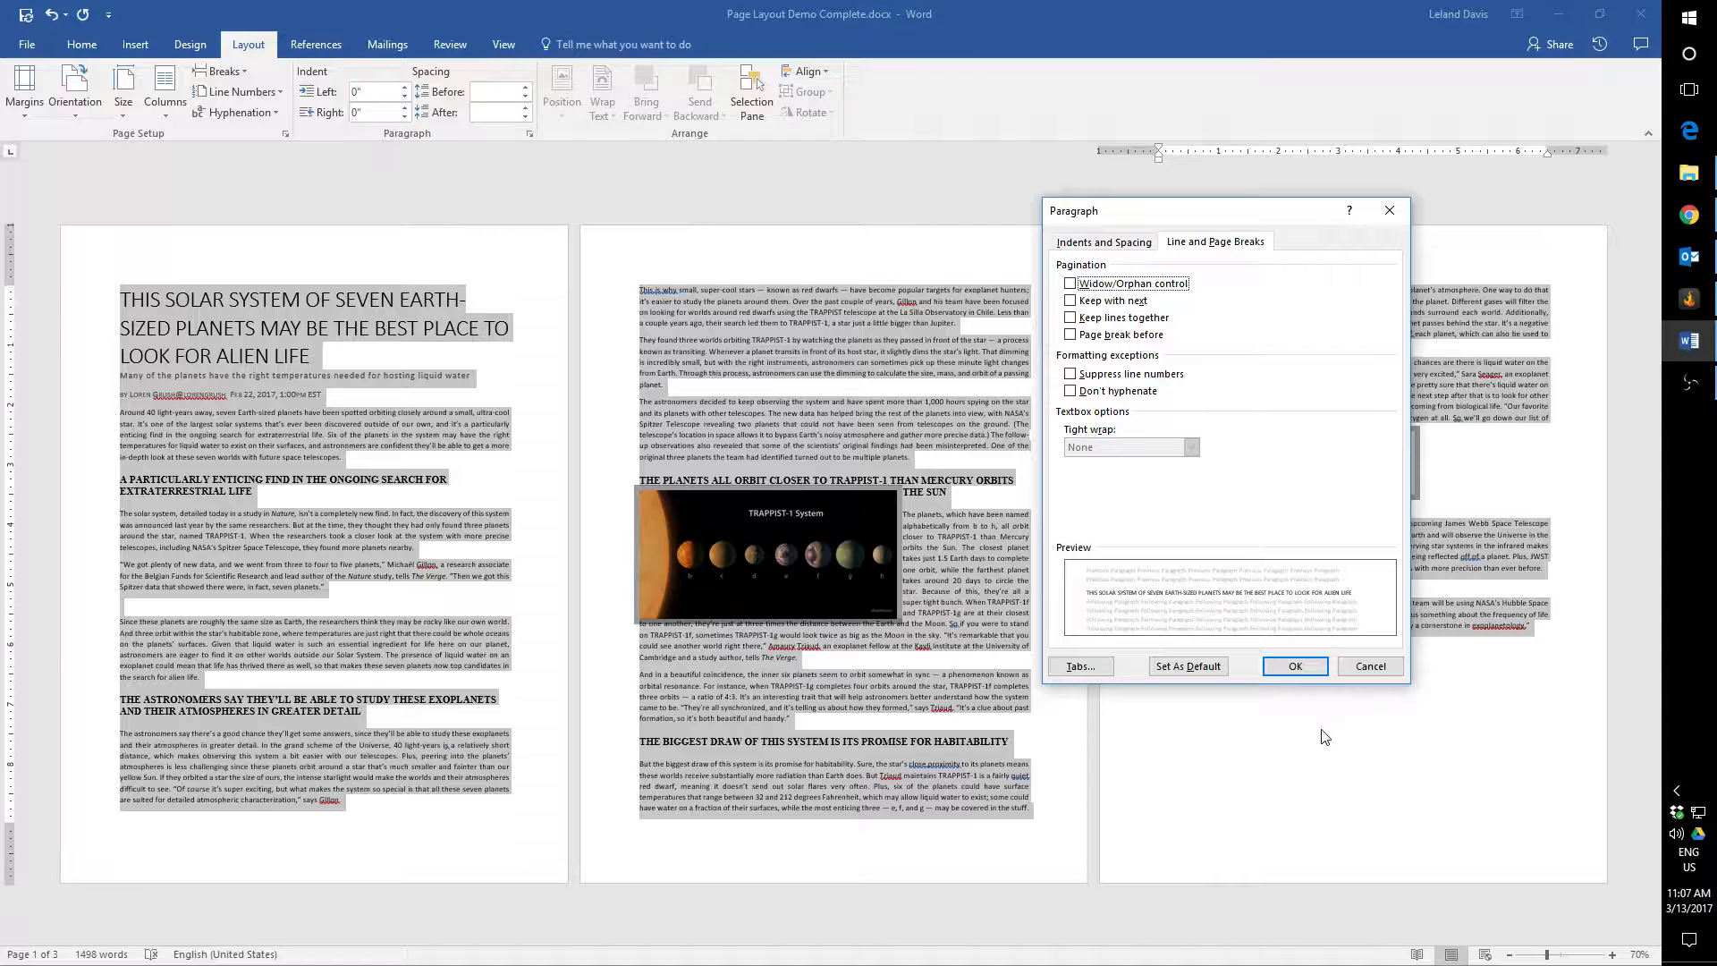
left_click(1303, 667)
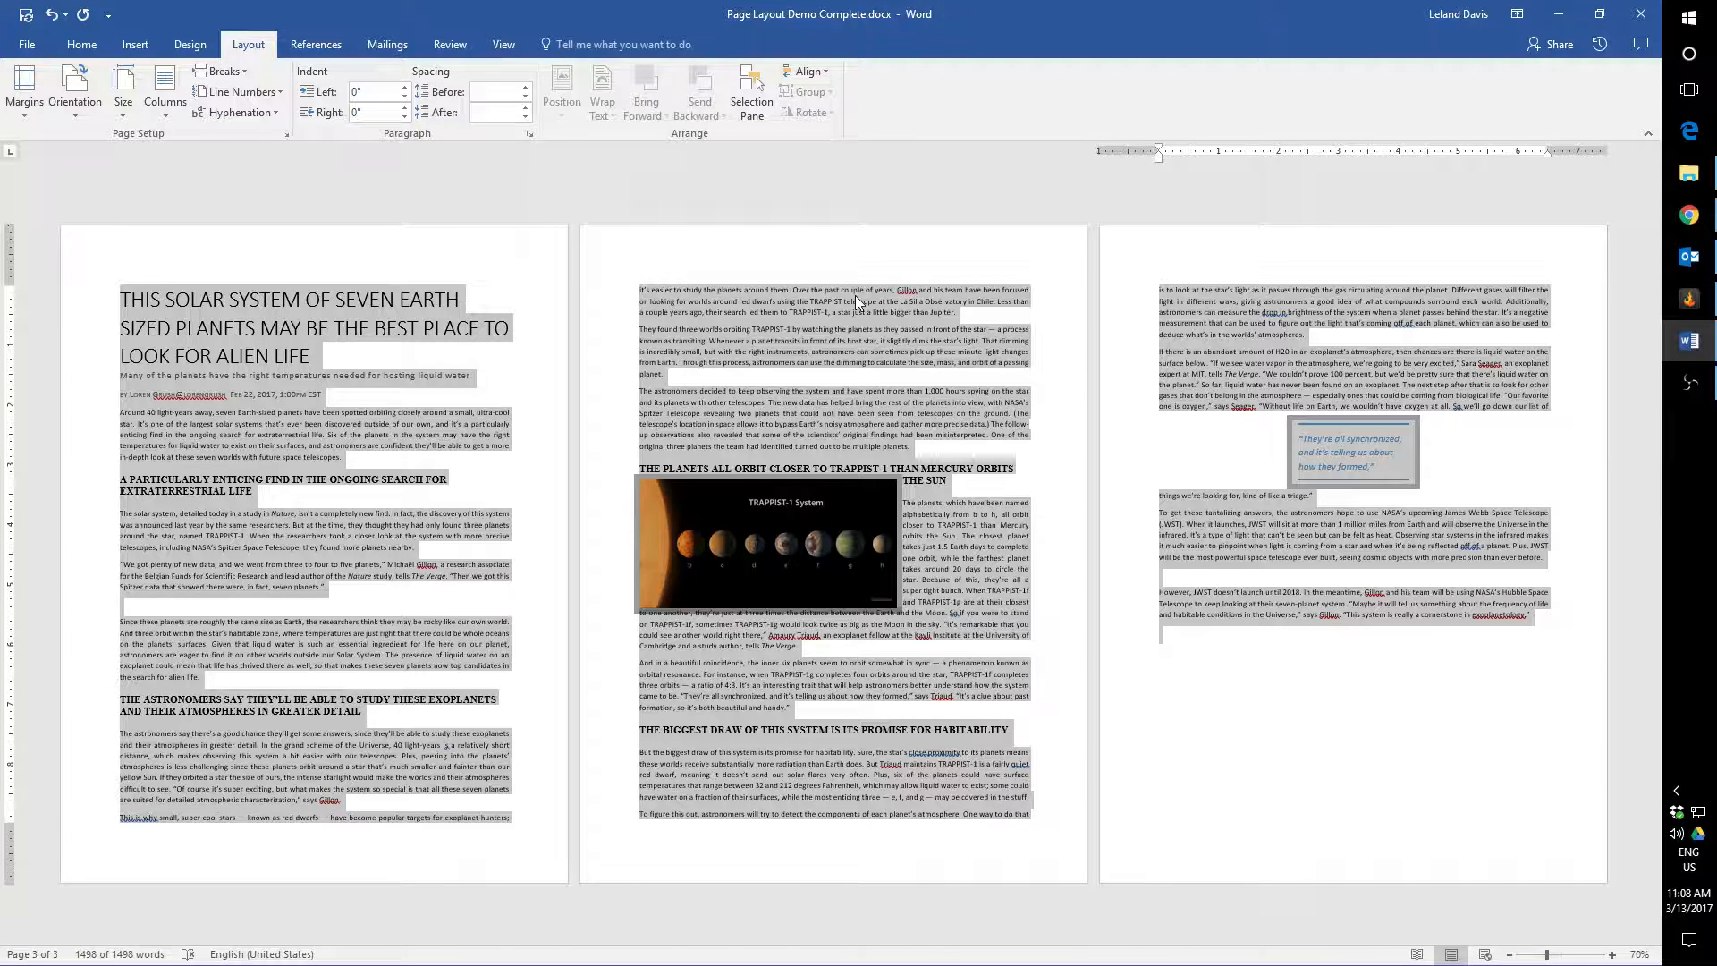
- Turn Widow/Orphan control back on for all paragraphs in the document
left_click(530, 134)
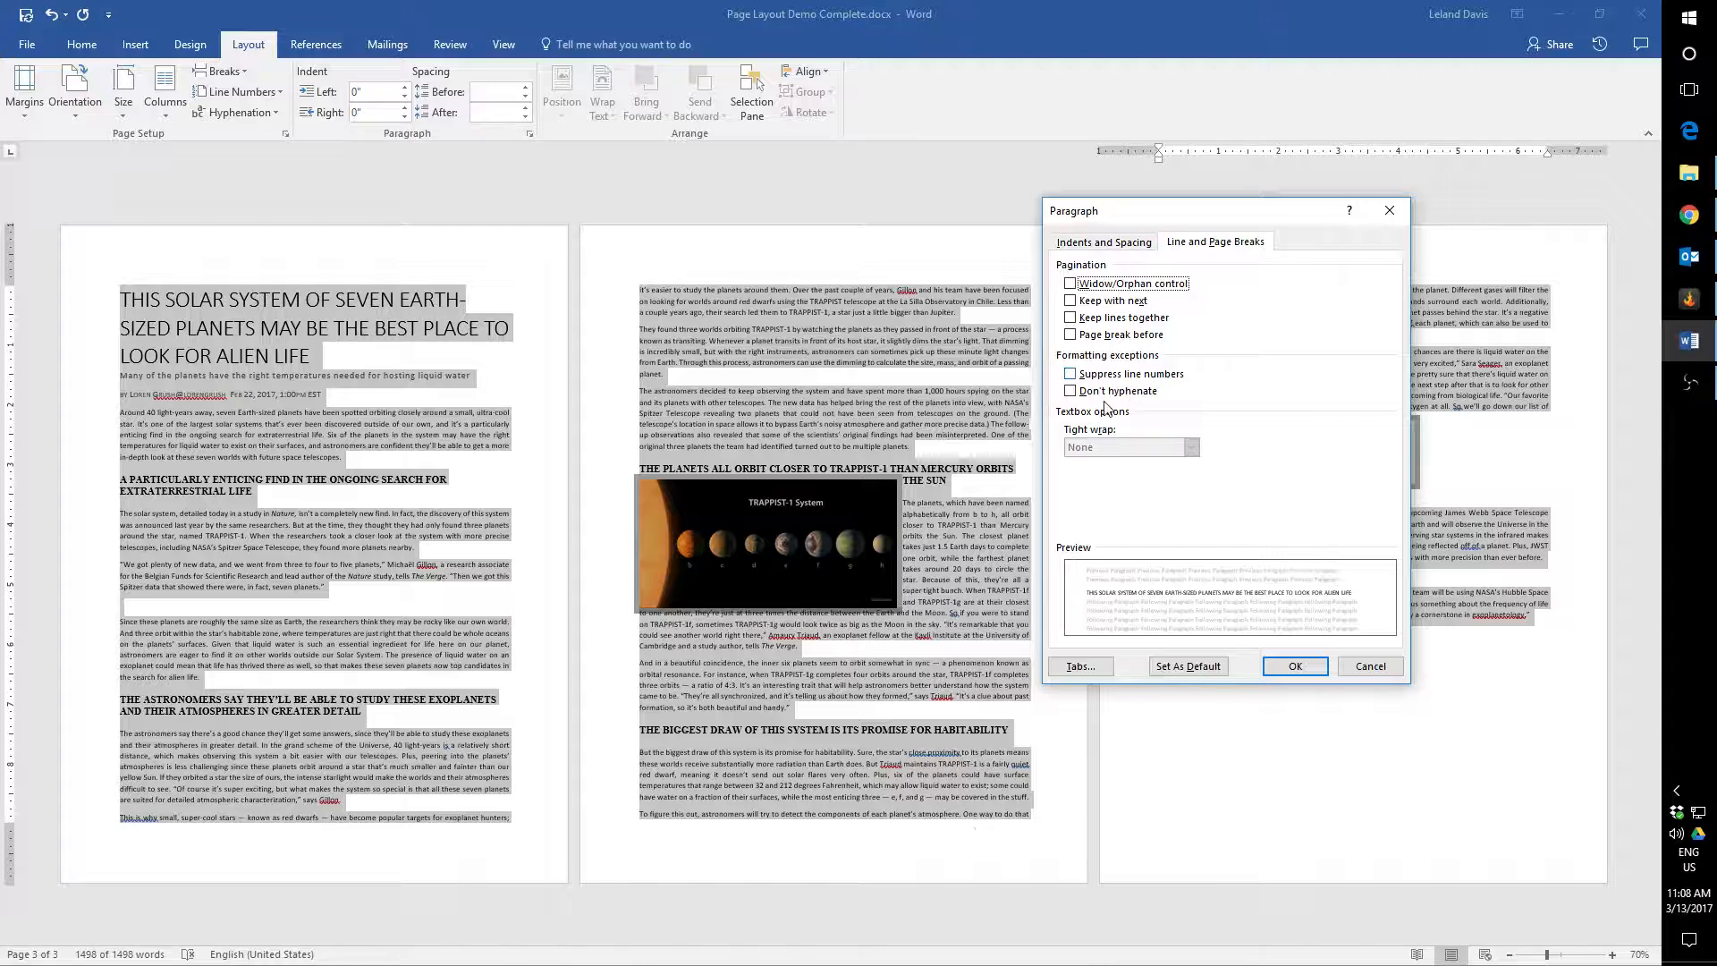
left_click(1071, 283)
left_click(1308, 669)
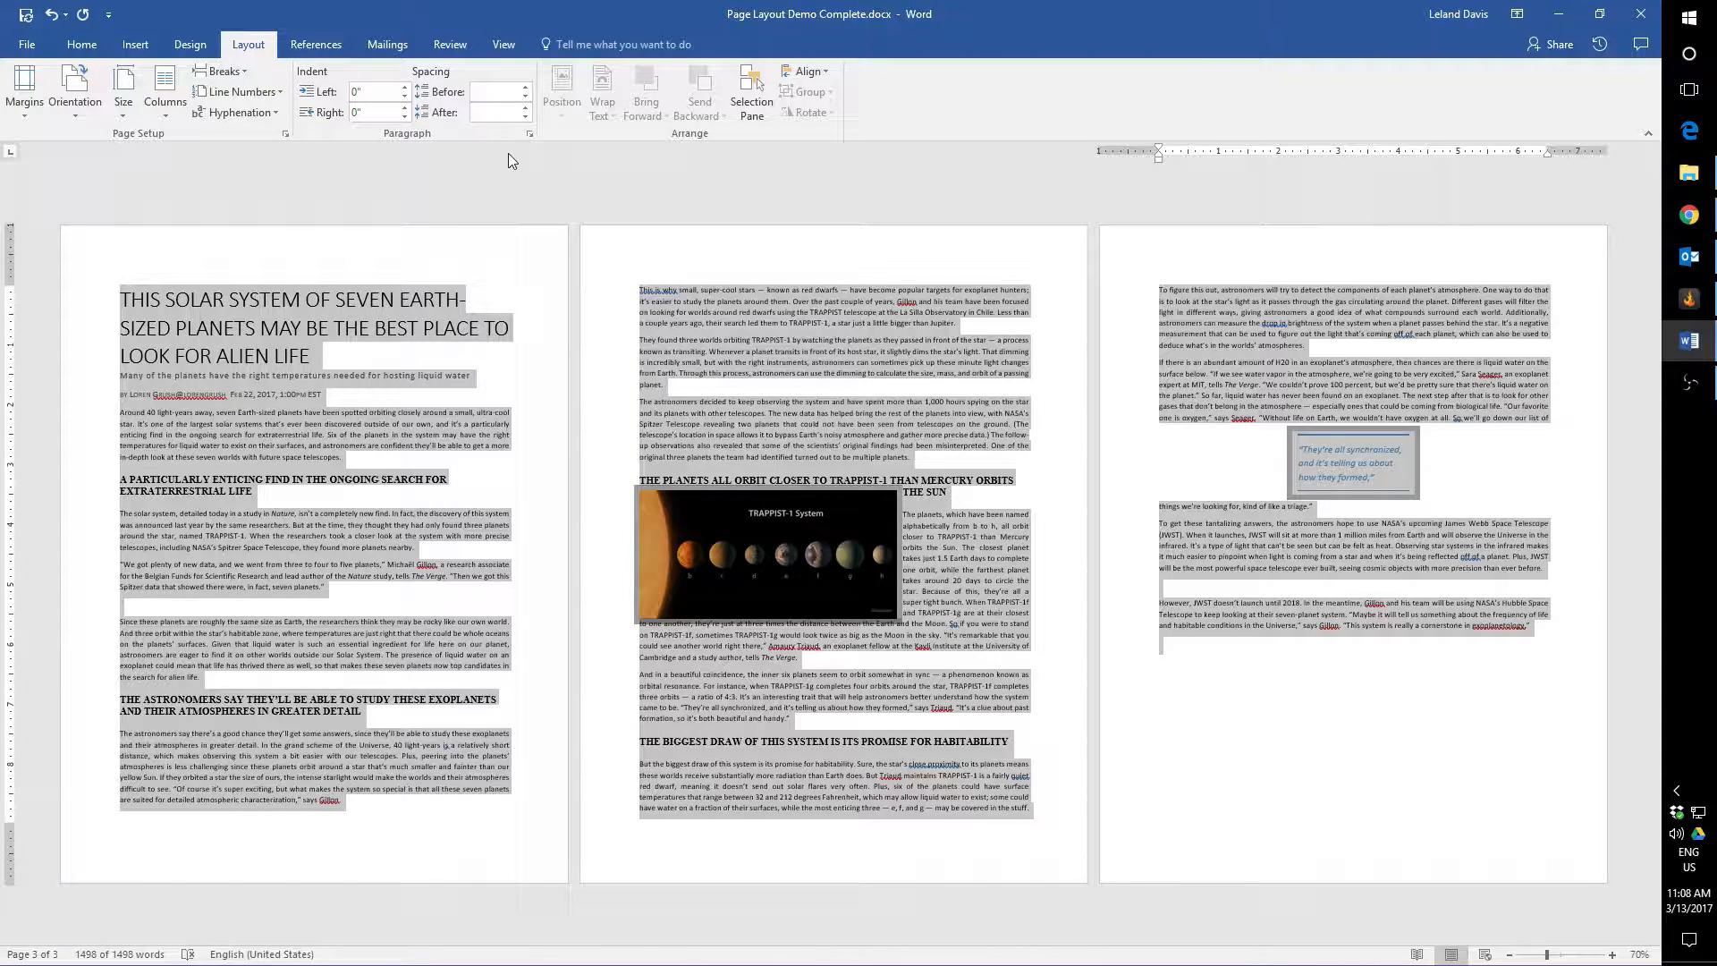
- Enable Keep with next for all paragraphs in the document
left_click(529, 133)
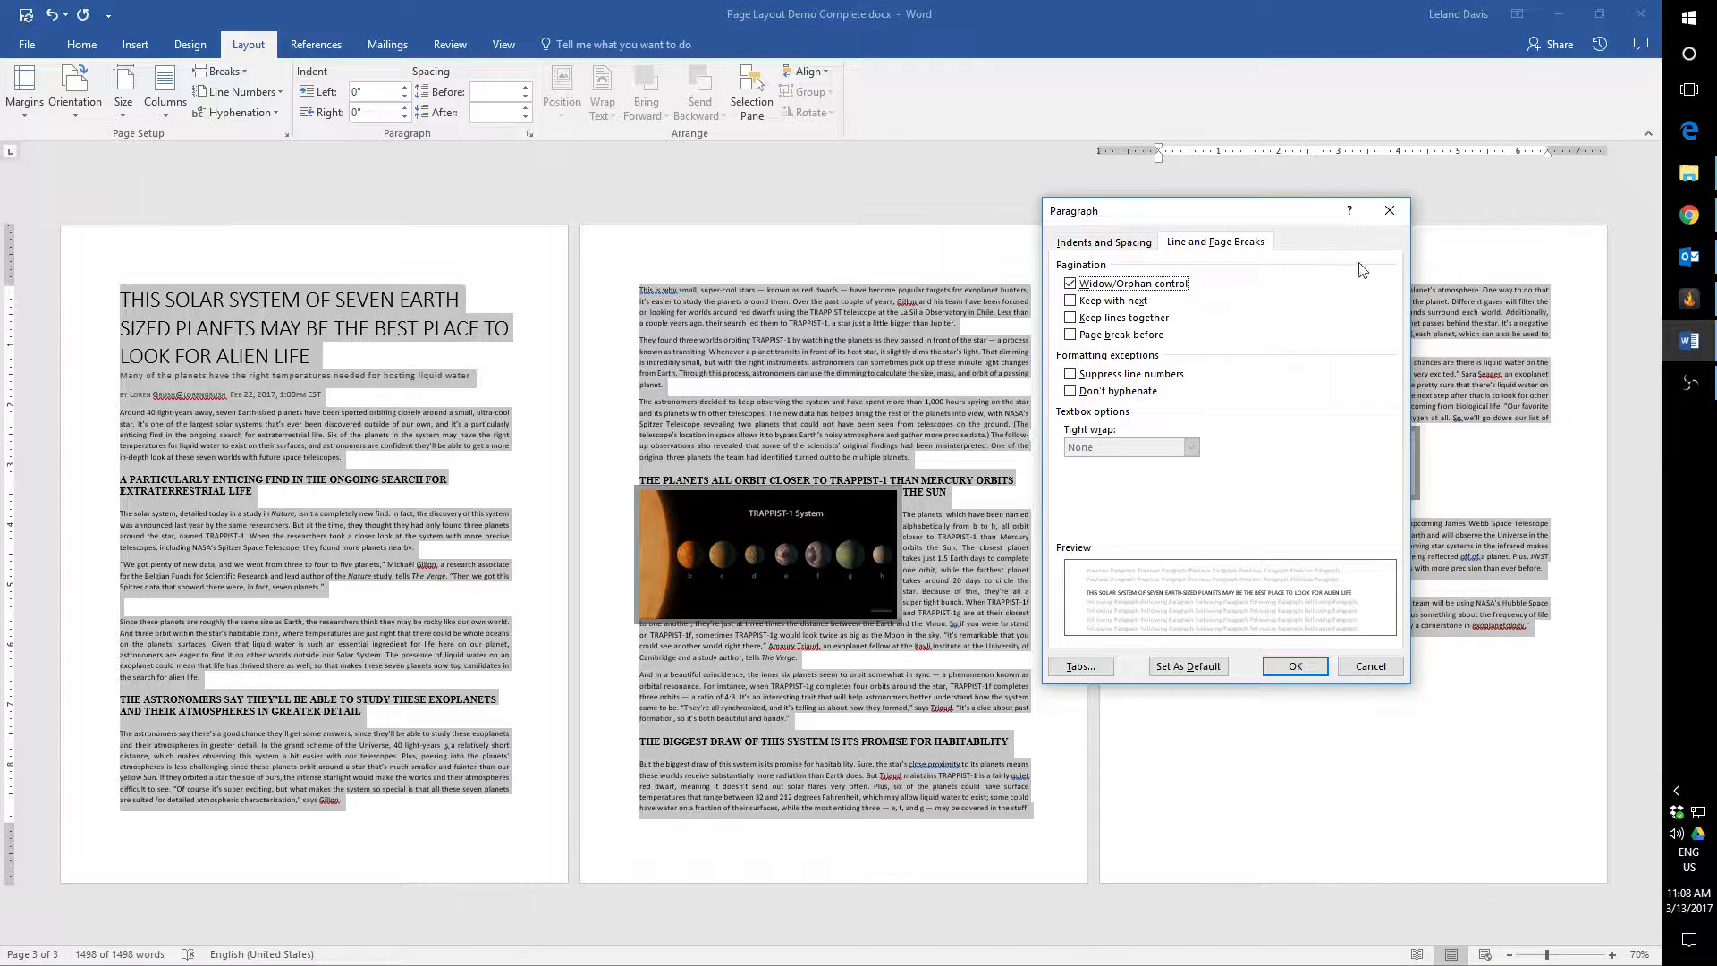
left_click_drag(1244, 216, 1091, 206)
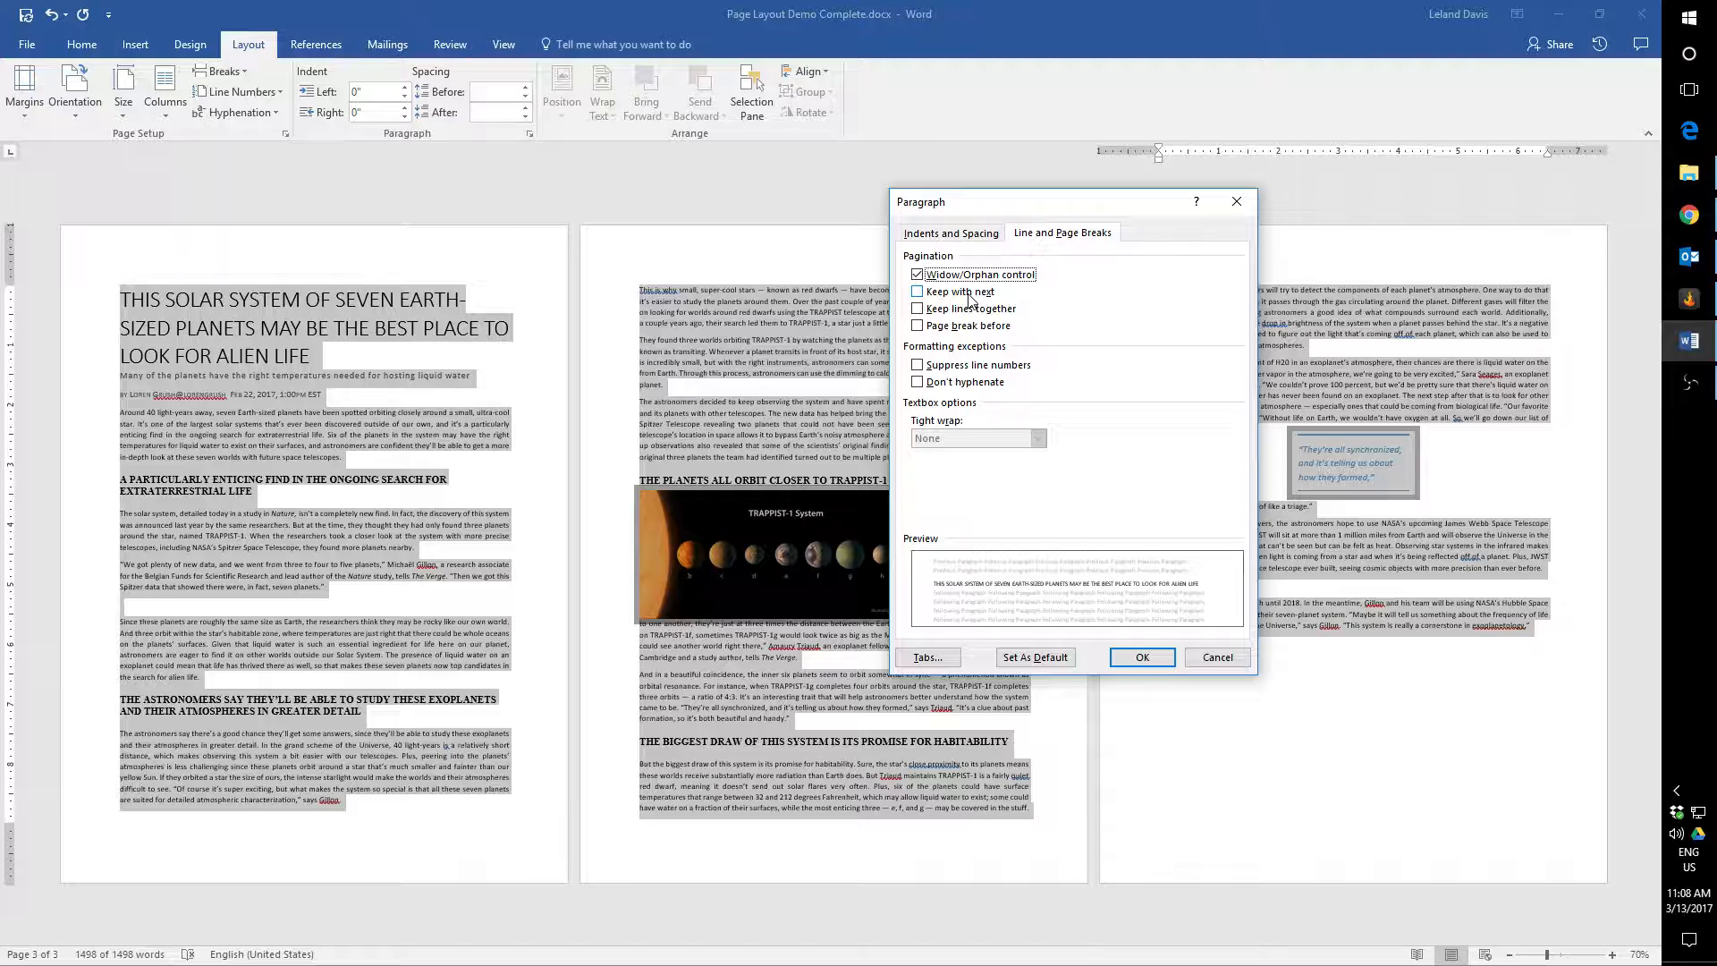
left_click(968, 294)
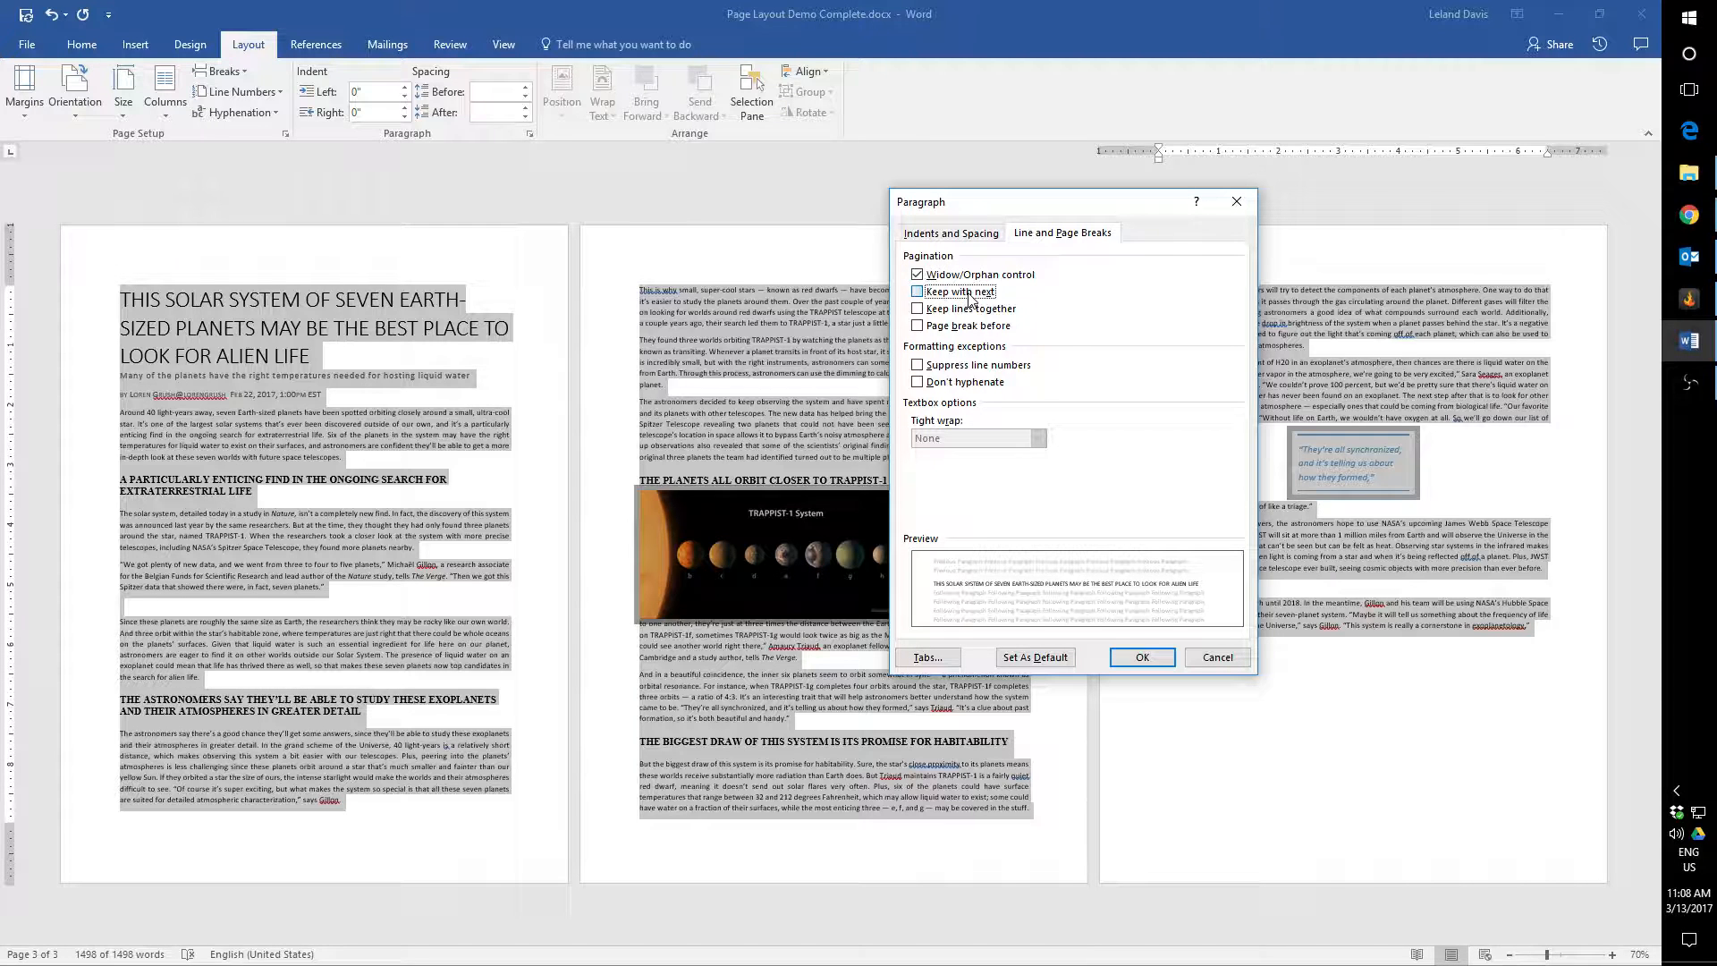
left_click(1147, 658)
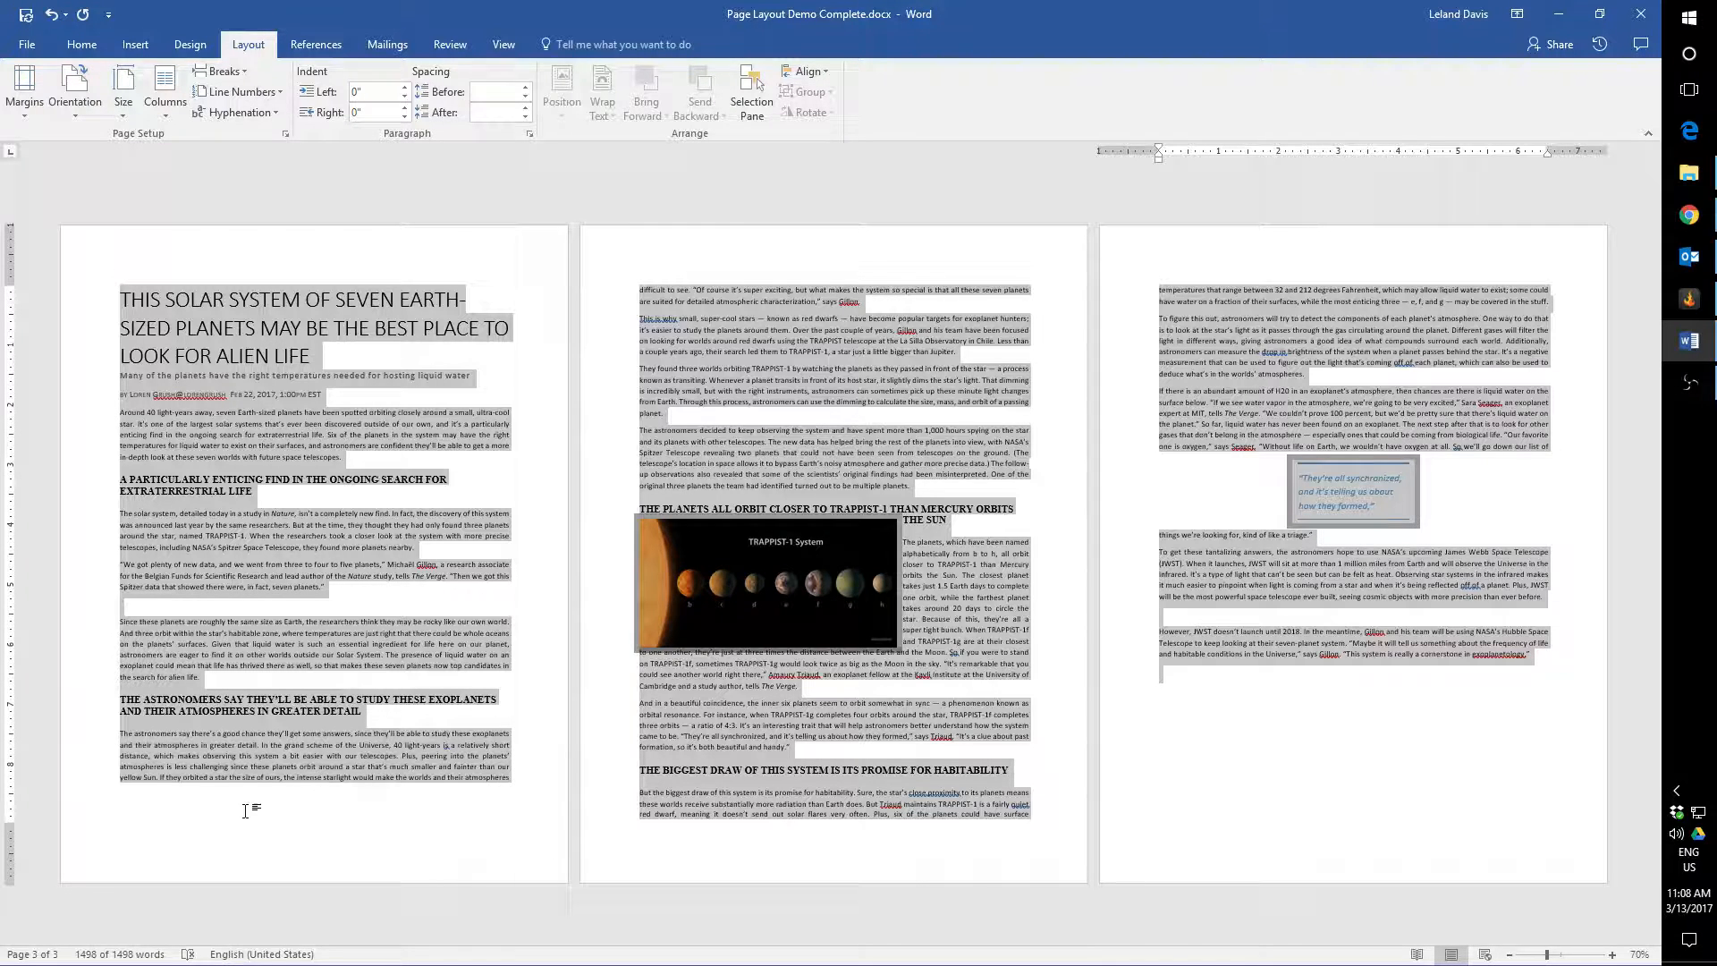
- Examine the last two lines on page 1 to see how the paragraph splits onto page 2
left_click(407, 791)
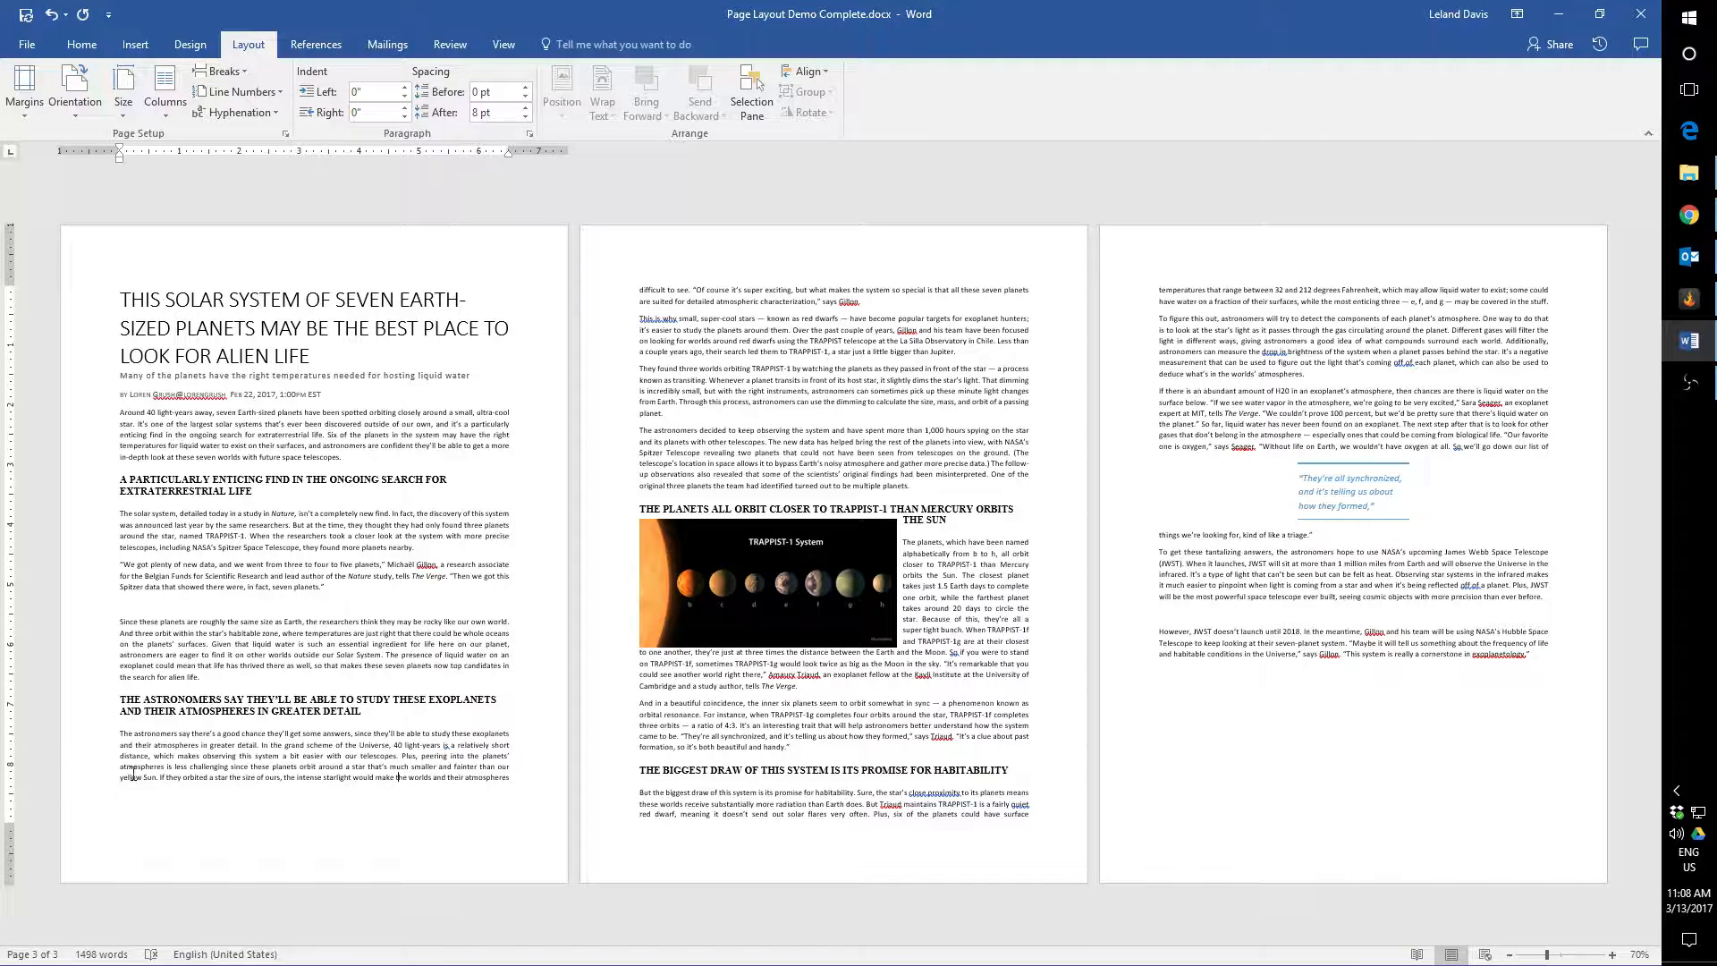
left_click_drag(120, 767, 501, 780)
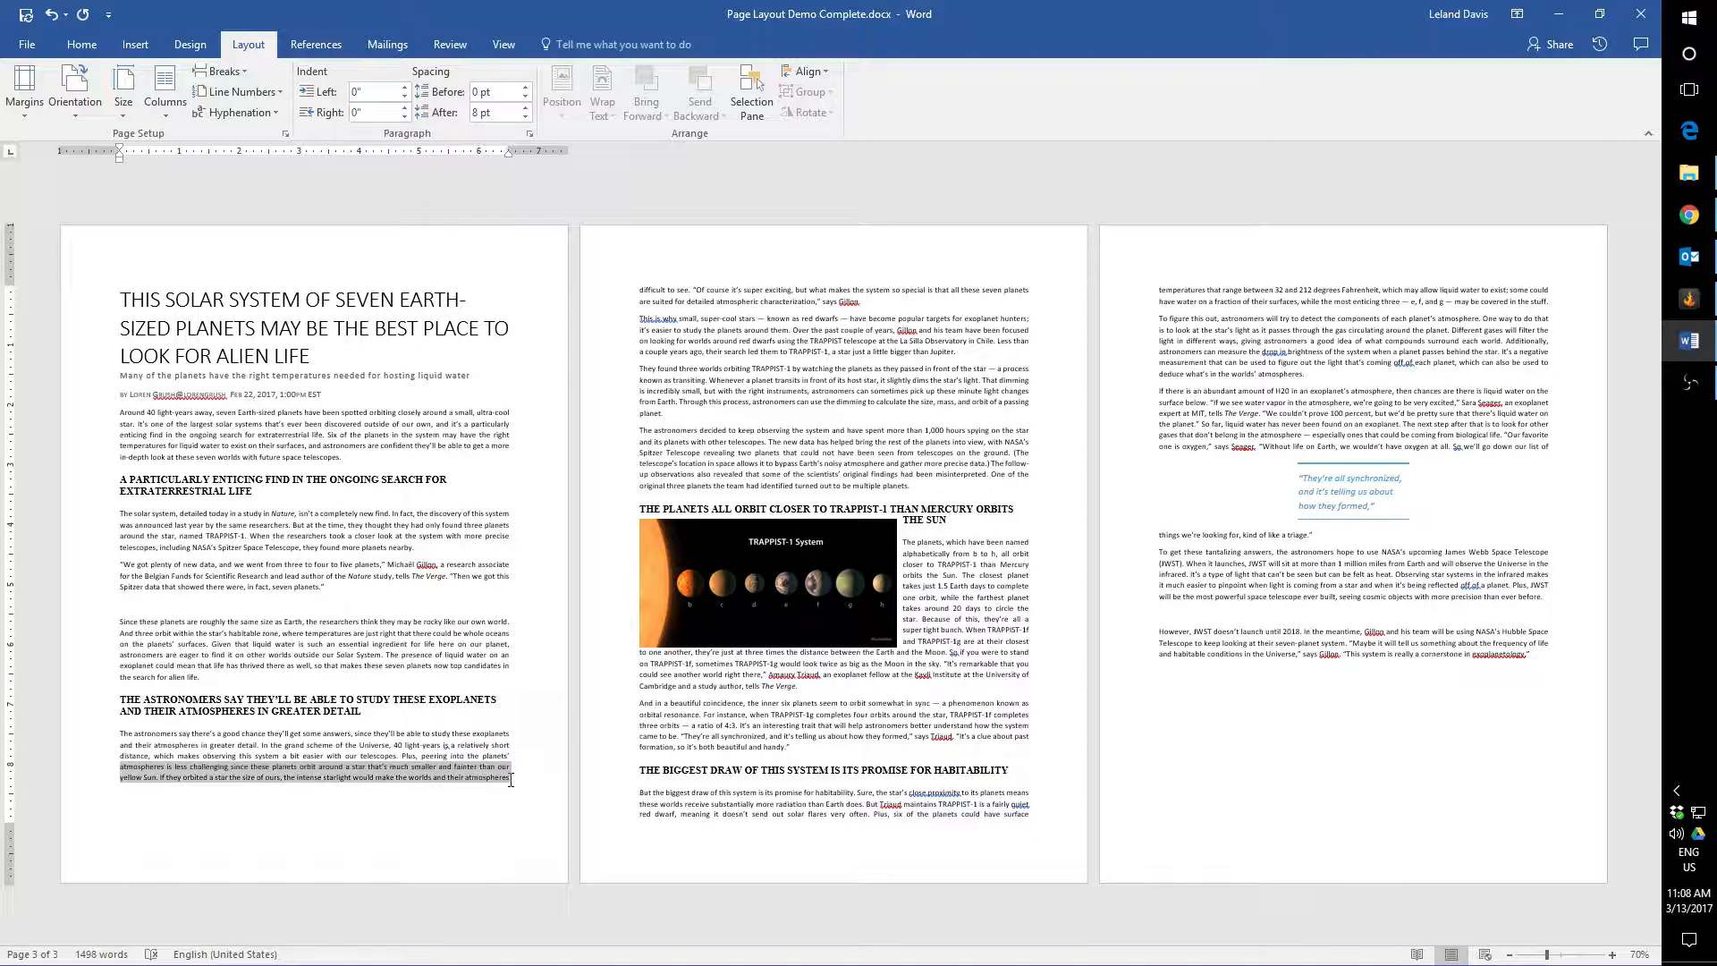
left_click(451, 809)
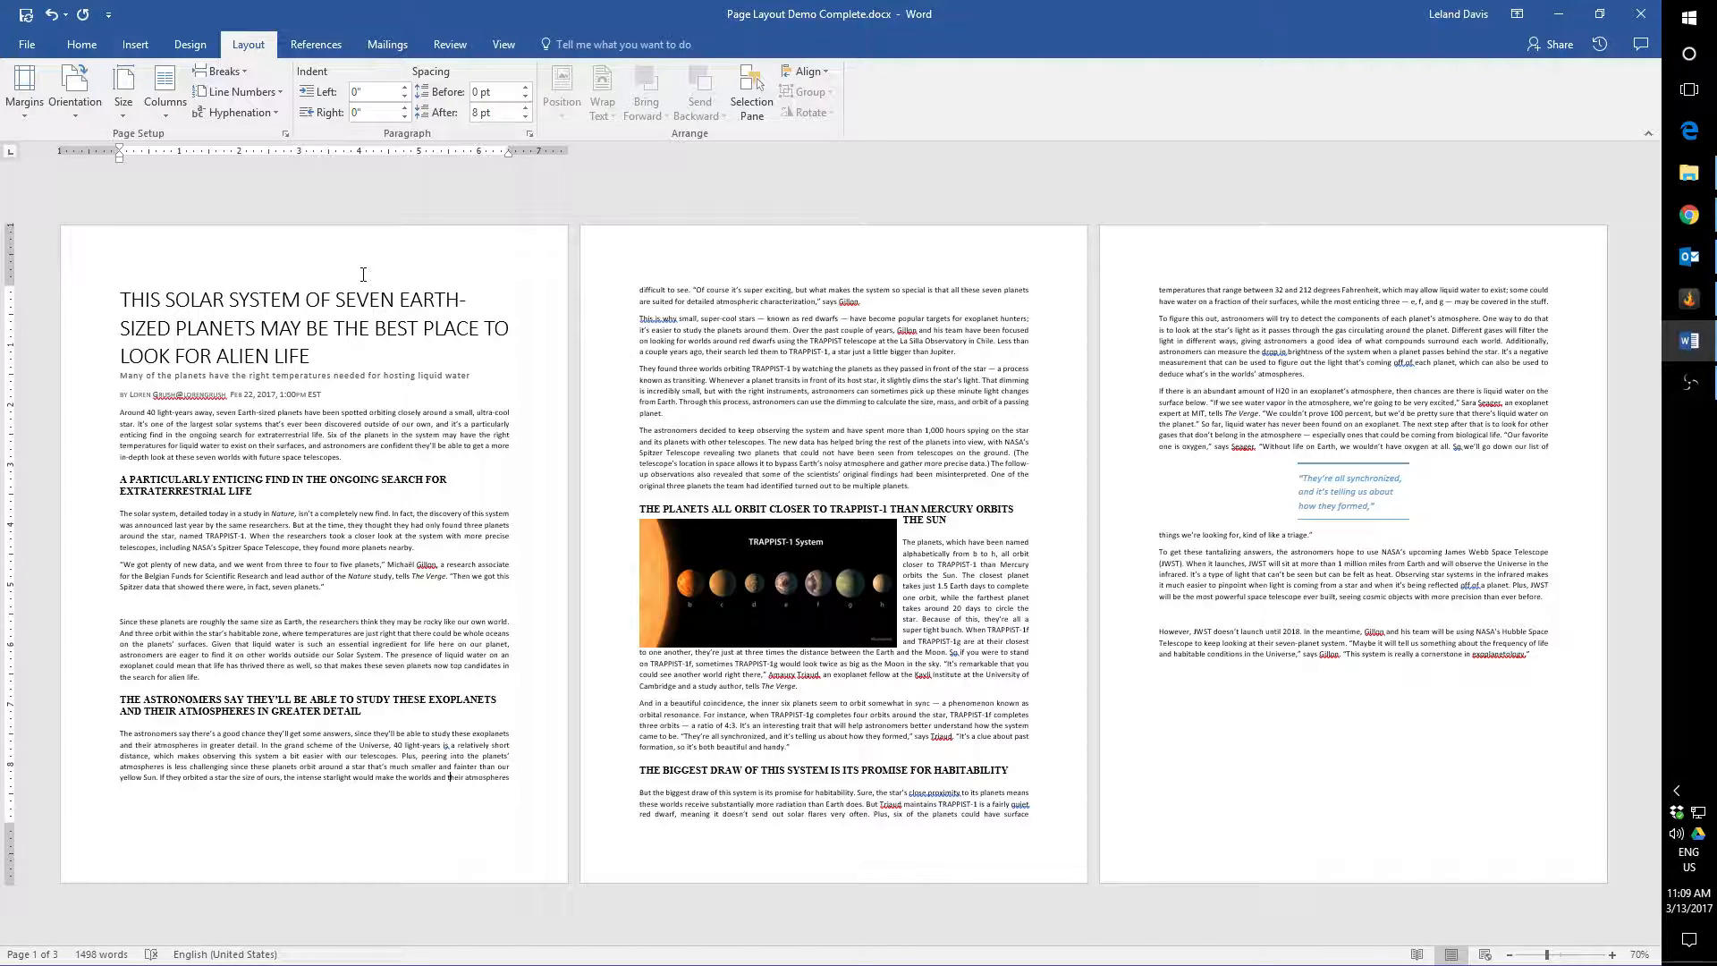
- Enable Keep lines together for all paragraphs in the document
key("ctrl+a")
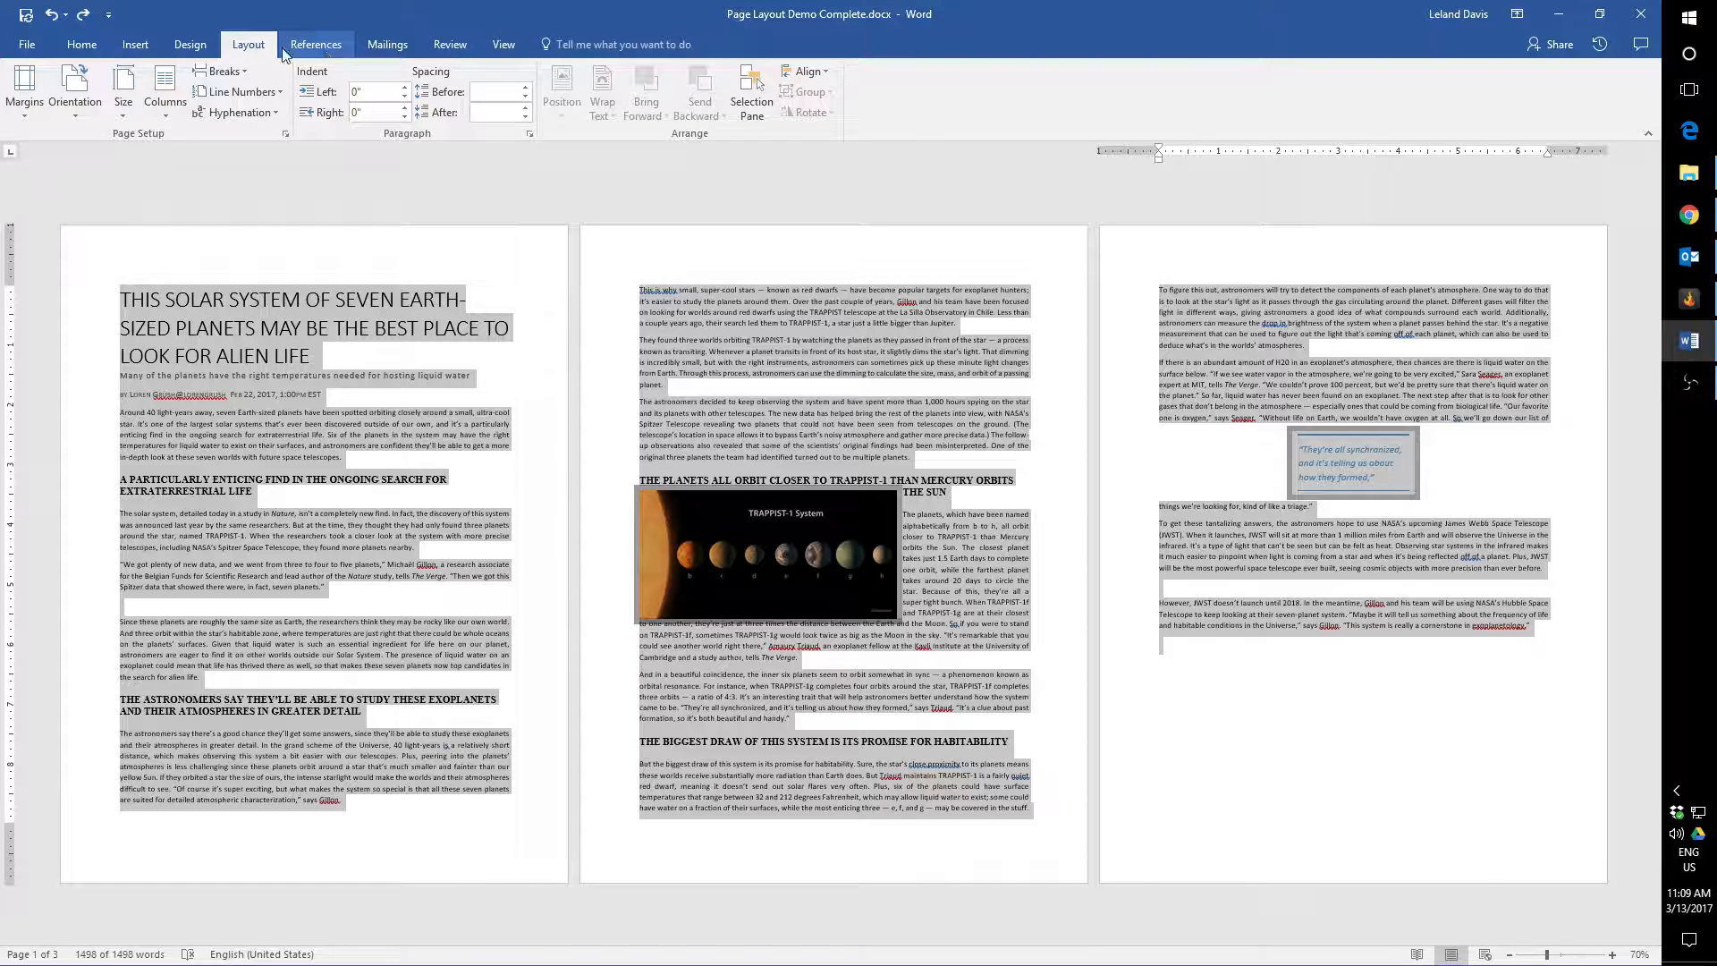
left_click(532, 134)
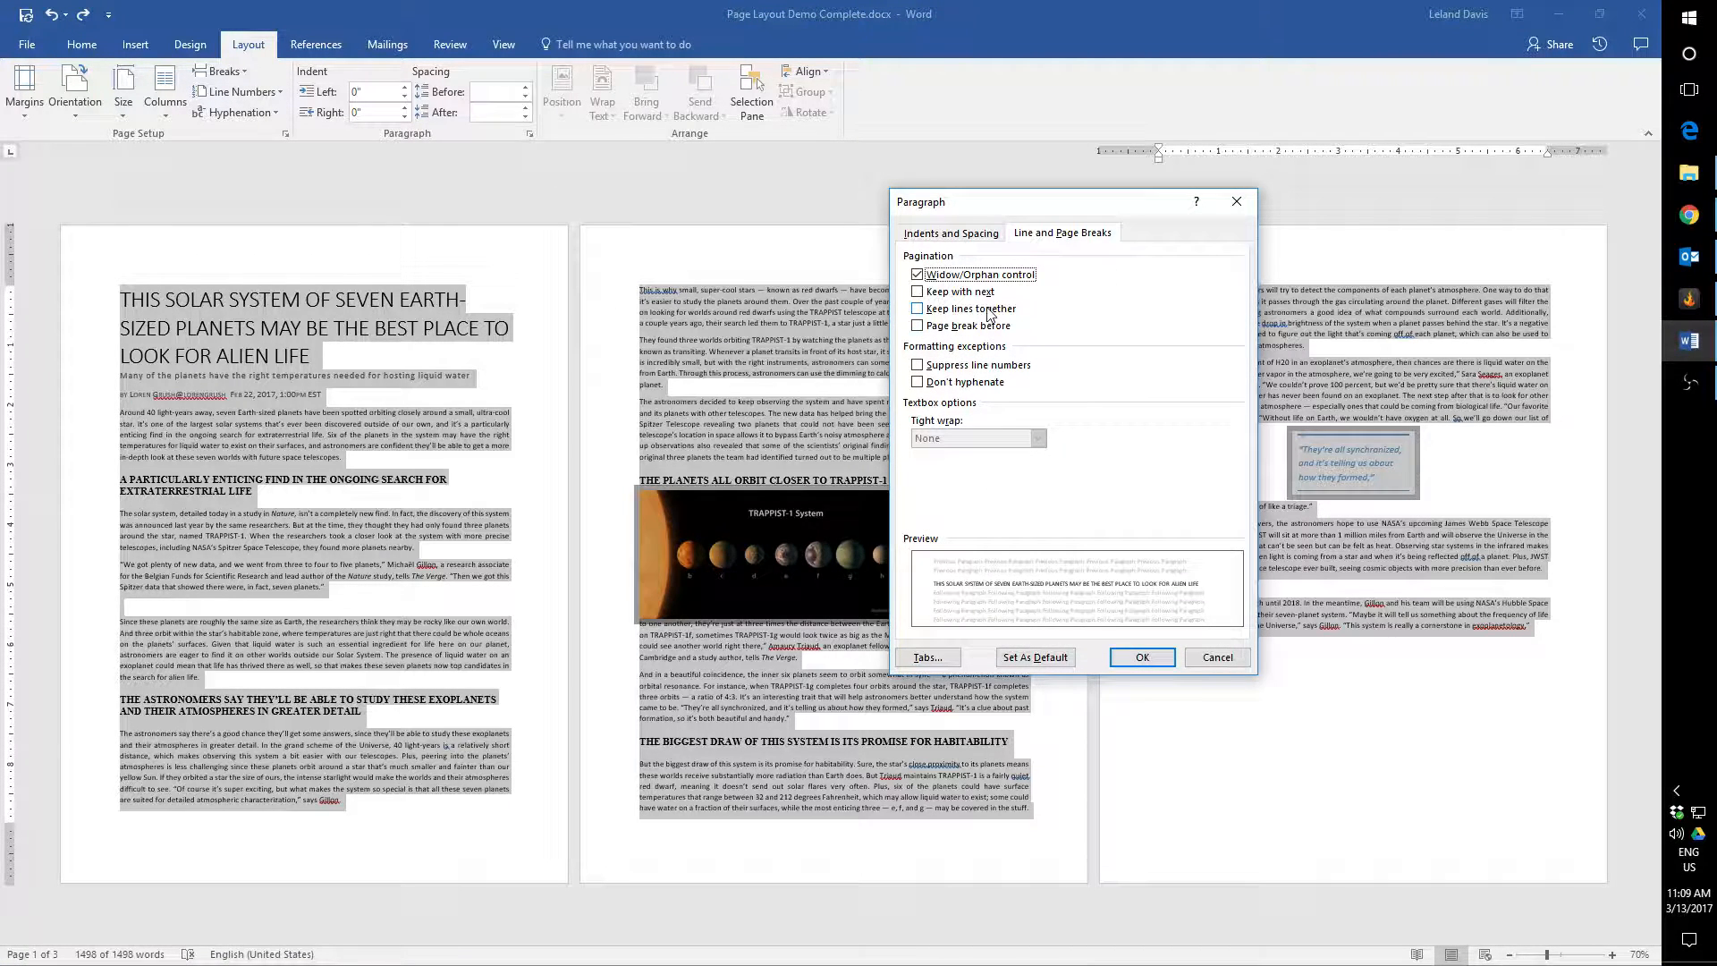
left_click(988, 310)
left_click(1154, 660)
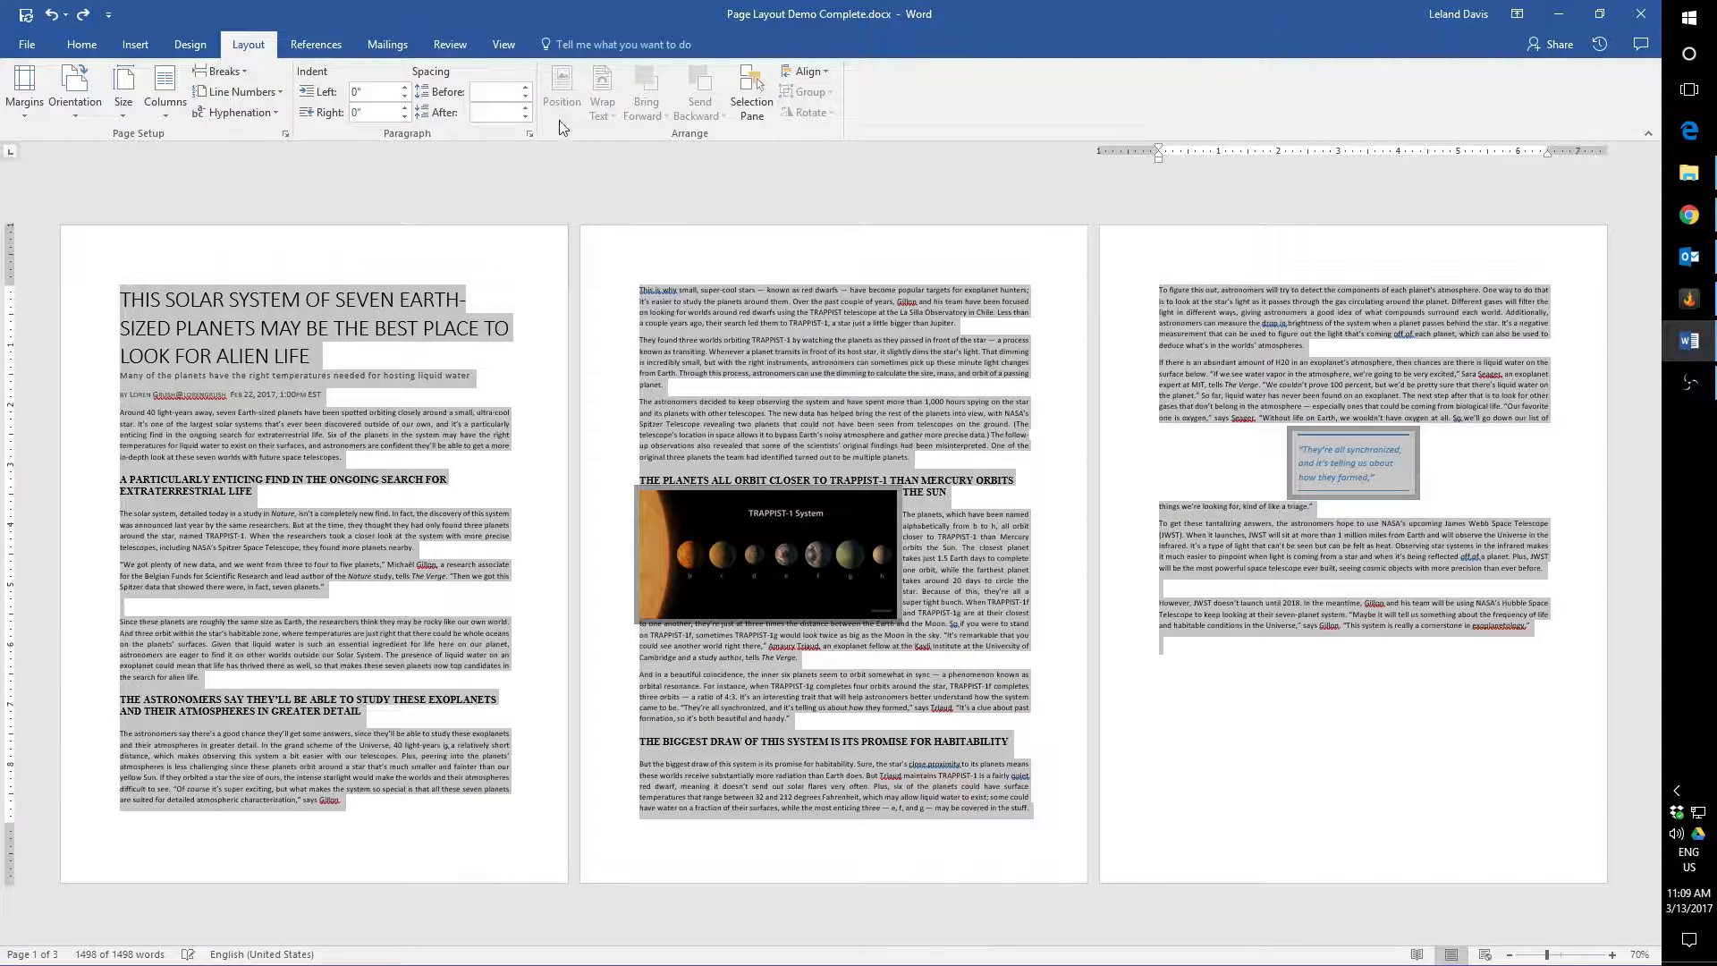
- Review the pagination and formatting exception options in the line and page break settings, and cancel without changing anything
left_click(529, 133)
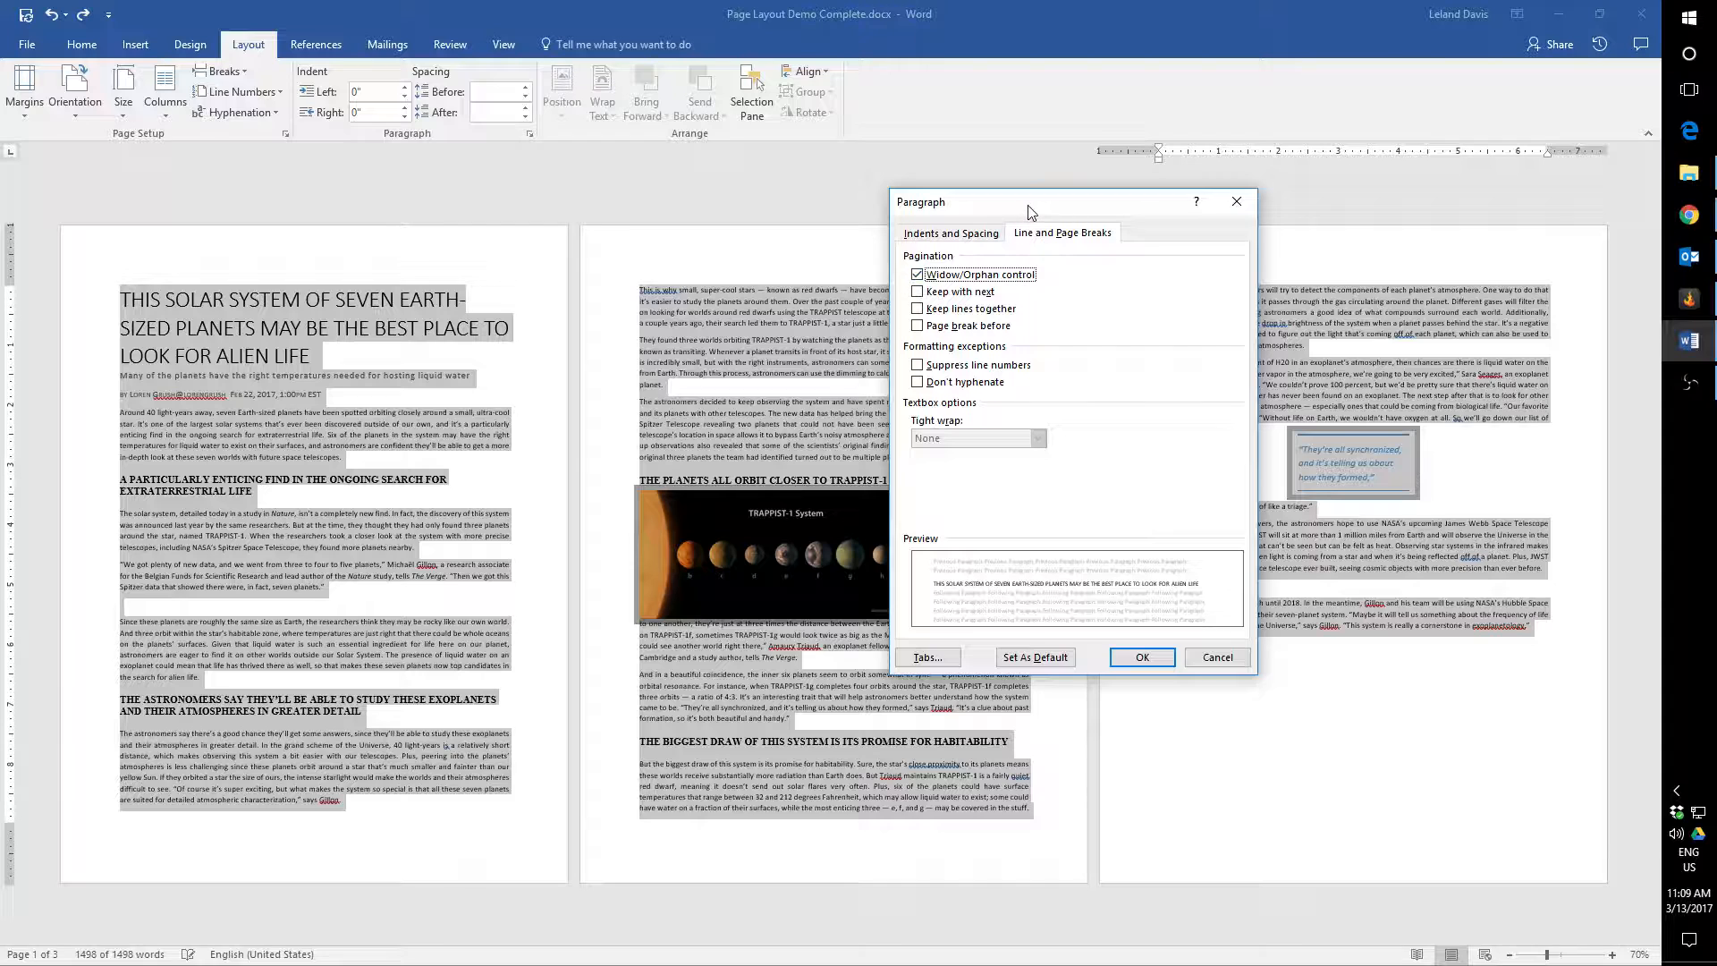
left_click_drag(1029, 214, 1135, 216)
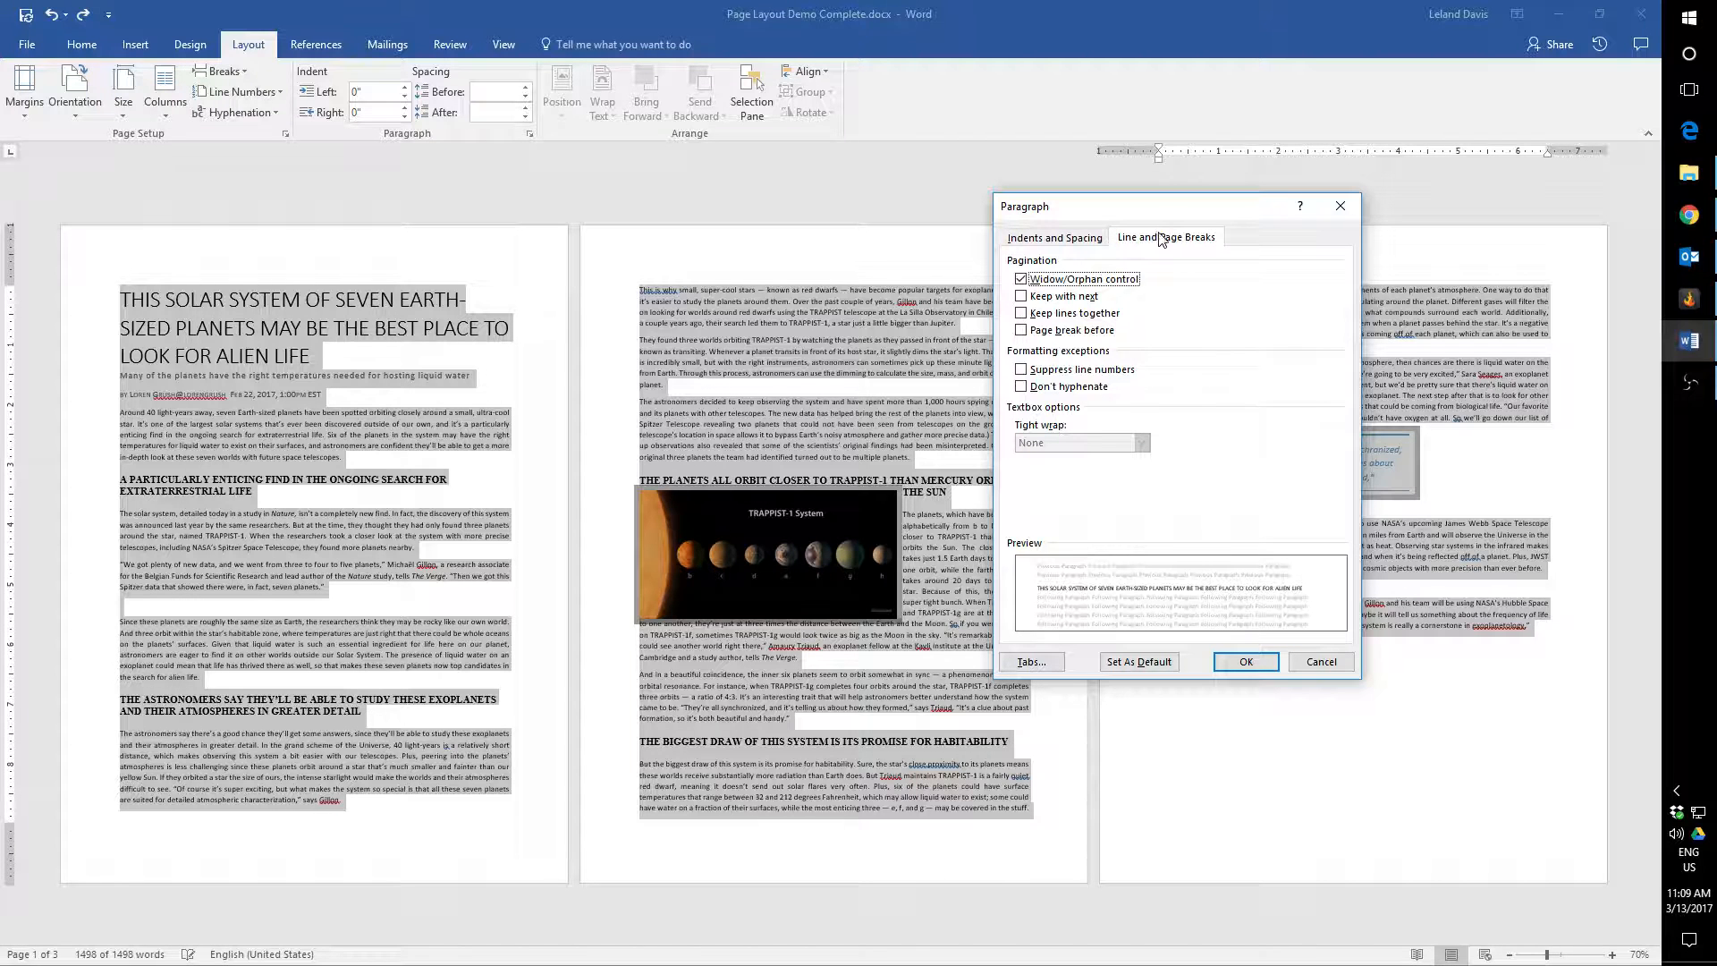
left_click_drag(1154, 222, 1228, 217)
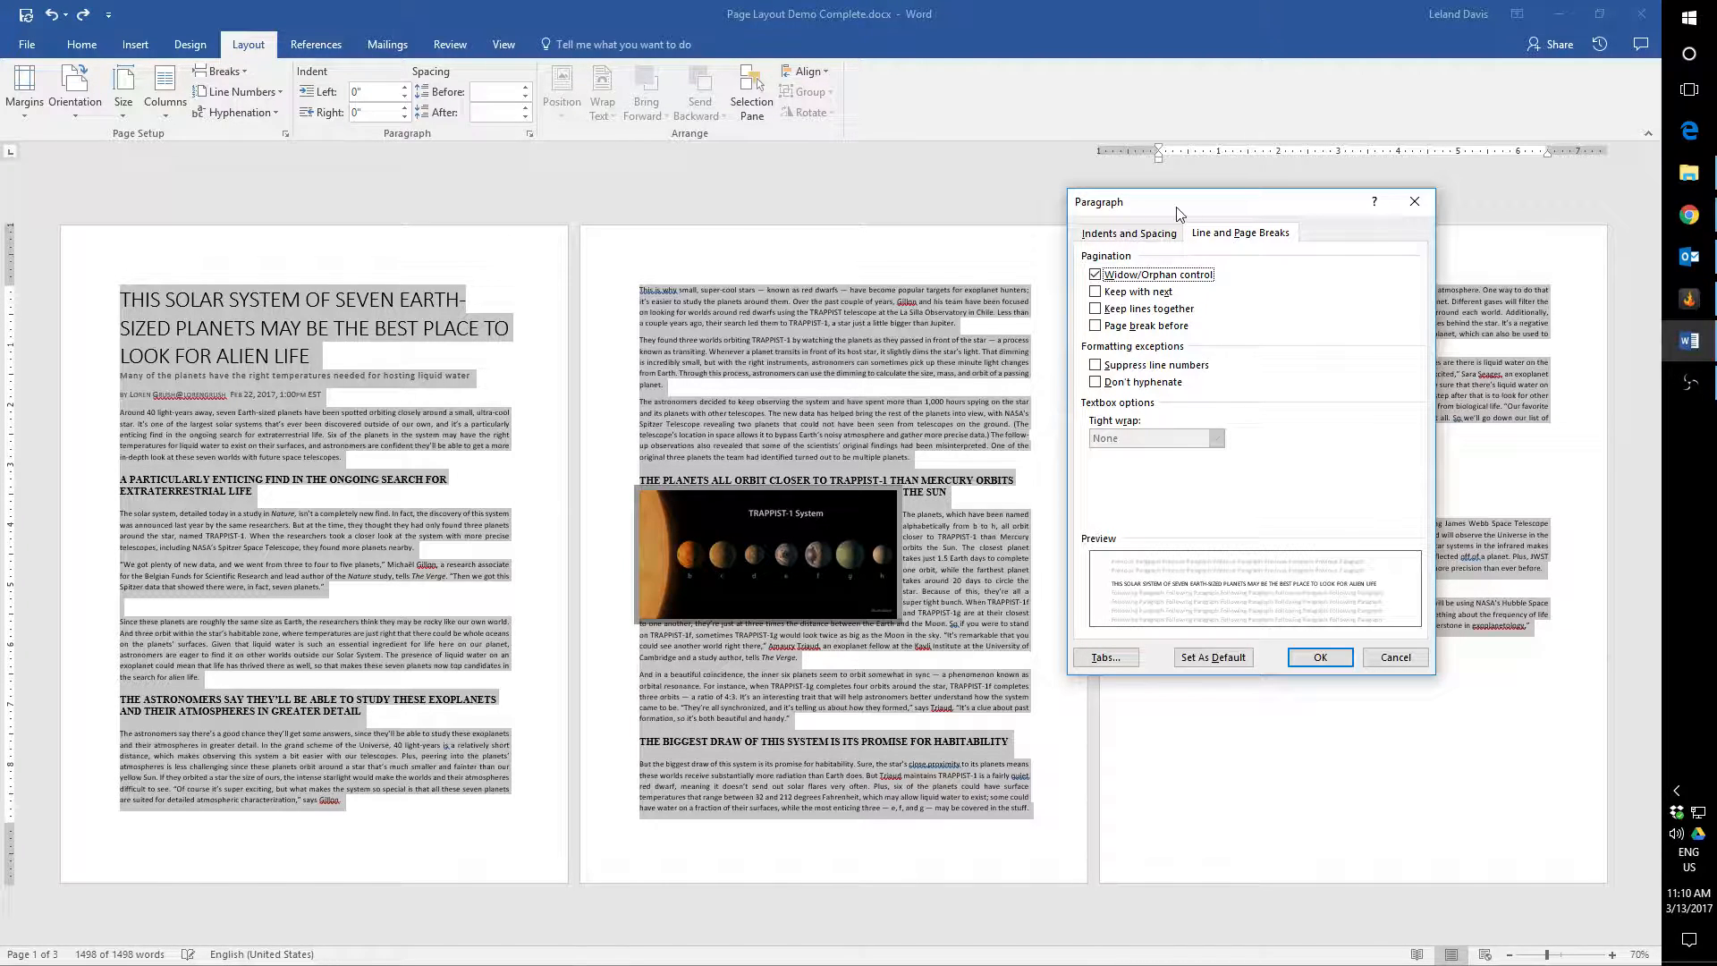
left_click_drag(1177, 209, 1171, 228)
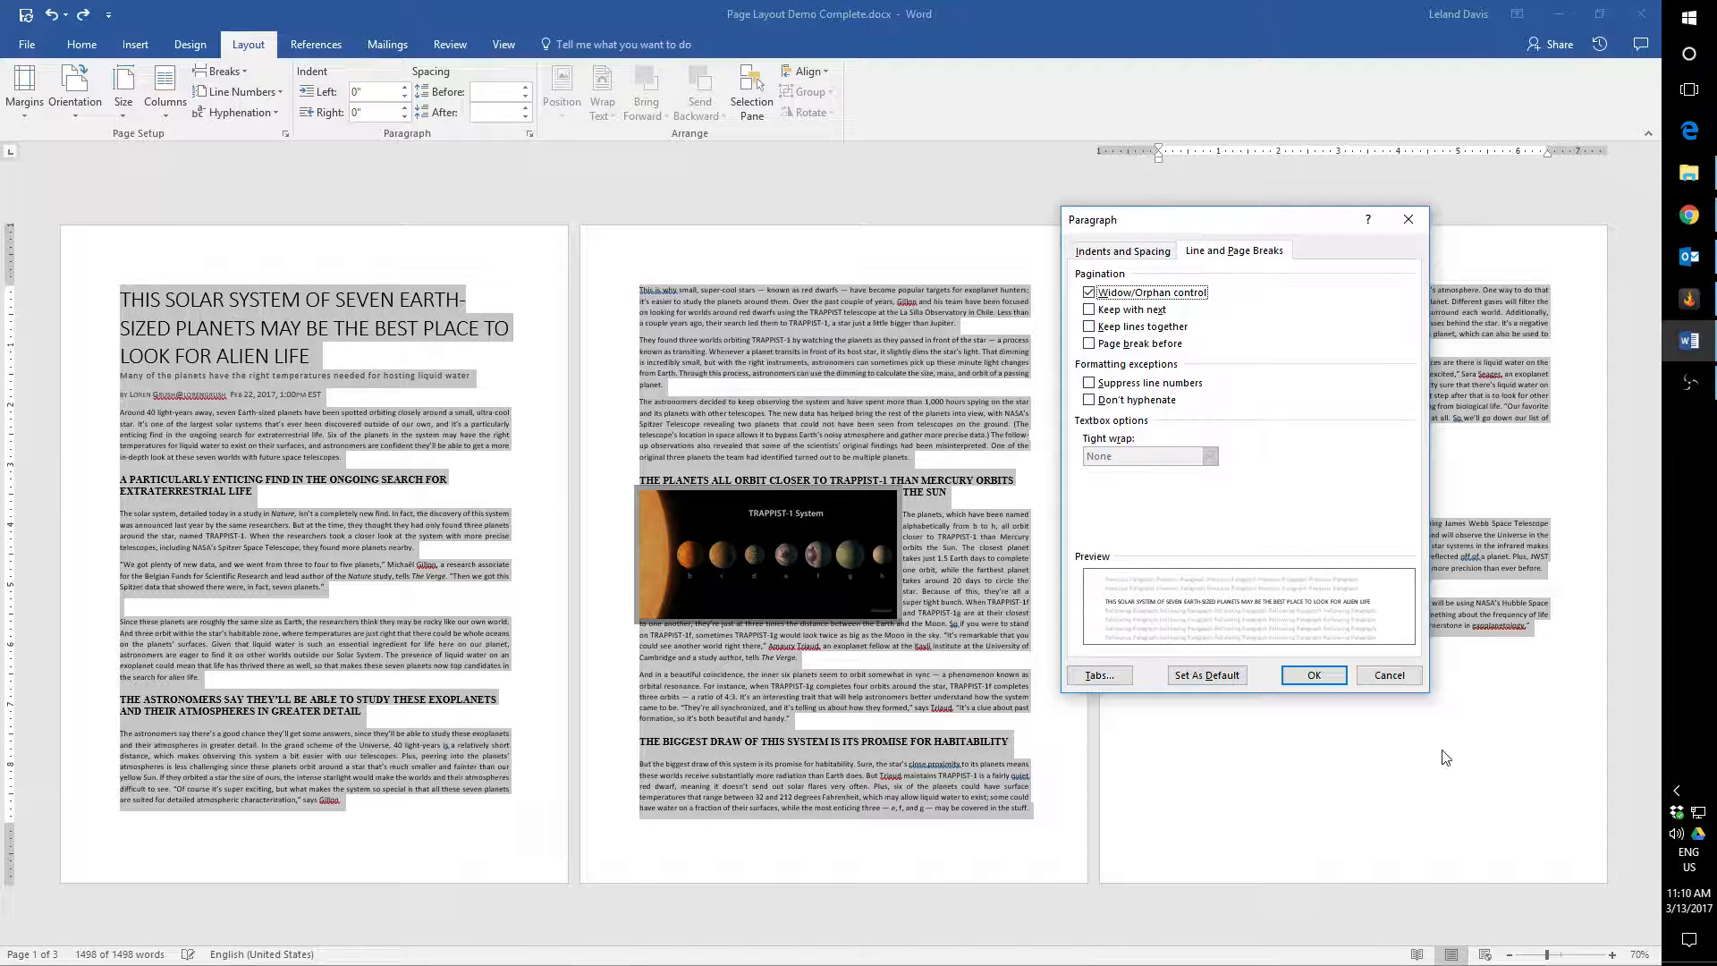
left_click(1407, 684)
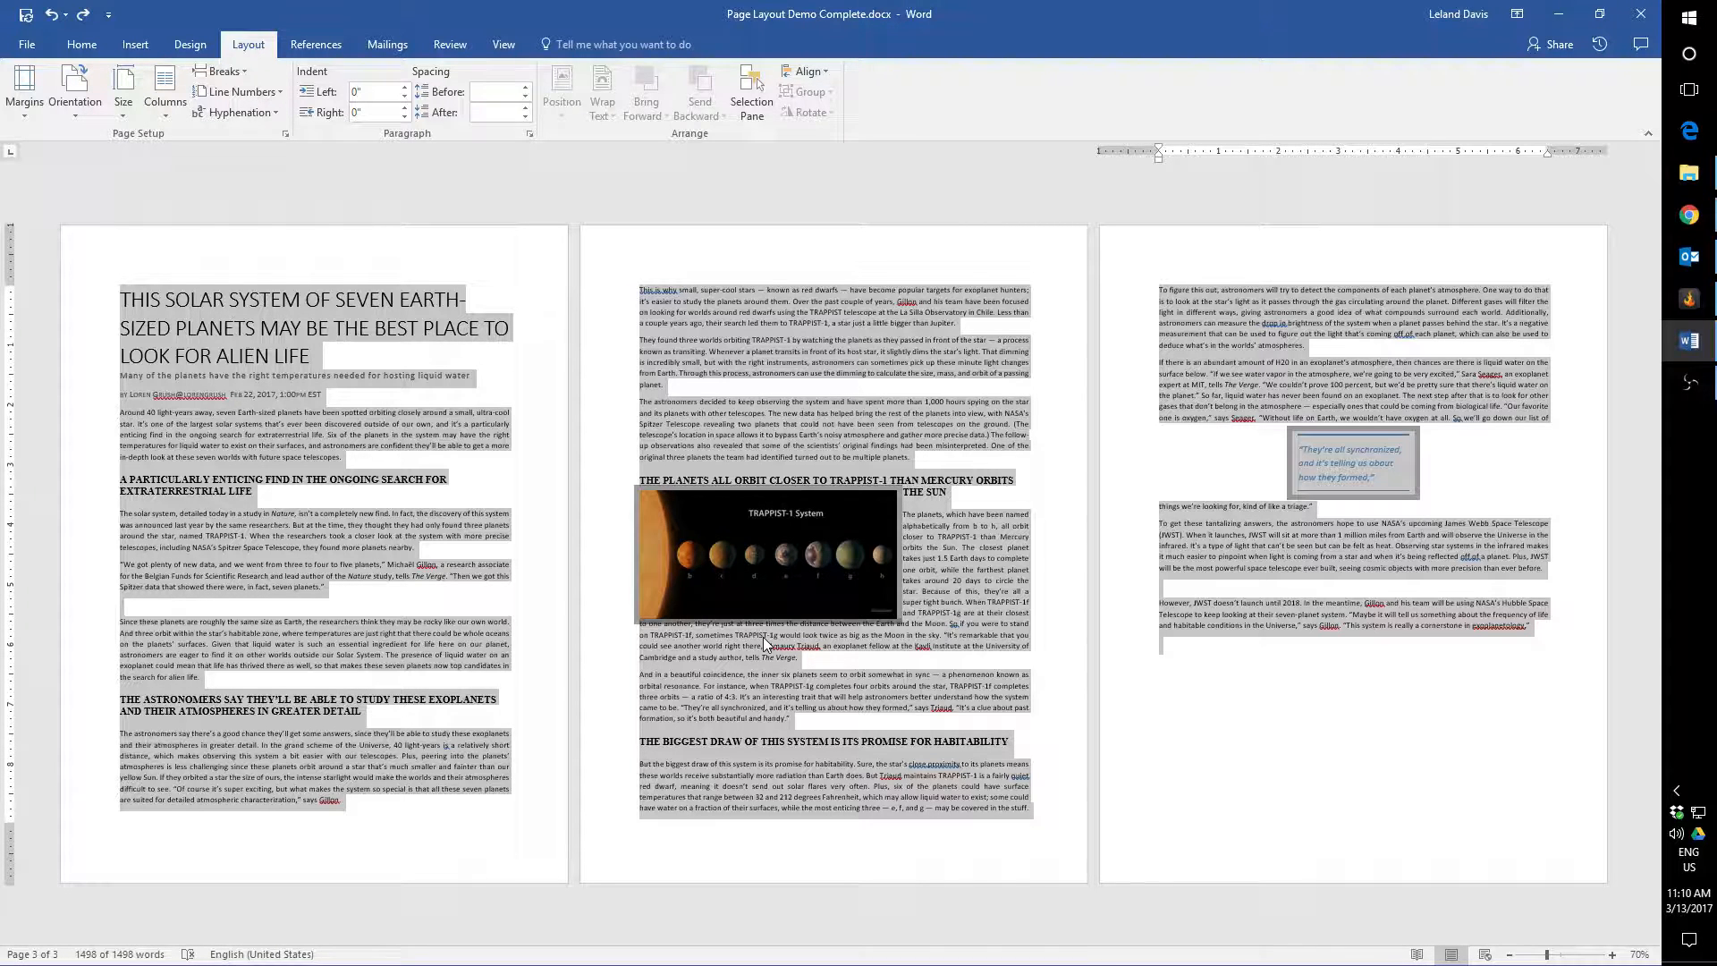
- Review the available types of page and section breaks without inserting one
left_click(243, 74)
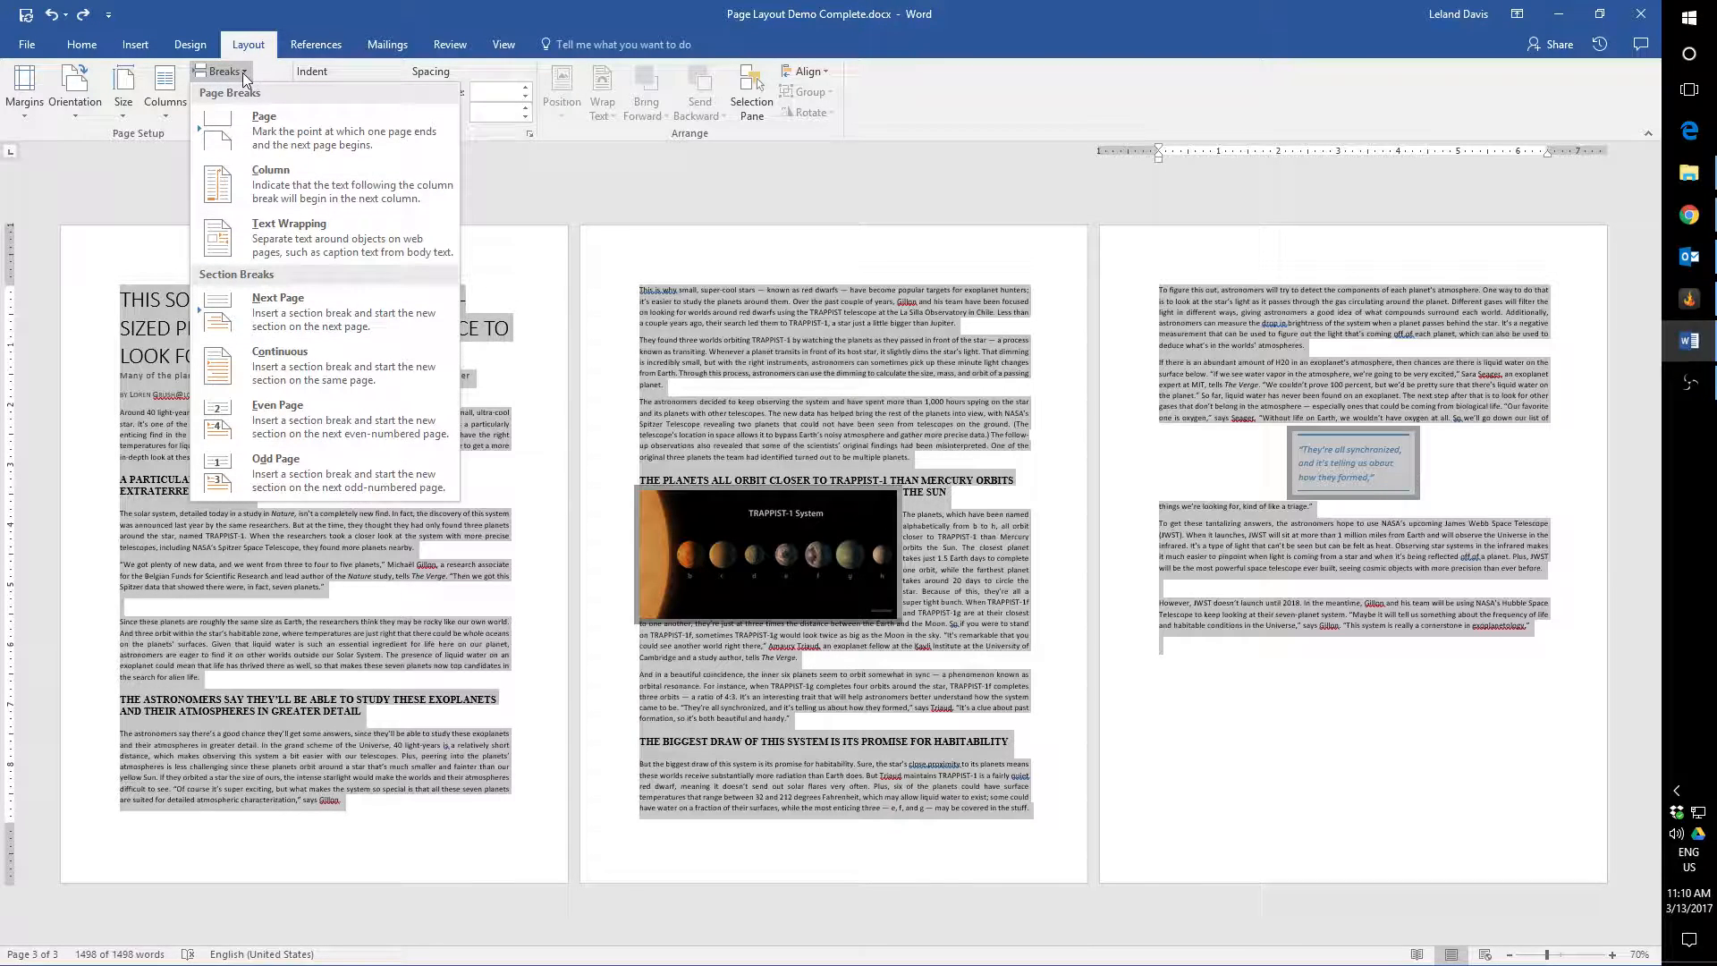
left_click(243, 74)
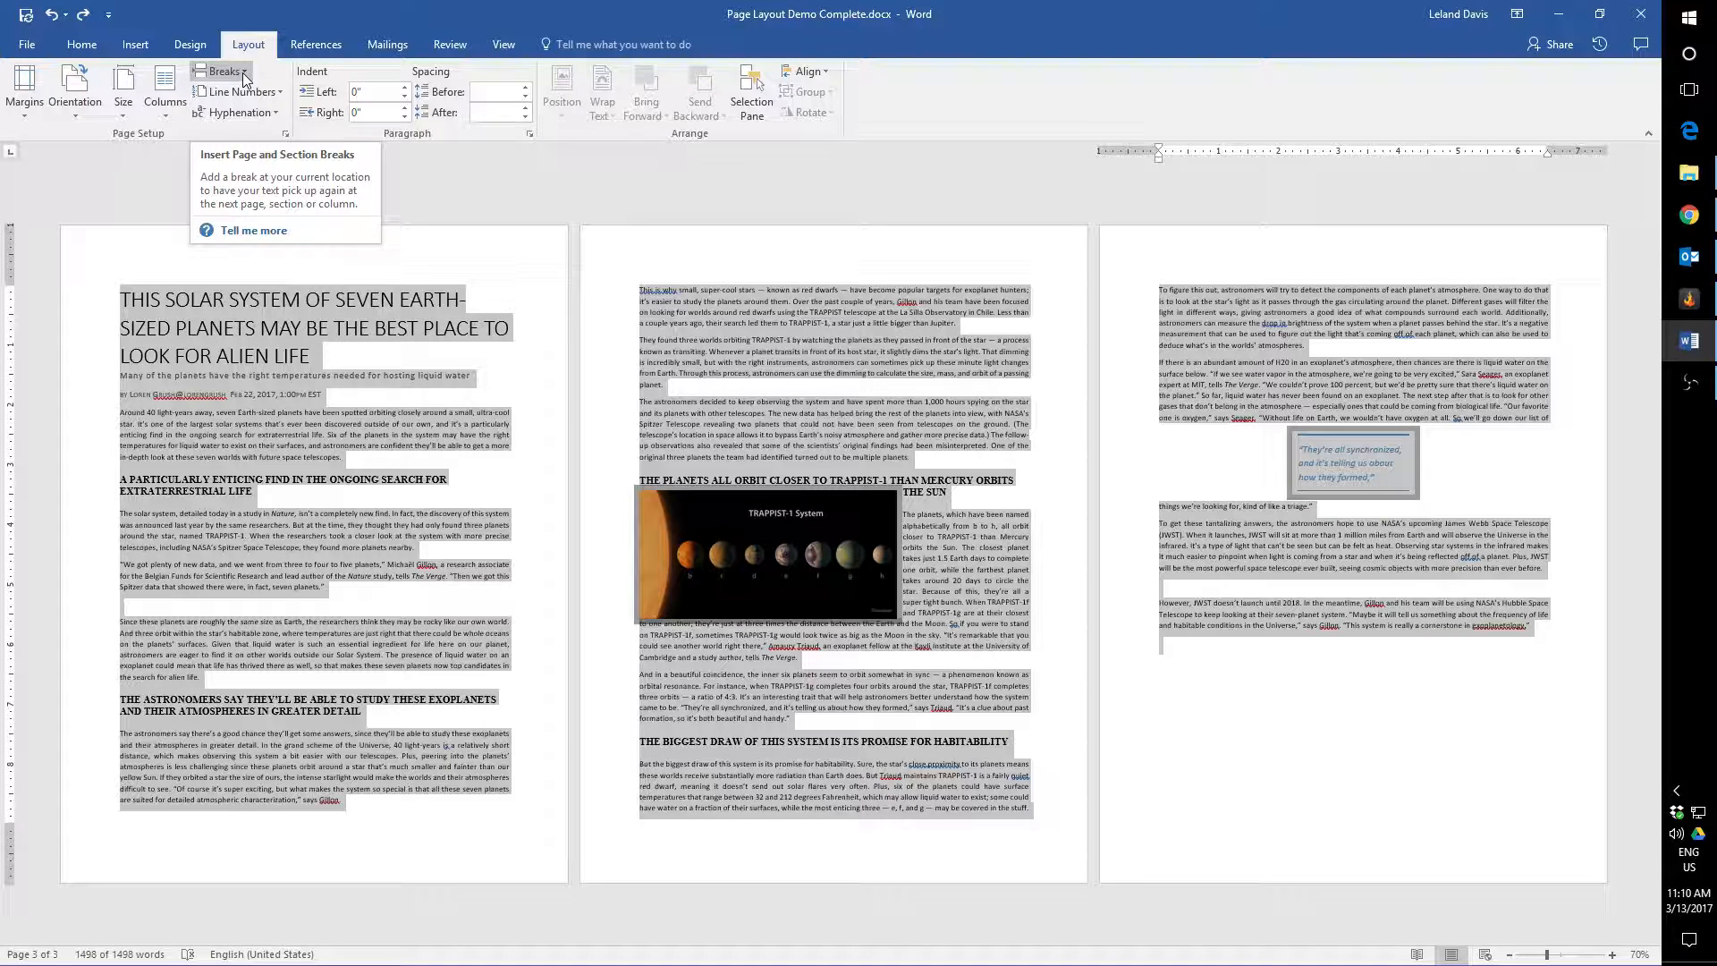
left_click(243, 73)
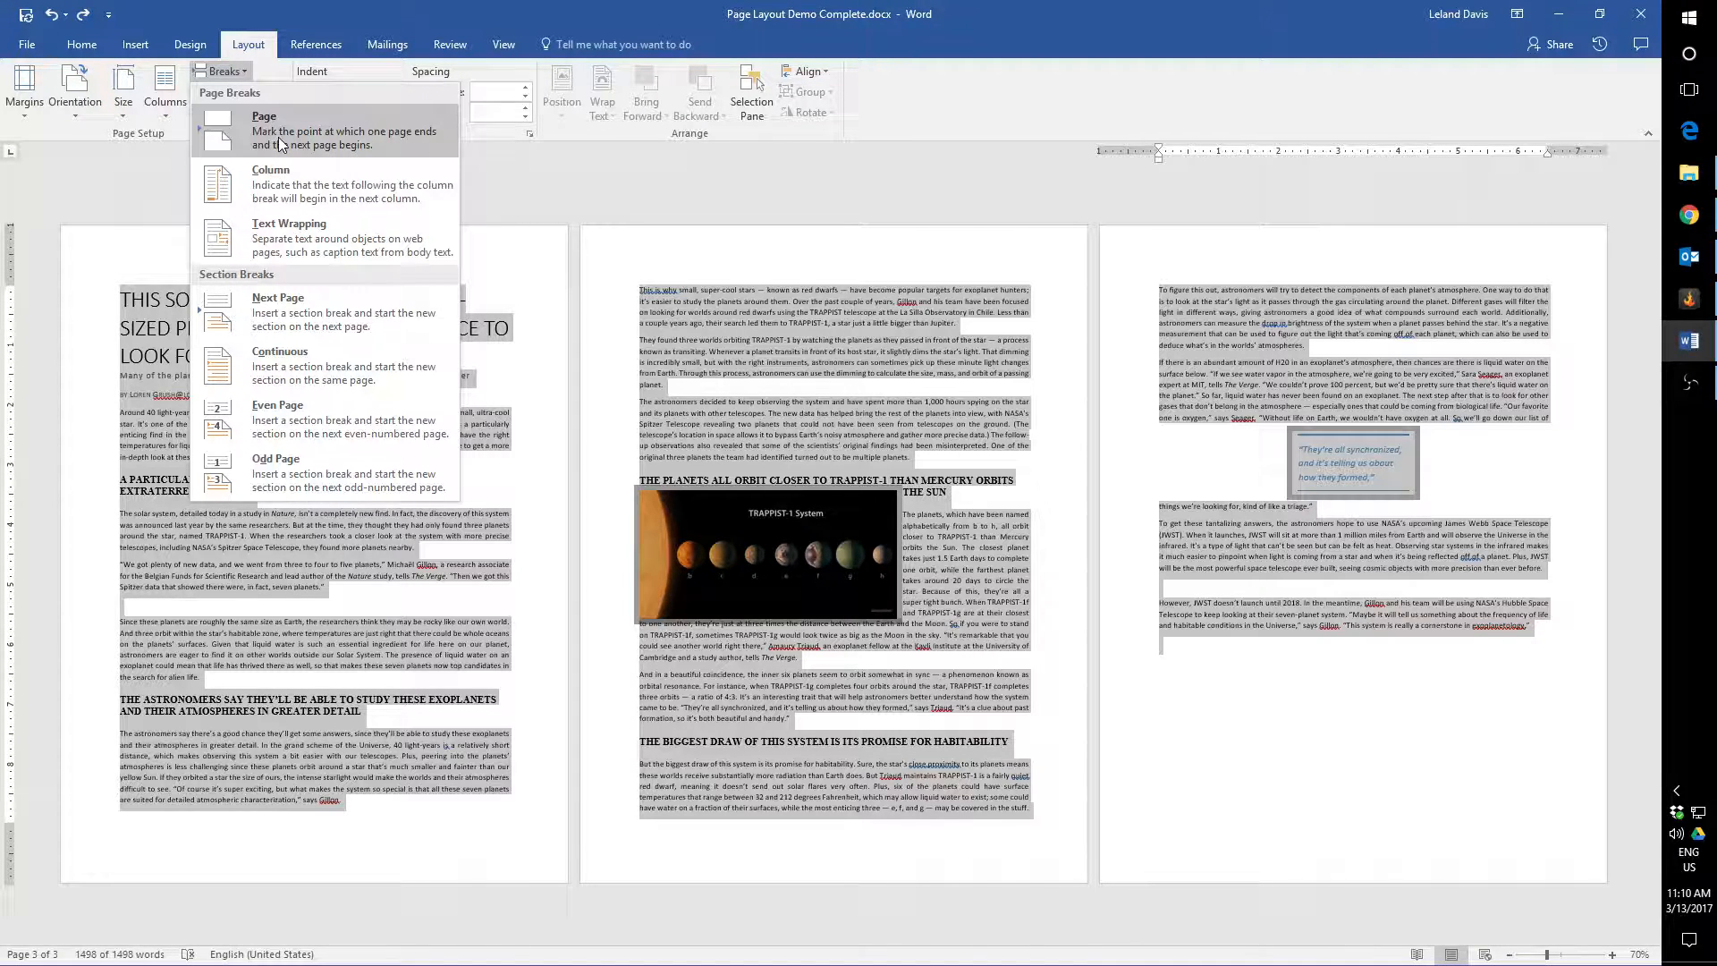
left_click(874, 660)
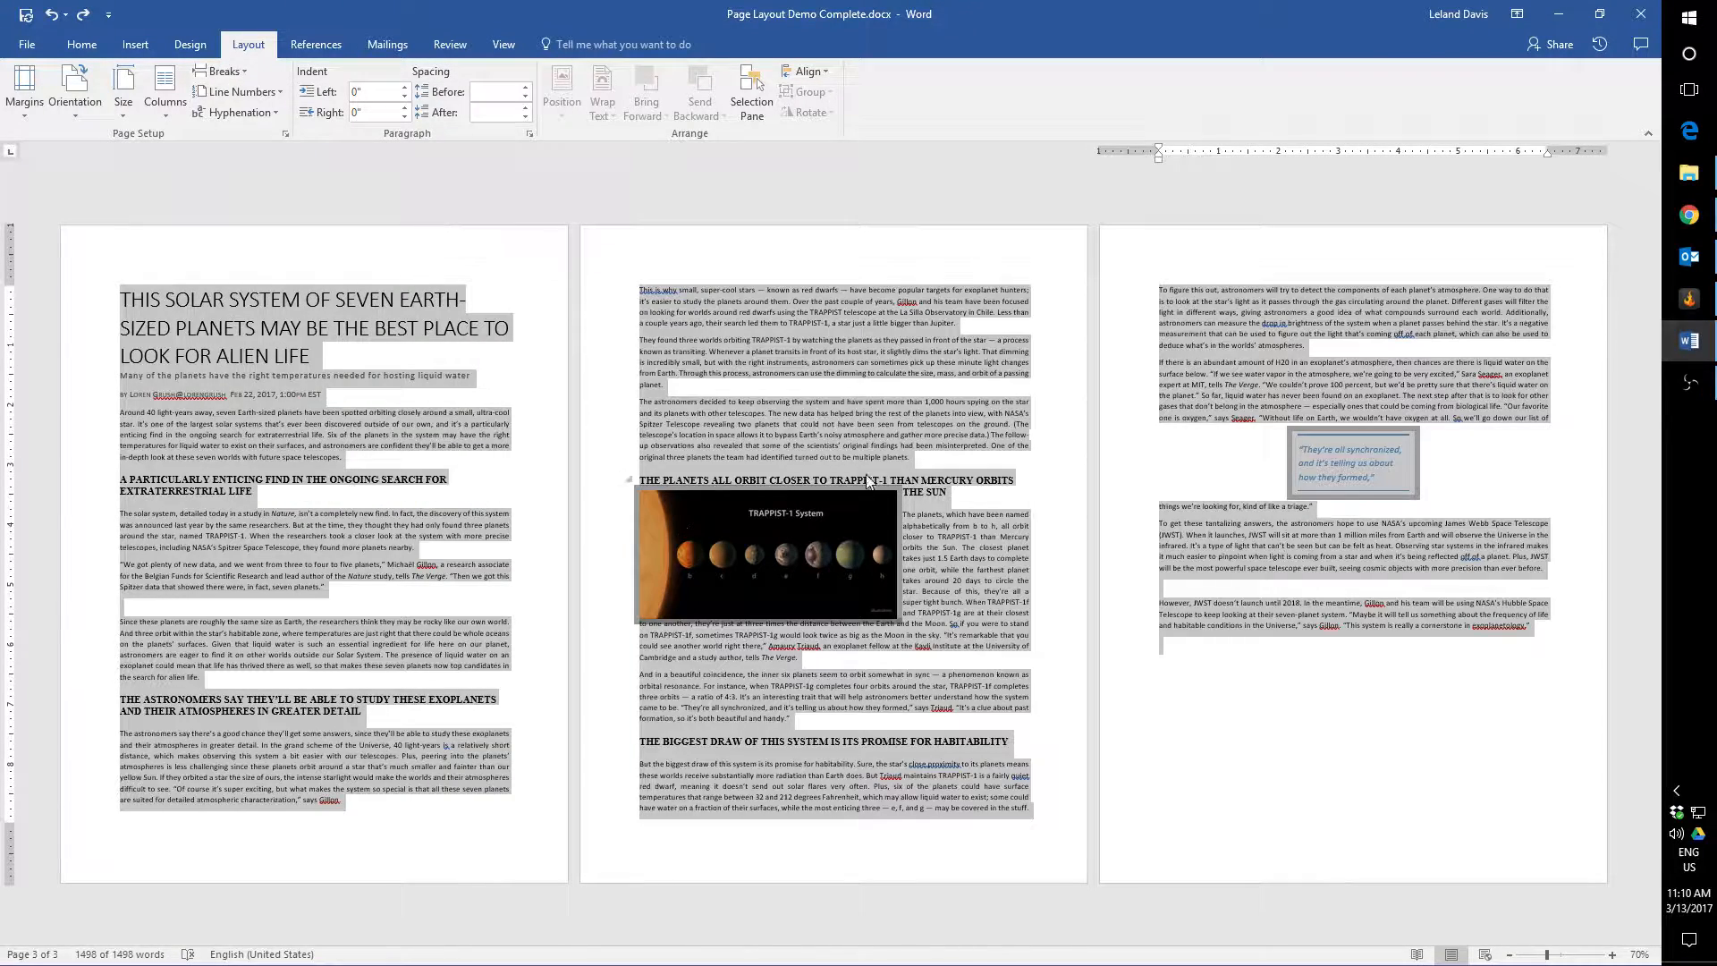
- Insert a page break at the end of the paragraph just before the "The planets all orbit closer to TRAPPIST-1" heading
left_click(941, 461)
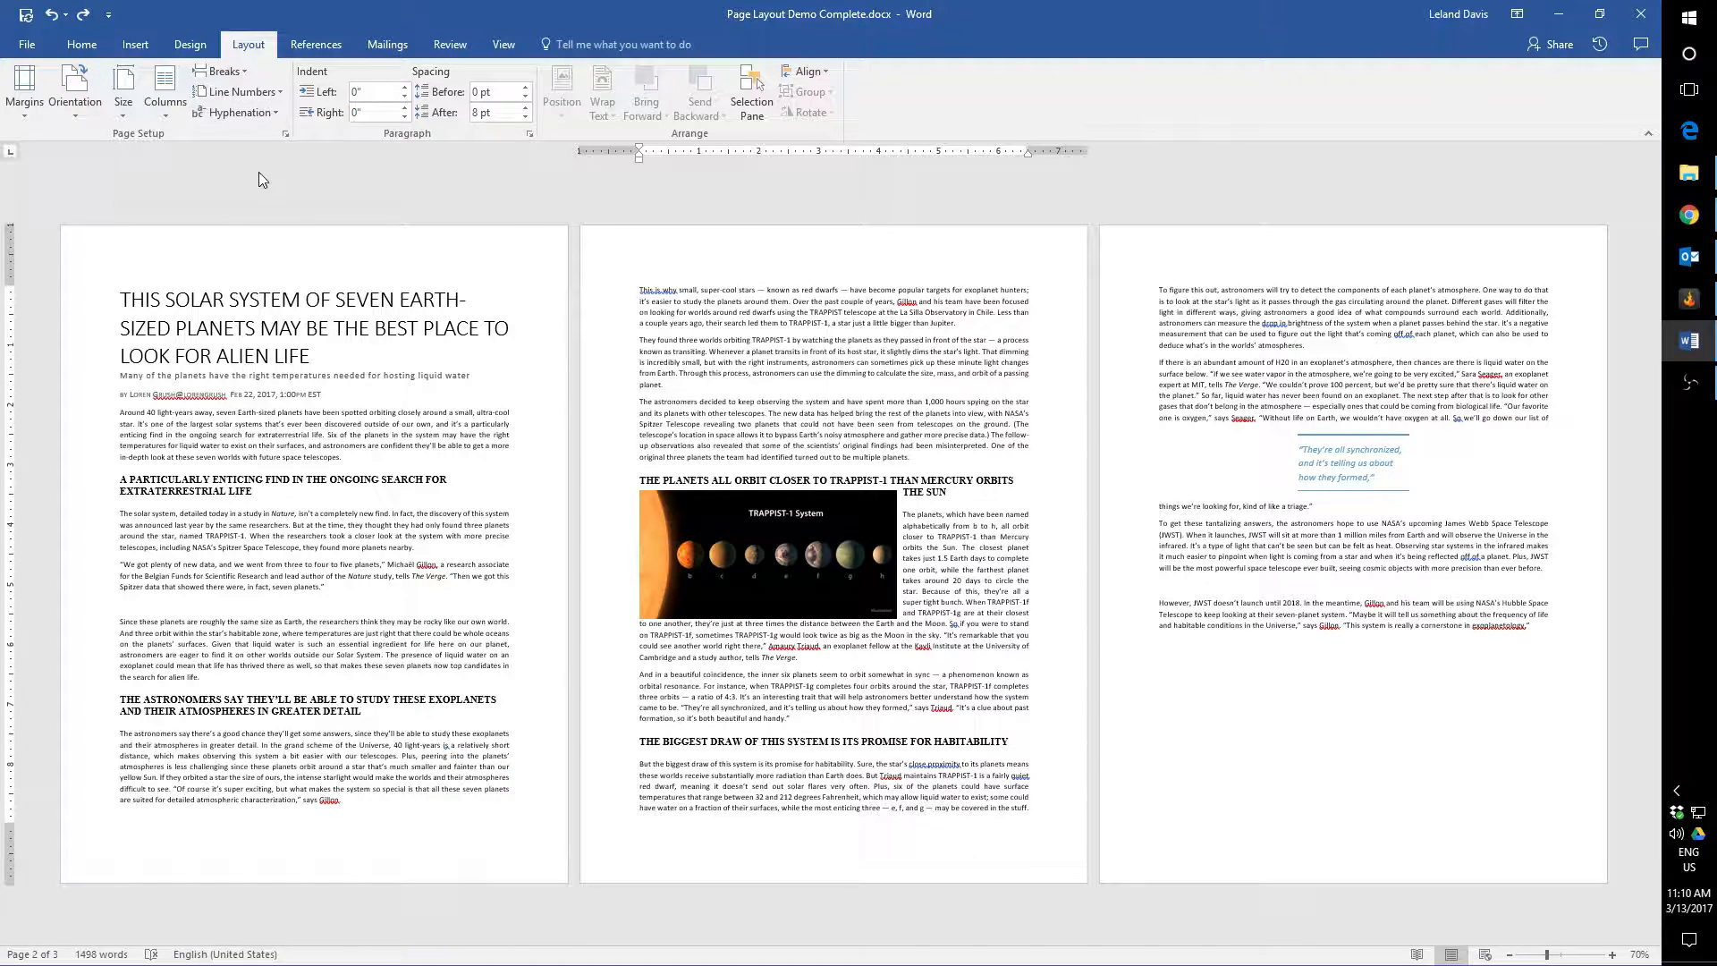
left_click(238, 73)
left_click(268, 121)
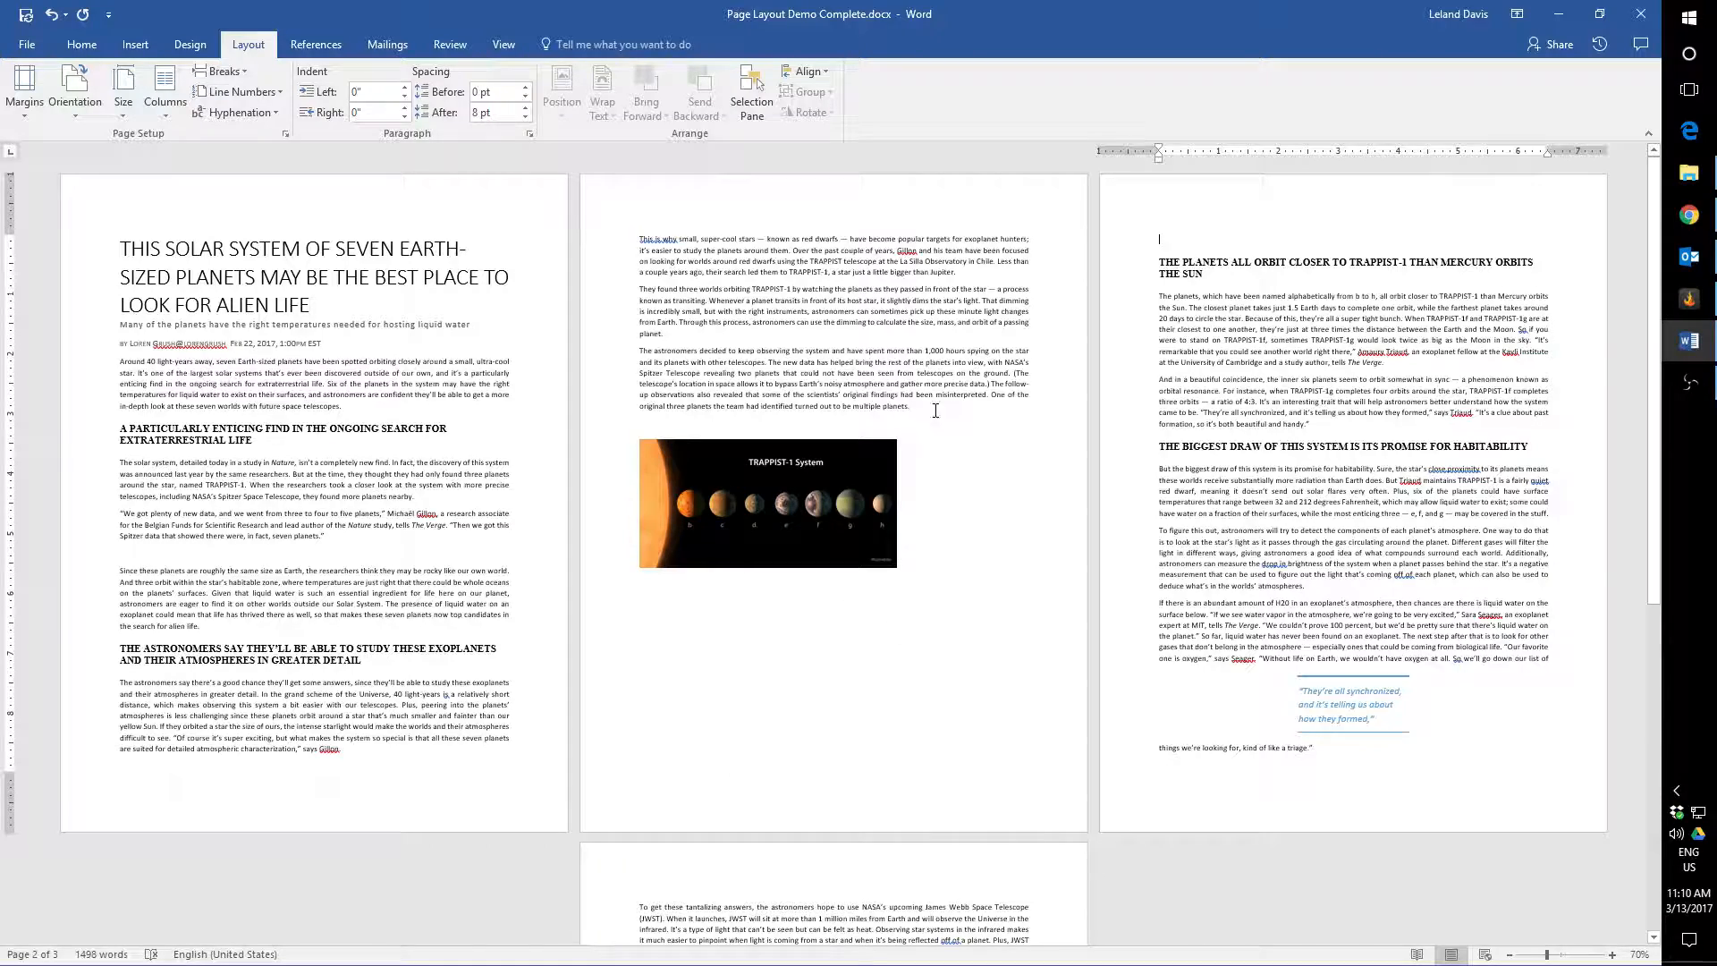
scroll(952, 429, "down", 2)
scroll(924, 564, "up", 2)
- Compare the insertion points on both sides of the page break, and delete the break above the "The planets all orbit closer" heading
left_click(917, 416)
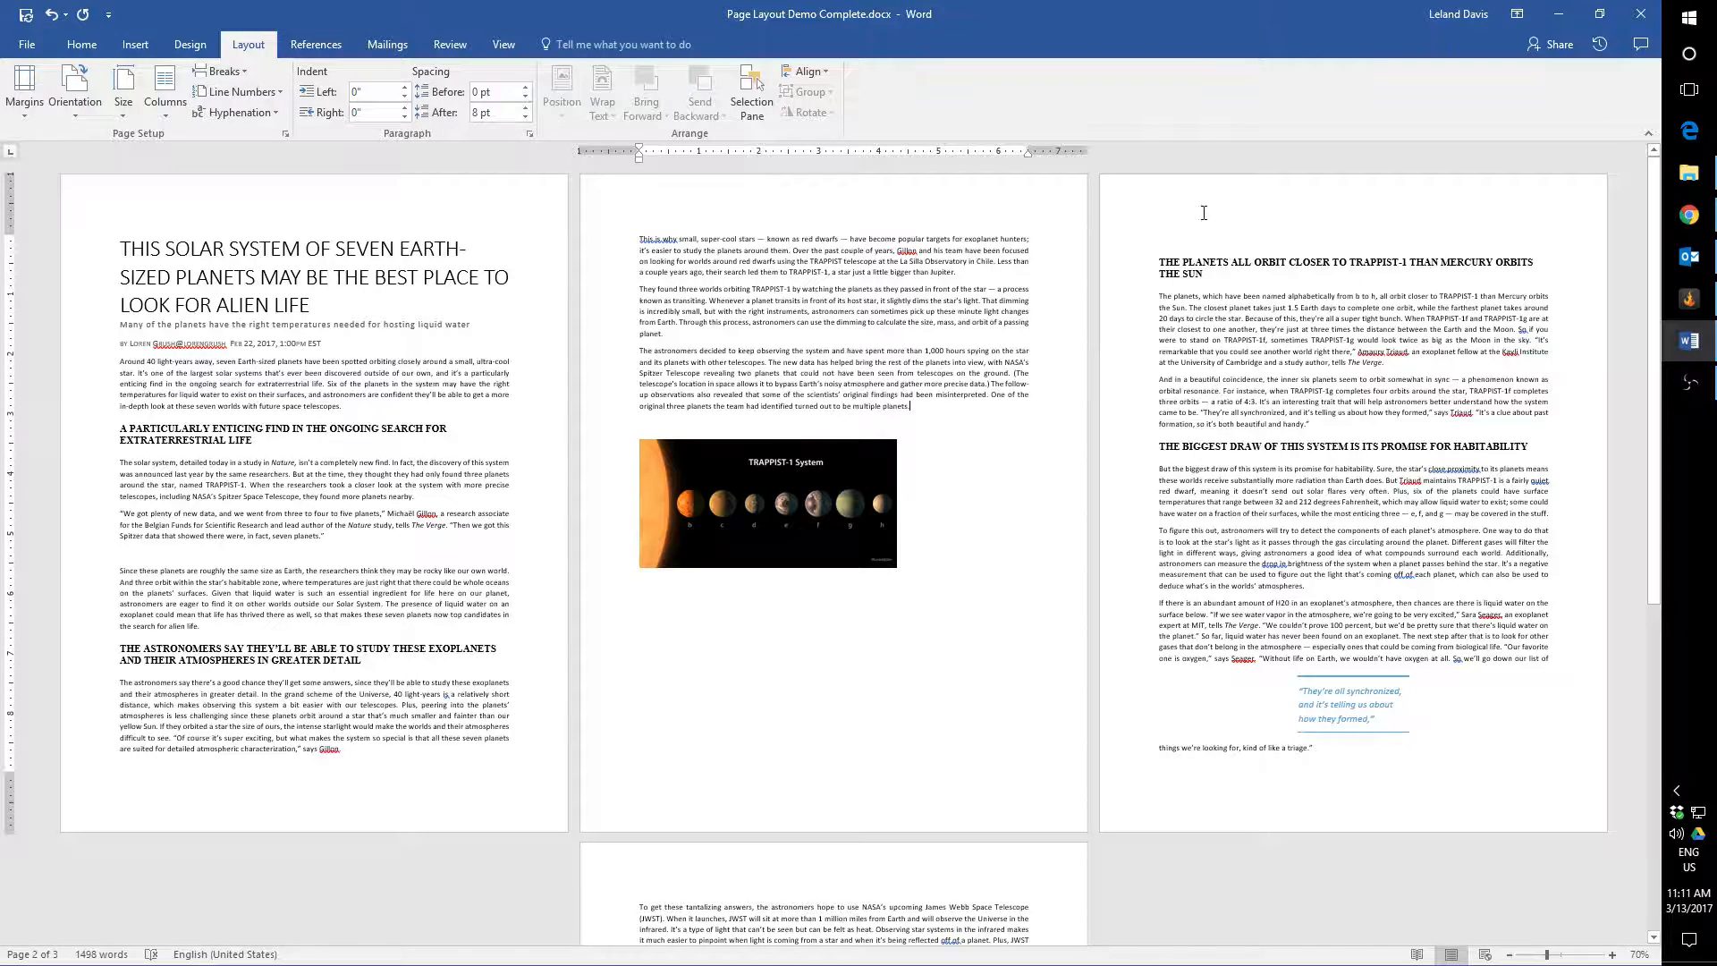
left_click(1160, 244)
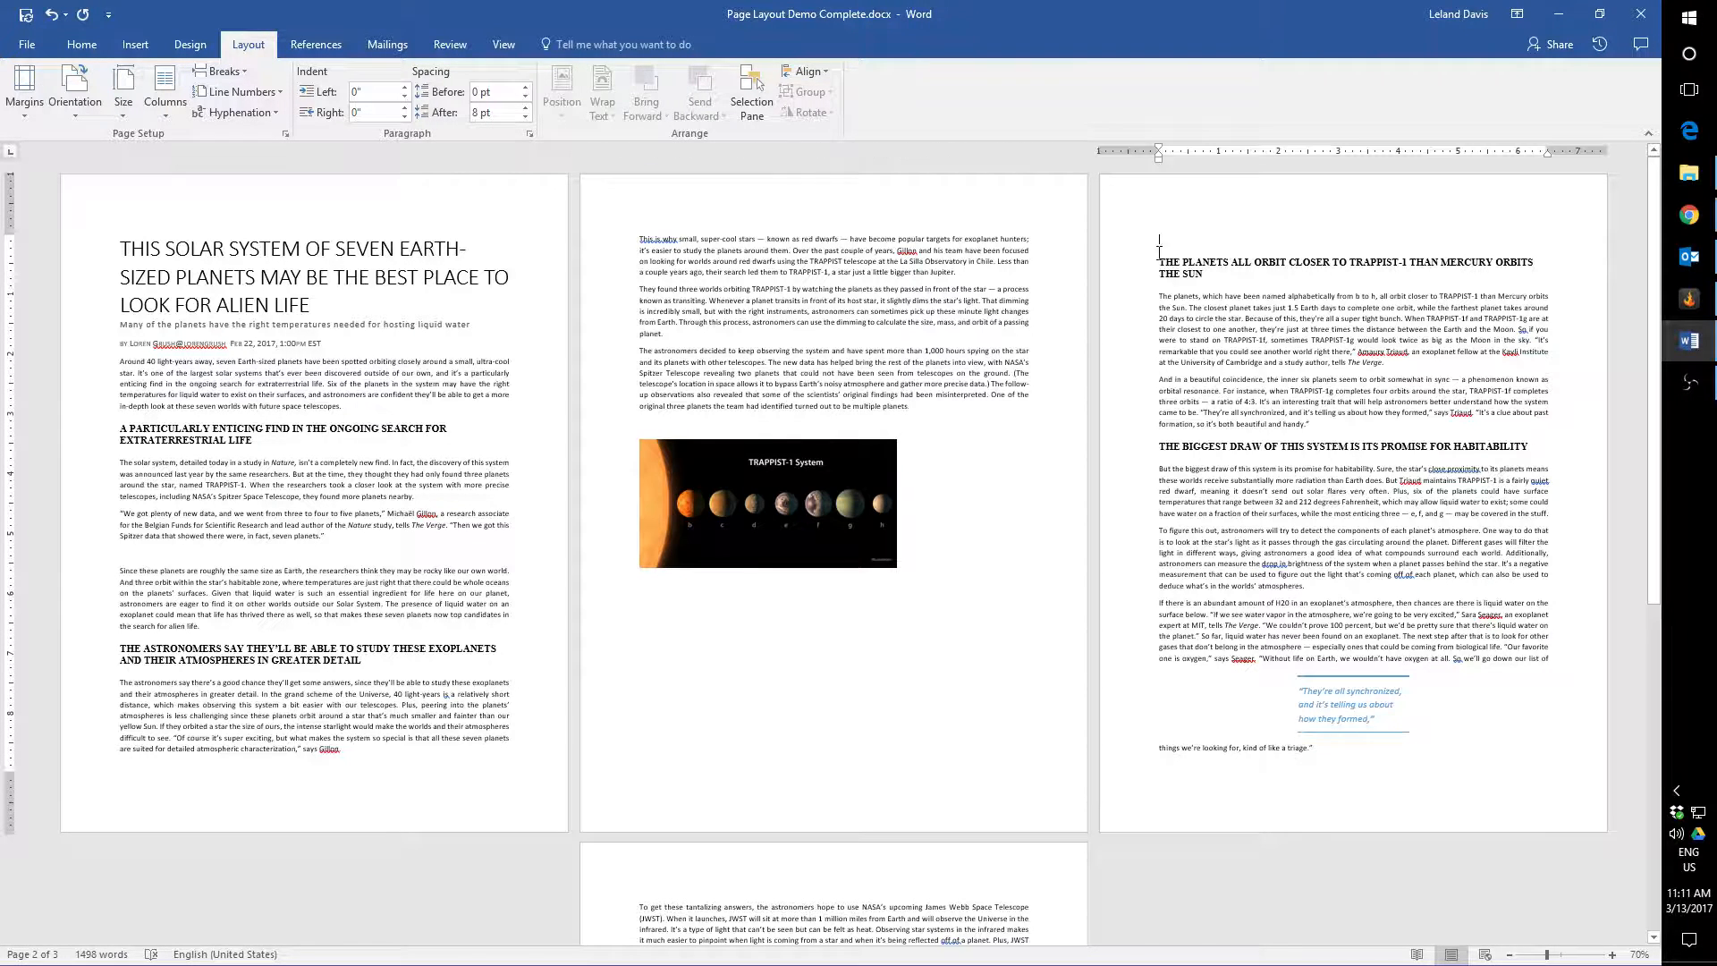
left_click(922, 418)
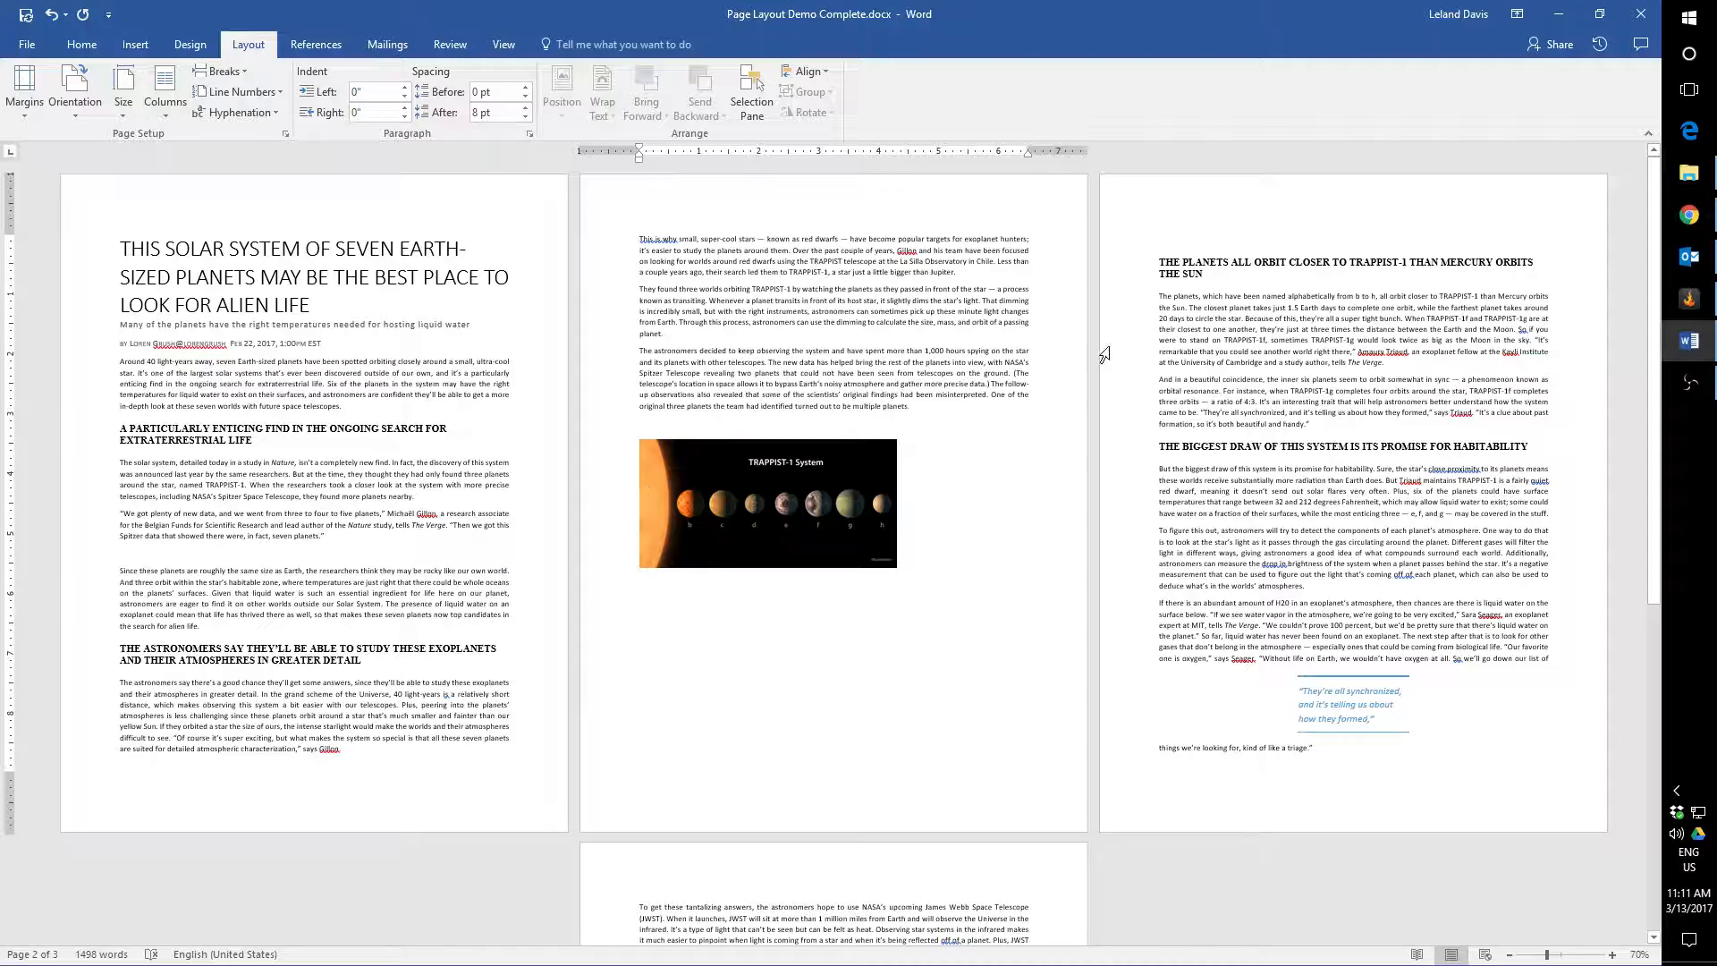
left_click(1169, 260)
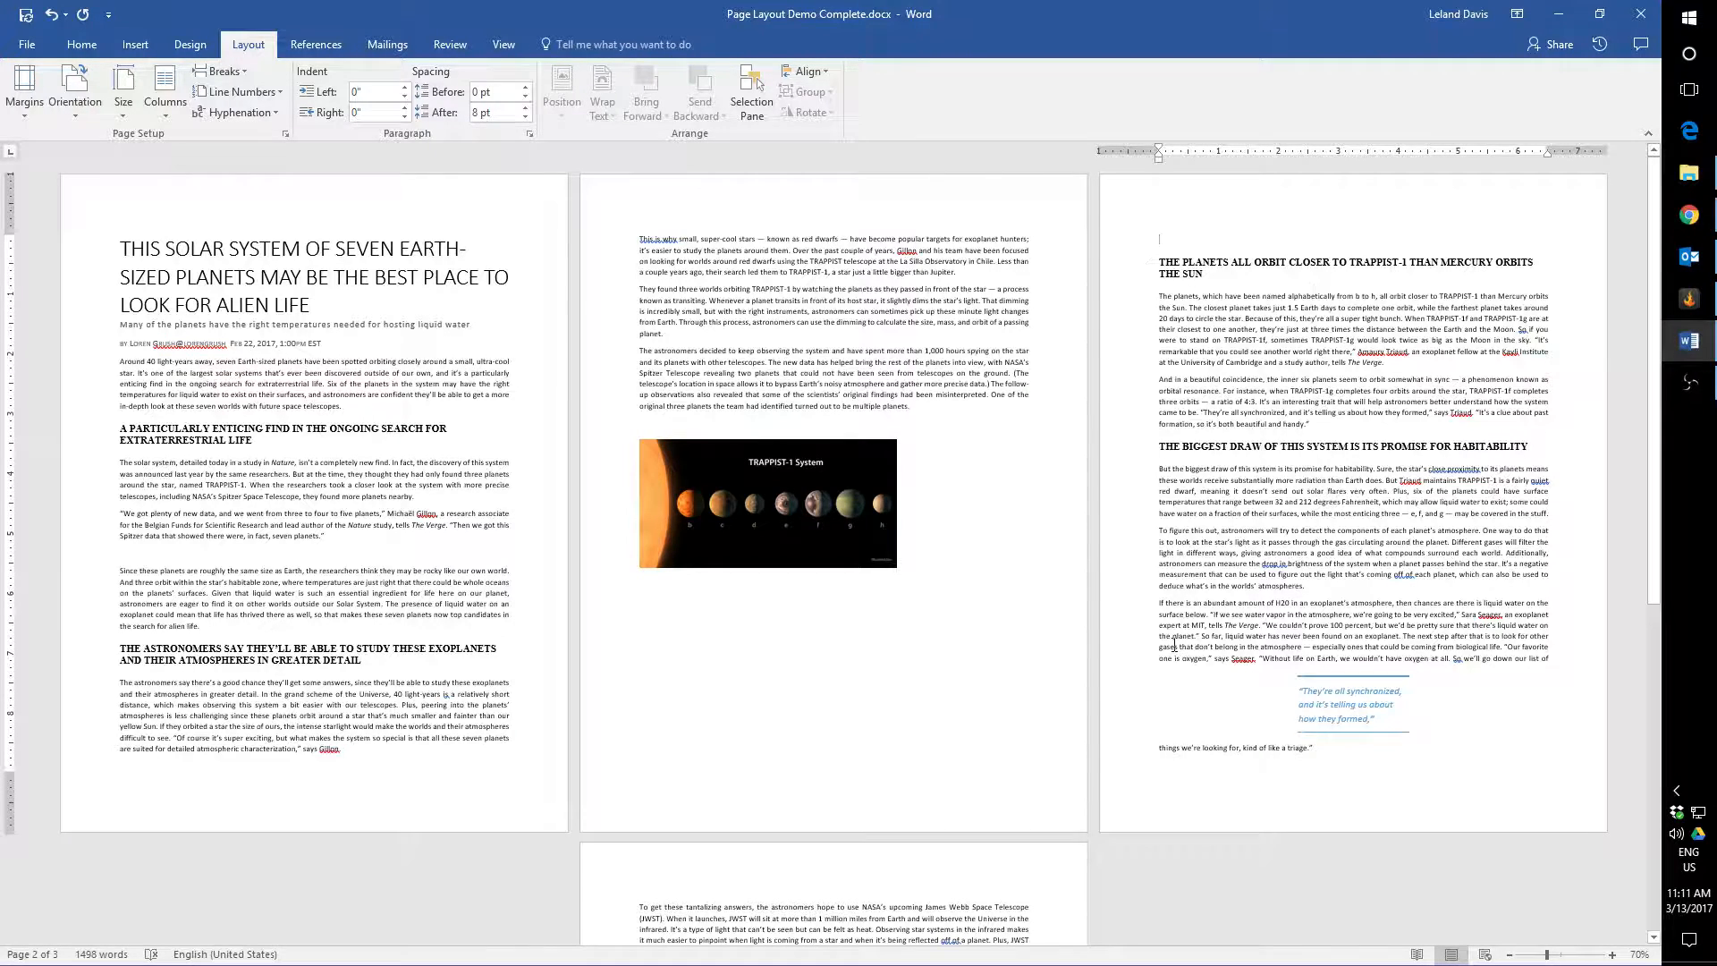
key("BackSpace")
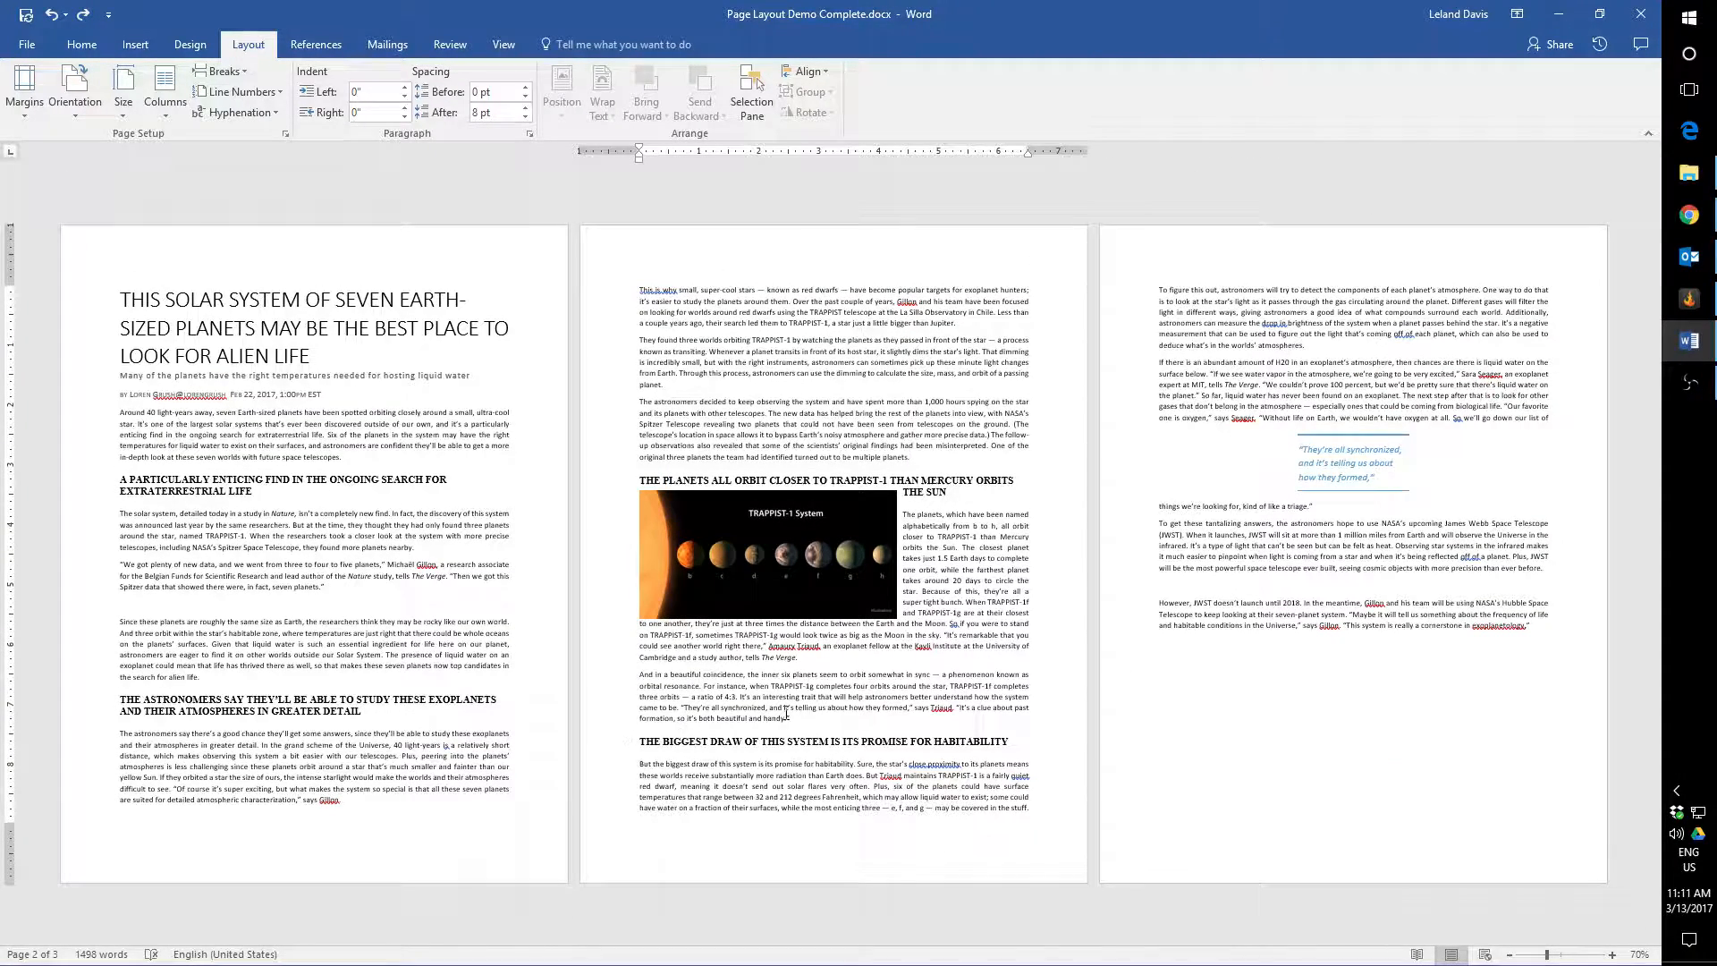
- Insert a page break mid-sentence after "three orbits —" on page 2, and undo it
left_click(693, 698)
left_click(223, 72)
left_click(252, 123)
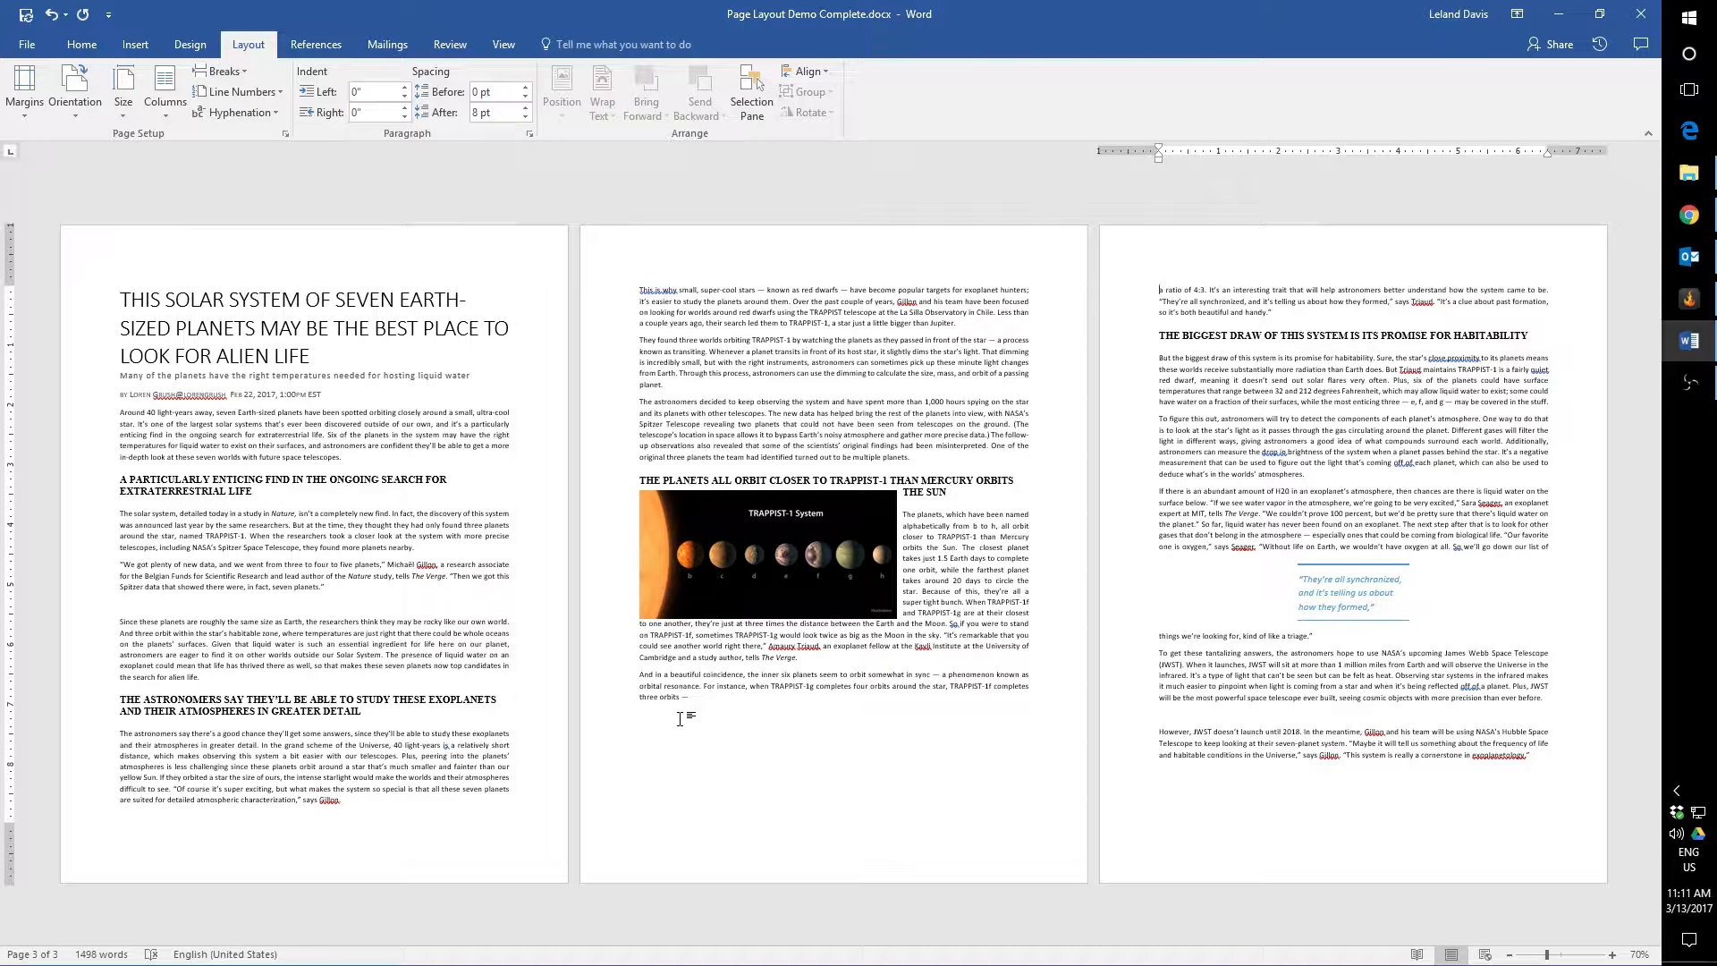
key("ctrl+z")
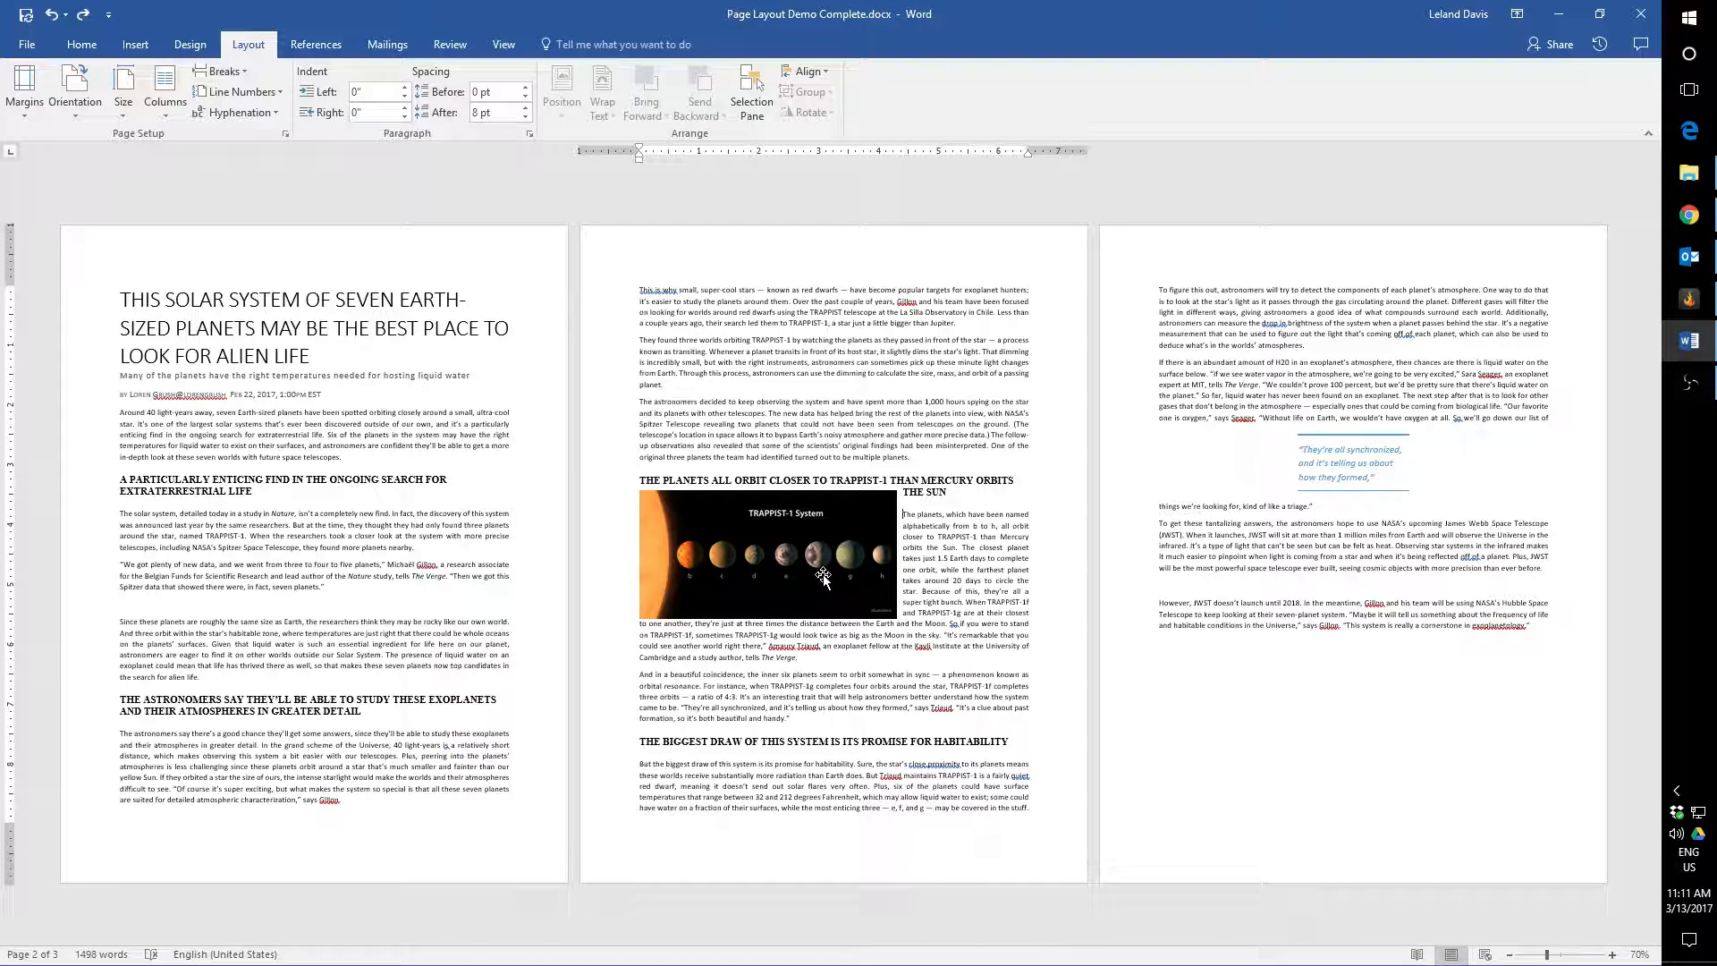
- Examine the section break types: Next Page, Continuous, Even Page and Odd Page
left_click(219, 72)
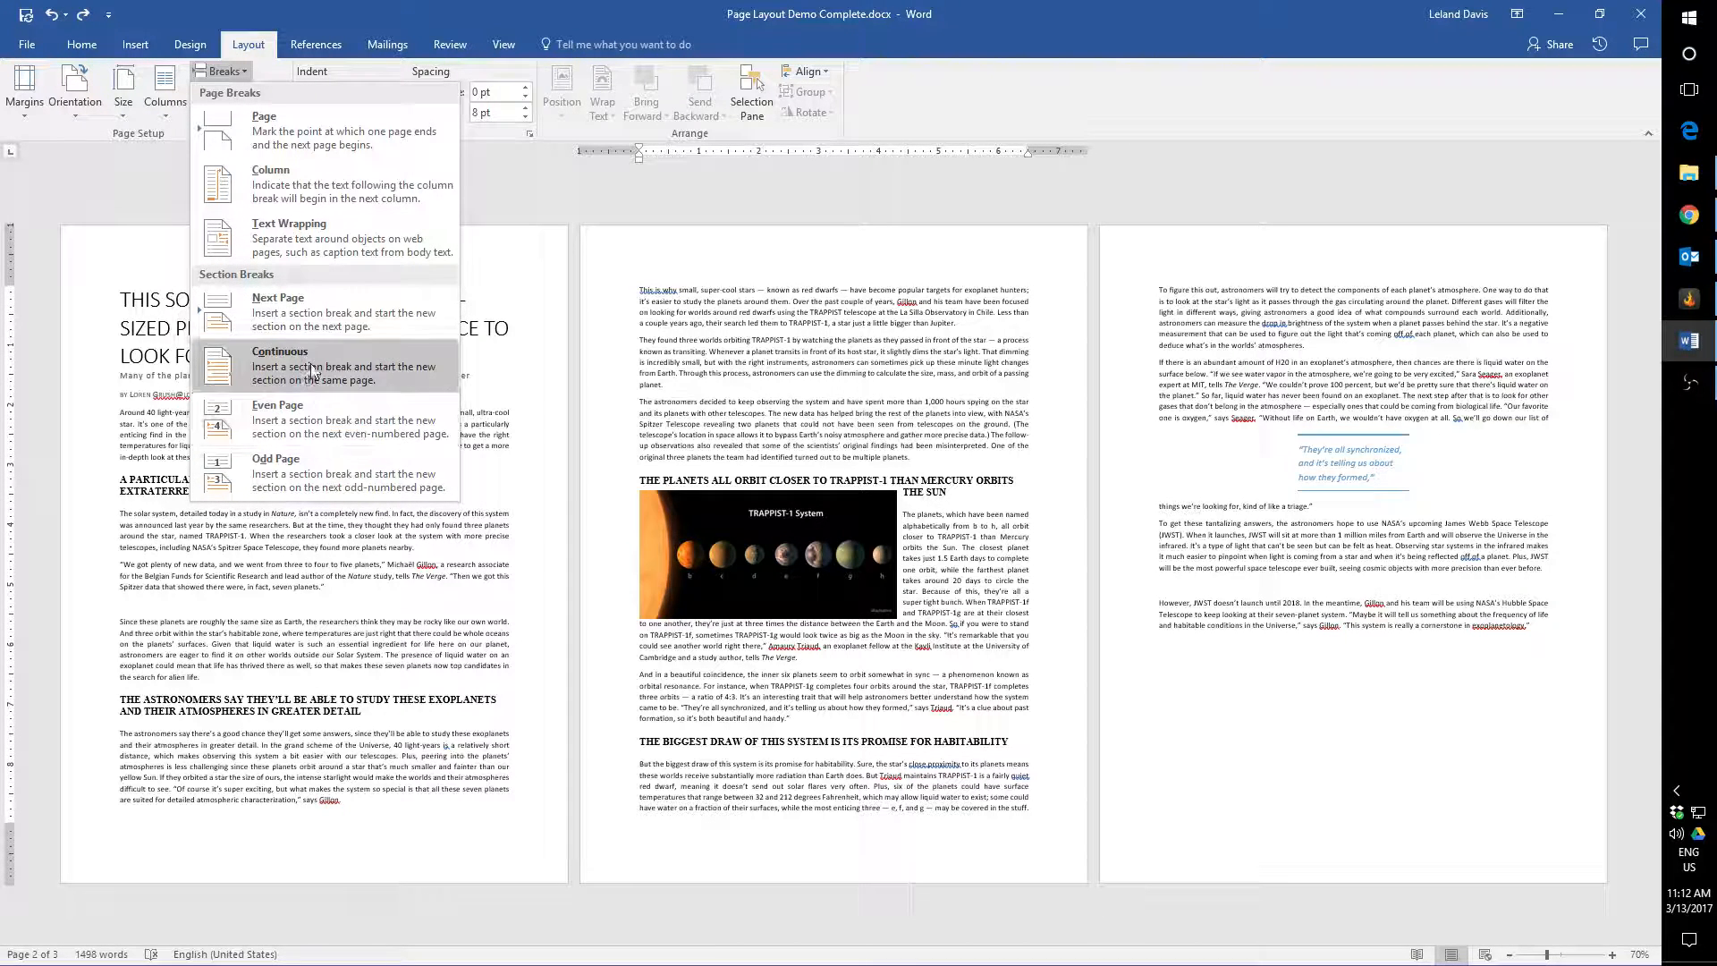
left_click(421, 370)
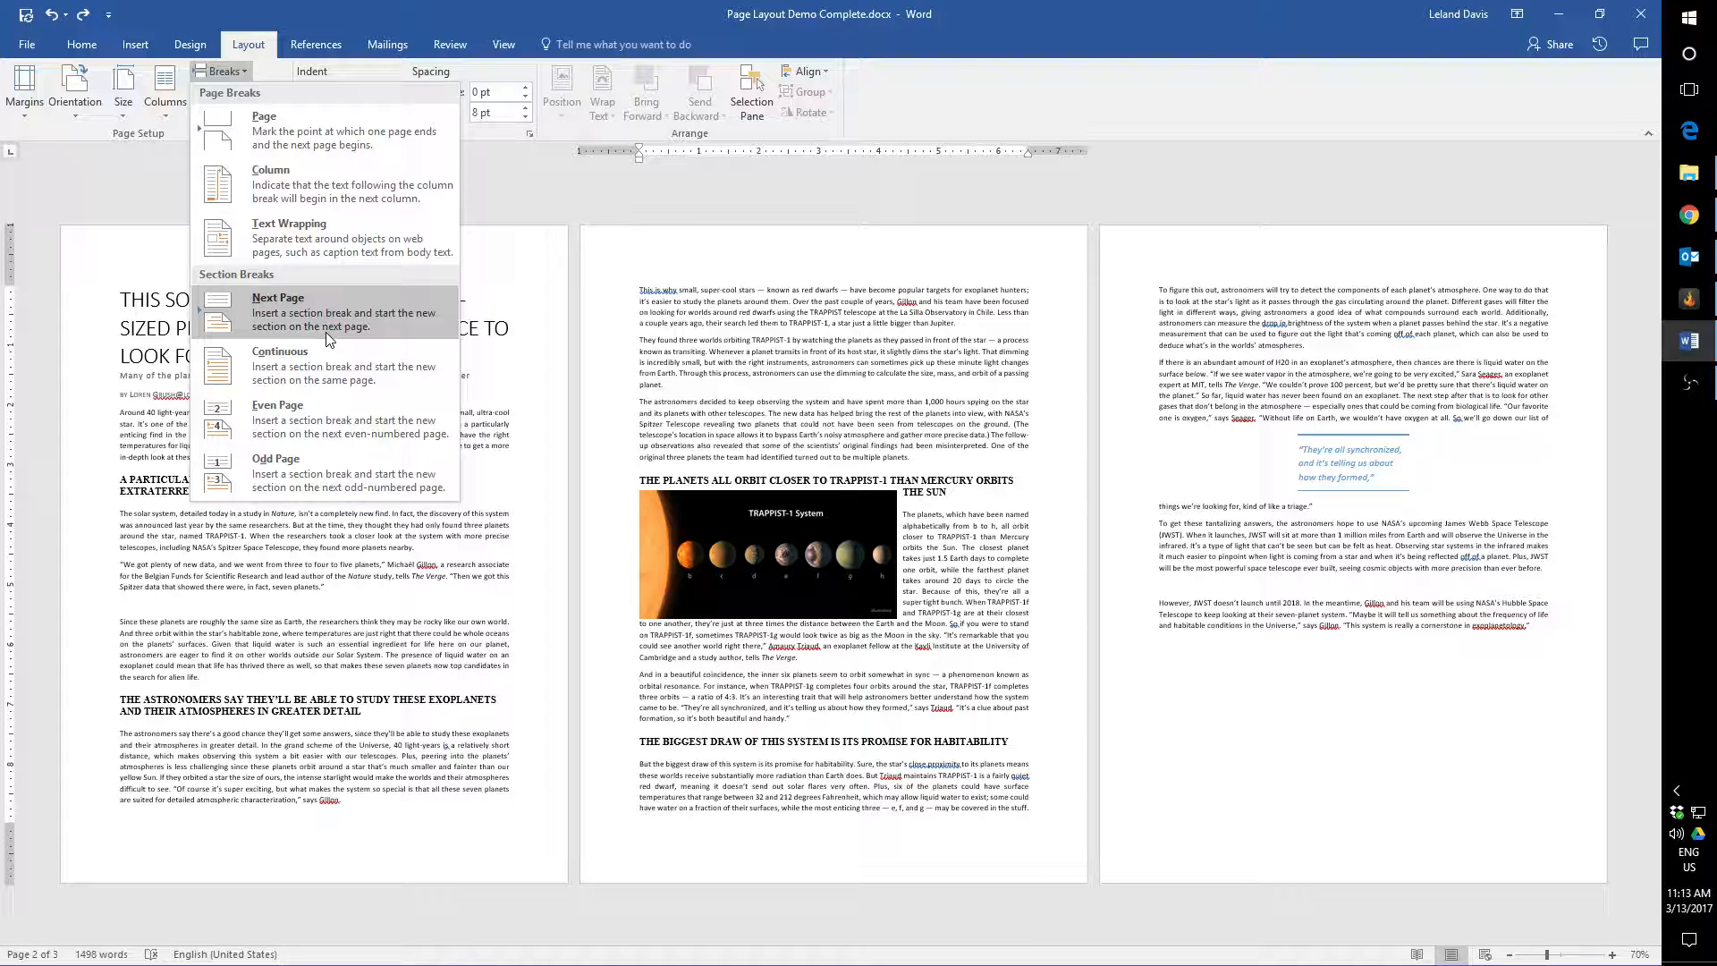
left_click(541, 777)
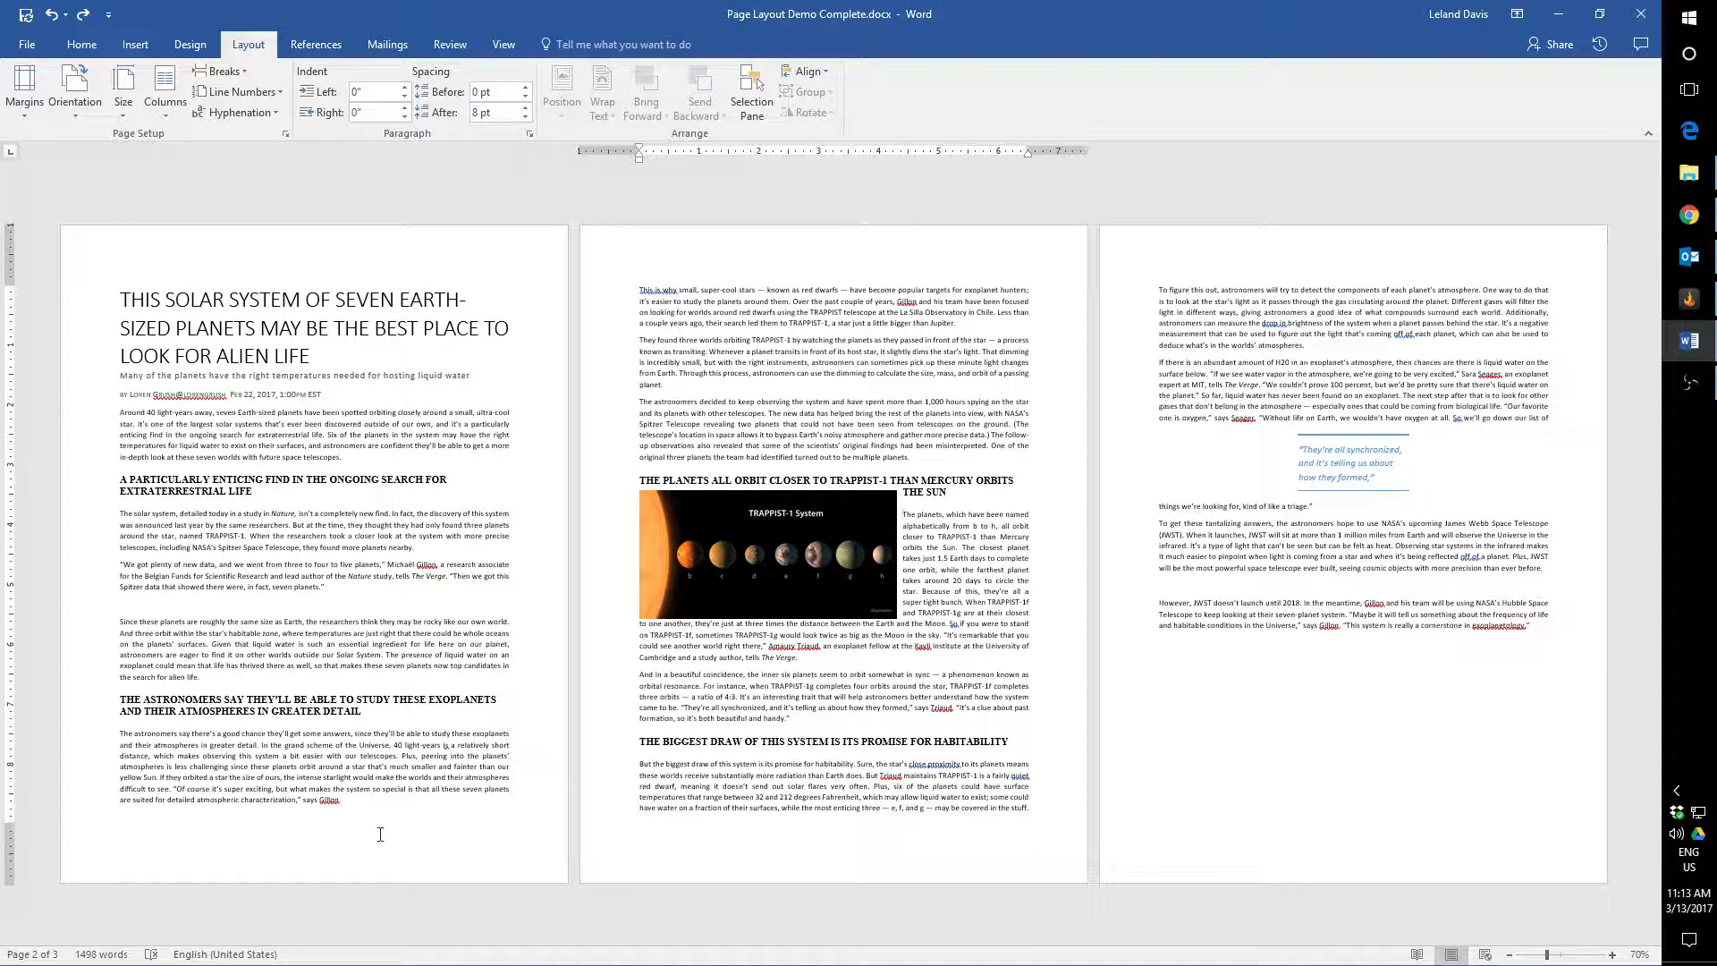
- Insert two consecutive Next Page section breaks after the last paragraph on page 1 to create a blank page
left_click(373, 801)
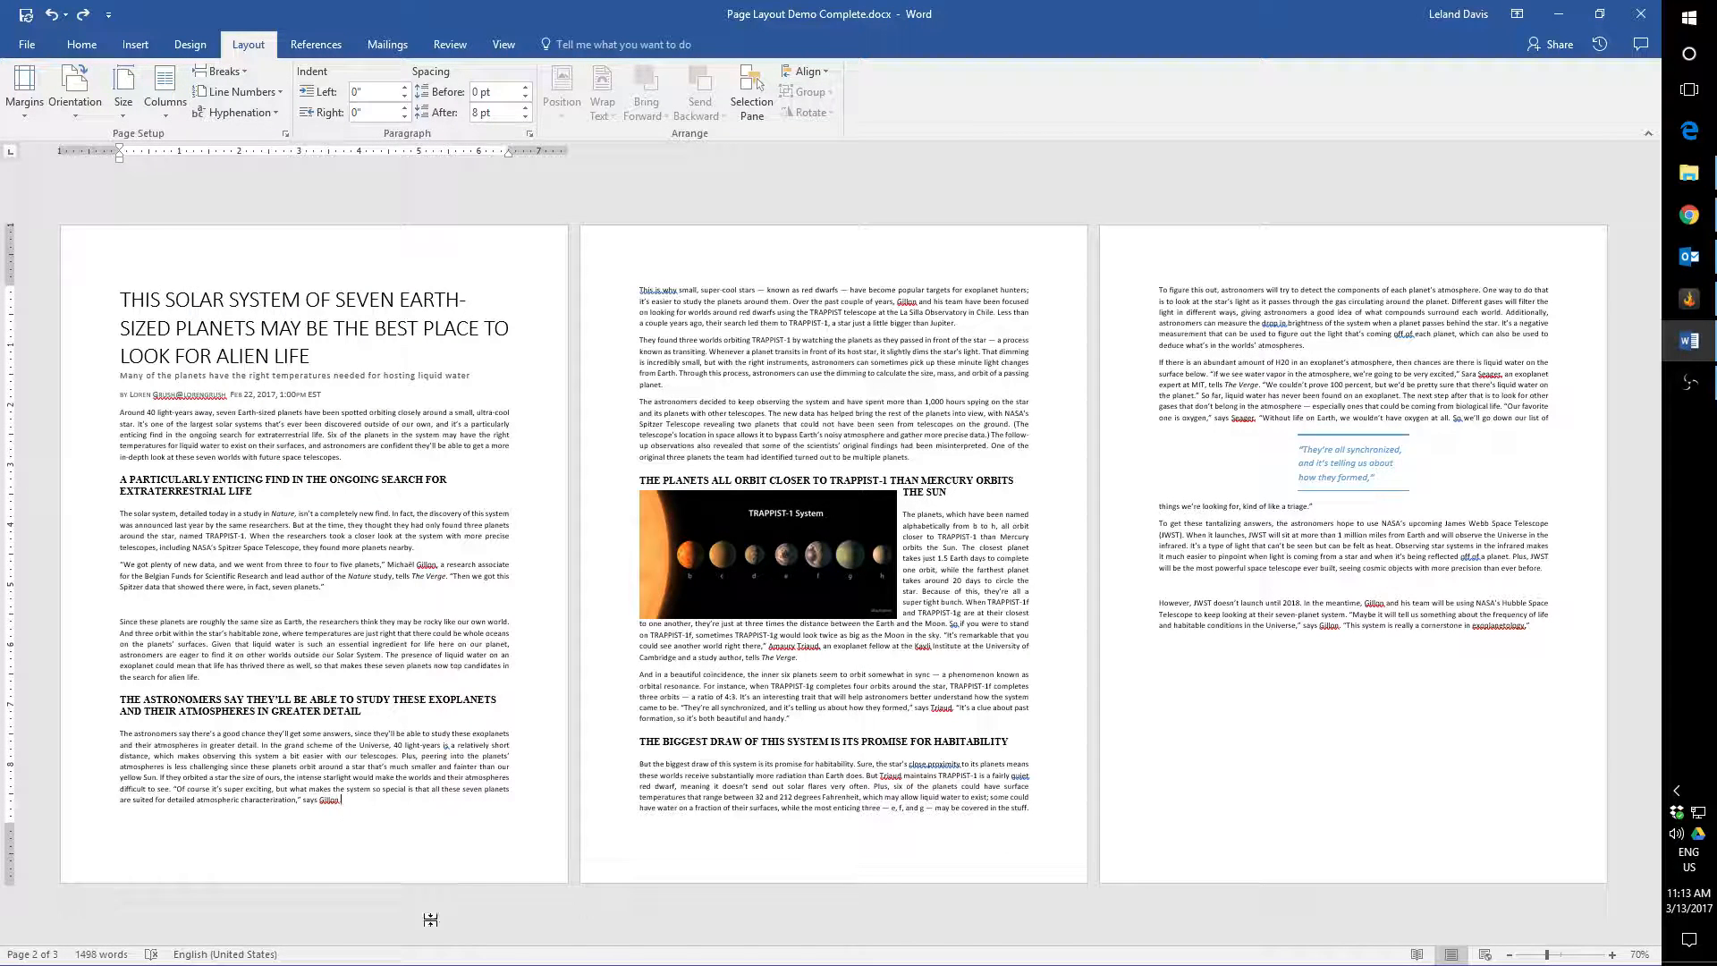
left_click(240, 72)
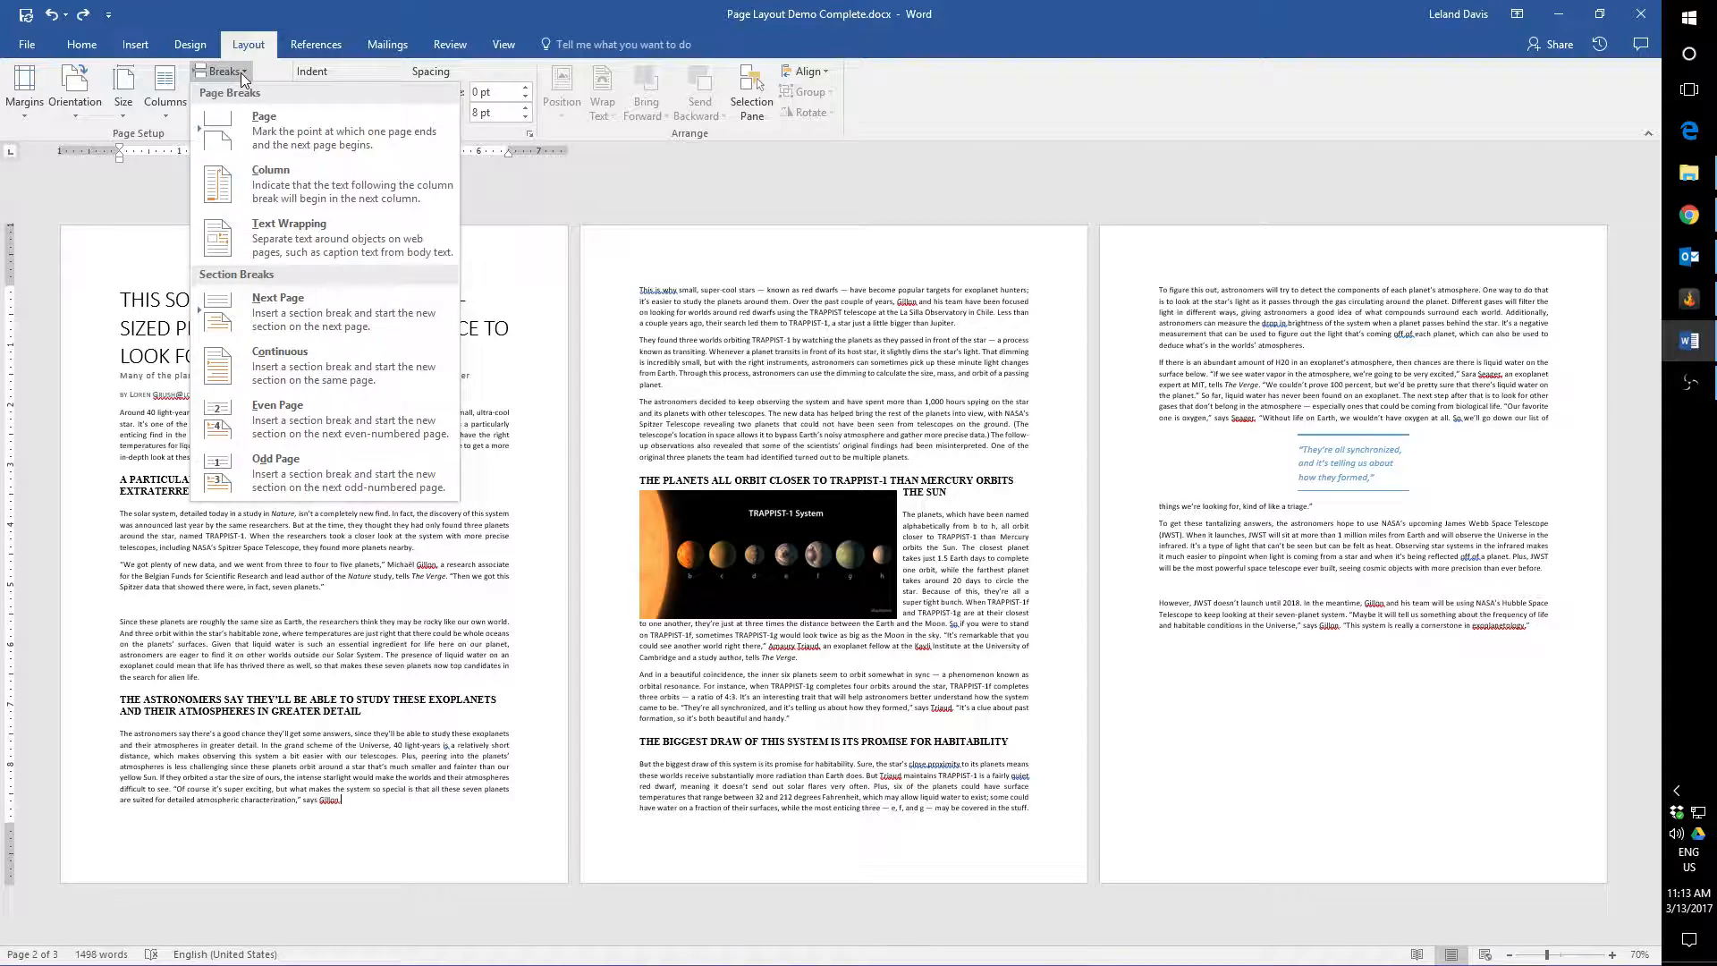
left_click(380, 312)
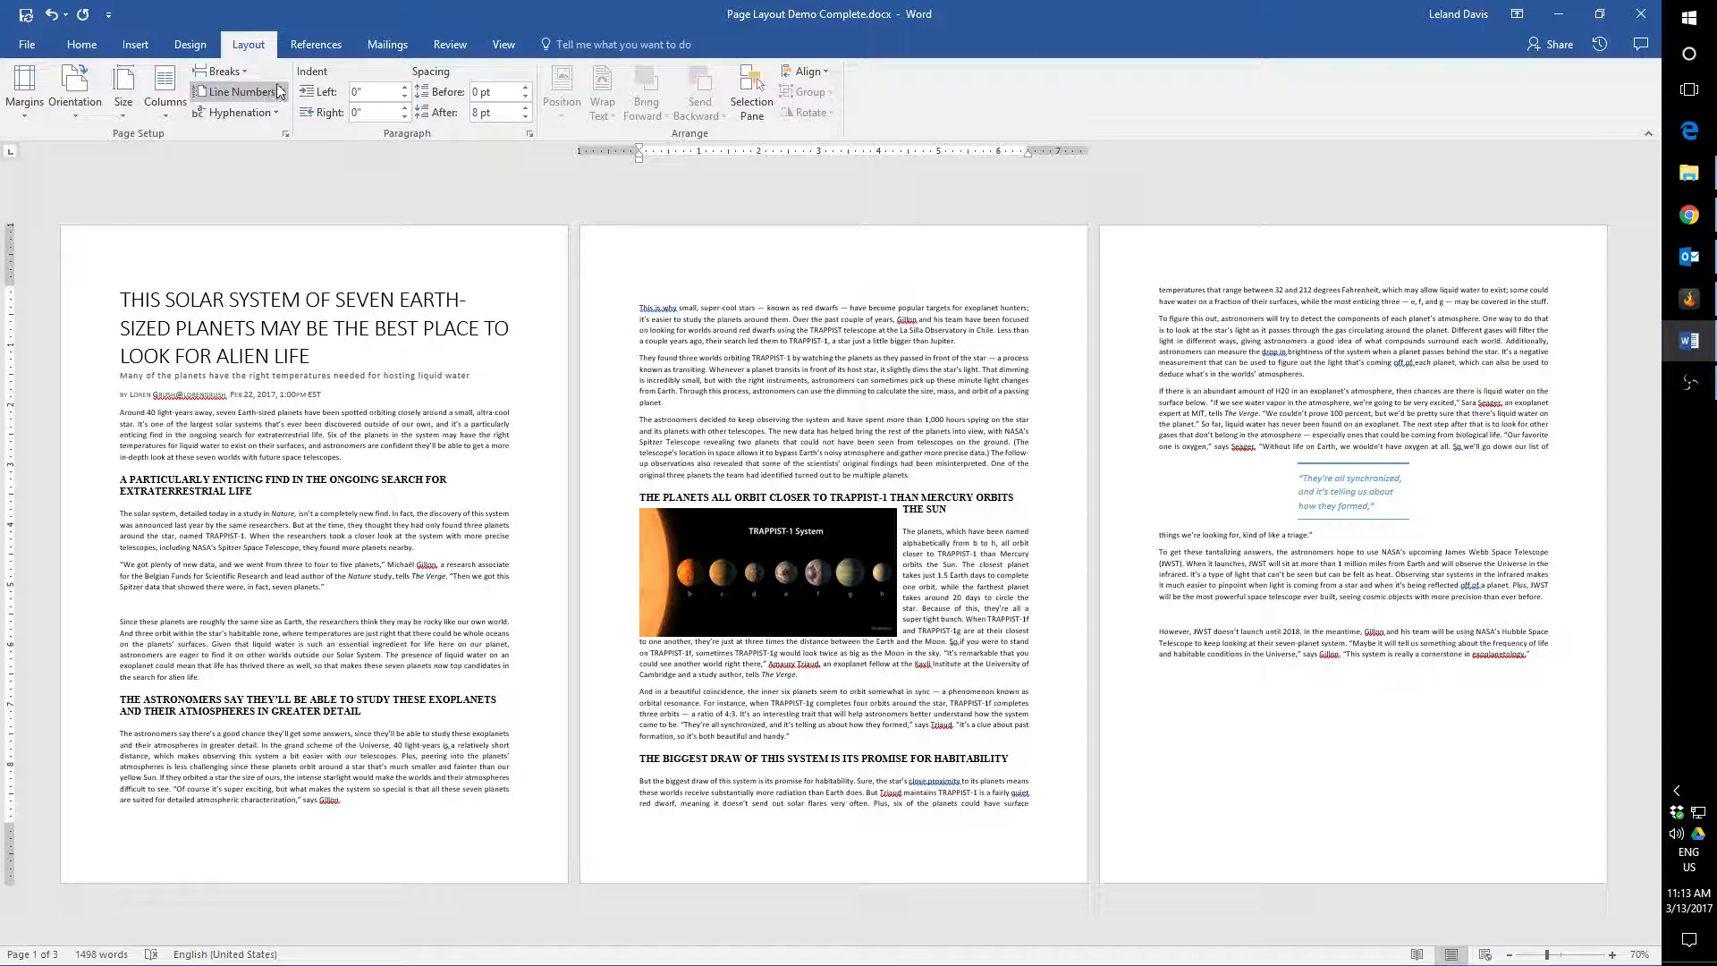
left_click(239, 77)
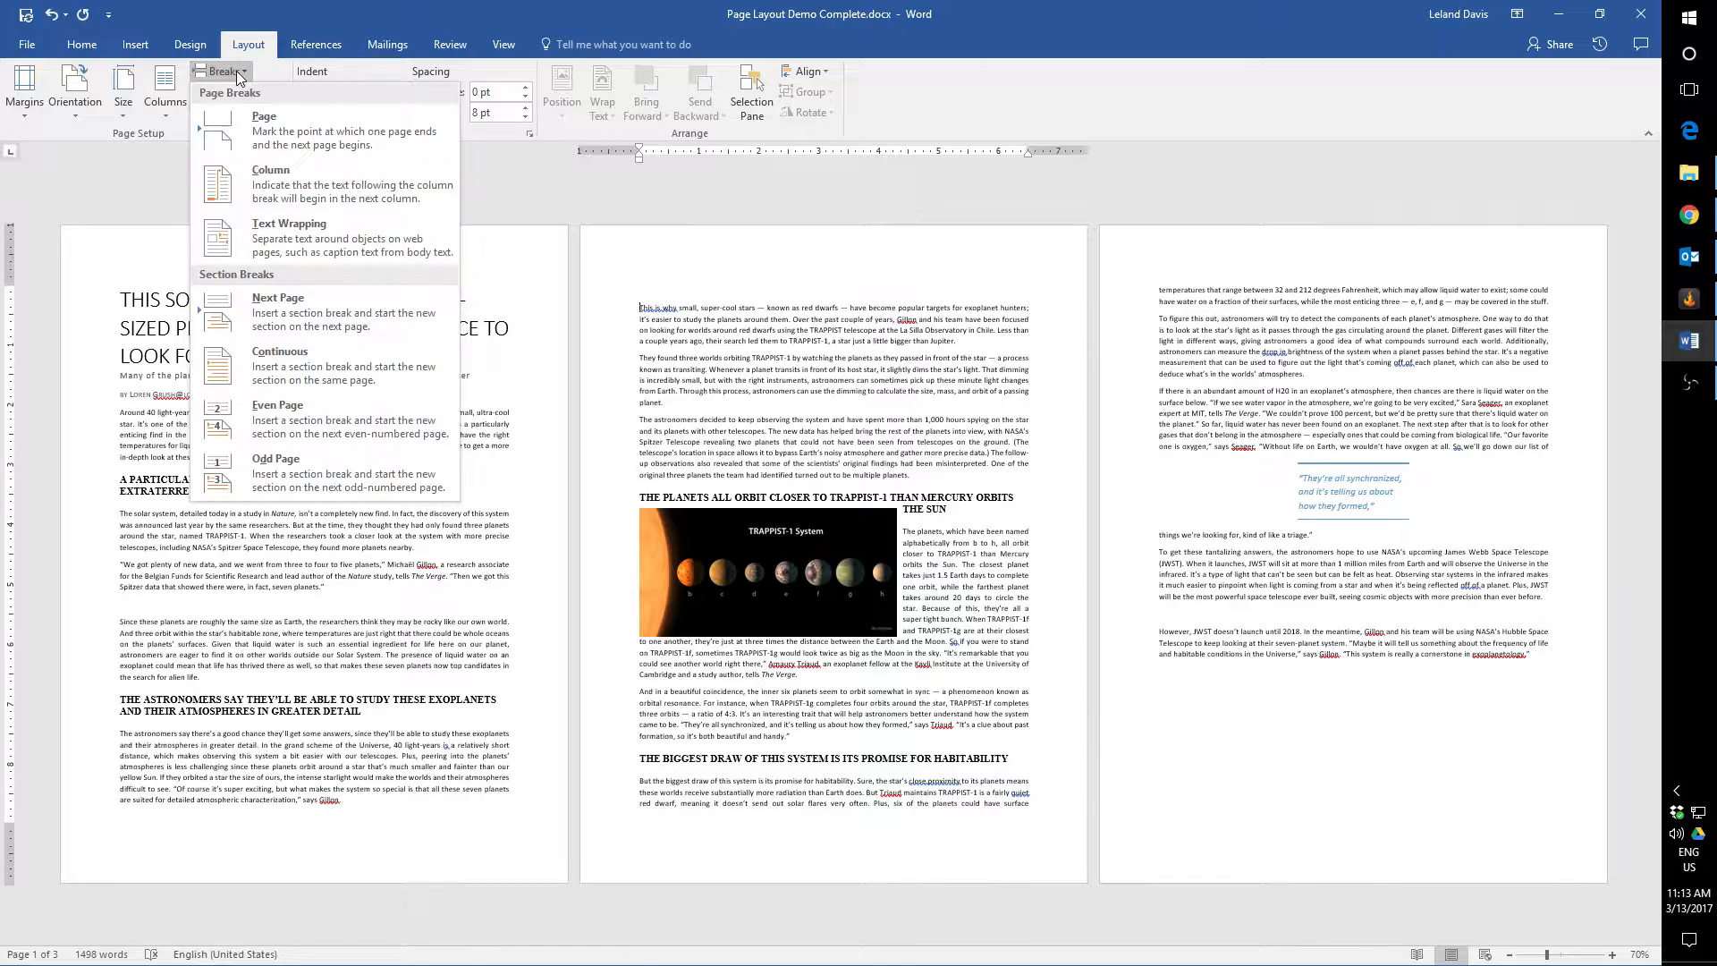
left_click(293, 299)
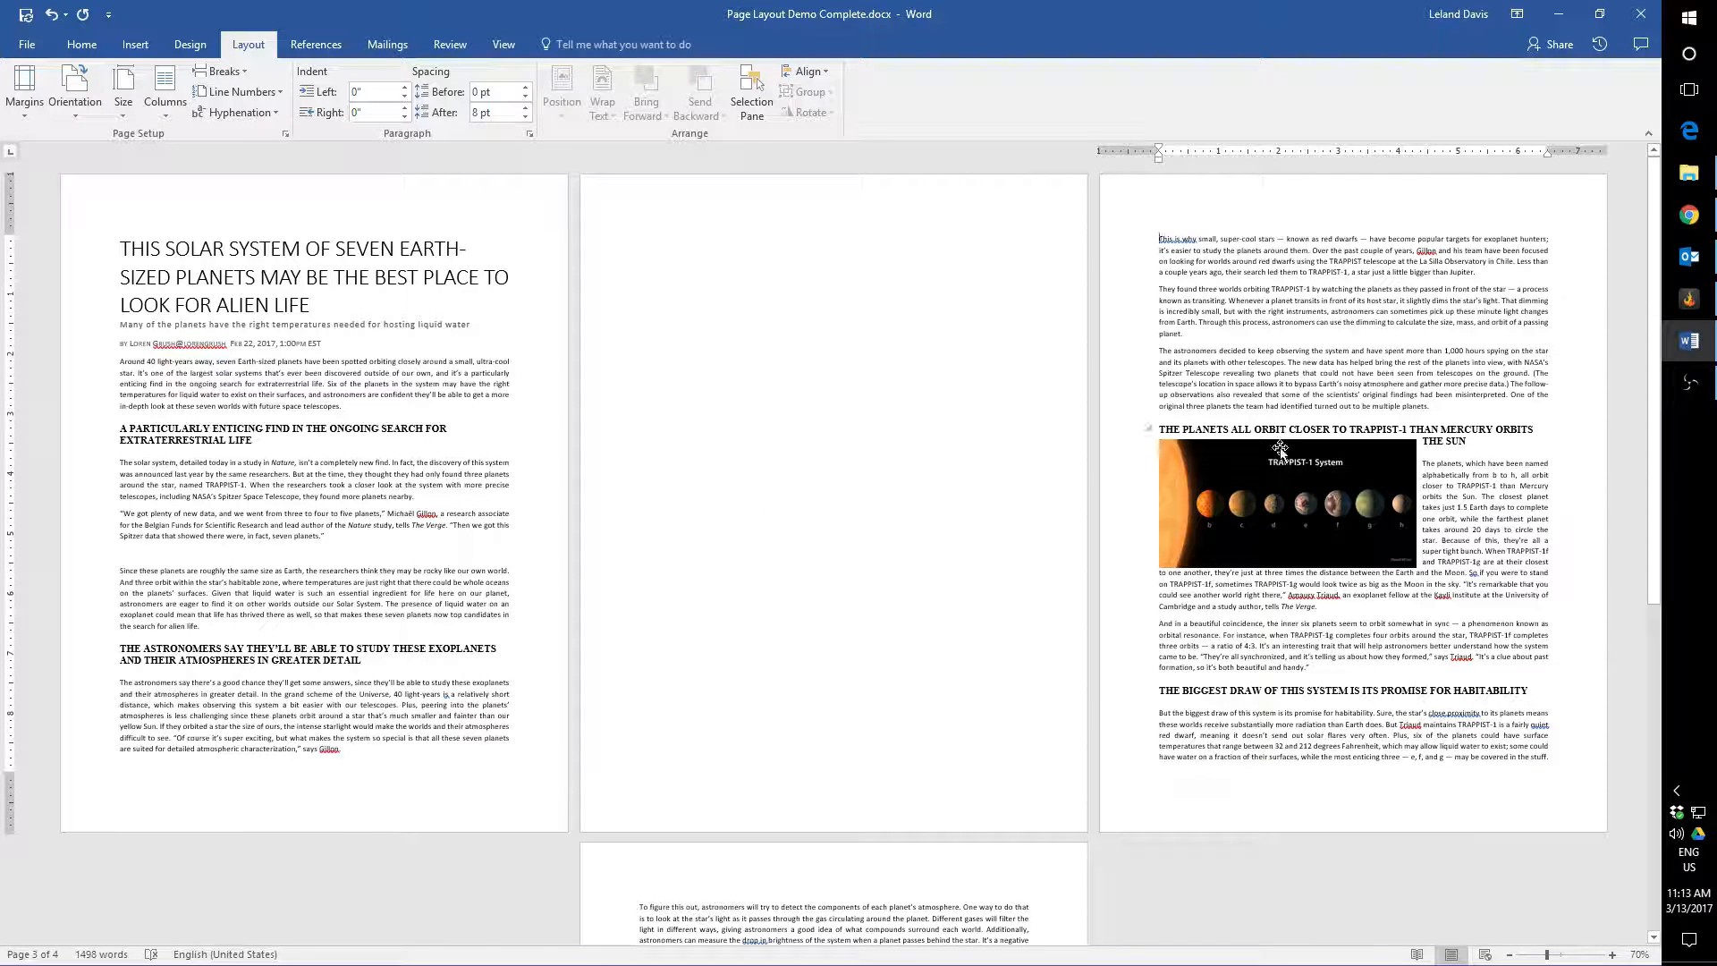
- Move the TRAPPIST-1 System picture onto the blank second page and enlarge it to roughly the full text width
left_click(1285, 507)
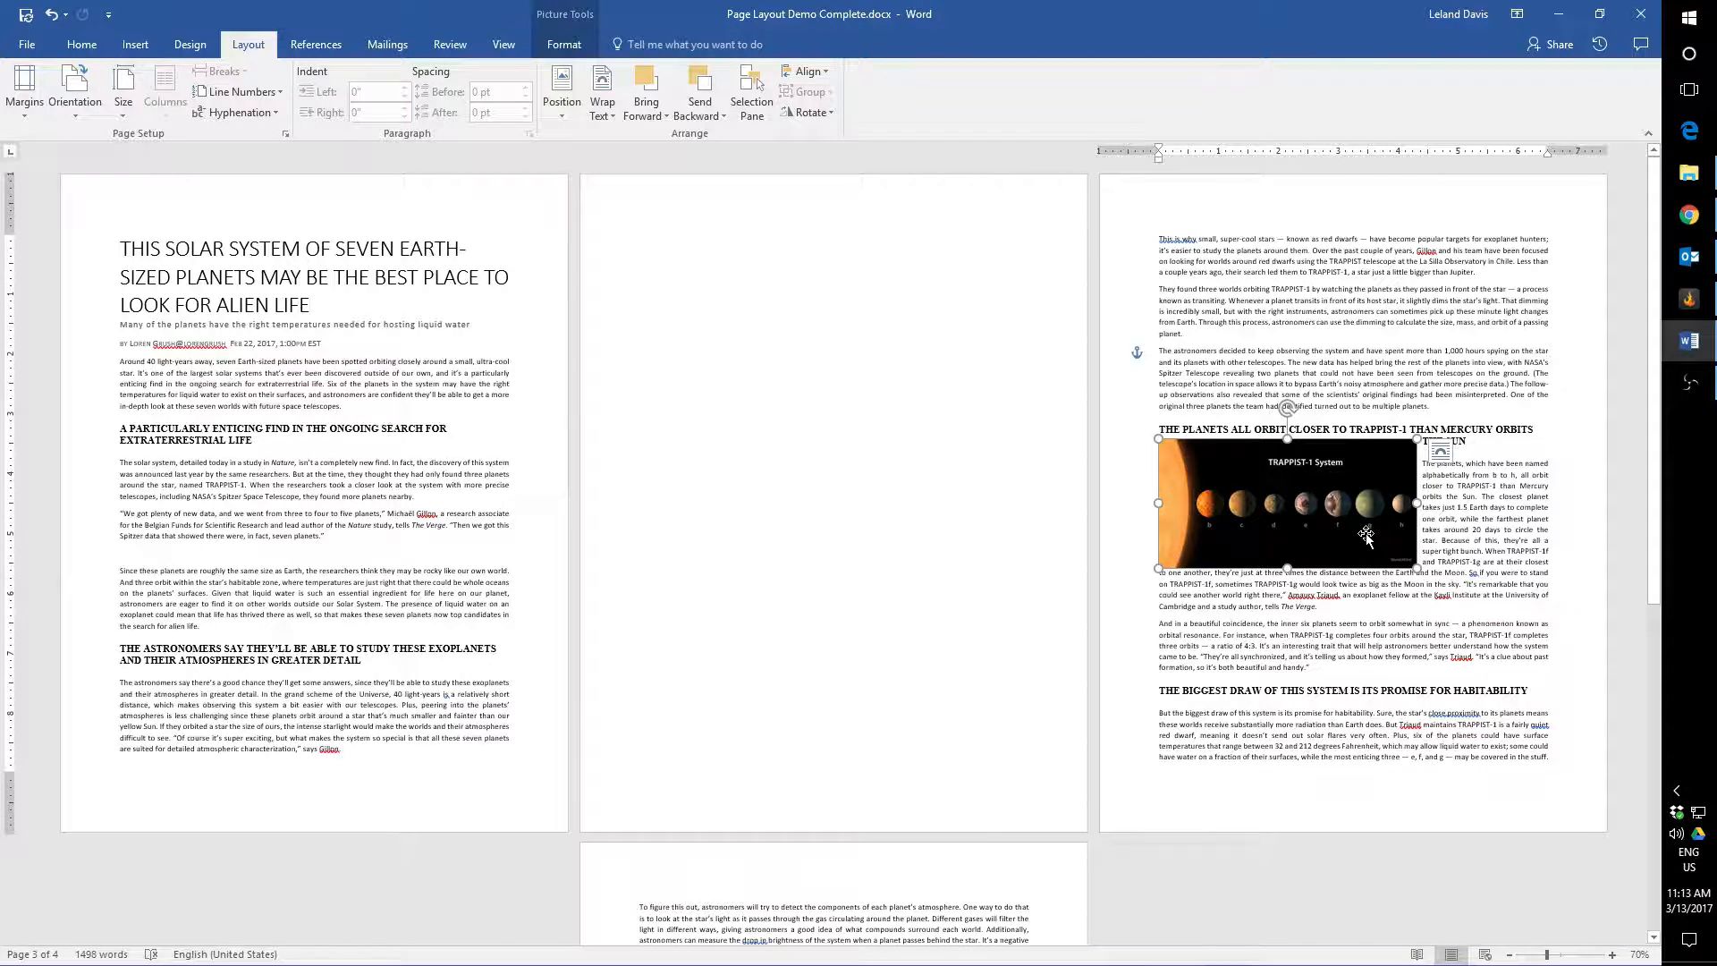
left_click_drag(1364, 537, 876, 537)
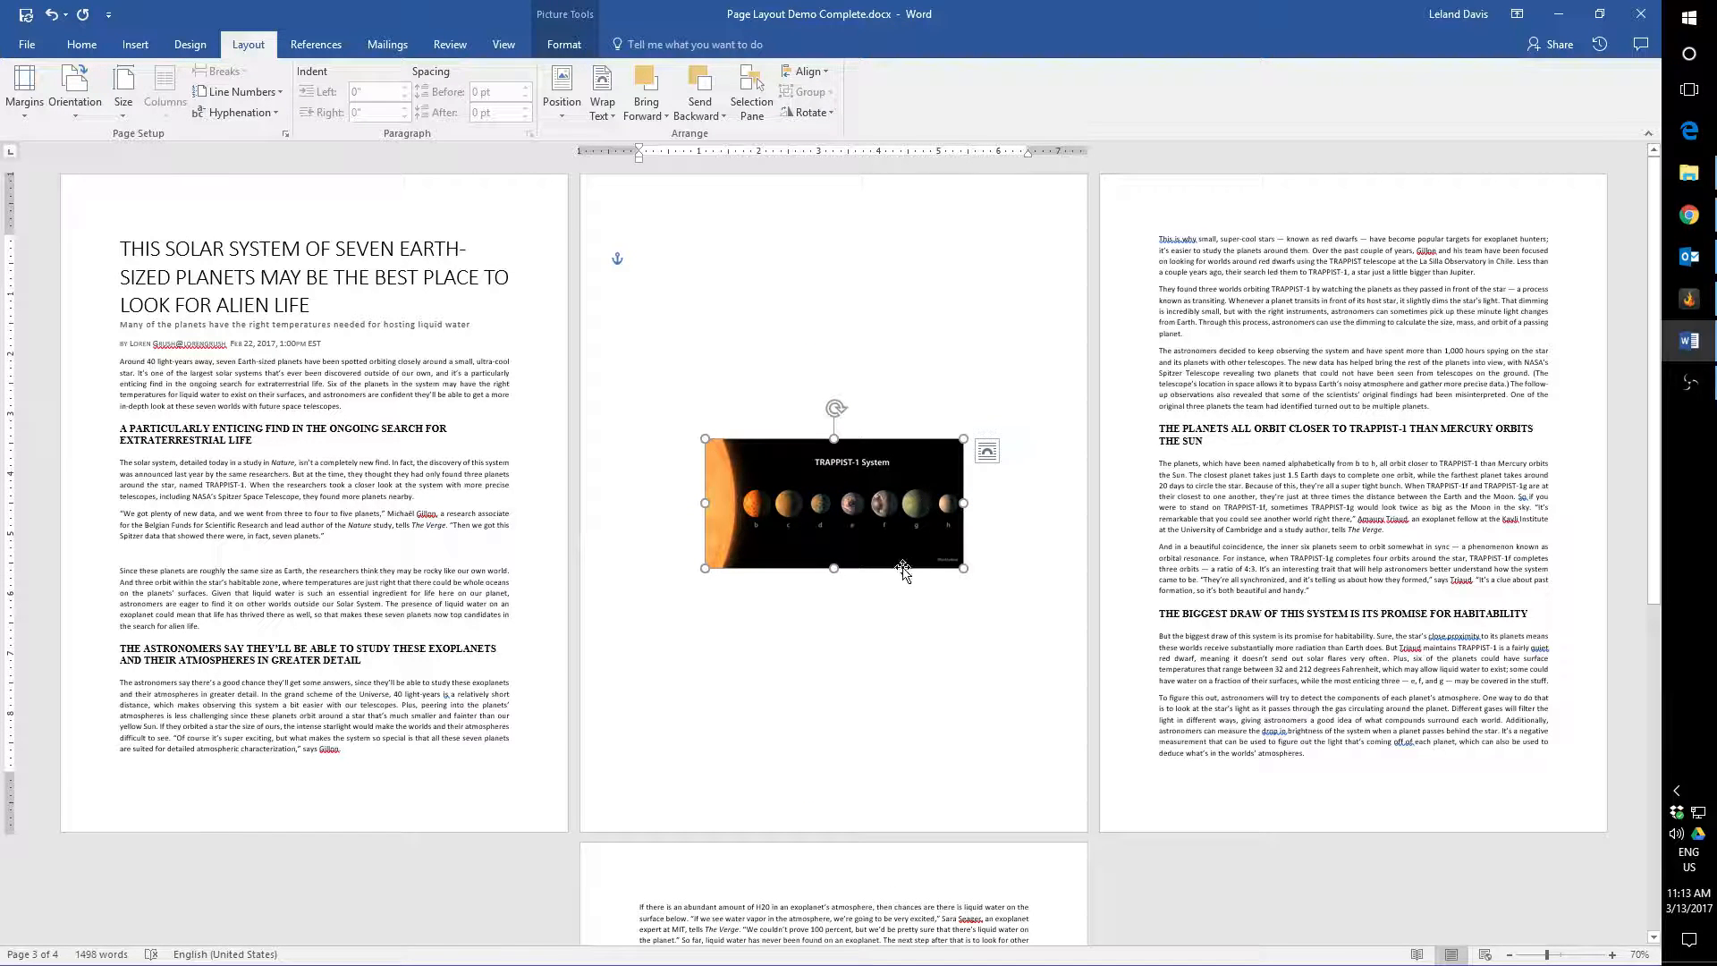
left_click_drag(878, 518, 1009, 581)
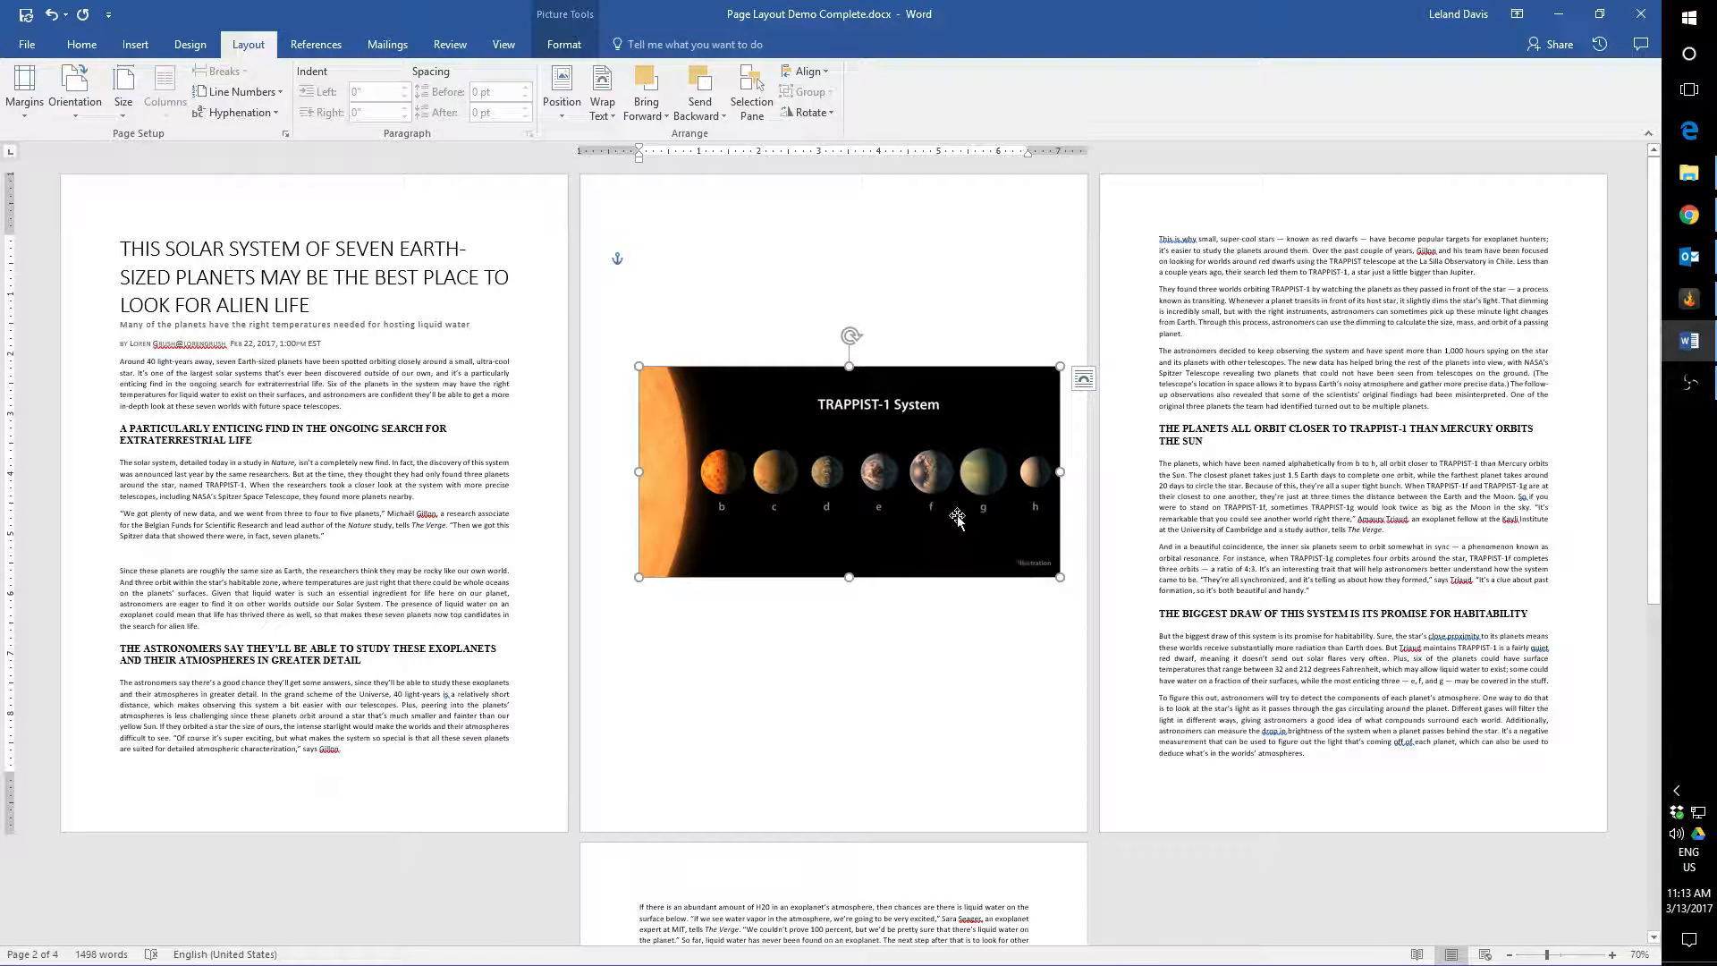
- Centre the TRAPPIST-1 System picture horizontally on page 2 and set that page's section to landscape orientation
mouse_move(951, 512)
left_mouse_down()
mouse_move(922, 512)
mouse_move(936, 516)
left_mouse_up()
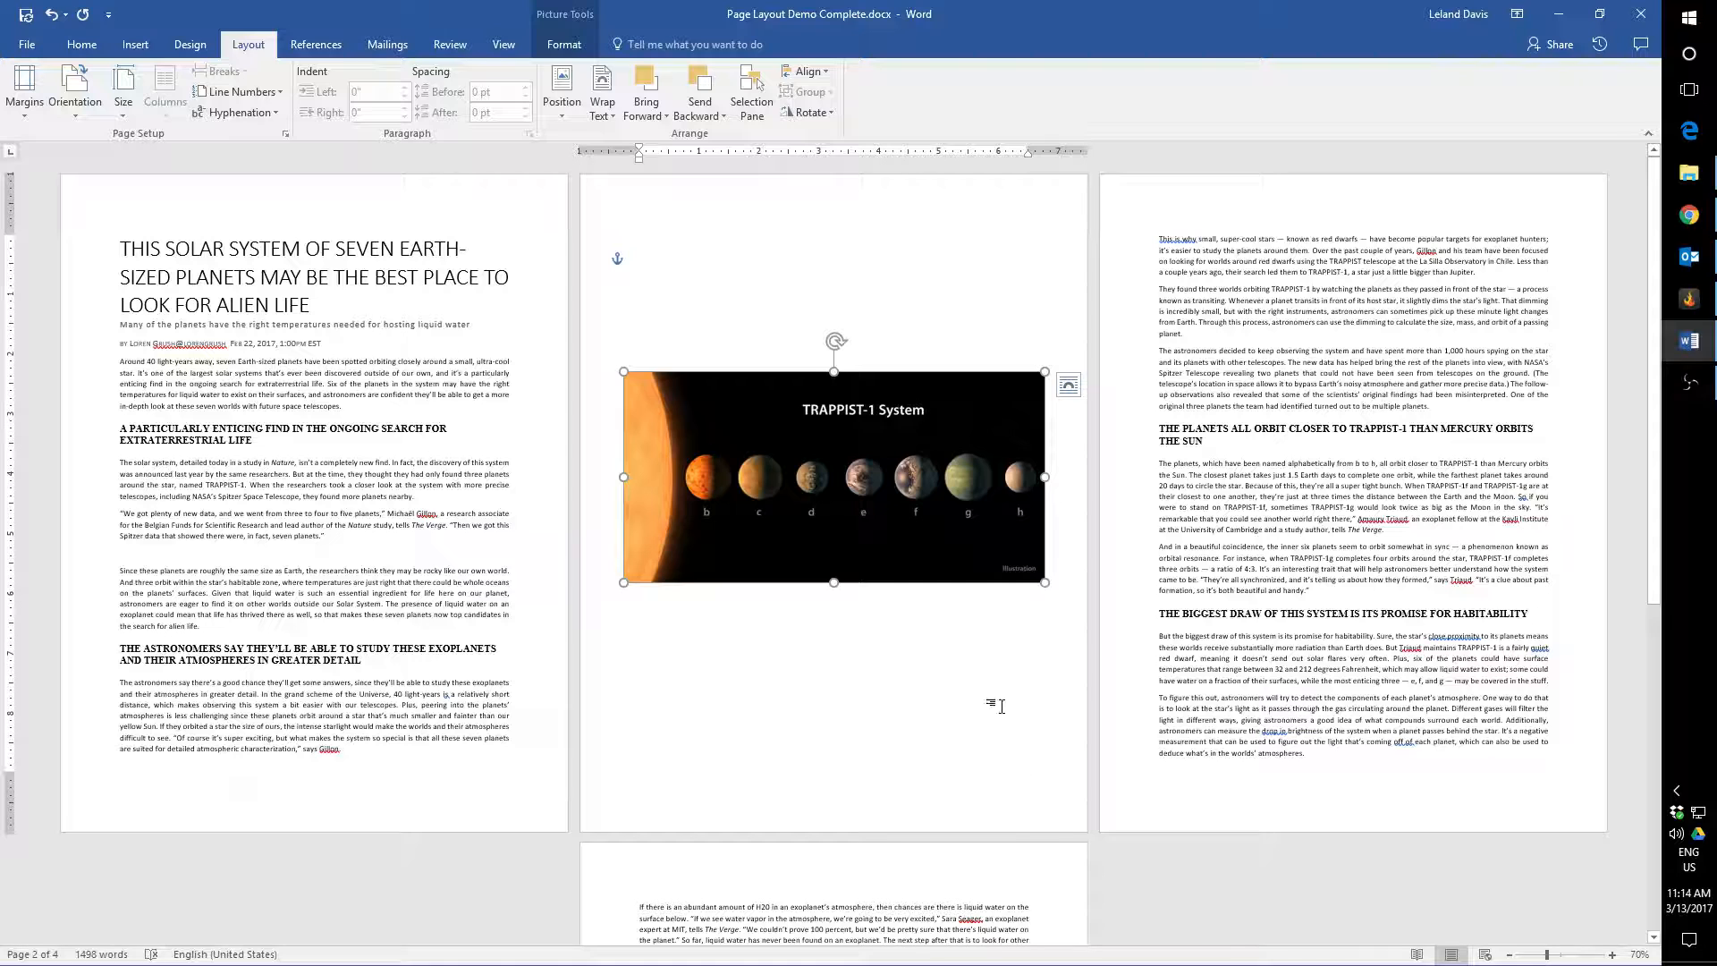
left_click(996, 707)
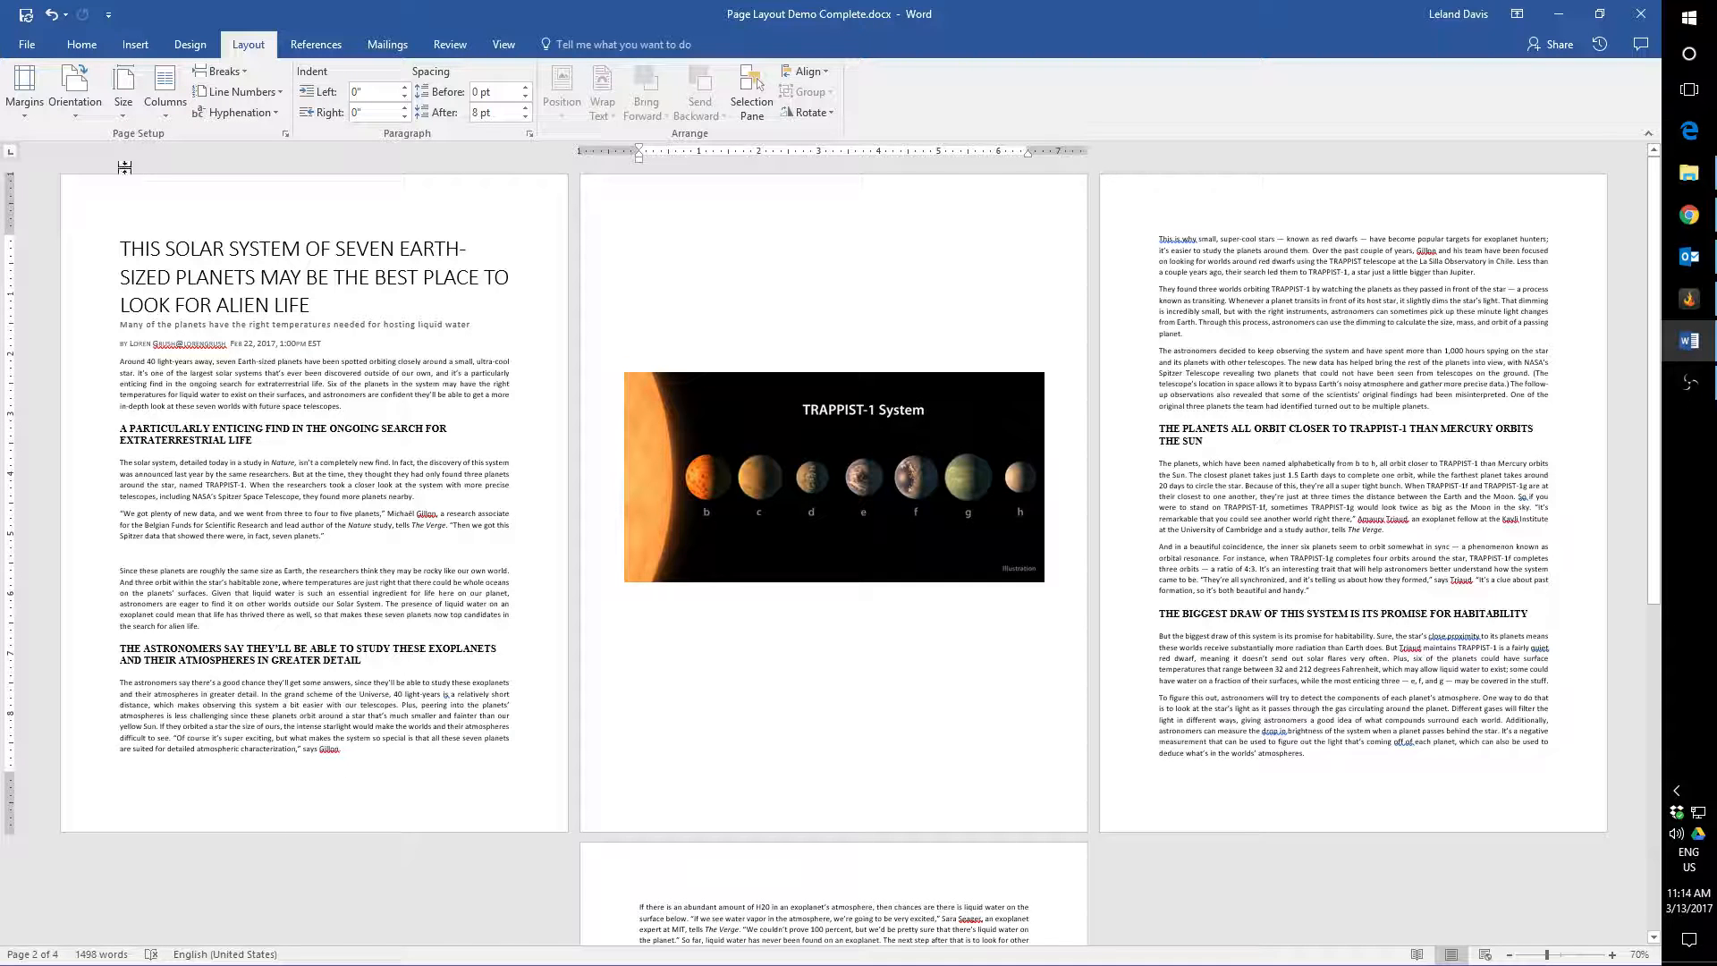
left_click(74, 114)
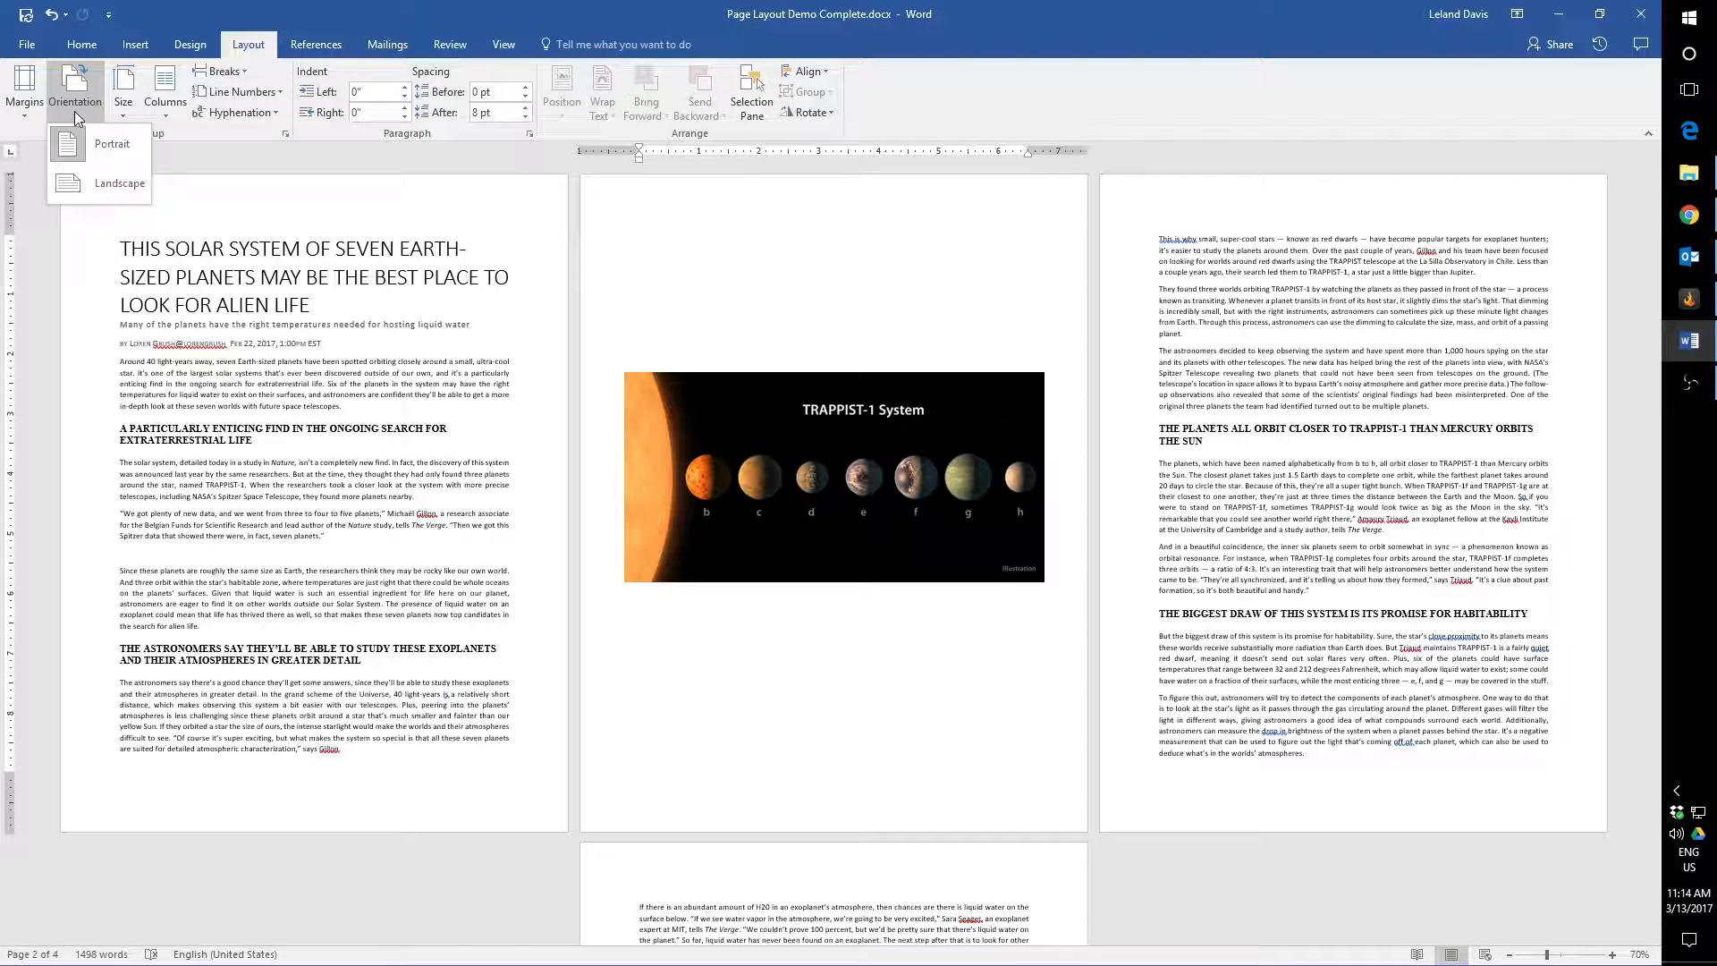
left_click(78, 192)
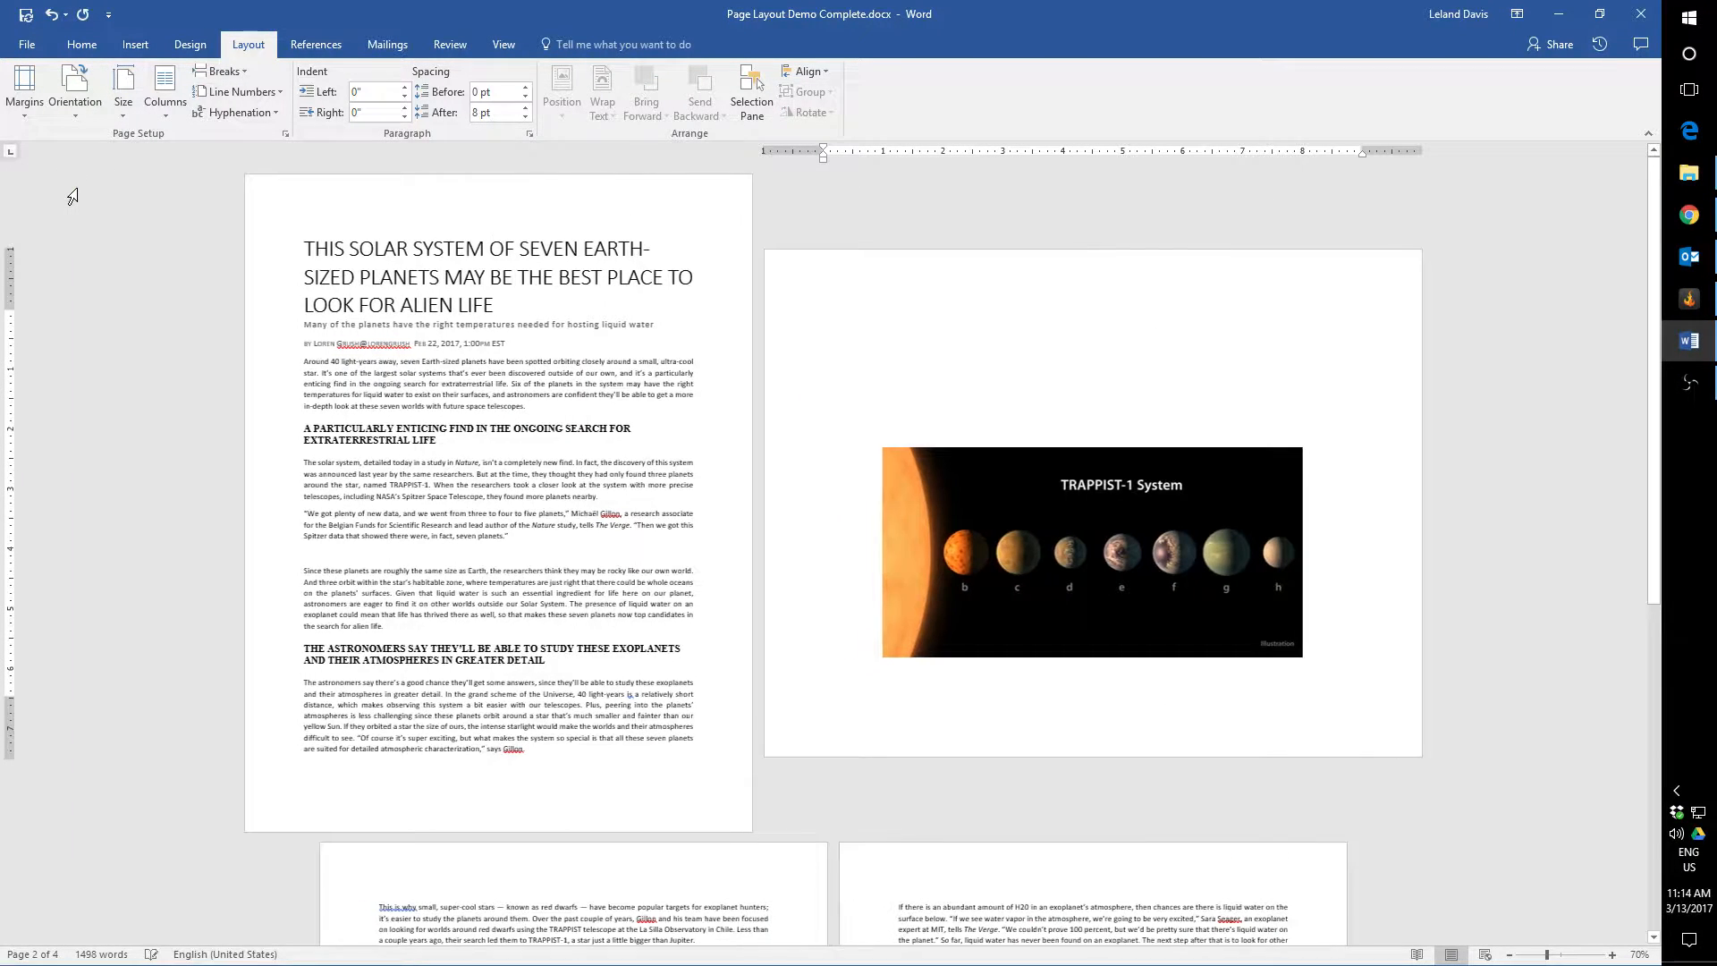
scroll(106, 201, "down", 6)
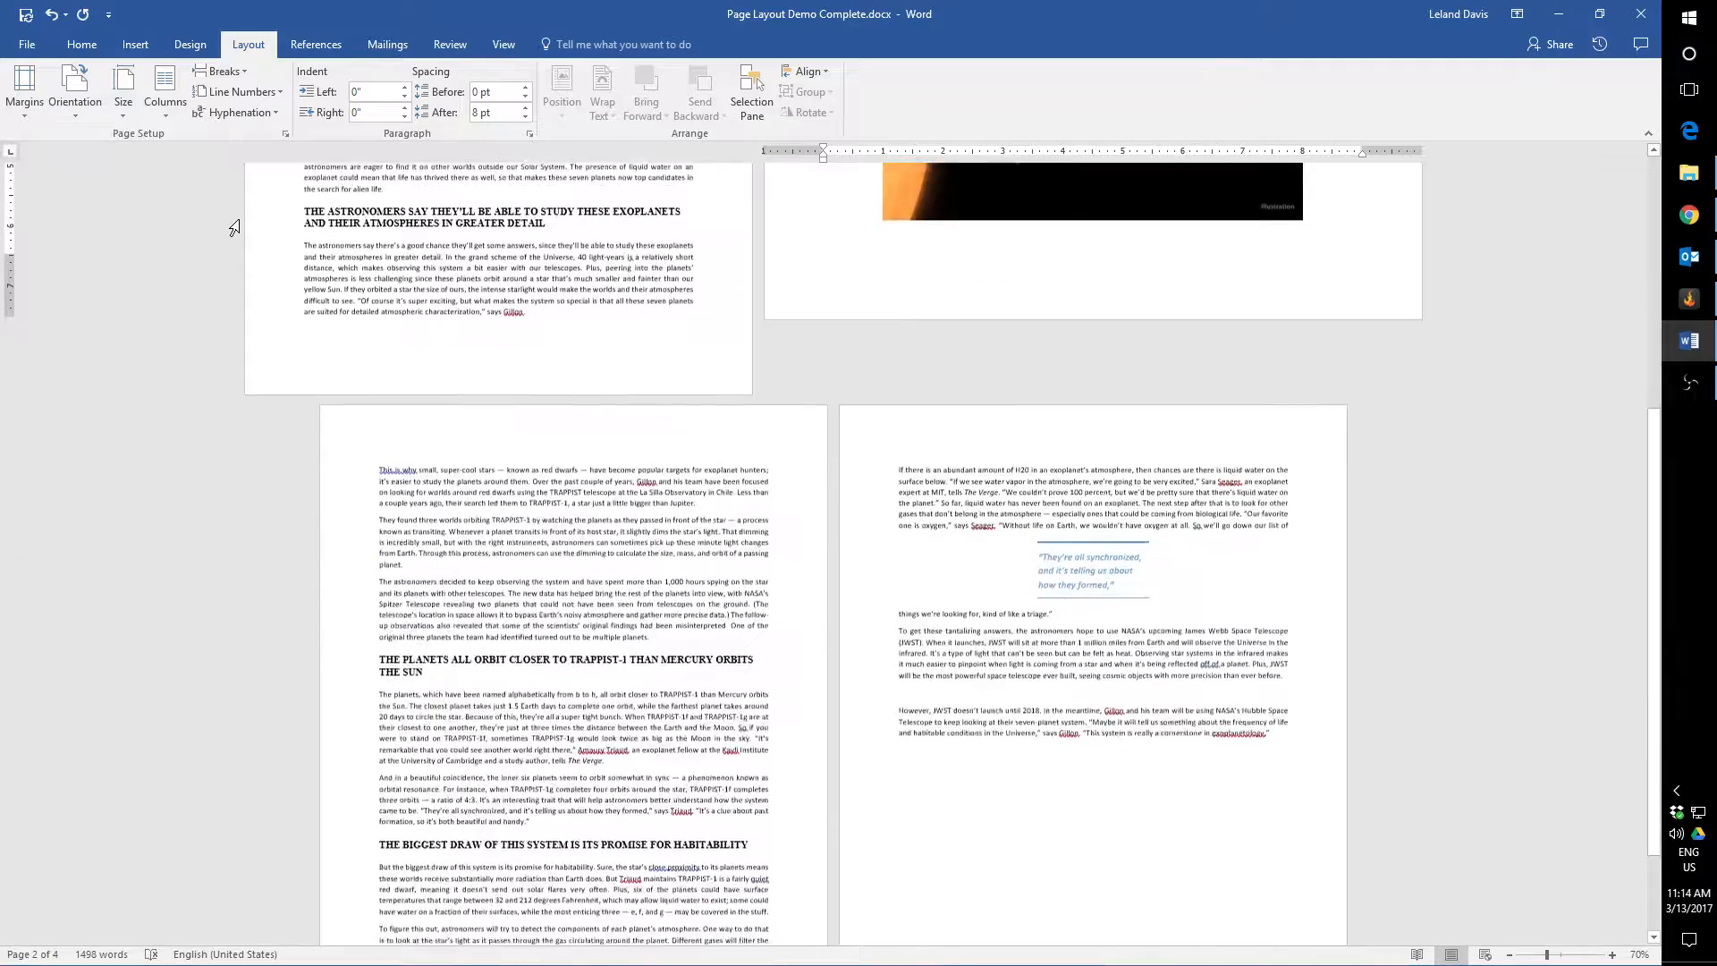
scroll(459, 305, "up", 1)
scroll(460, 305, "up", 5)
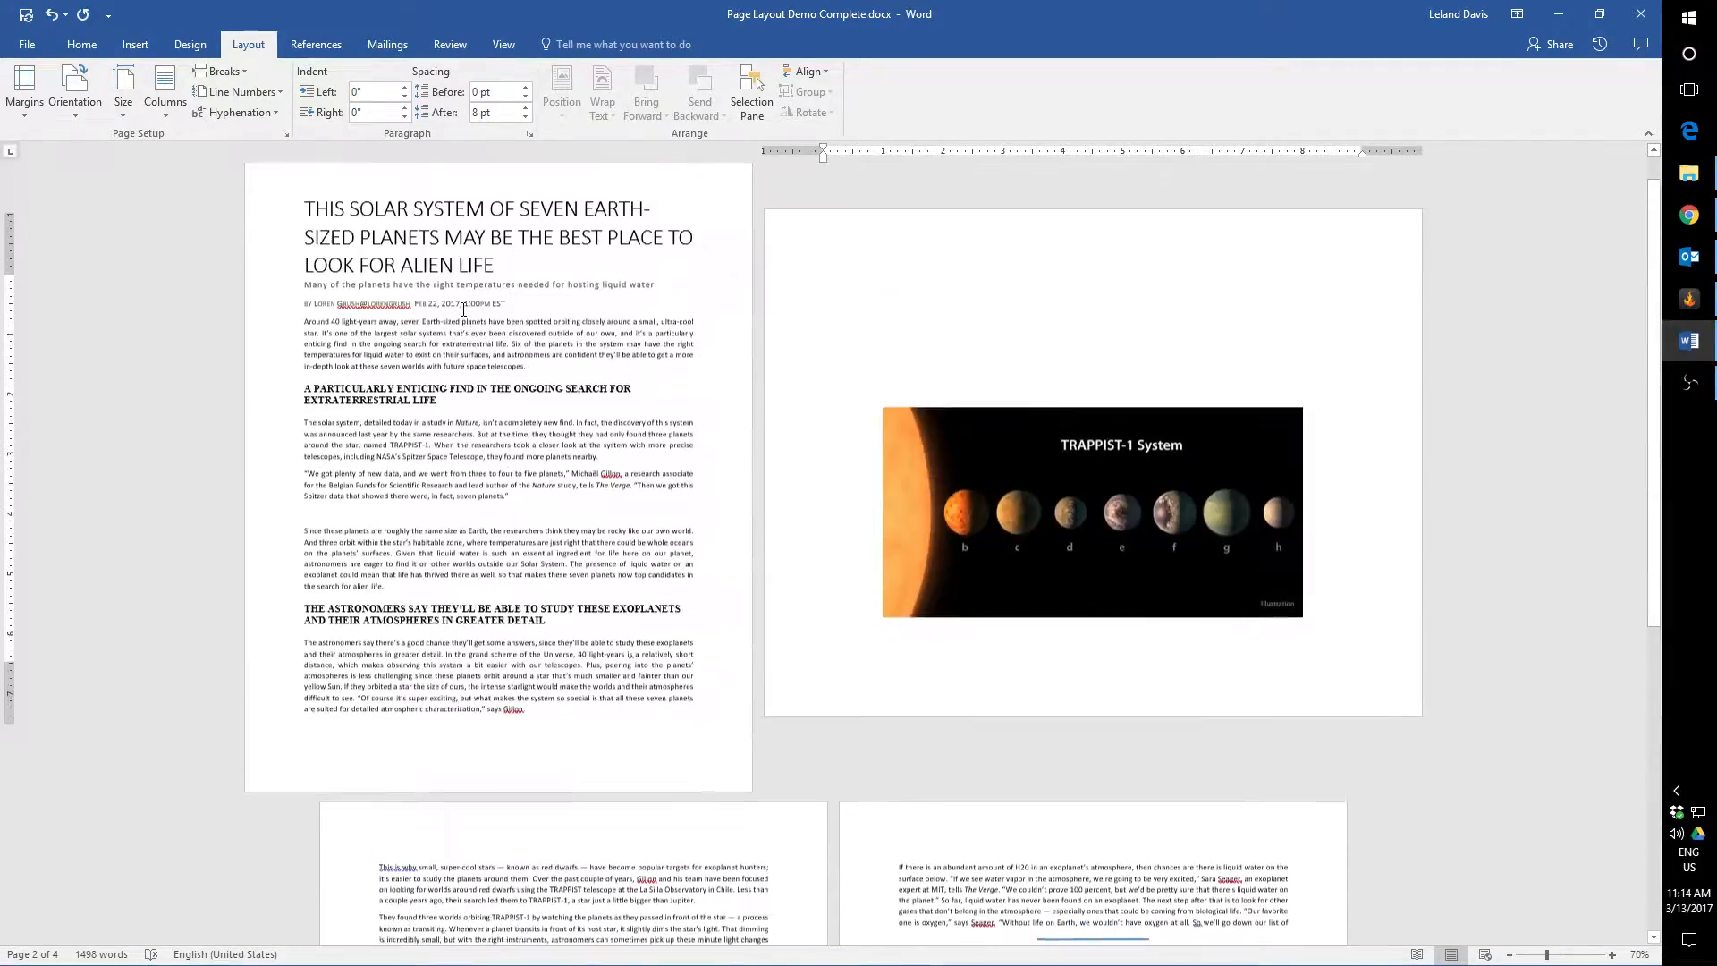
- Move the TRAPPIST-1 System picture slightly higher on the landscape page and return that section to portrait orientation
left_click(1069, 434)
mouse_move(1069, 434)
left_mouse_down()
mouse_move(1026, 316)
mouse_move(1086, 382)
mouse_move(1087, 438)
left_mouse_up()
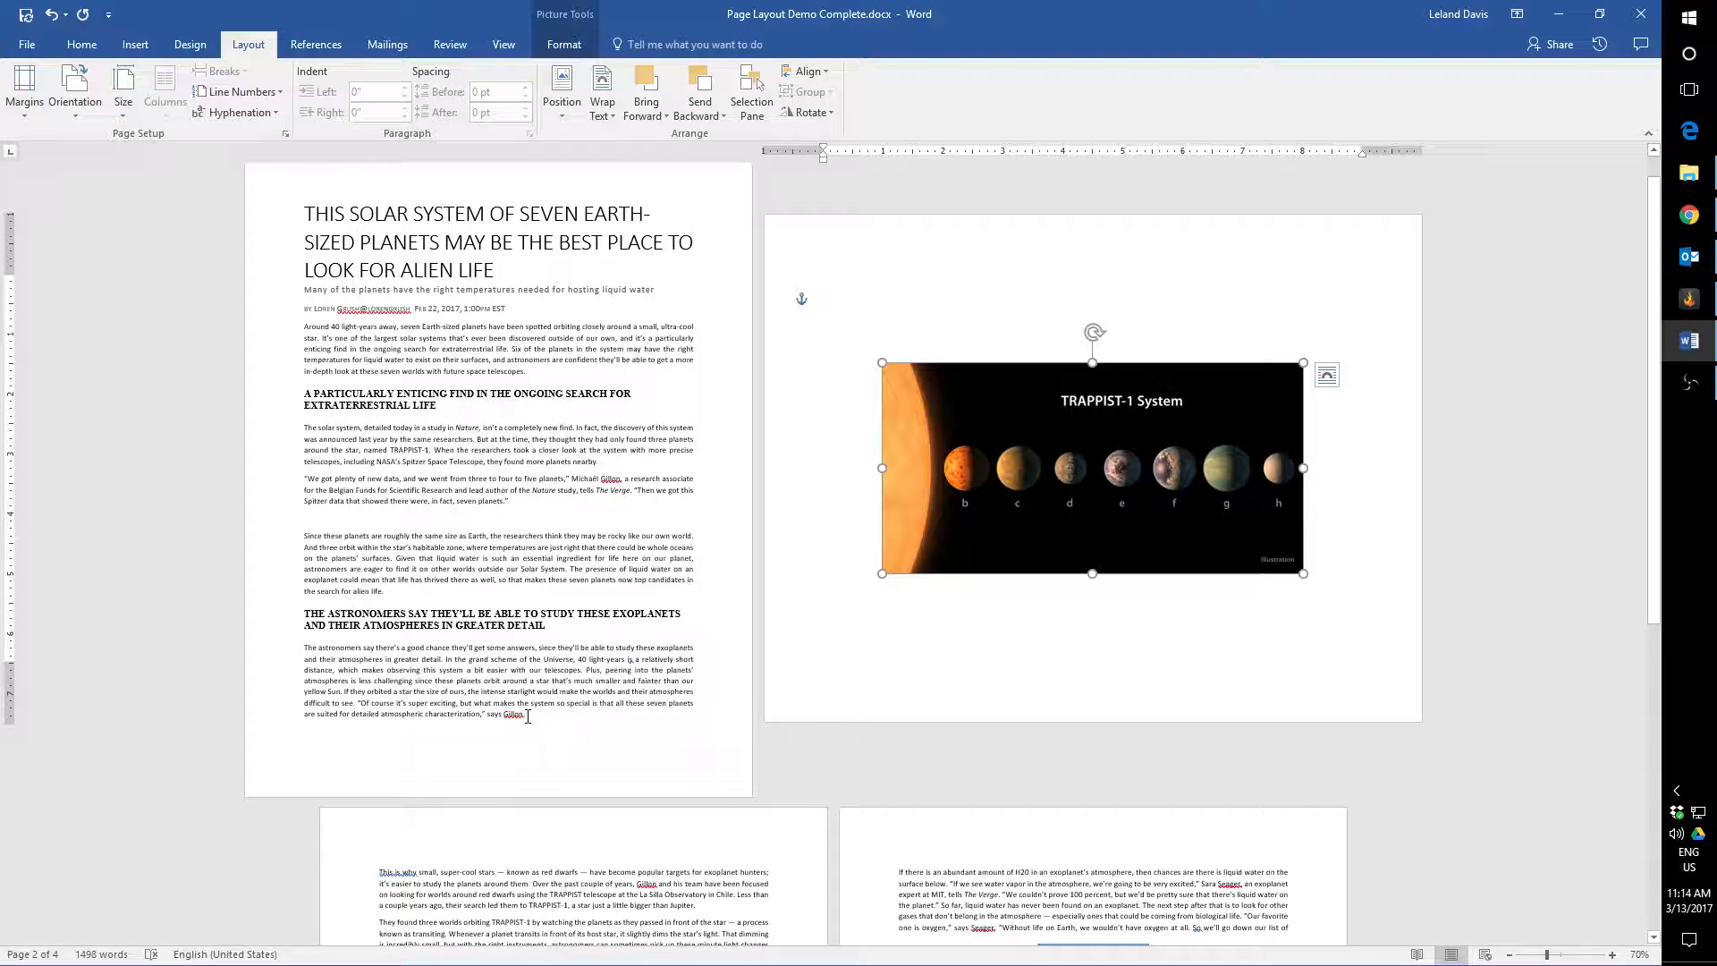
scroll(601, 607, "down", 2)
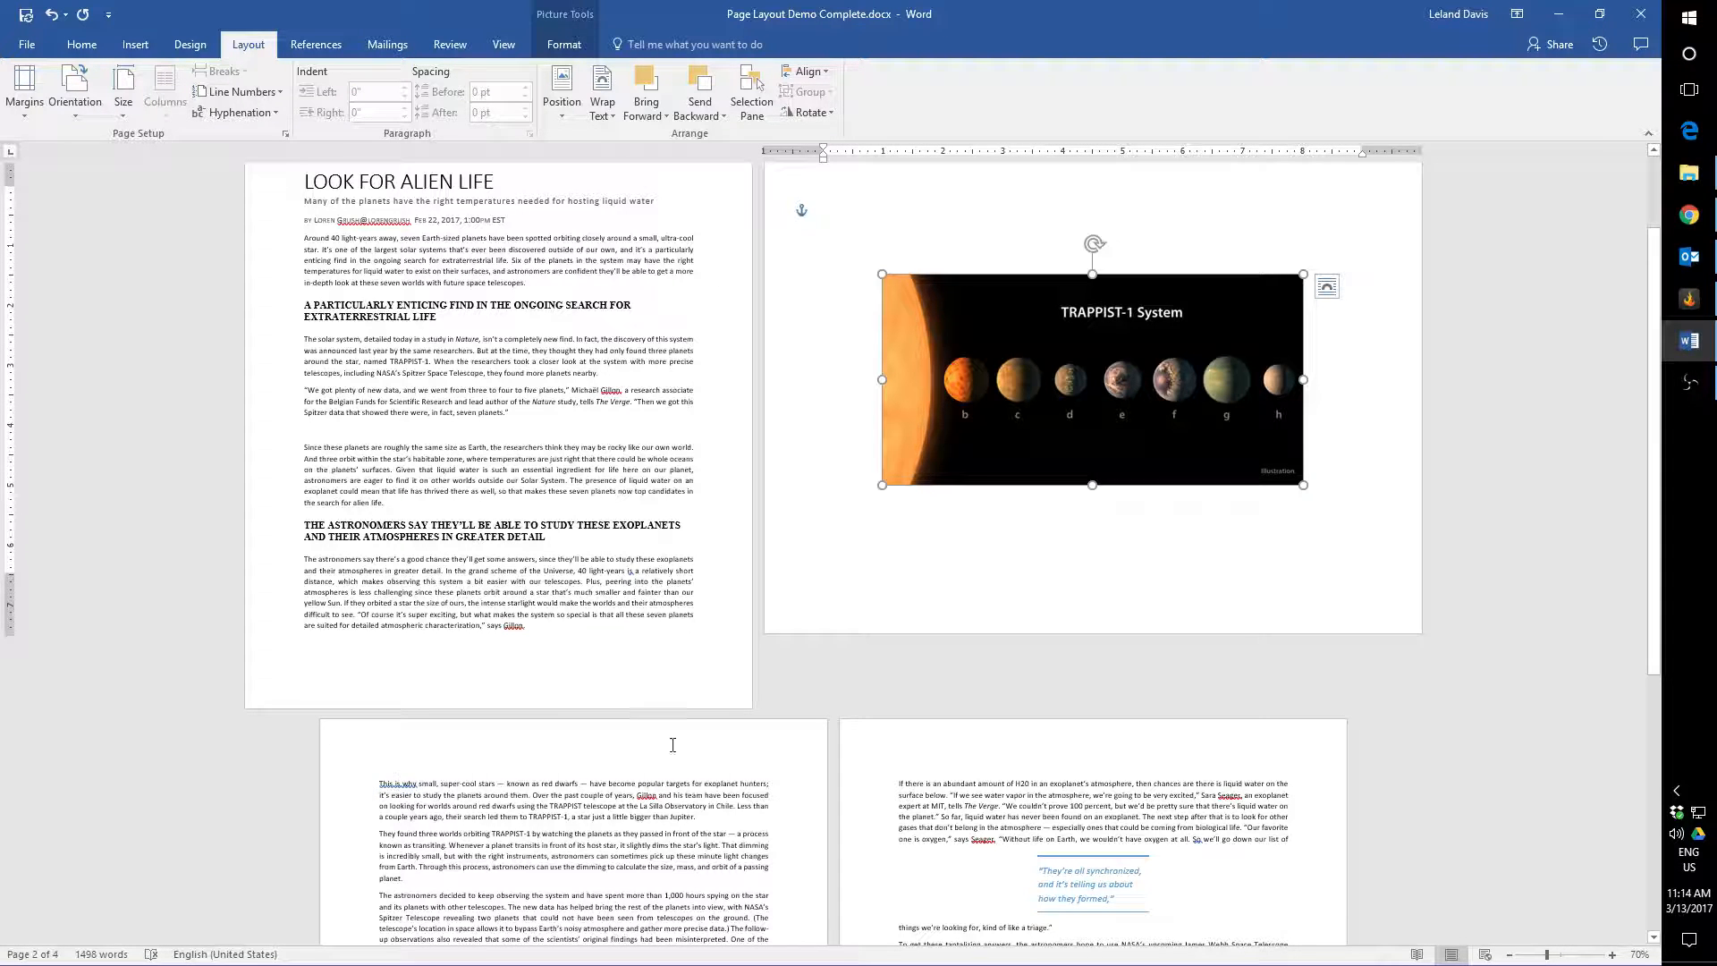
scroll(672, 745, "up", 1)
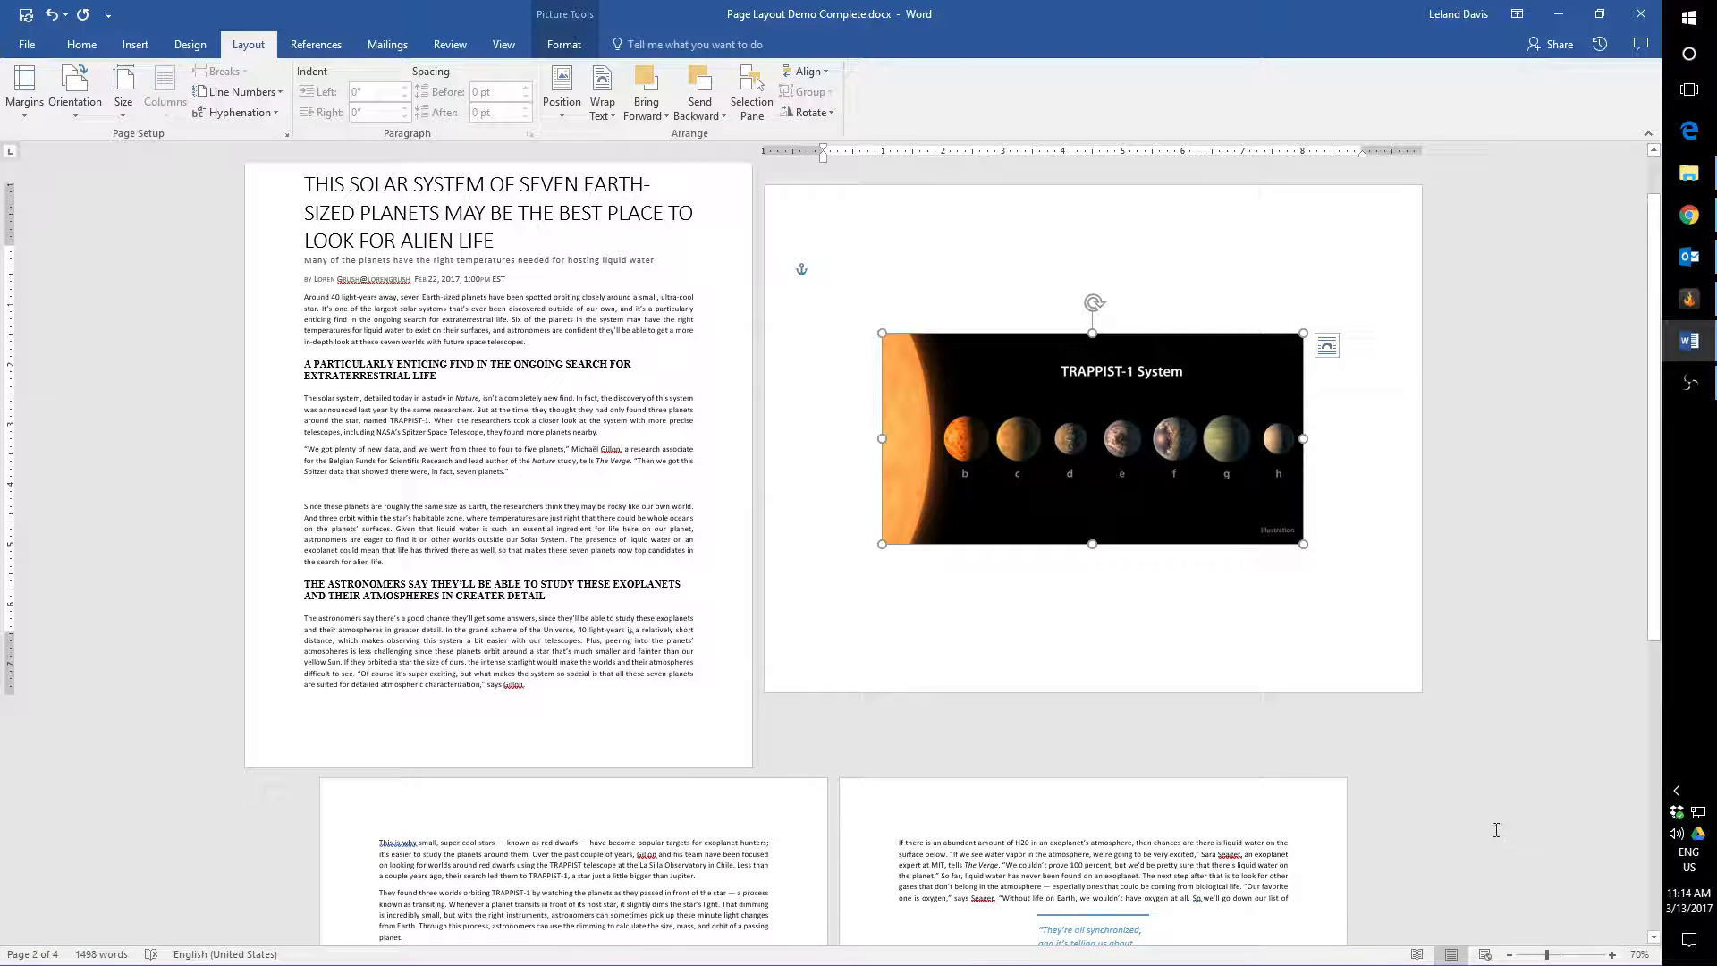
left_click_drag(1066, 474, 1105, 503)
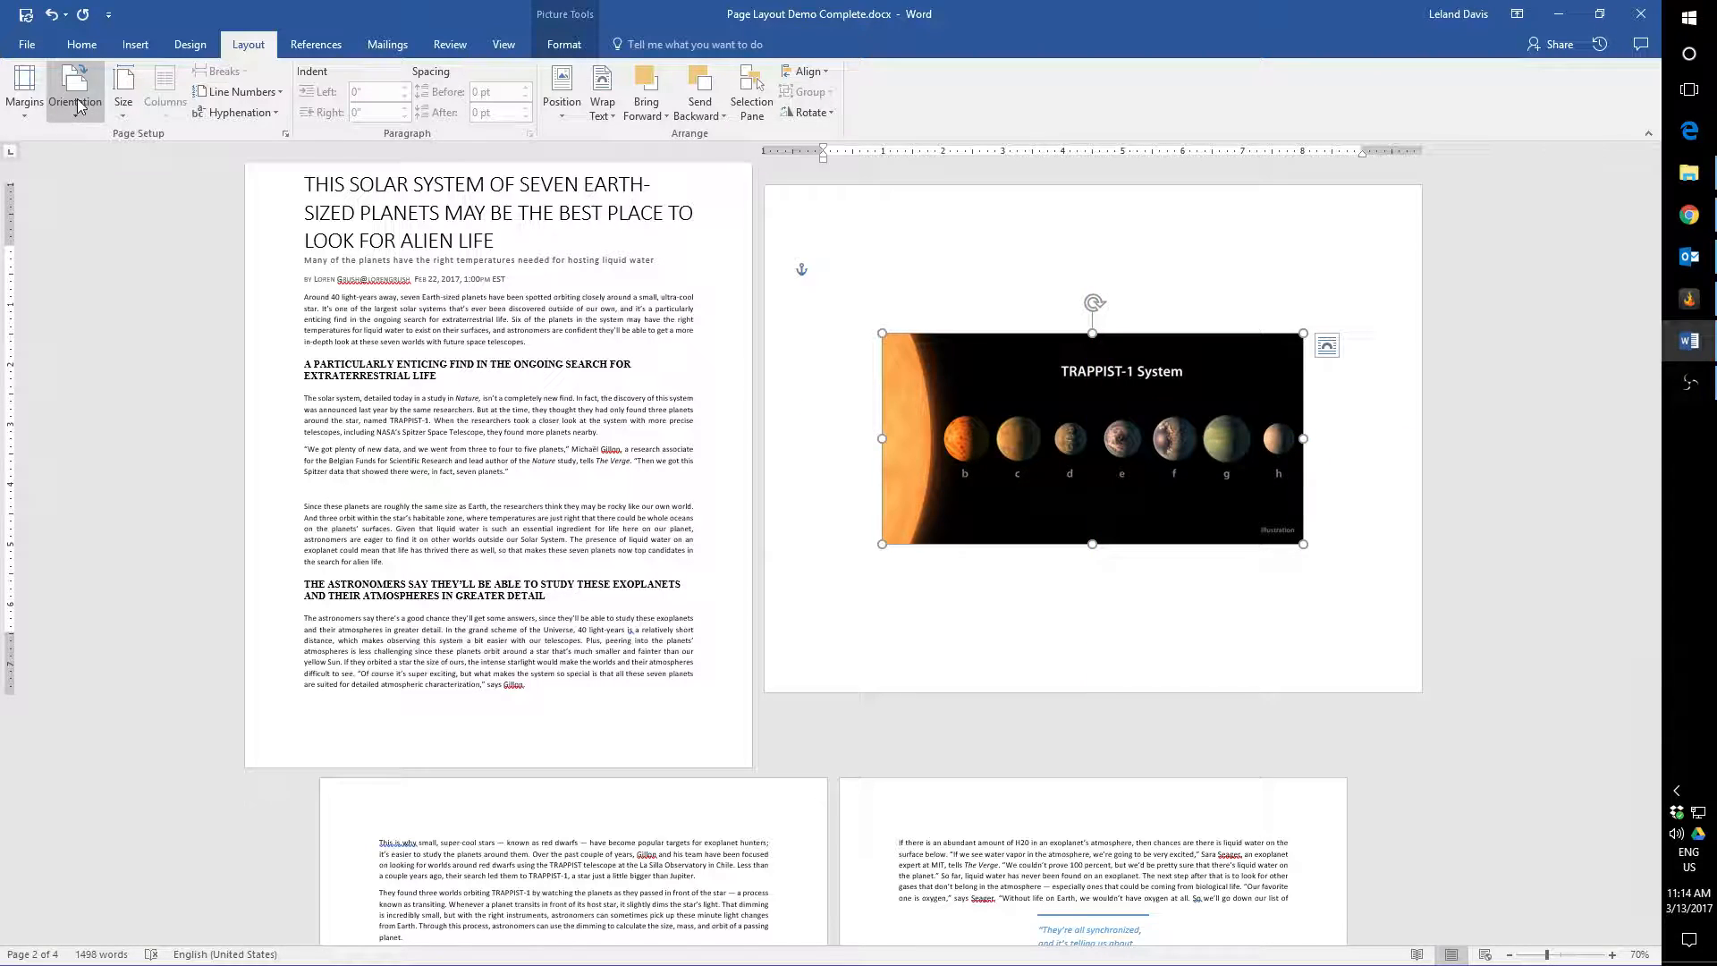
left_click(79, 100)
left_click(102, 146)
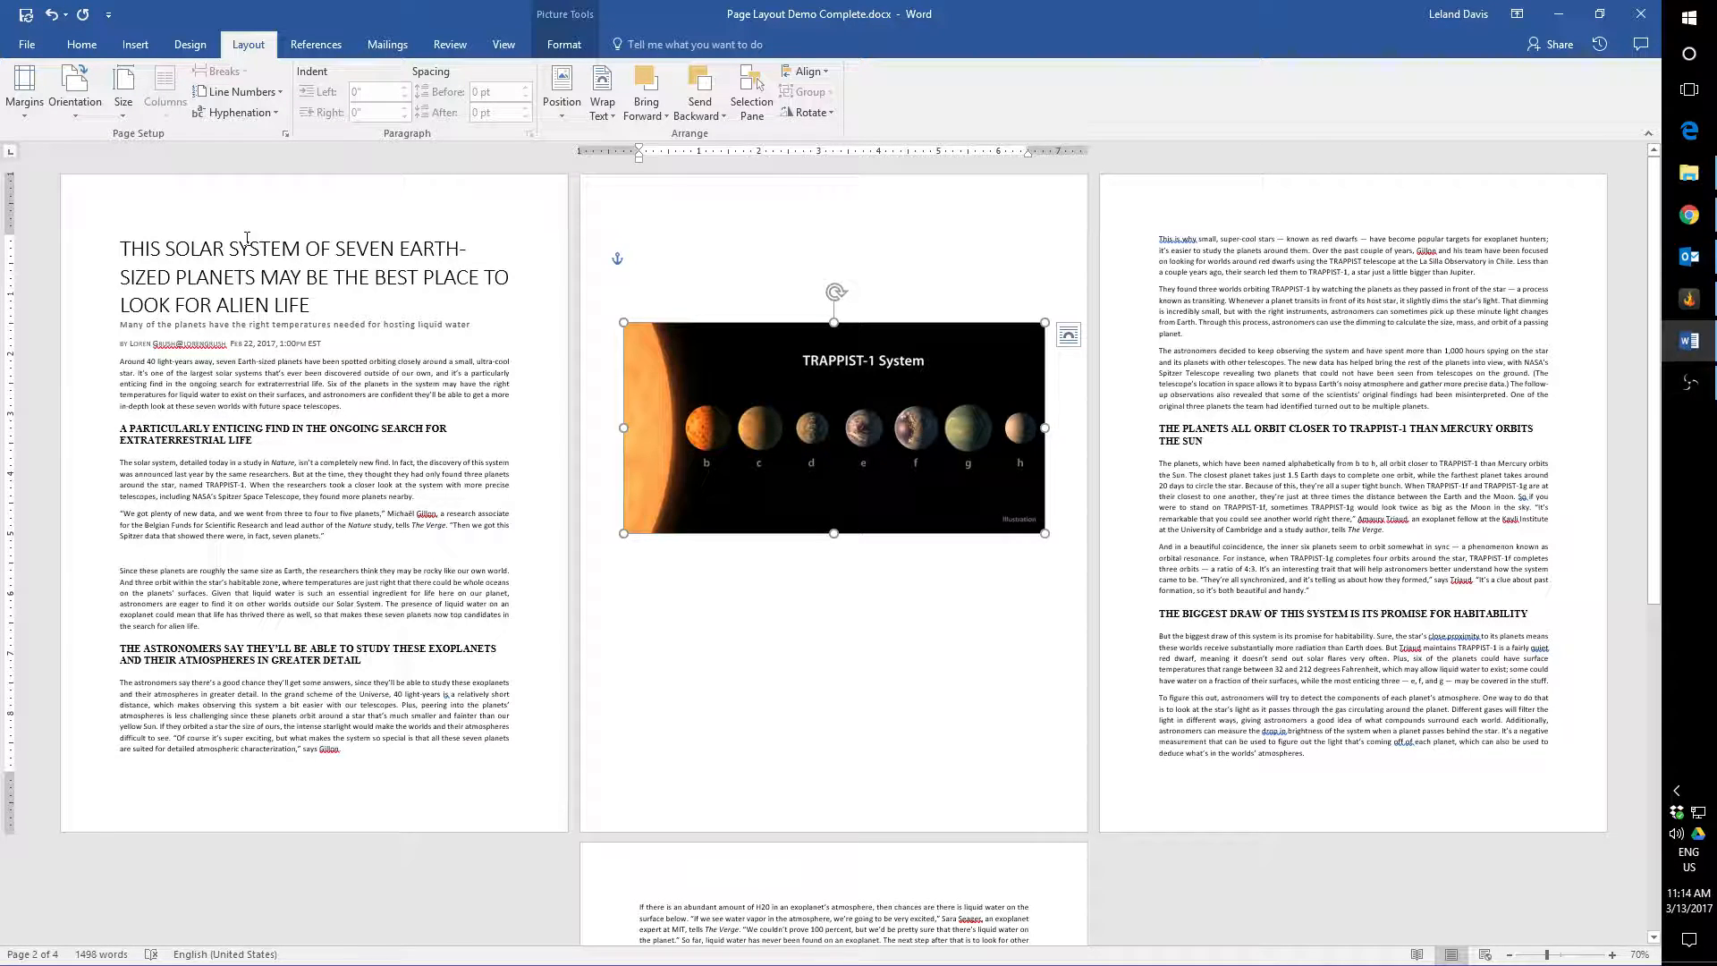
- Set the entire document to landscape orientation, and undo the change
key("ctrl+a")
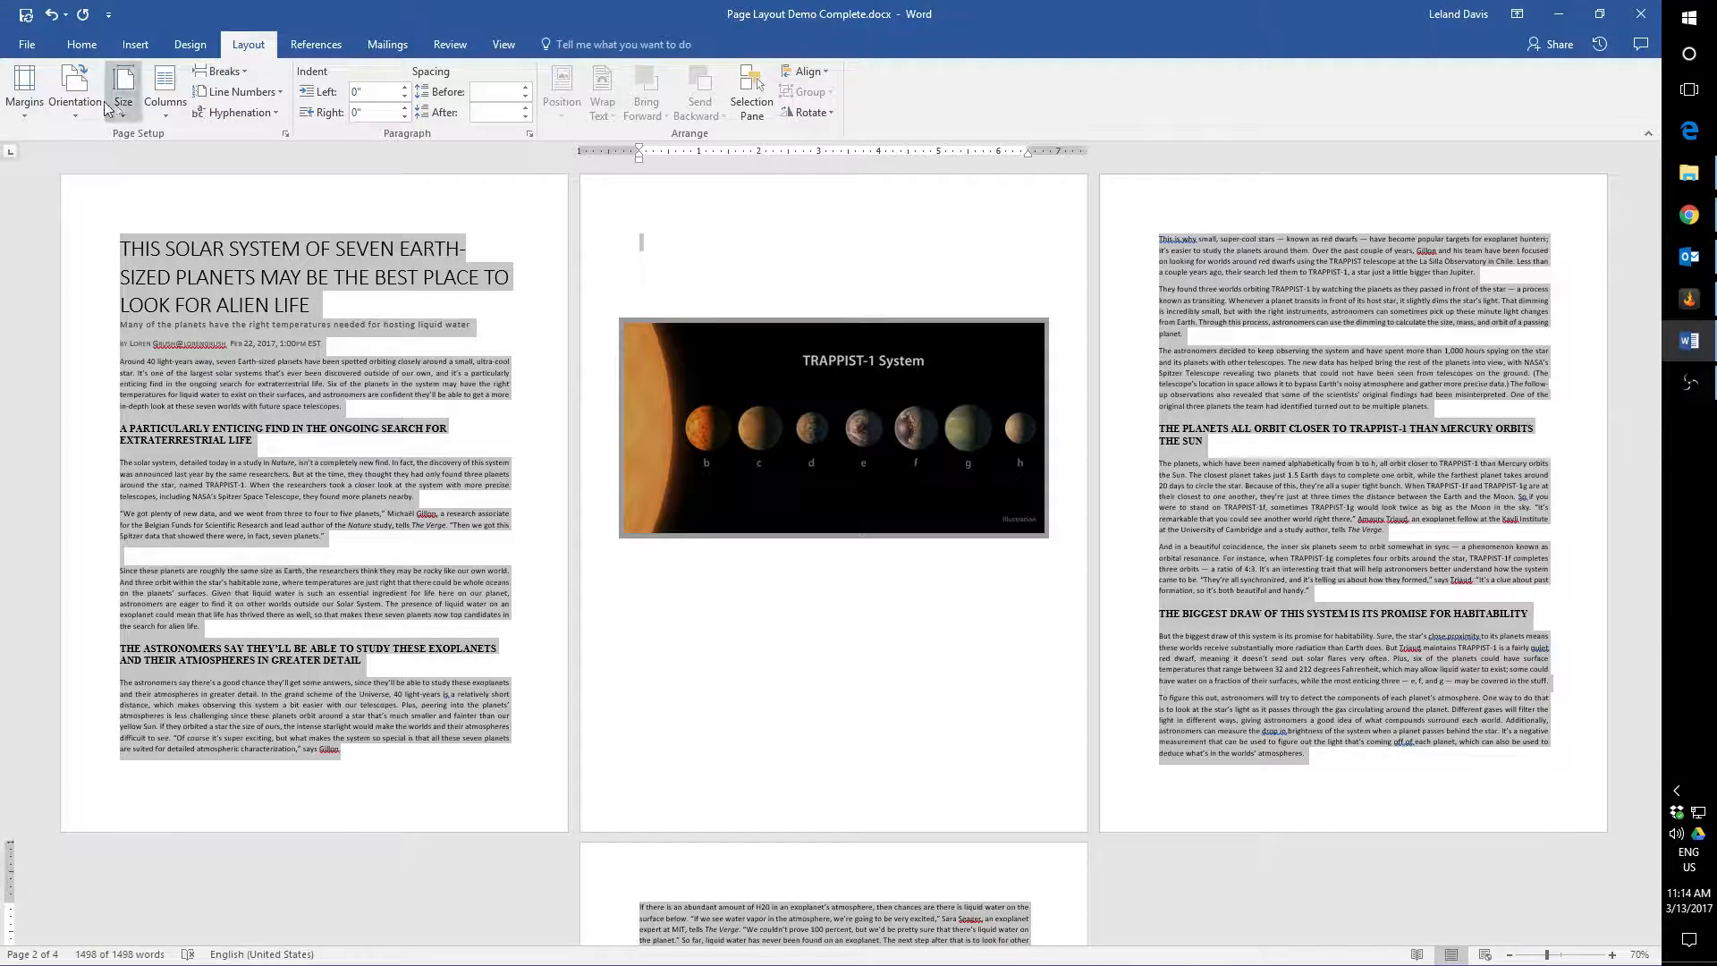
left_click(75, 90)
left_click(103, 185)
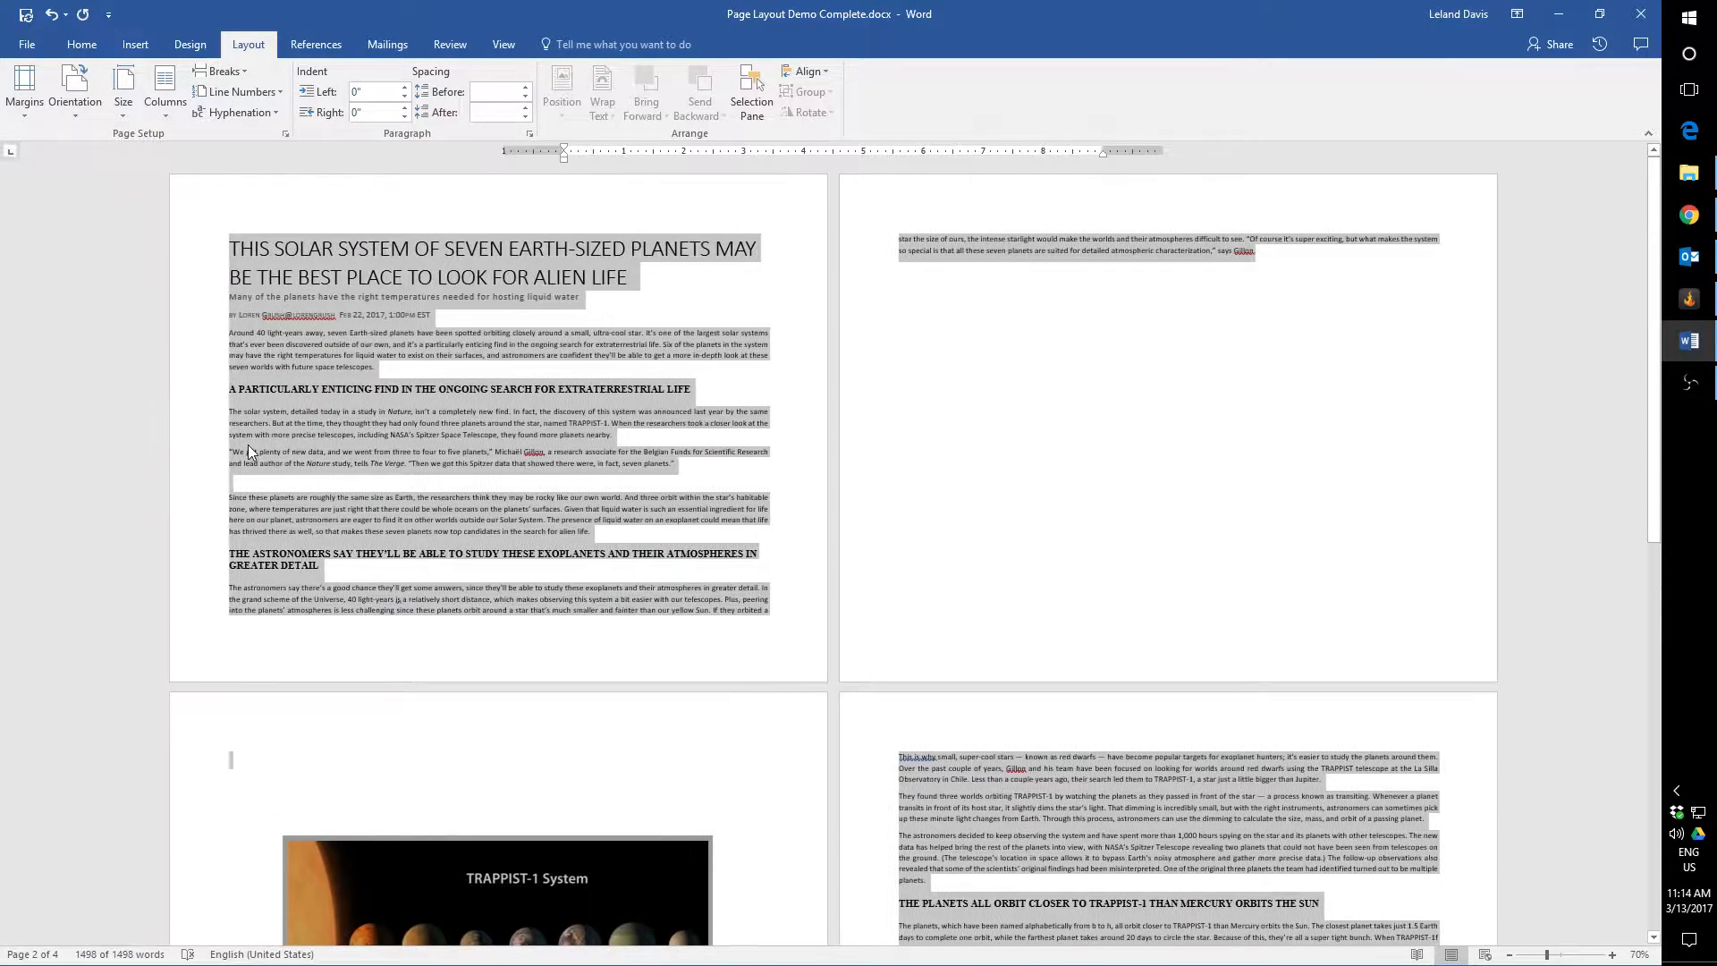
key("ctrl+z")
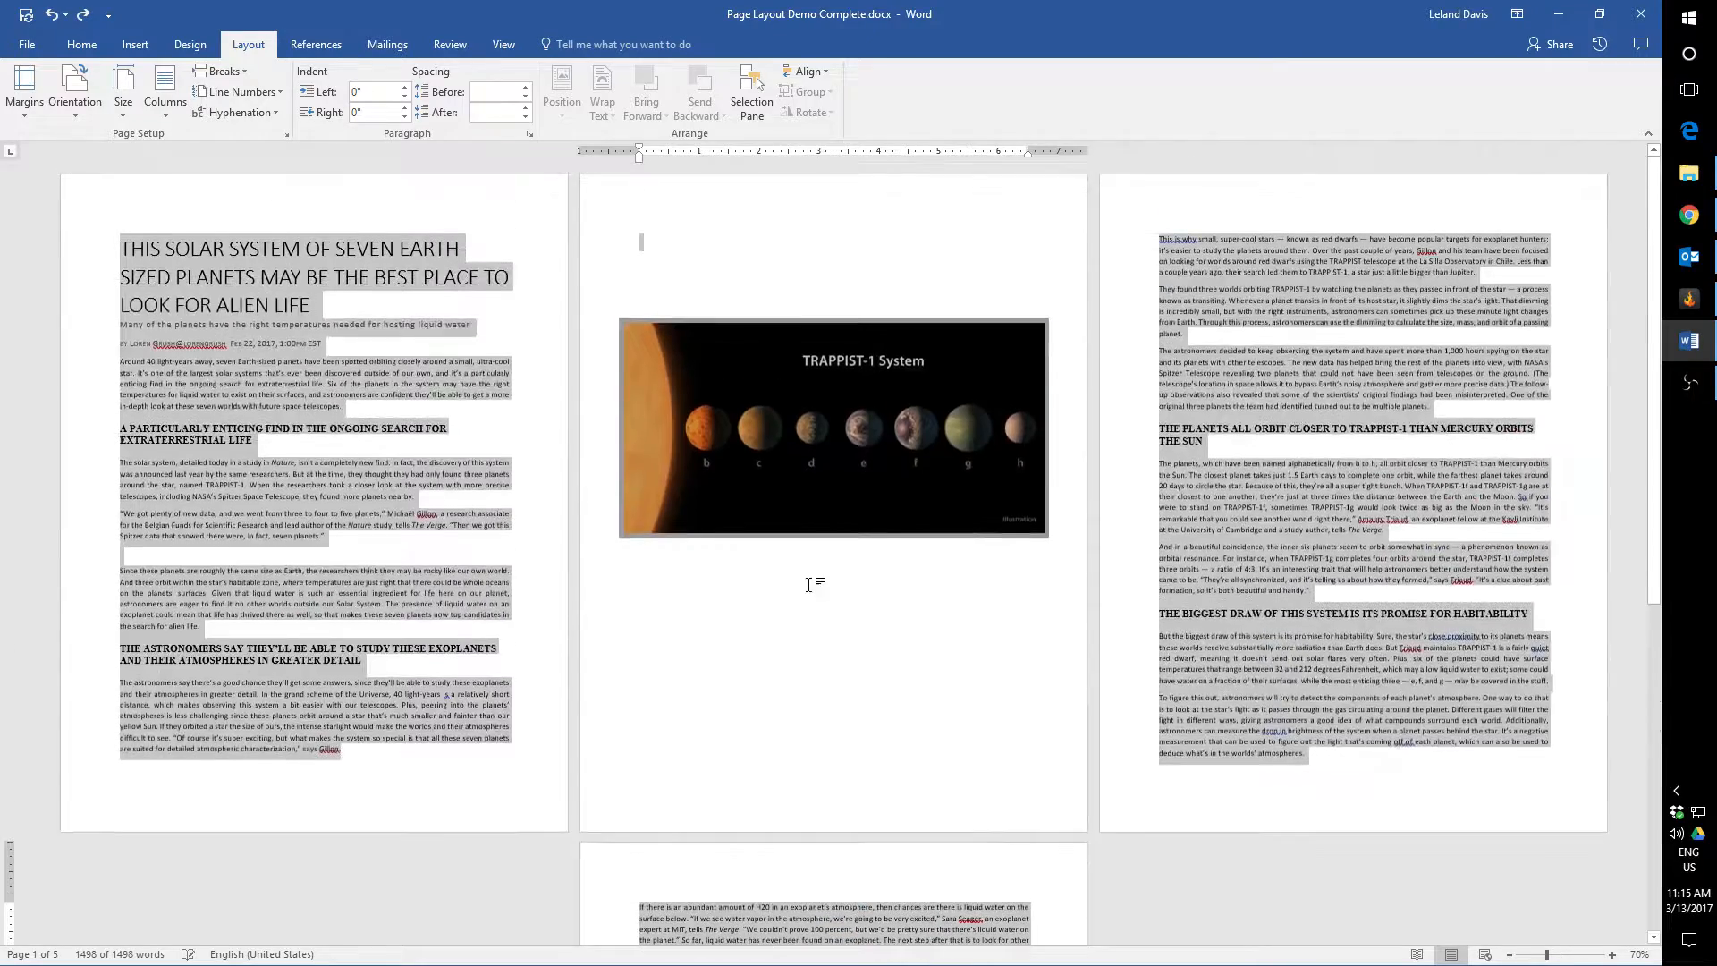
left_click(807, 600)
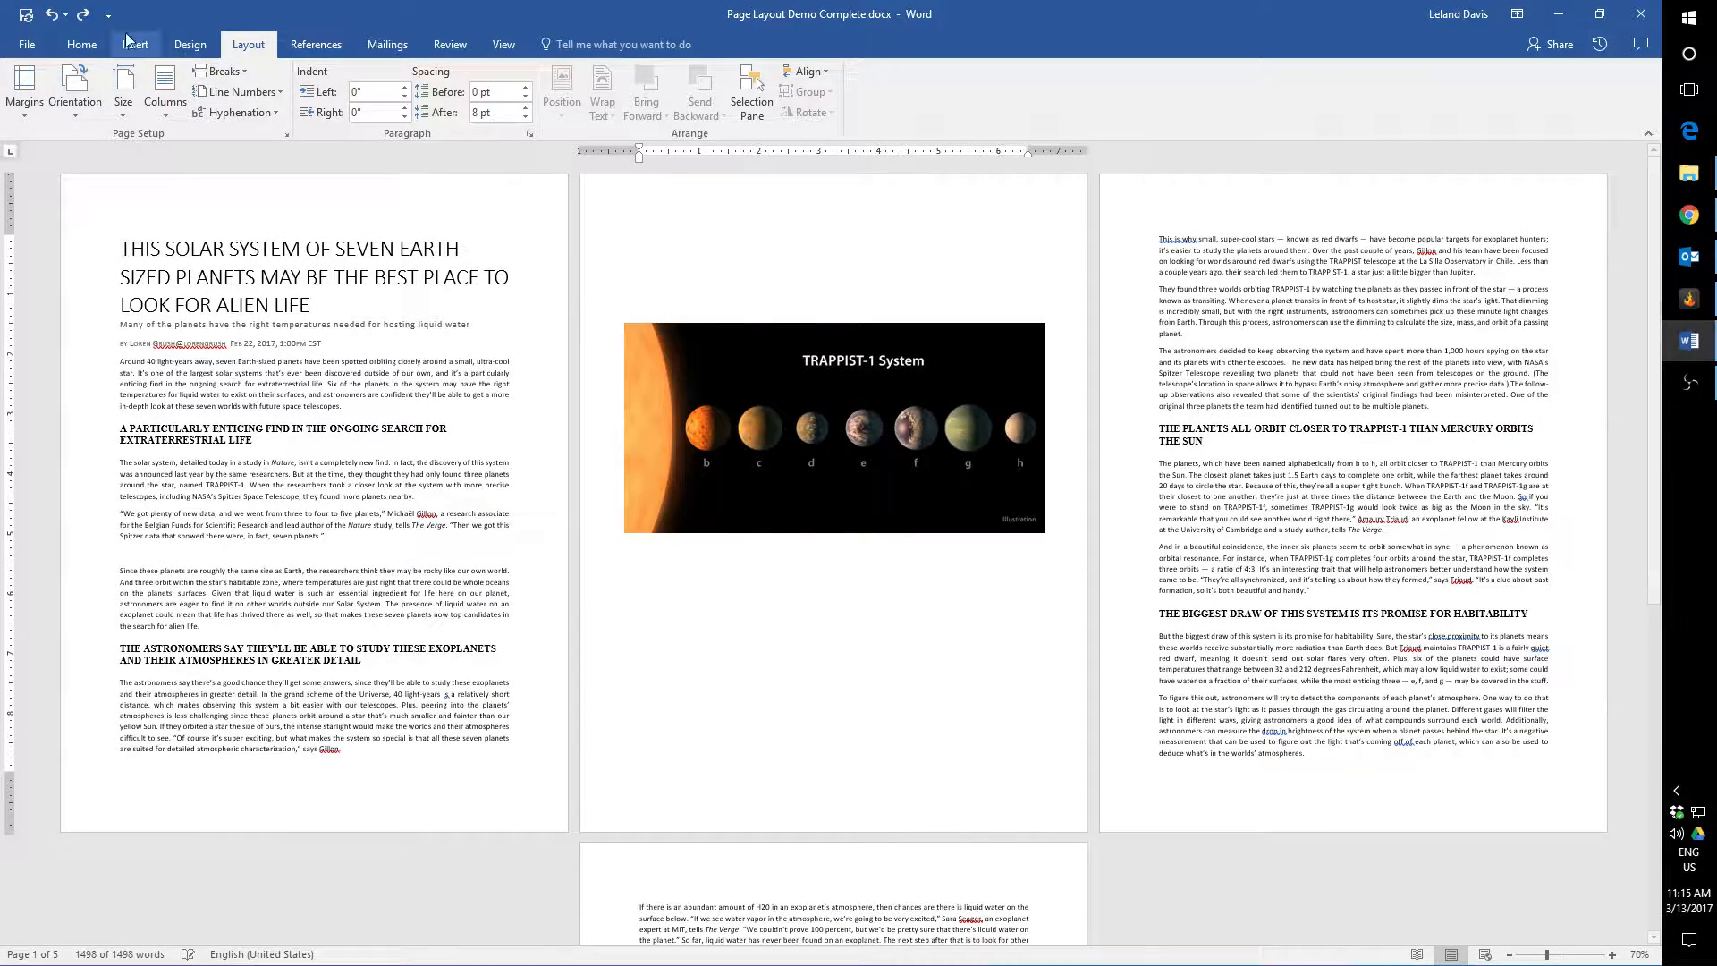
left_click(75, 89)
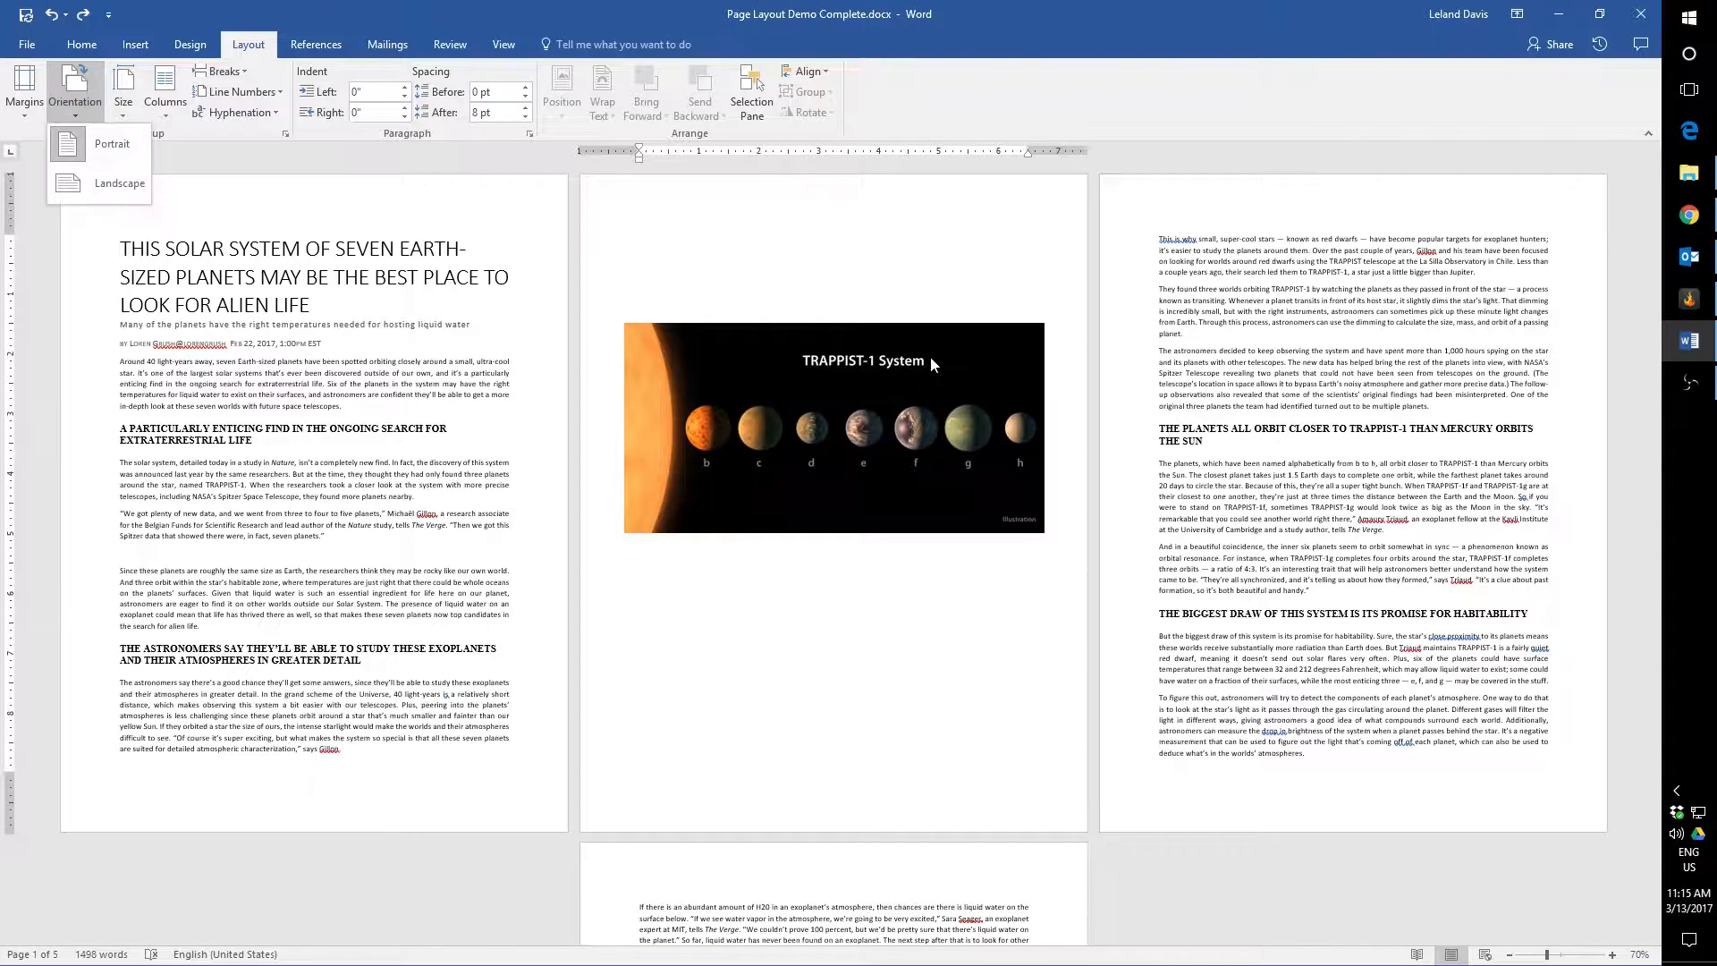
left_click(900, 352)
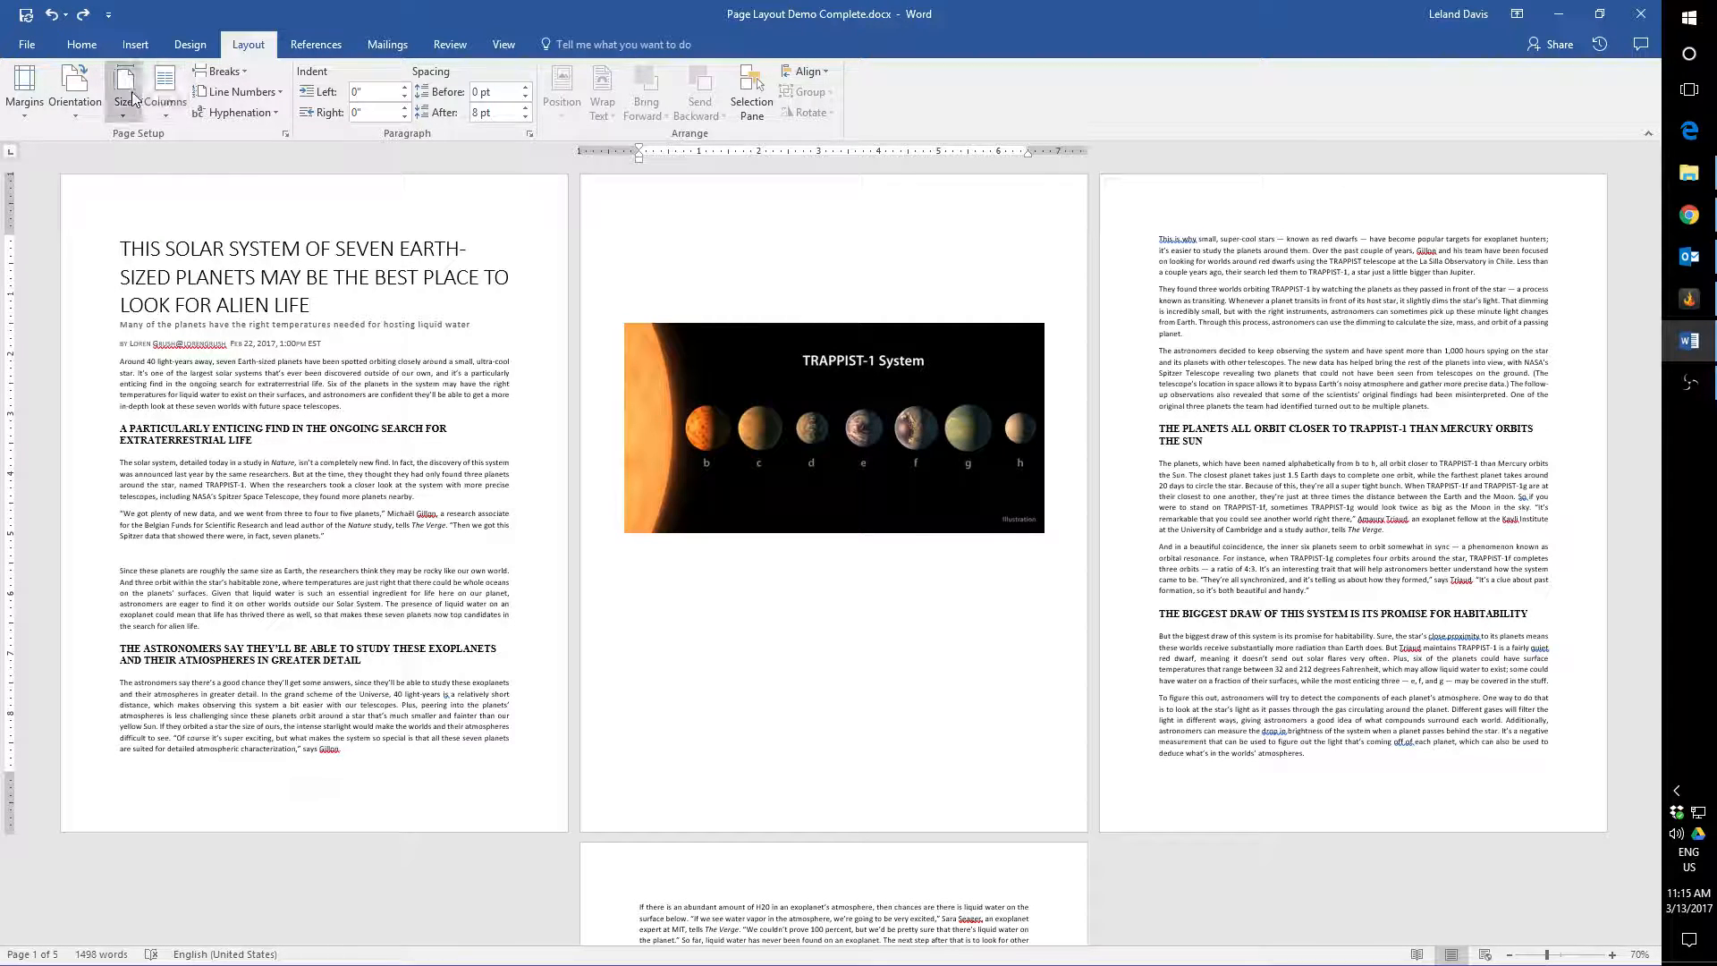
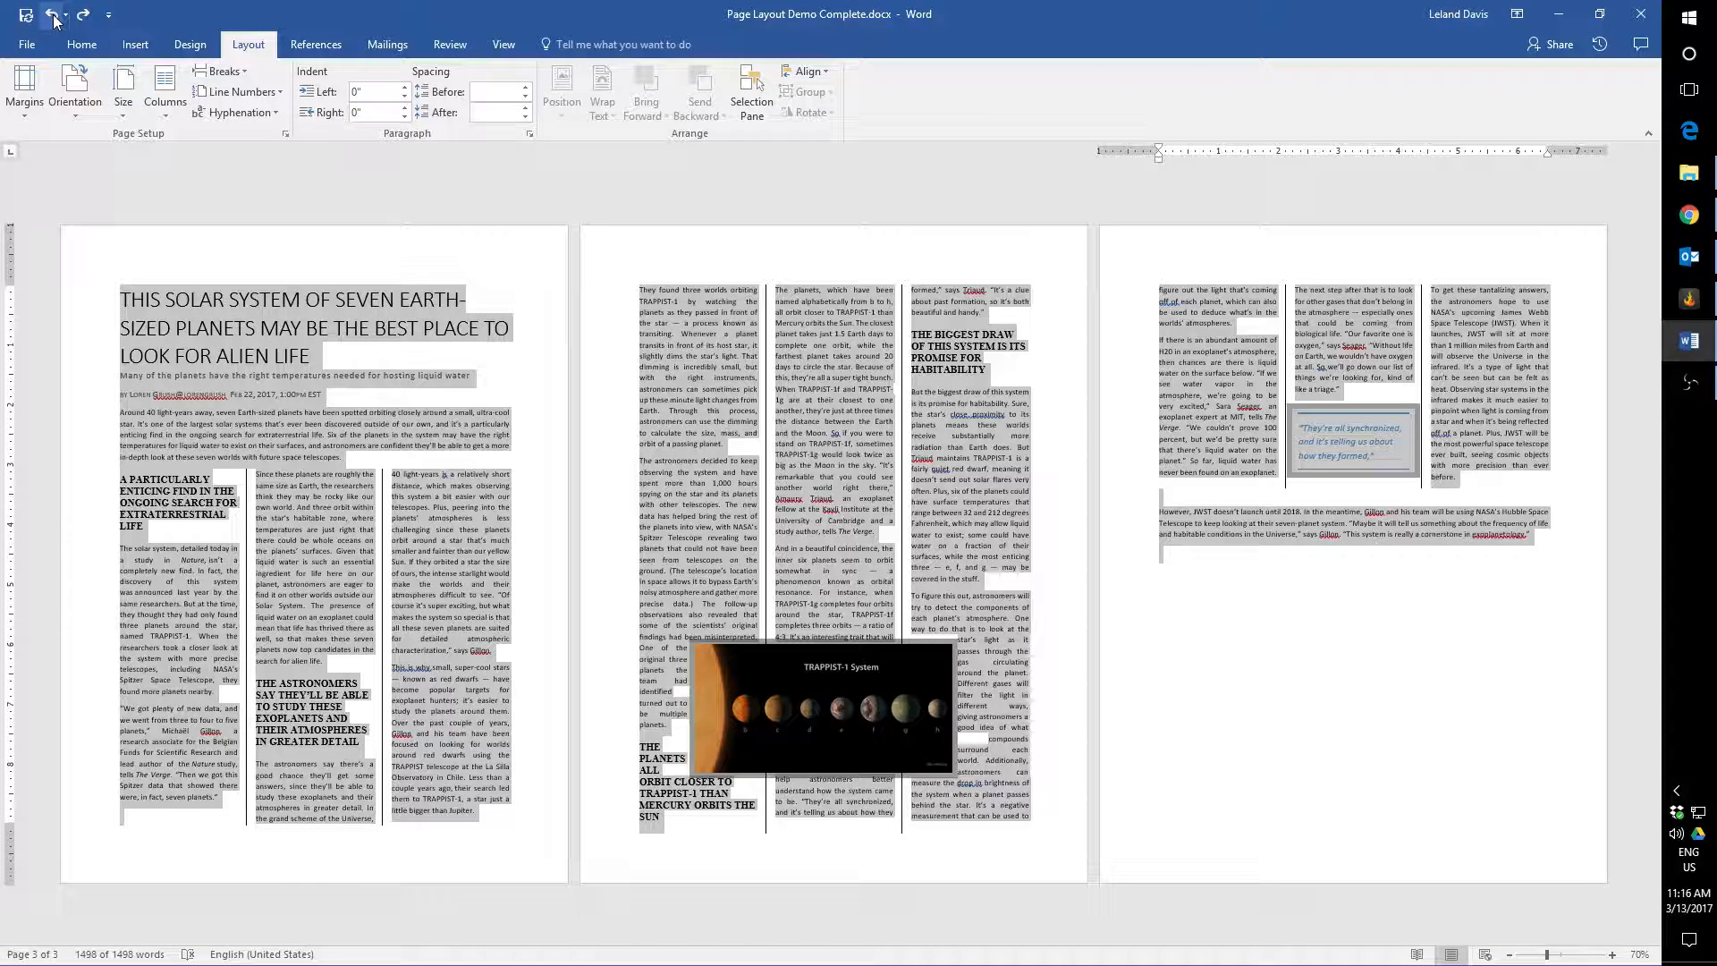
- Undo the remaining edits back to the three-column layout and move the TRAPPIST-1 System picture higher across page 2's first two columns
left_click(52, 15)
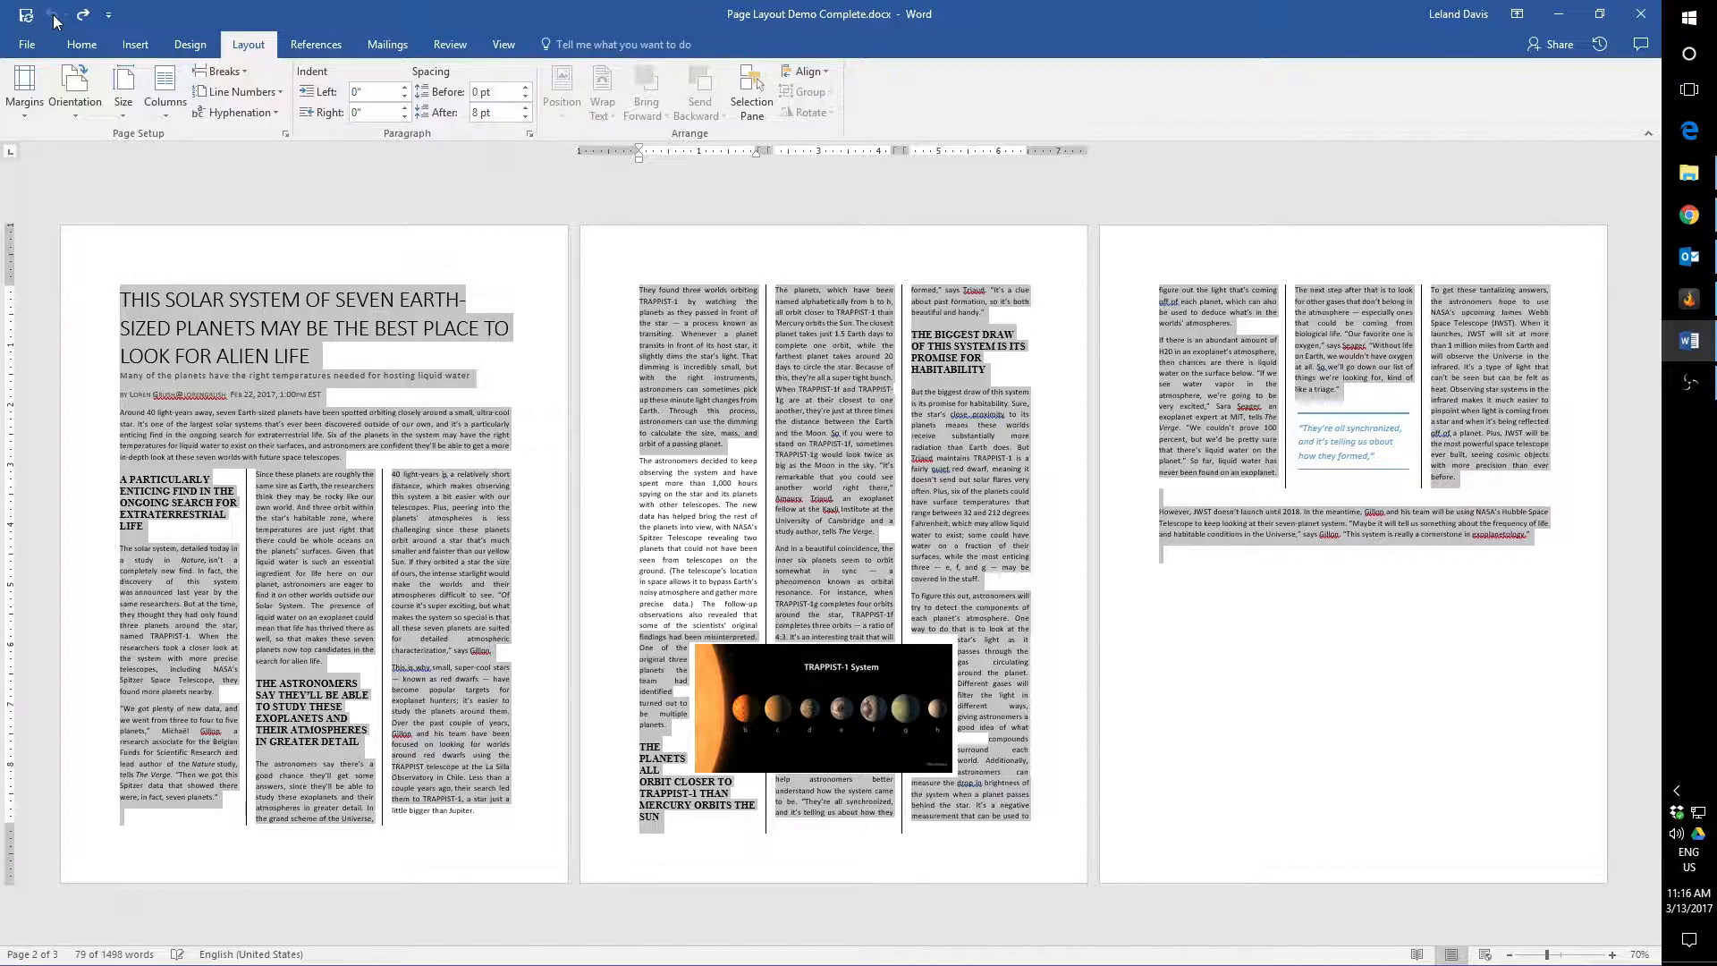
left_click(845, 689)
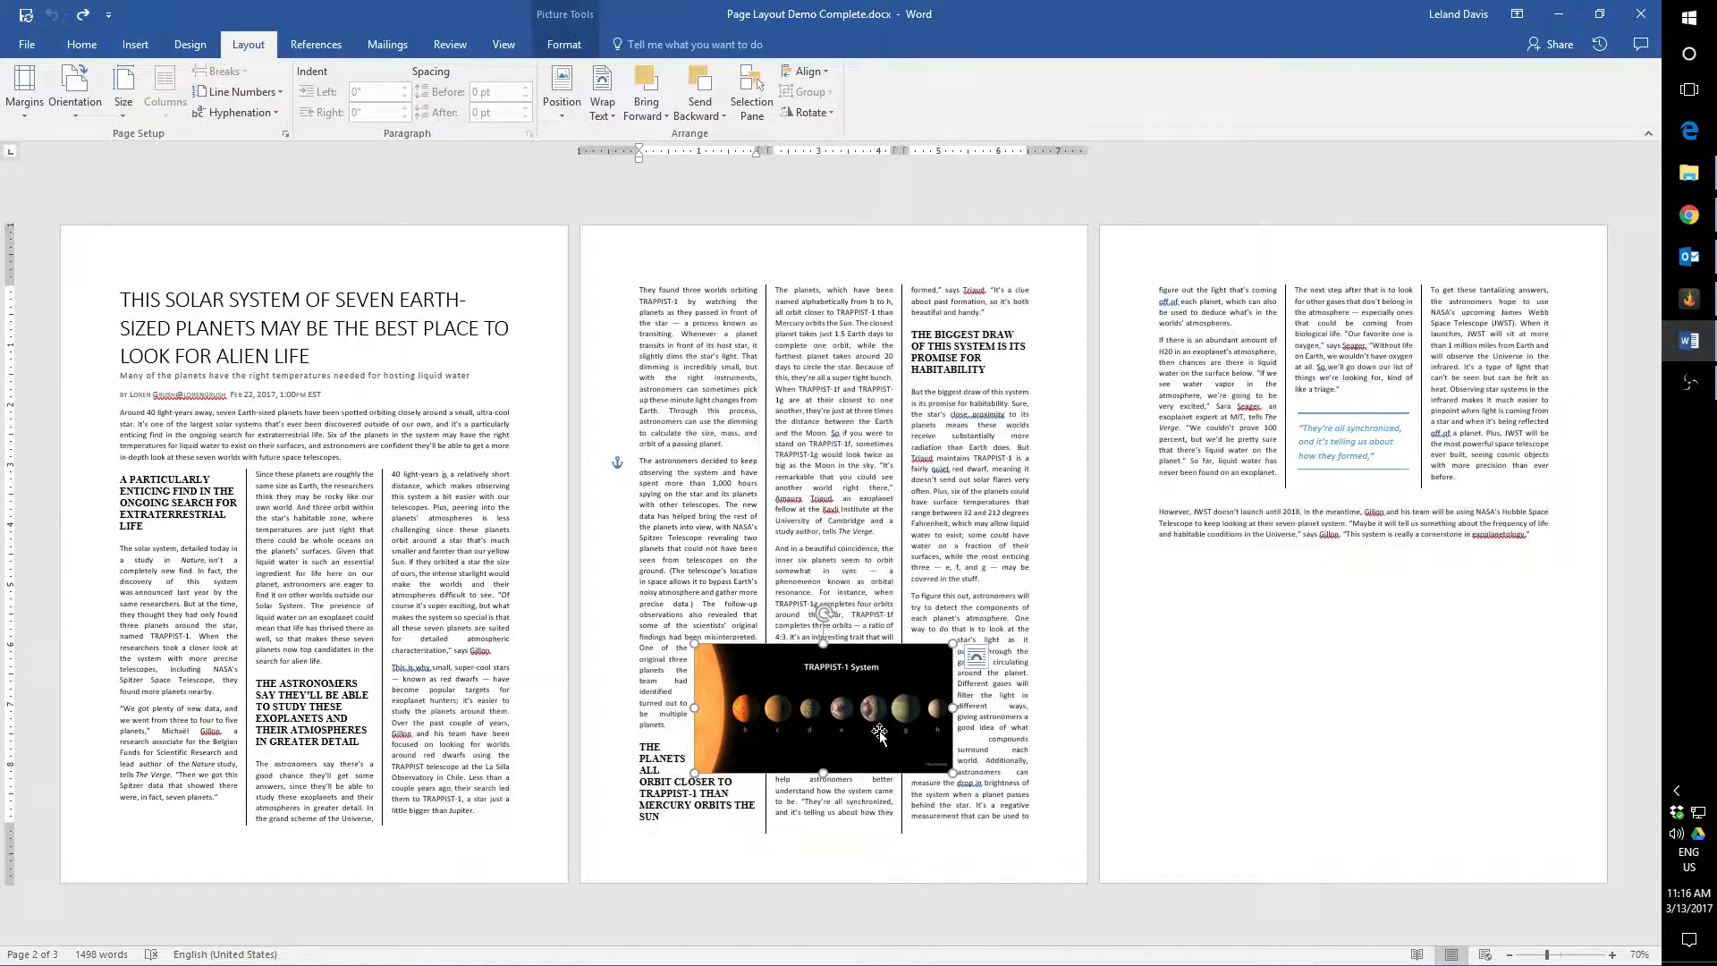
left_click_drag(858, 717, 818, 585)
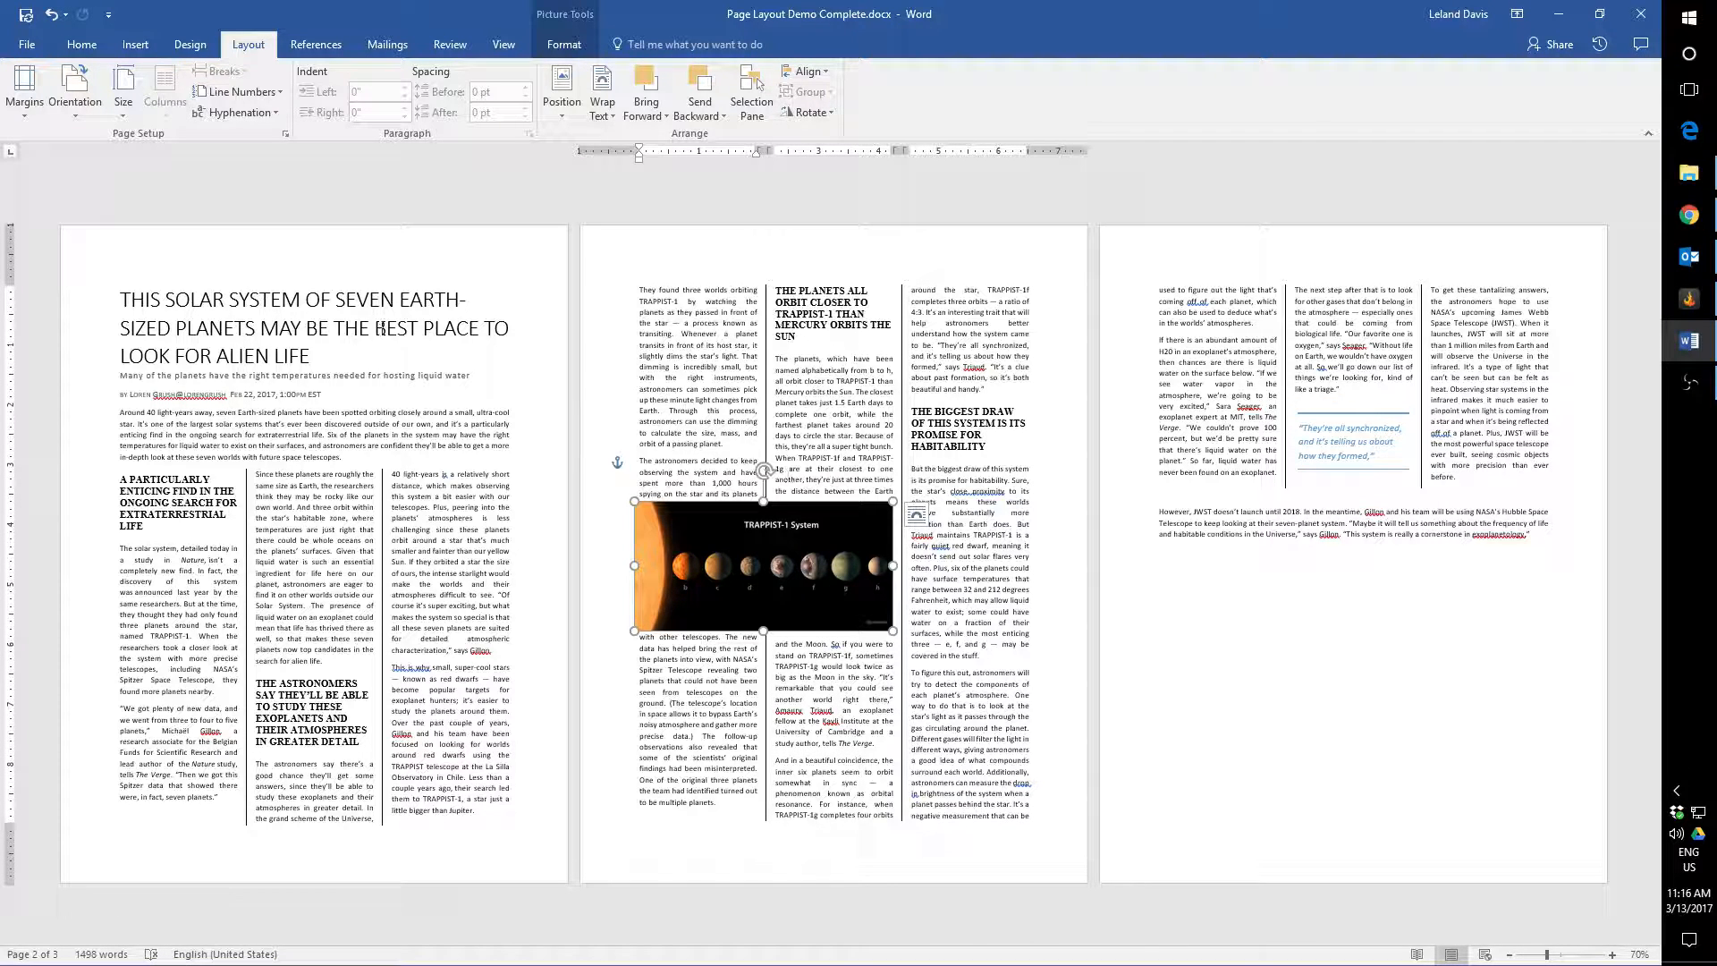
- View the templates available for a new document and return to the article
left_click(131, 107)
left_click(125, 101)
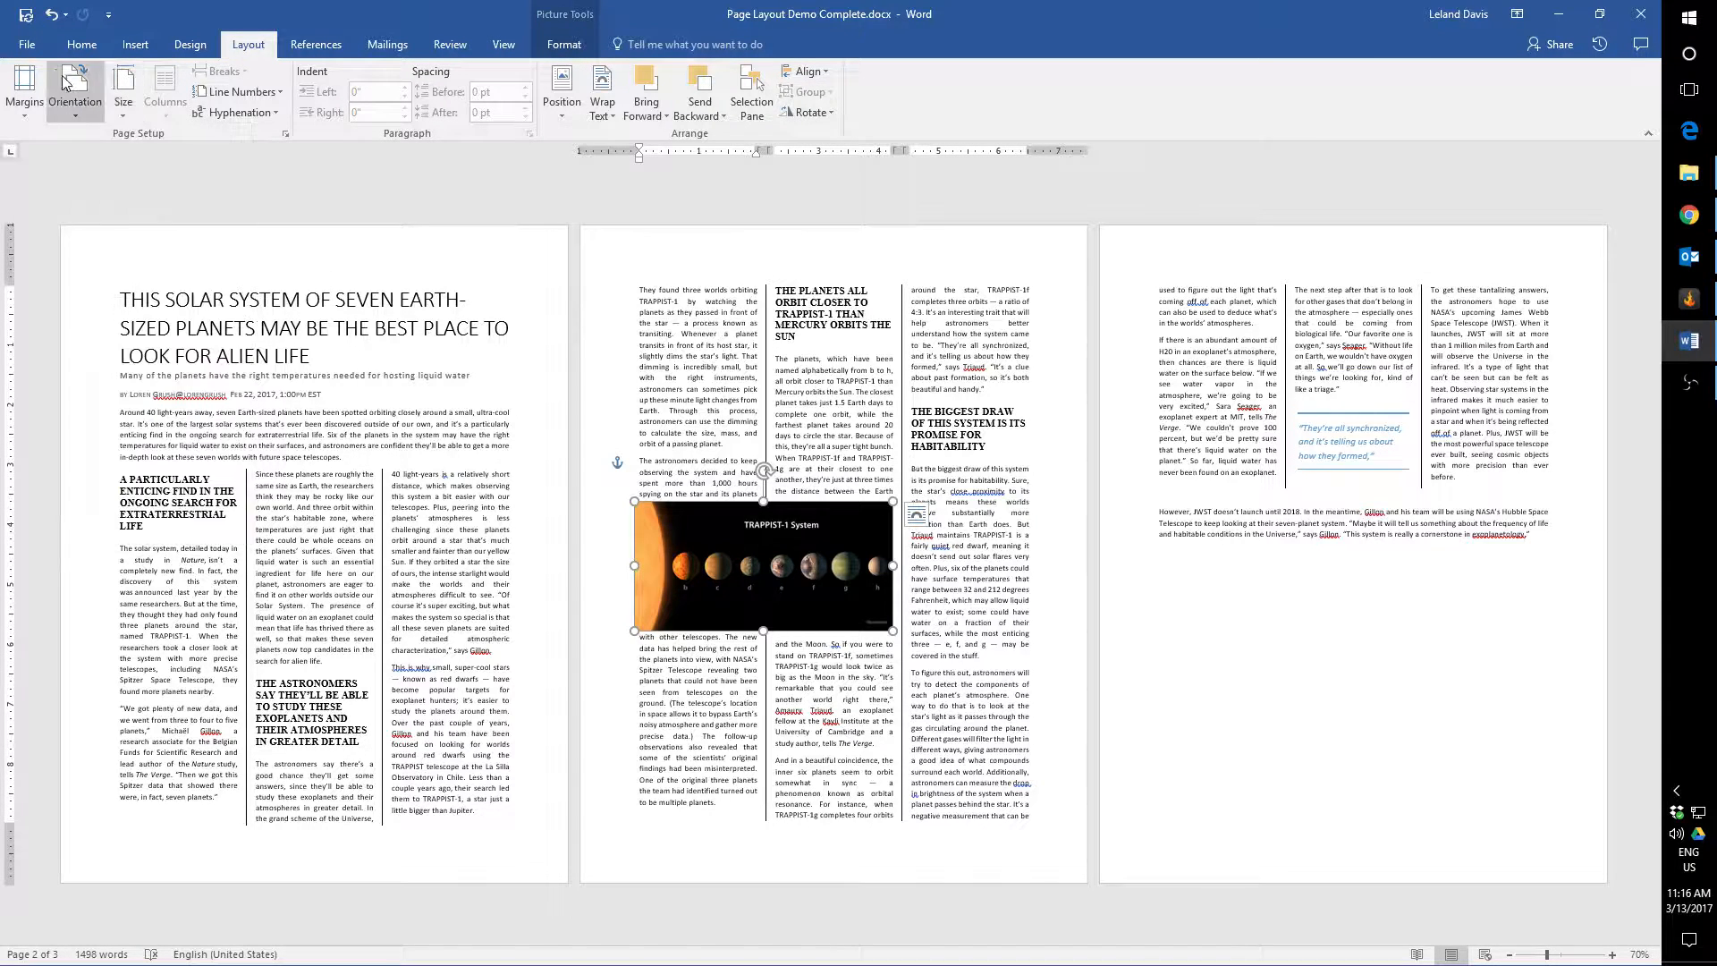
left_click(27, 44)
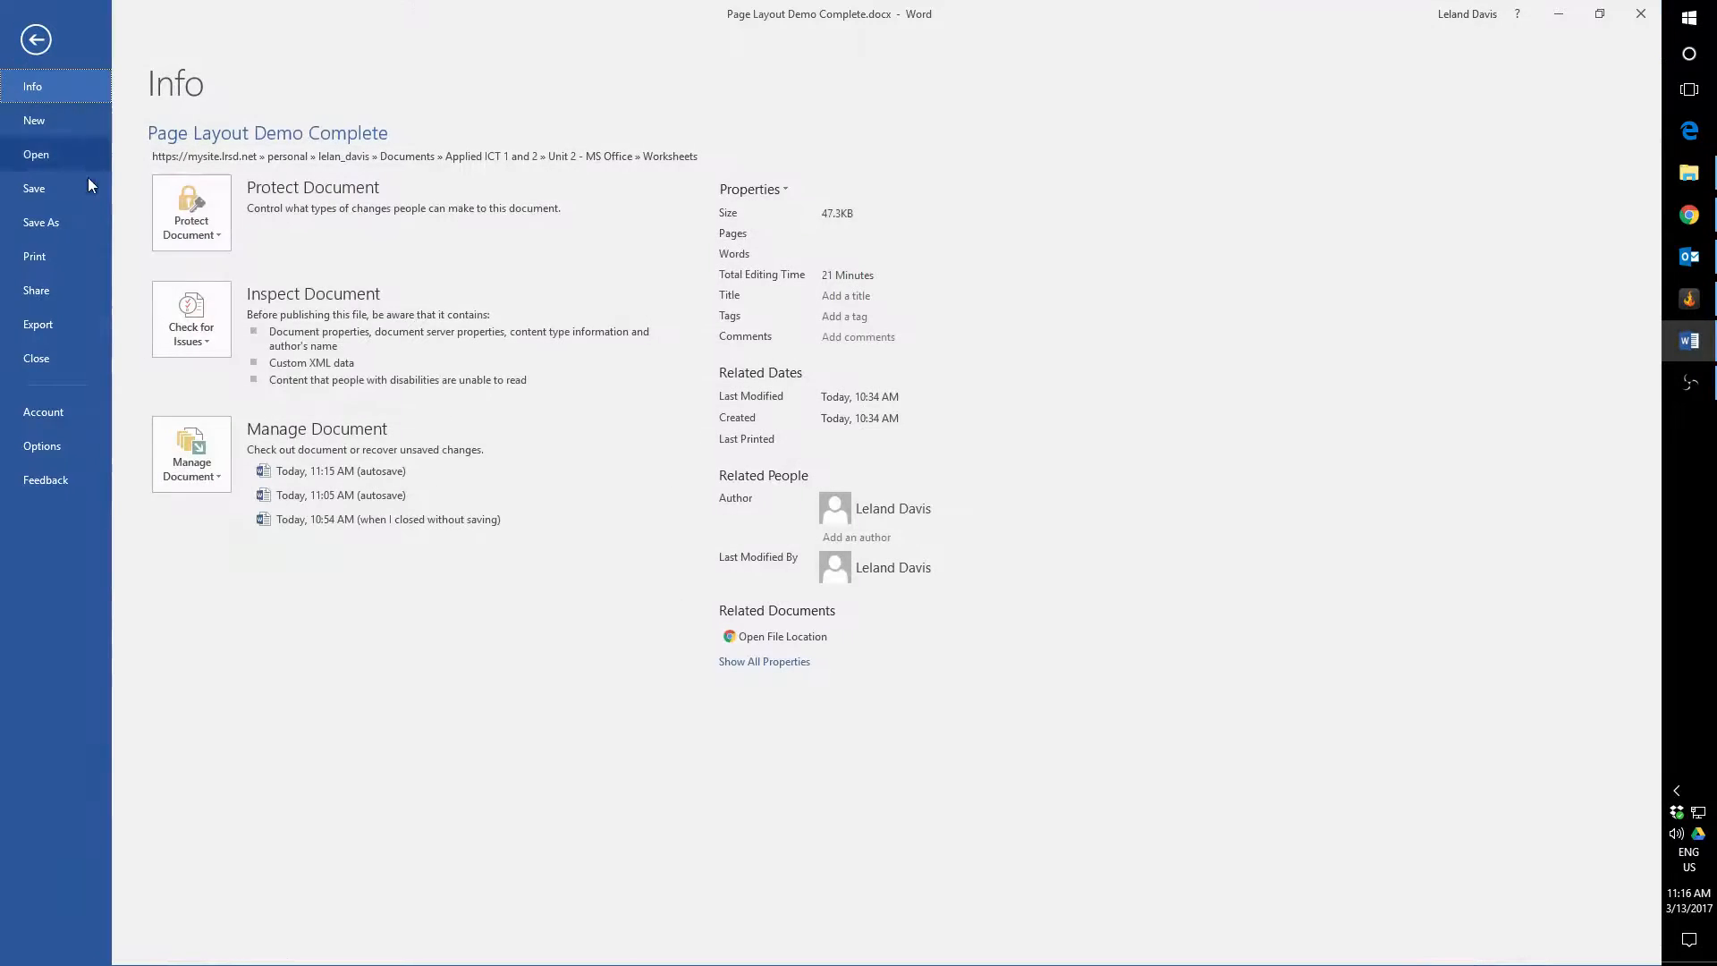
left_click(62, 118)
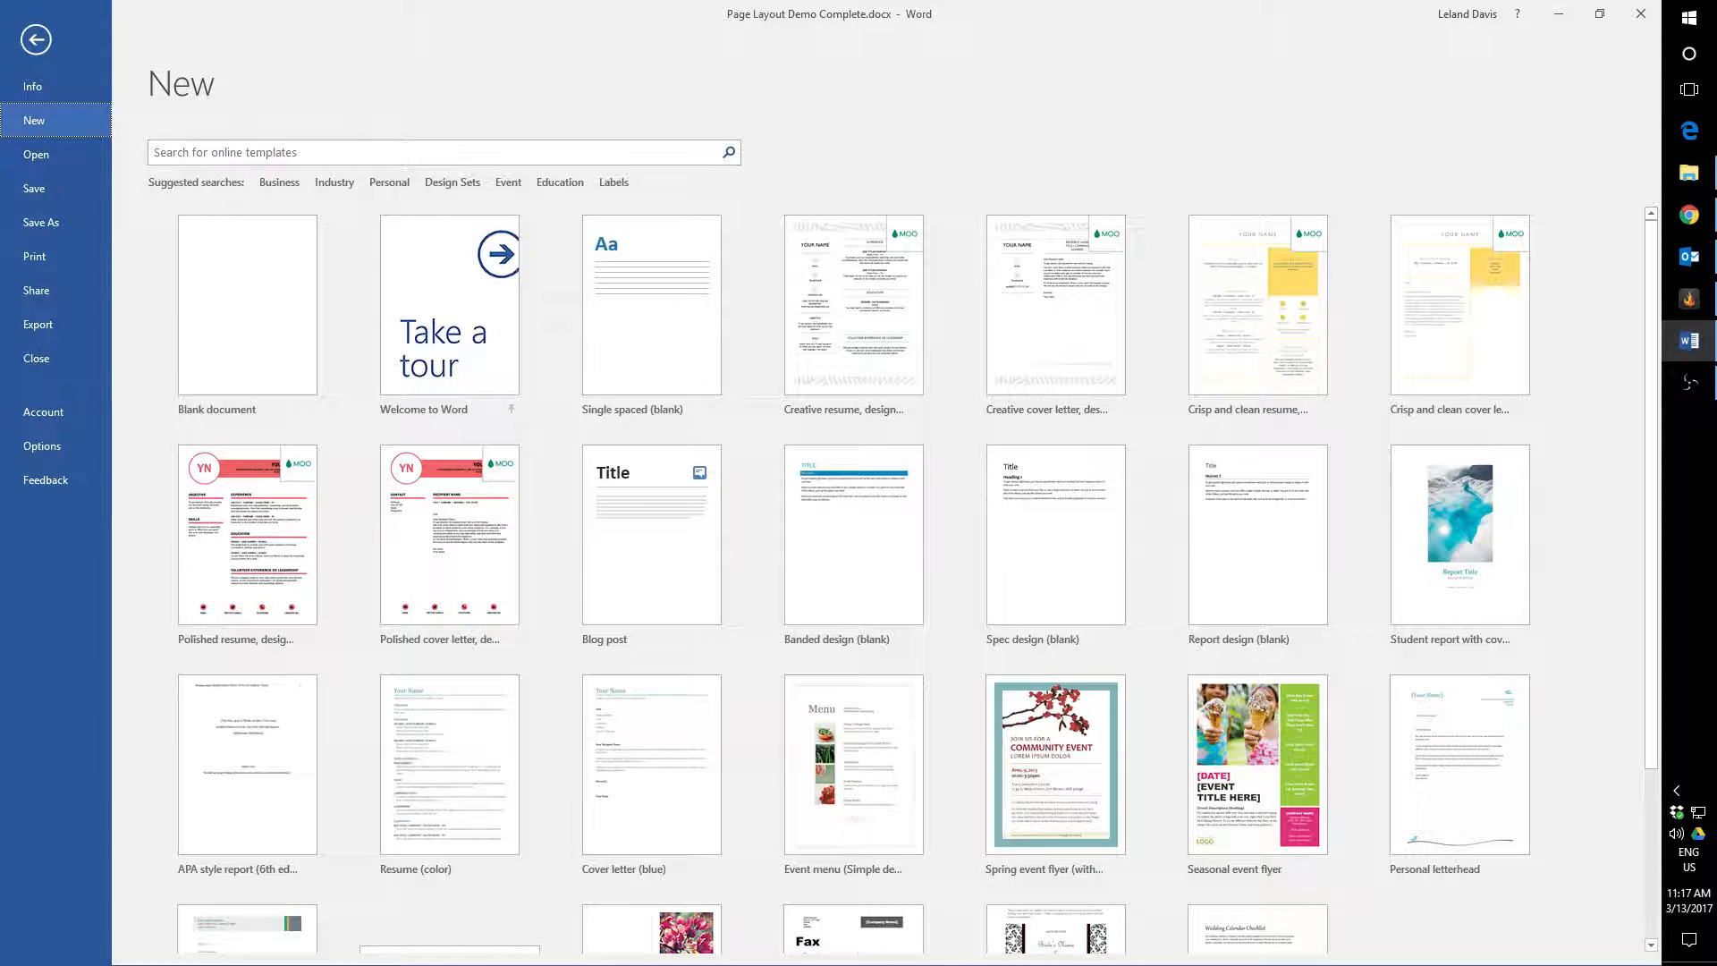
left_click(43, 40)
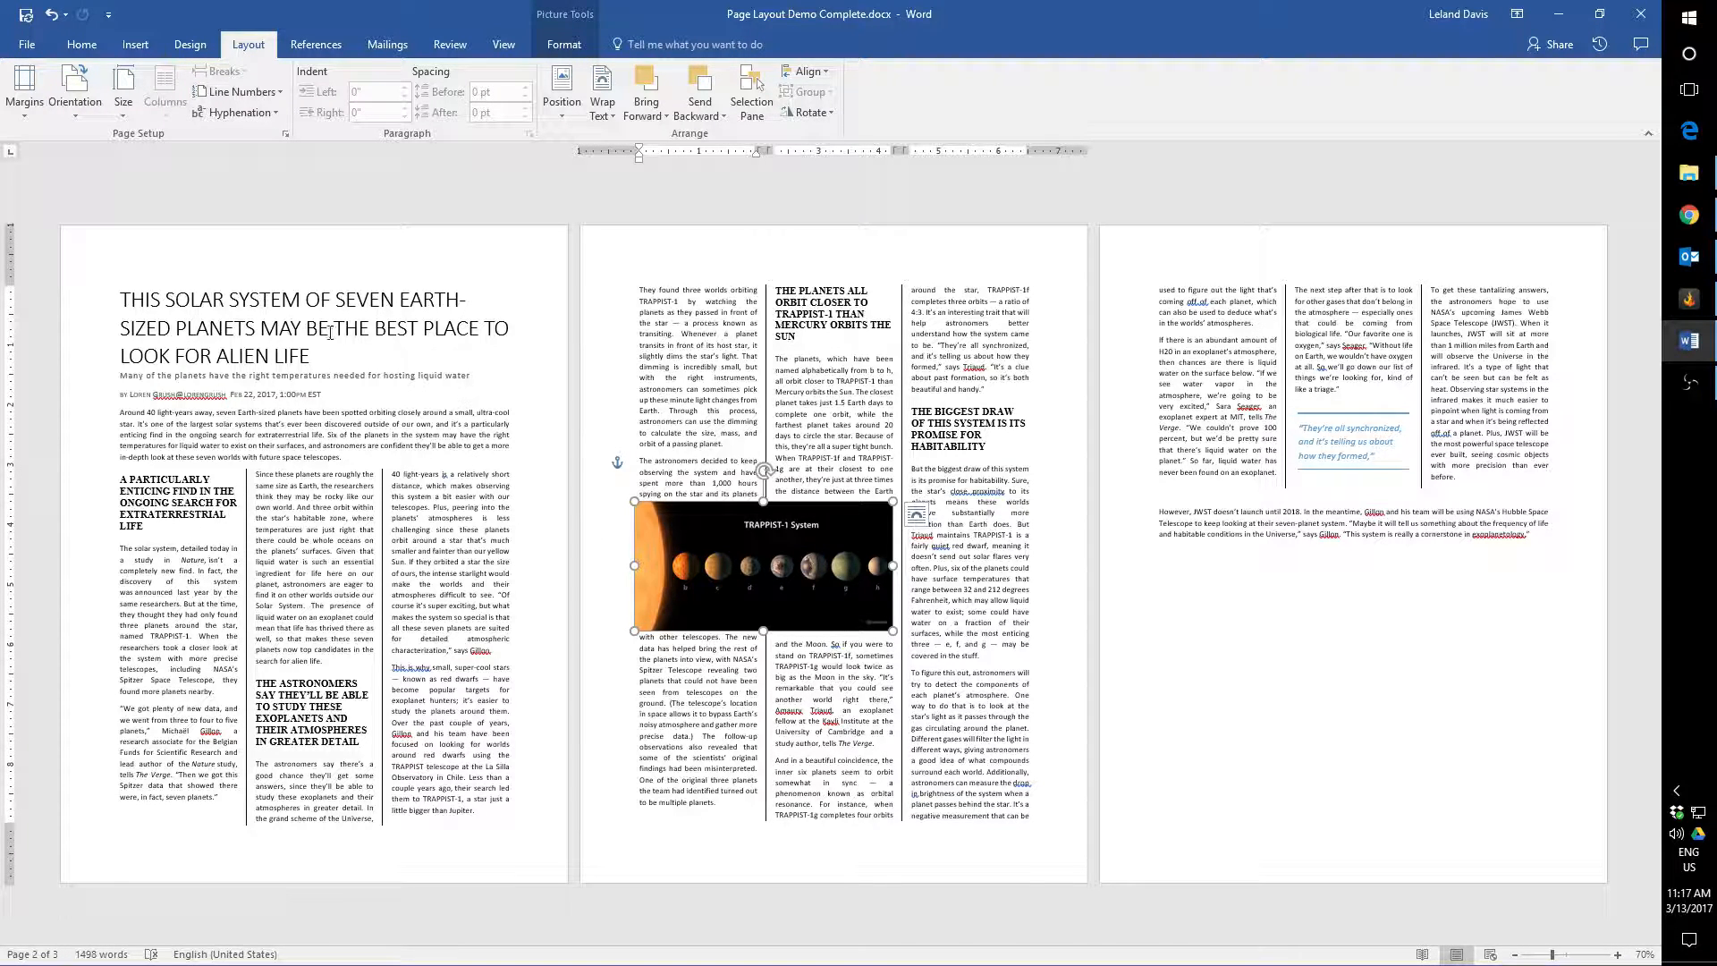
- Place the cursor in the three-column text on page 1 and open the detailed paper size settings
left_click(314, 506)
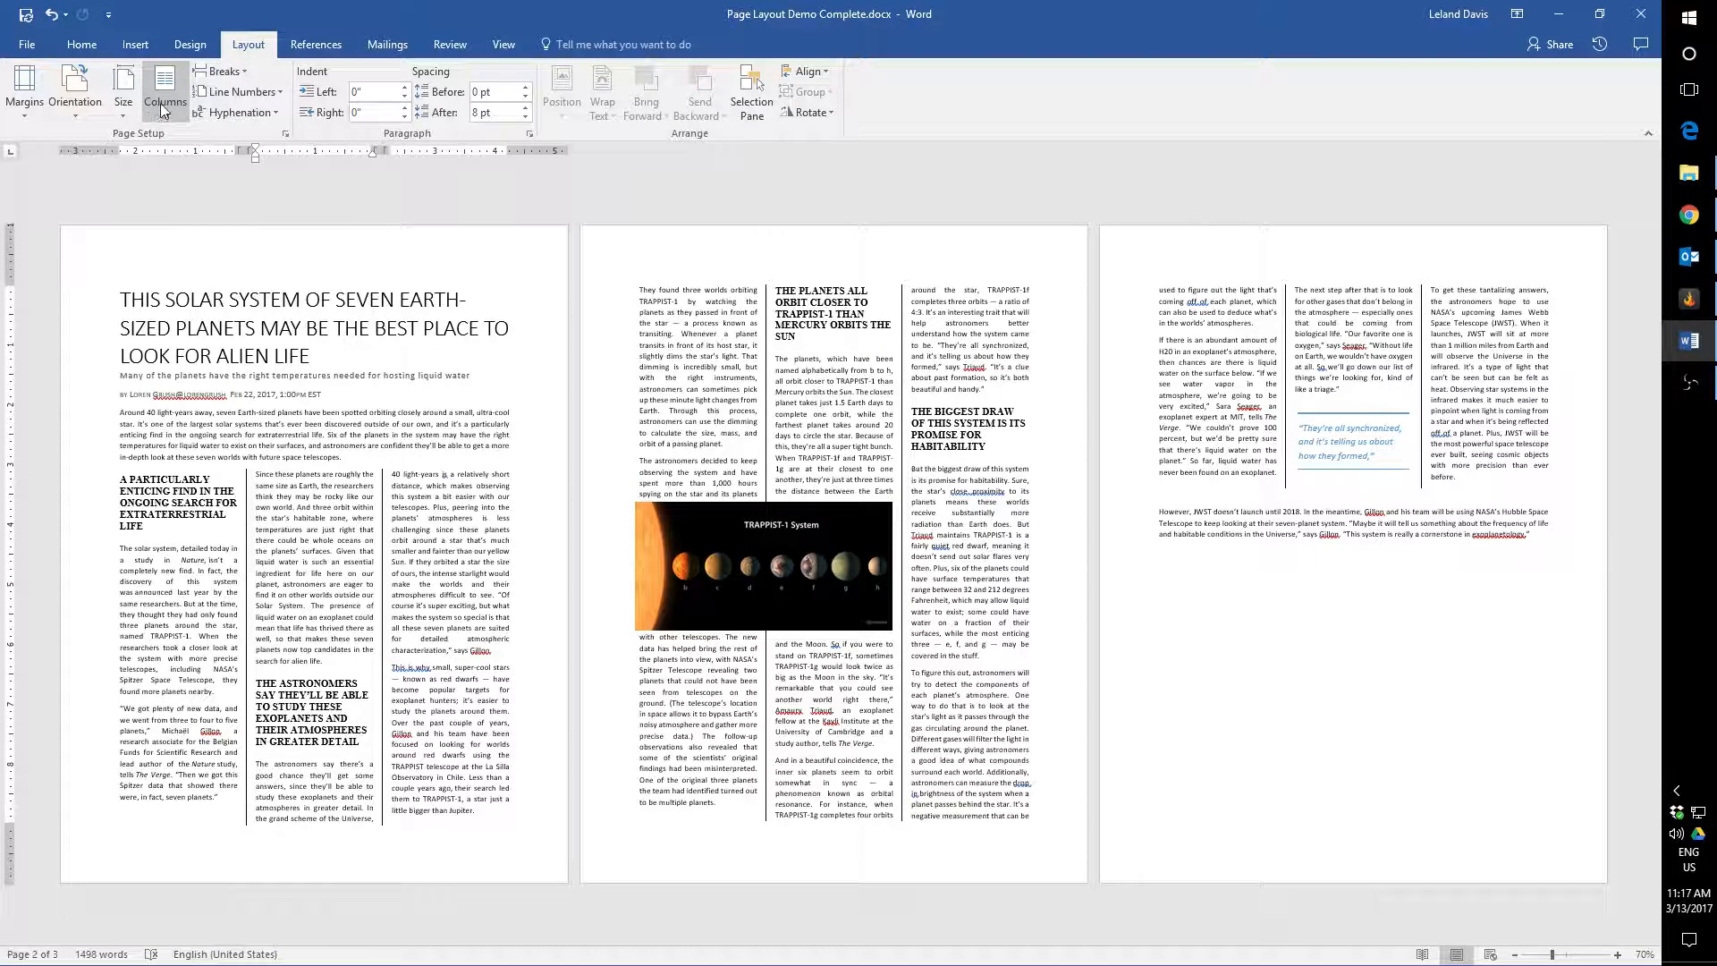
left_click(165, 101)
left_click(125, 102)
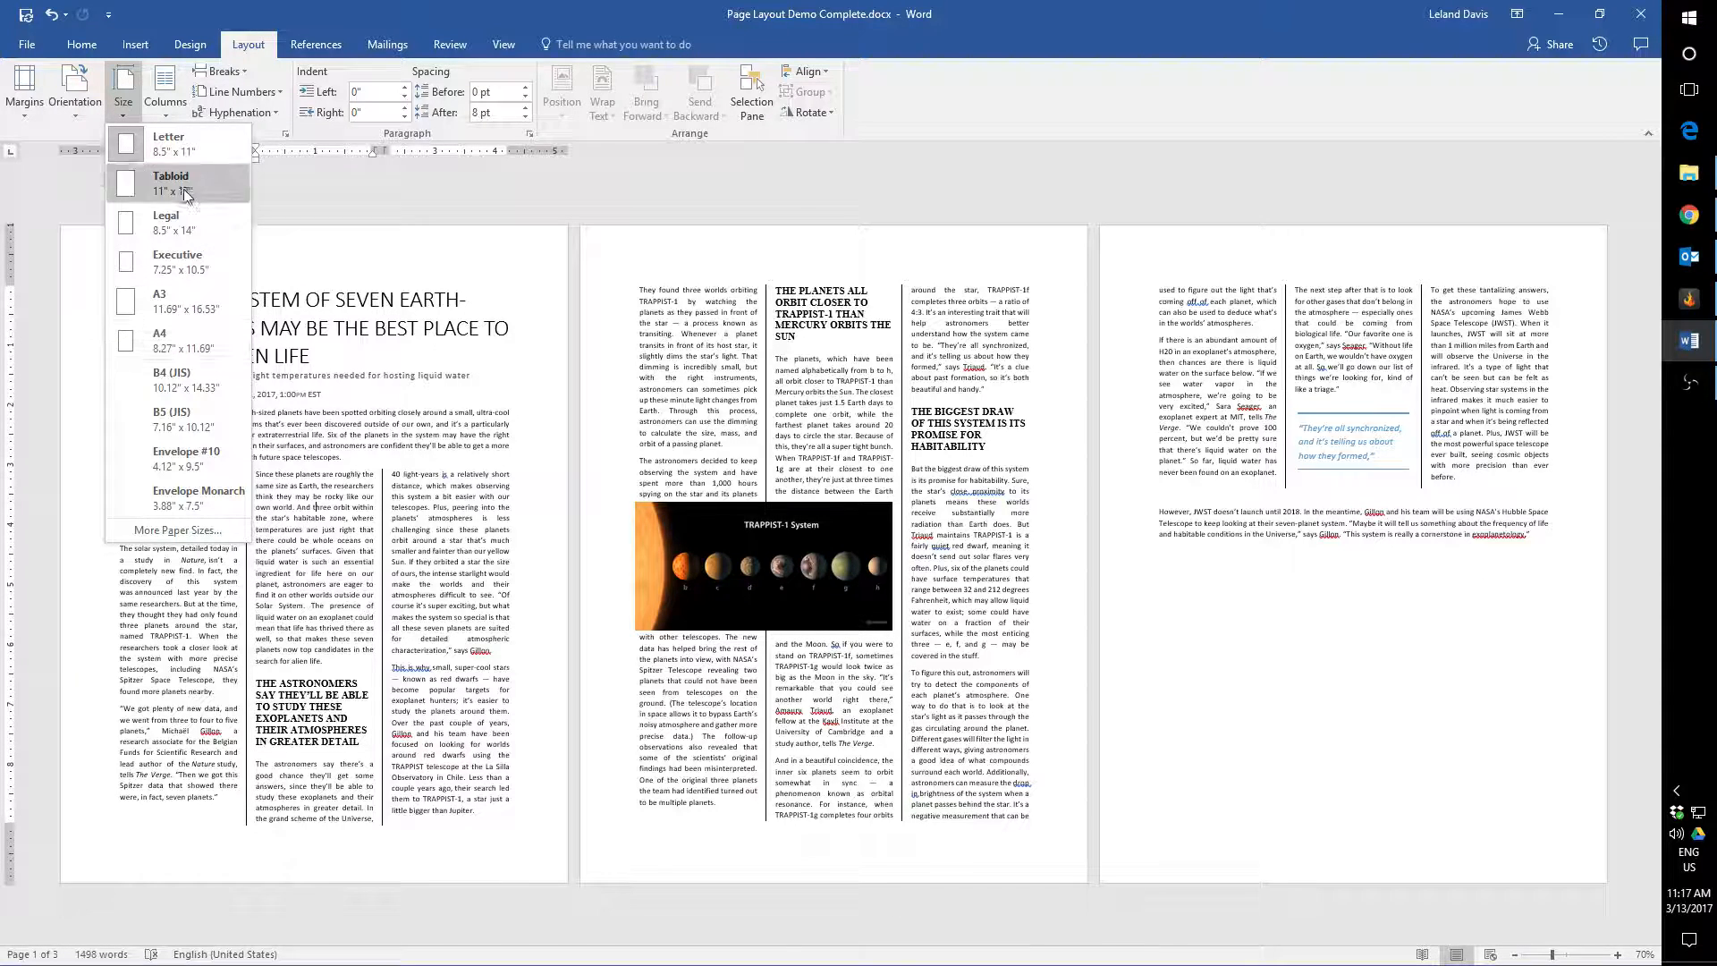
left_click(172, 537)
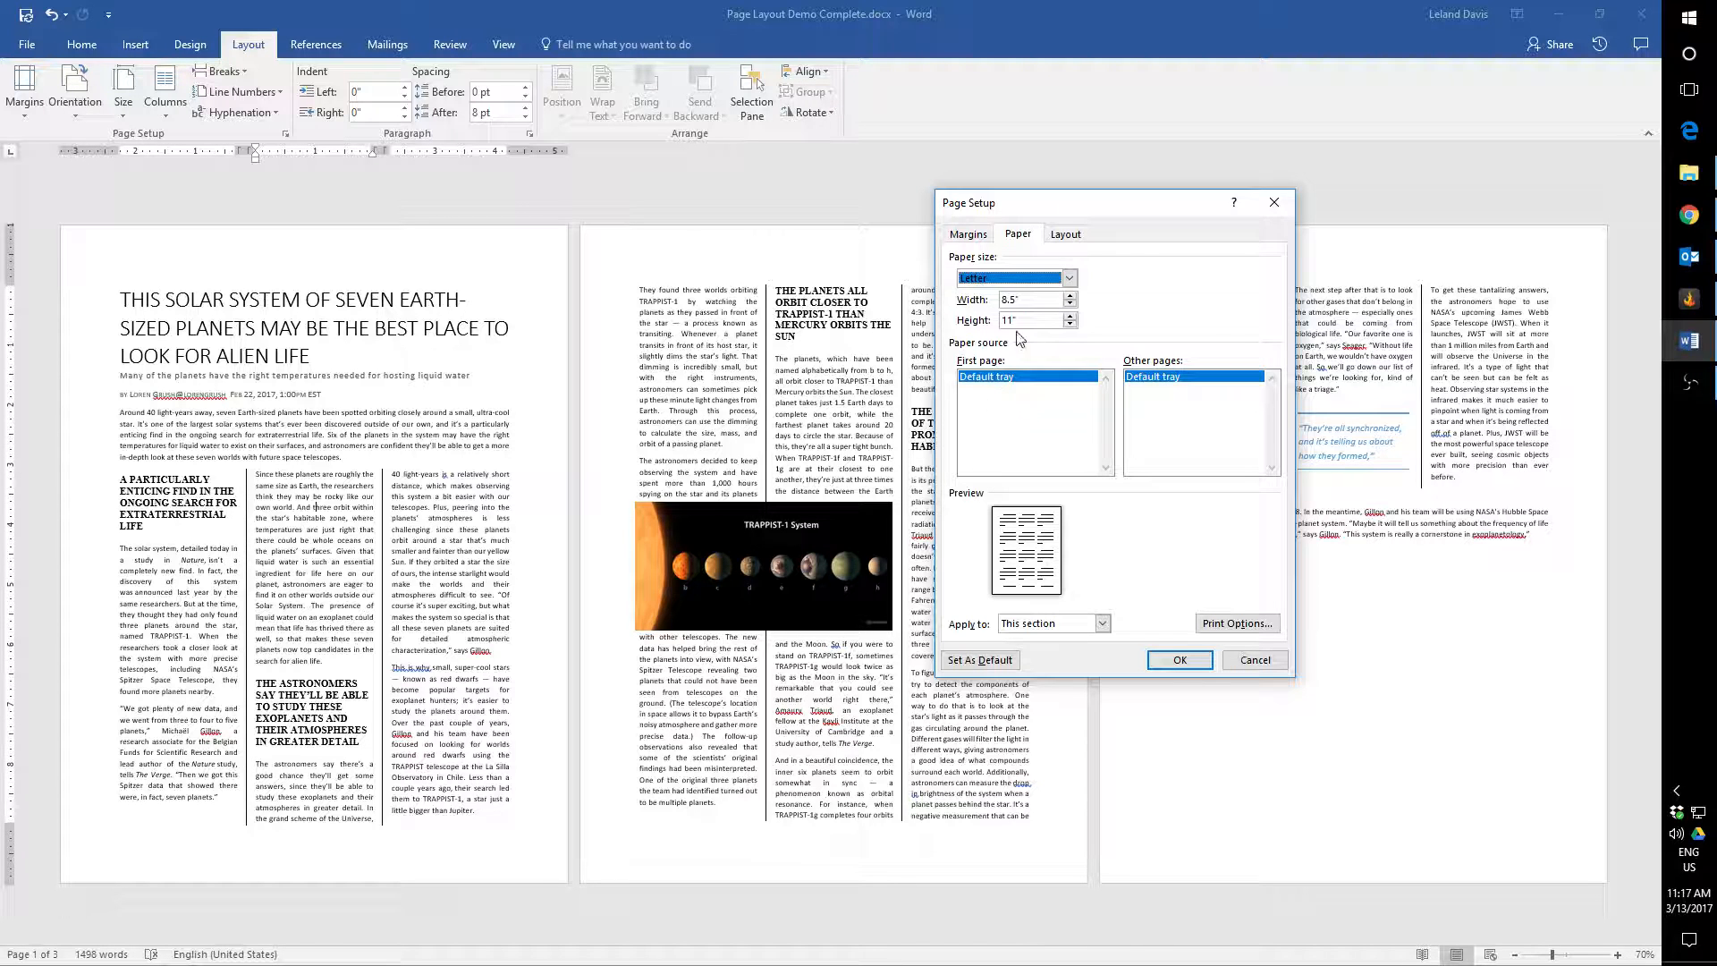
- Examine the available preset paper sizes, from Letter and Tabloid through the envelope formats to Custom size
left_click(1071, 280)
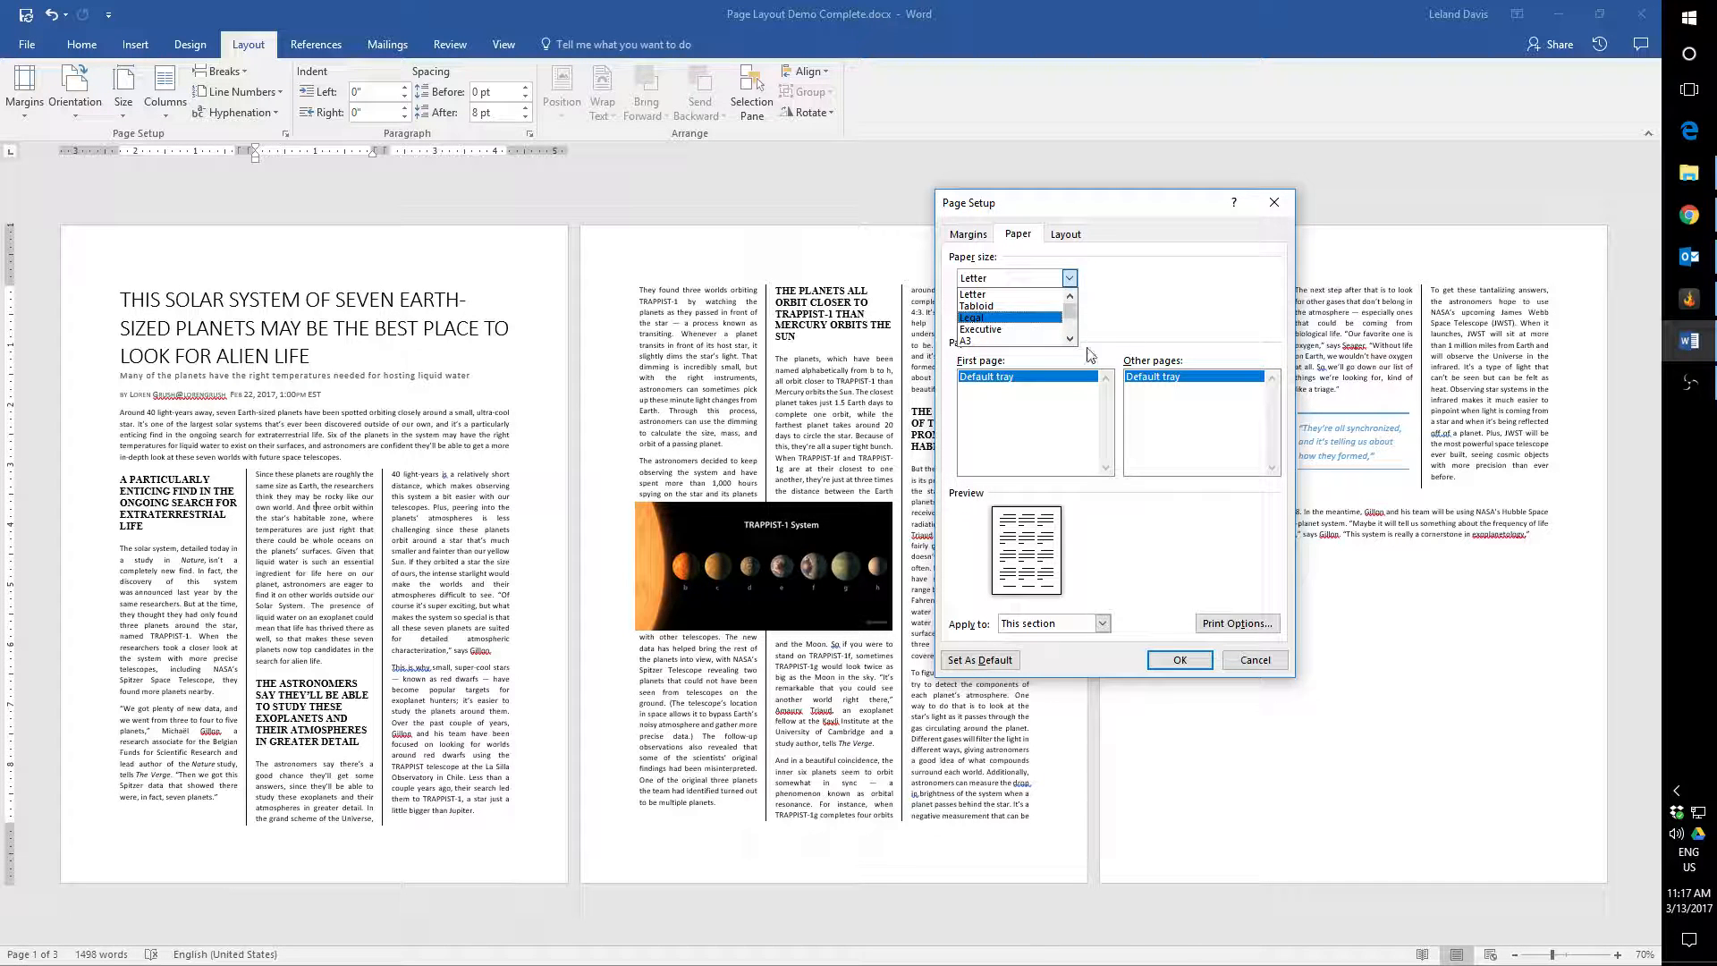
left_click(1070, 339)
left_click(1070, 339)
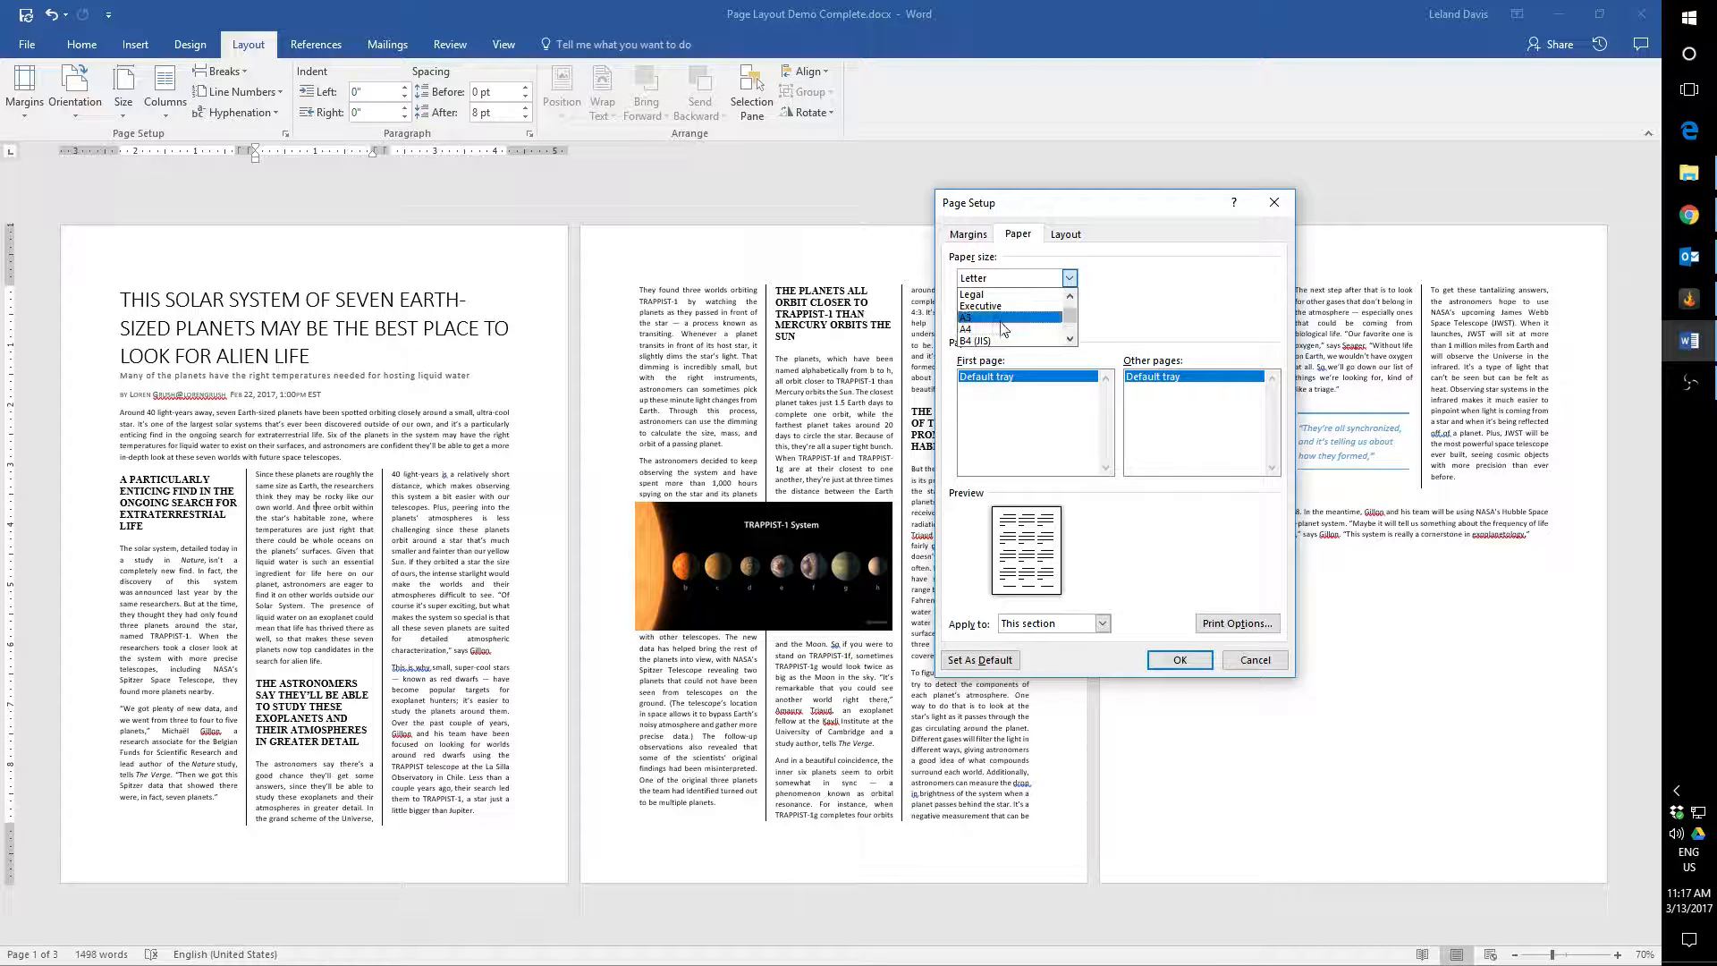
left_click(1073, 340)
left_click(1072, 340)
left_click(1073, 340)
left_click(1073, 340)
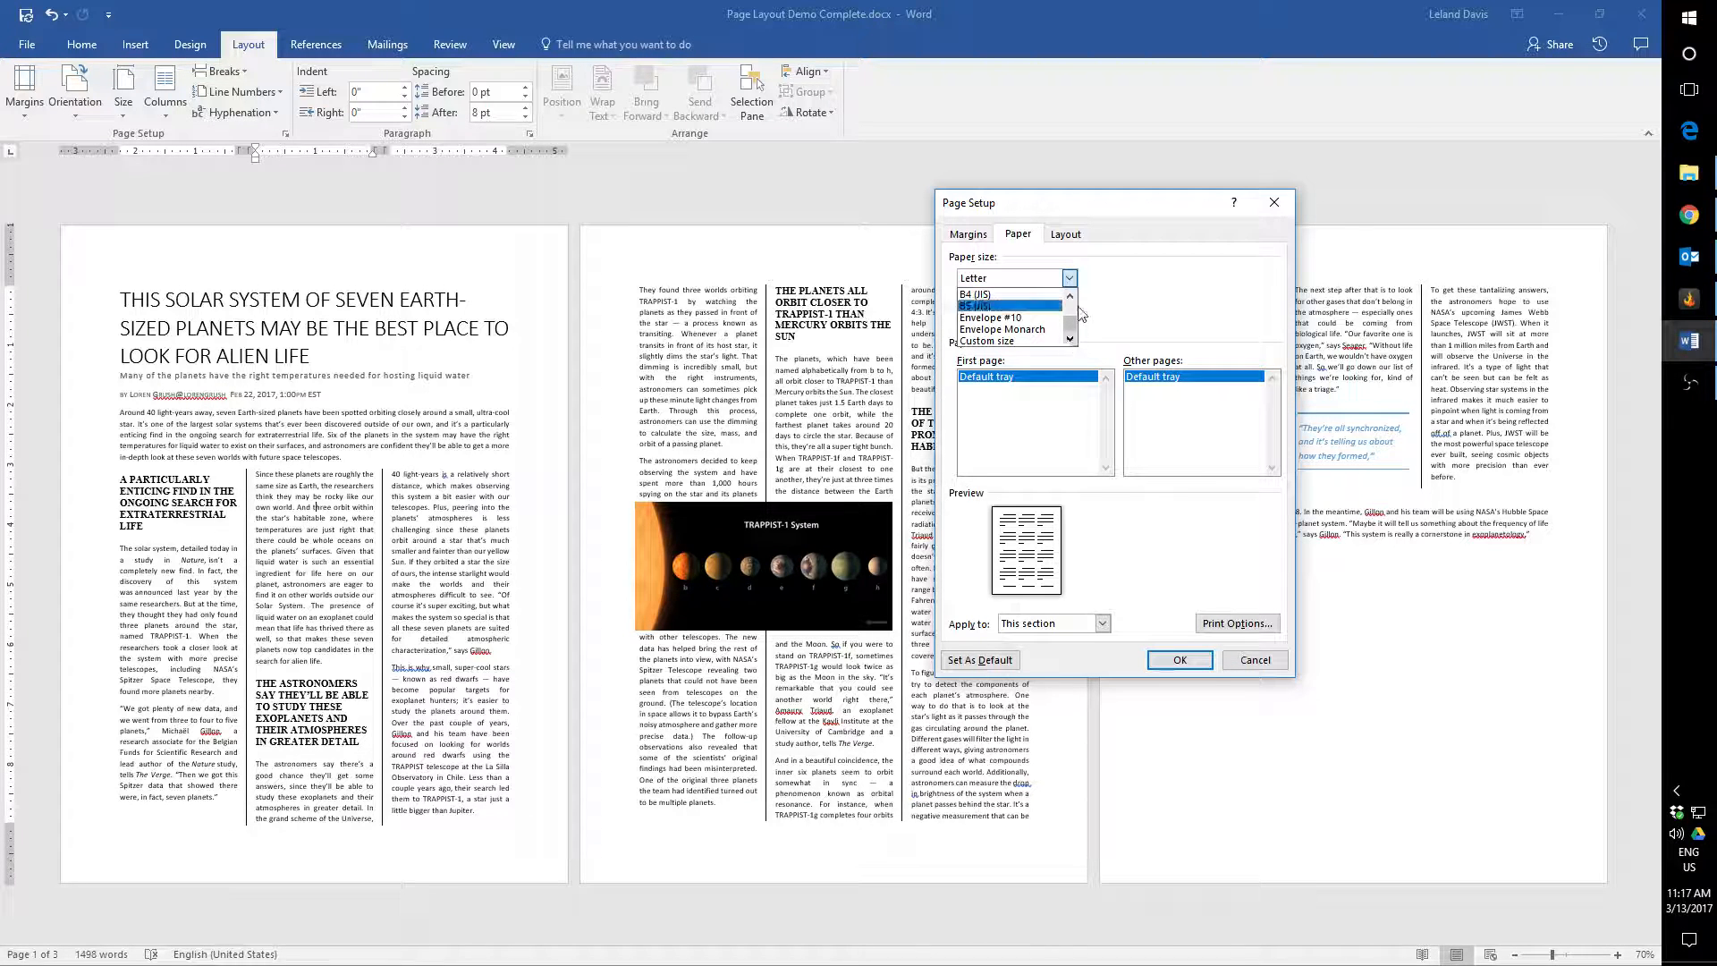
left_click(1070, 295)
left_click(1070, 296)
left_click(1070, 295)
left_click(1070, 296)
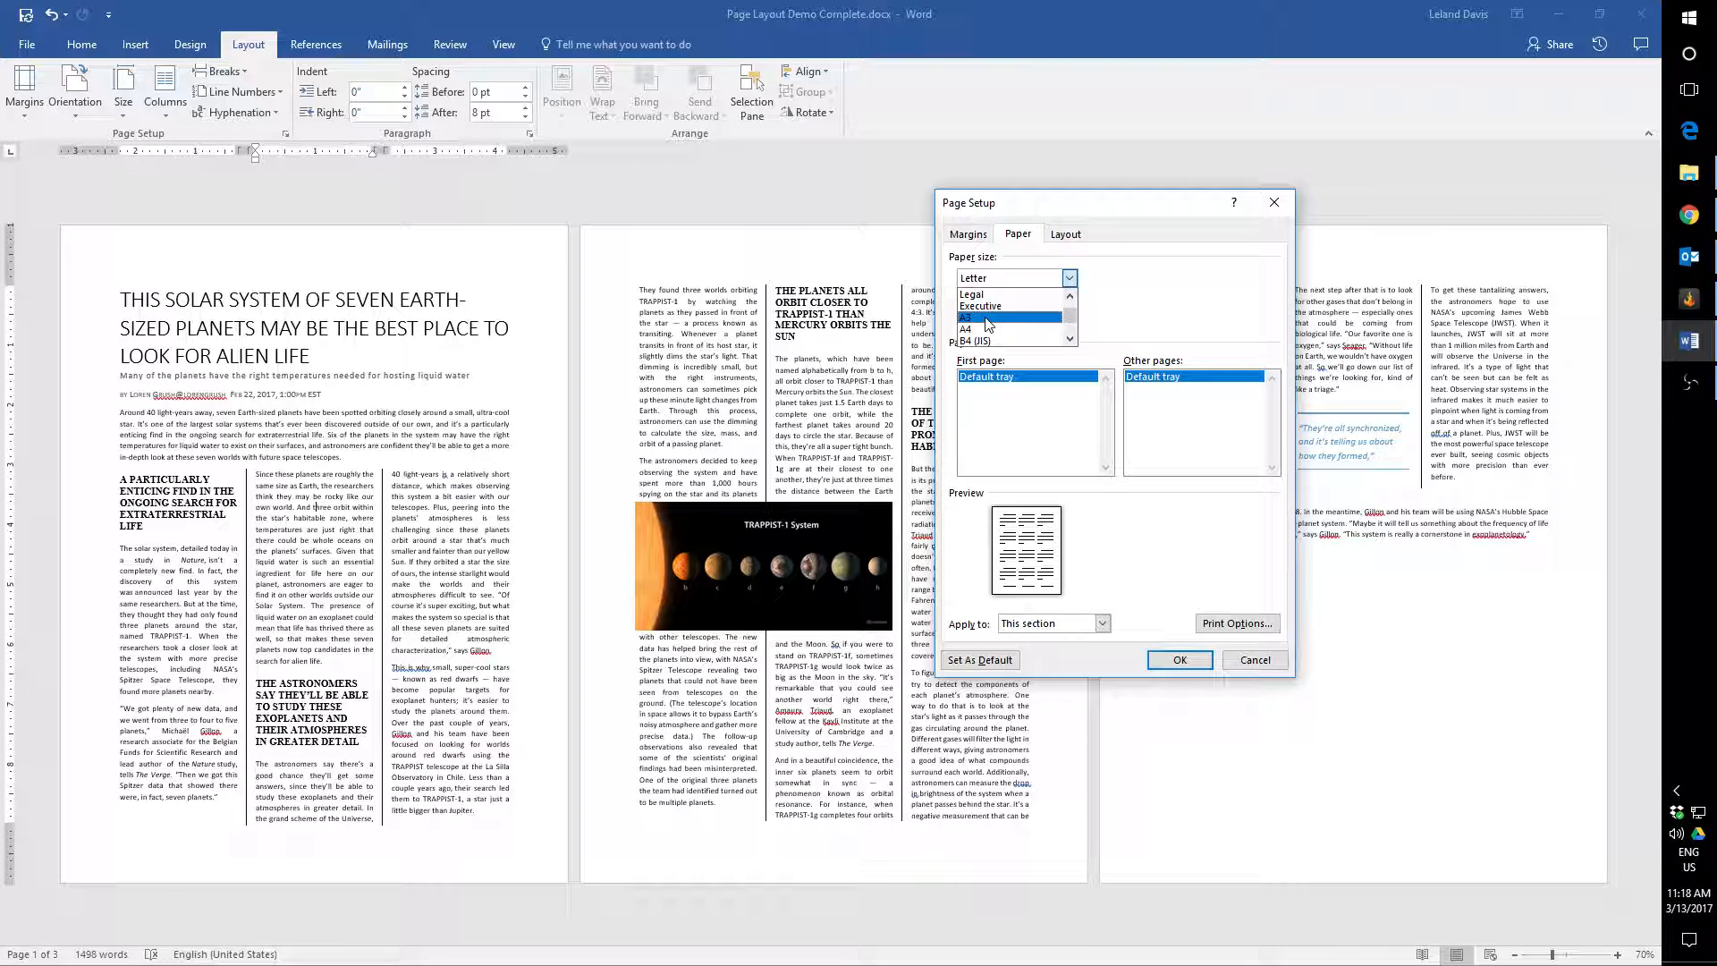
- Choose Legal as the paper size for the current section
left_click(1072, 297)
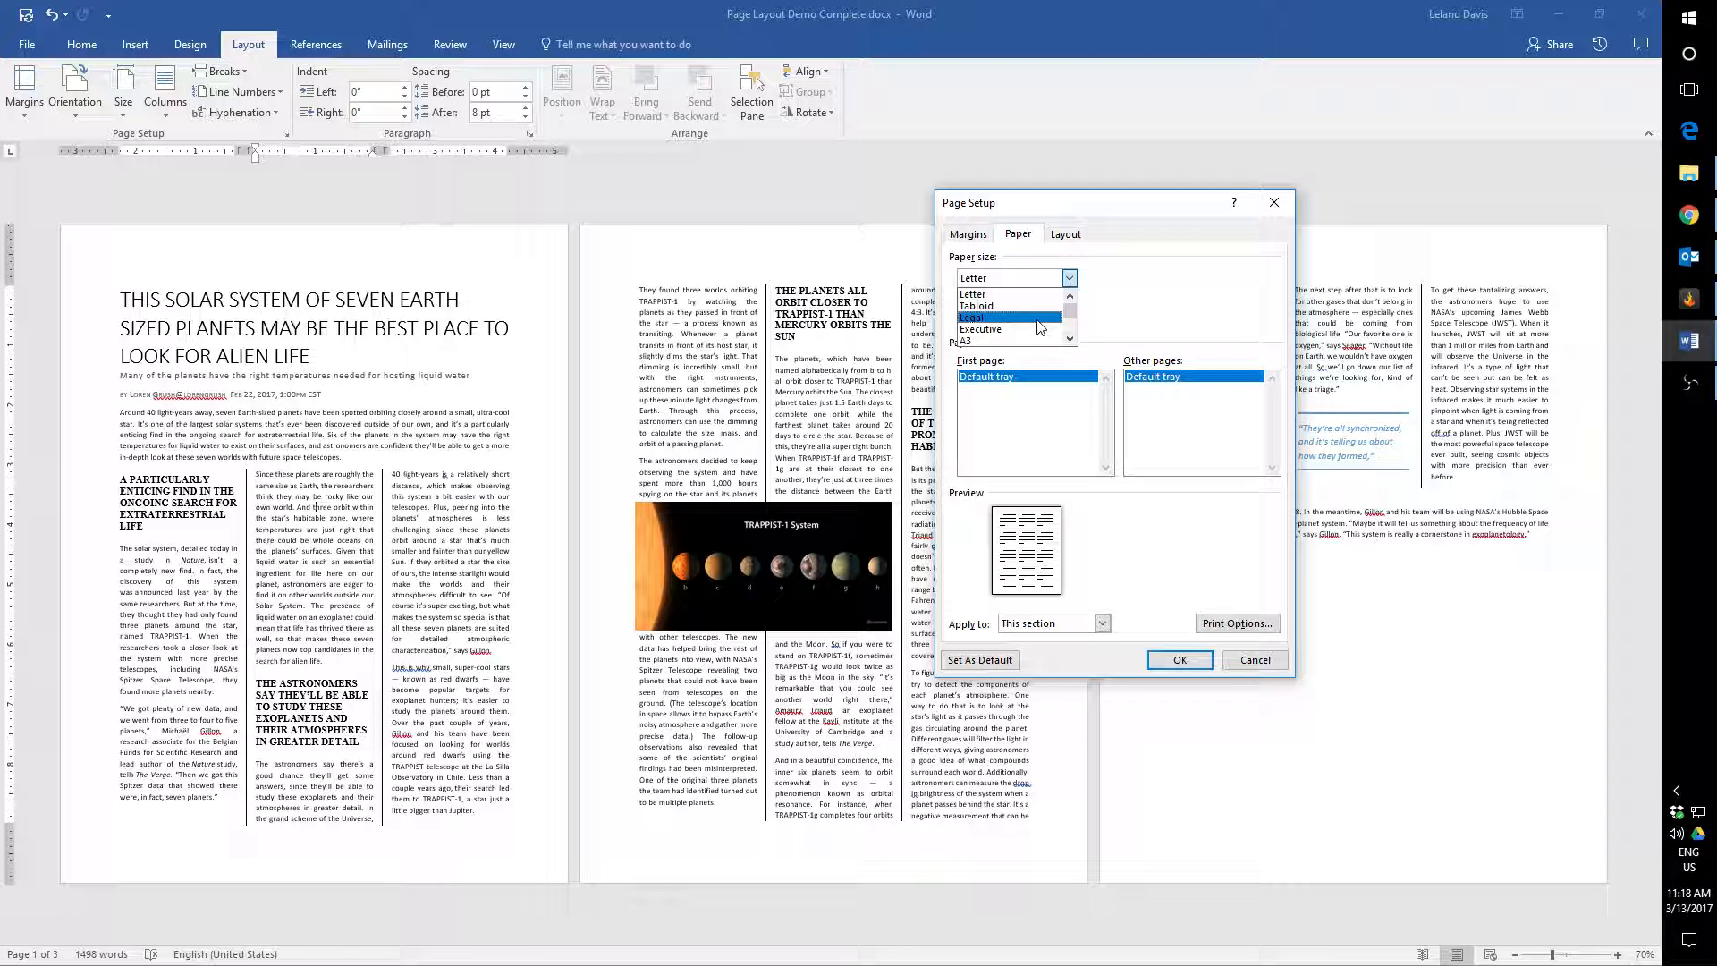
left_click(1038, 319)
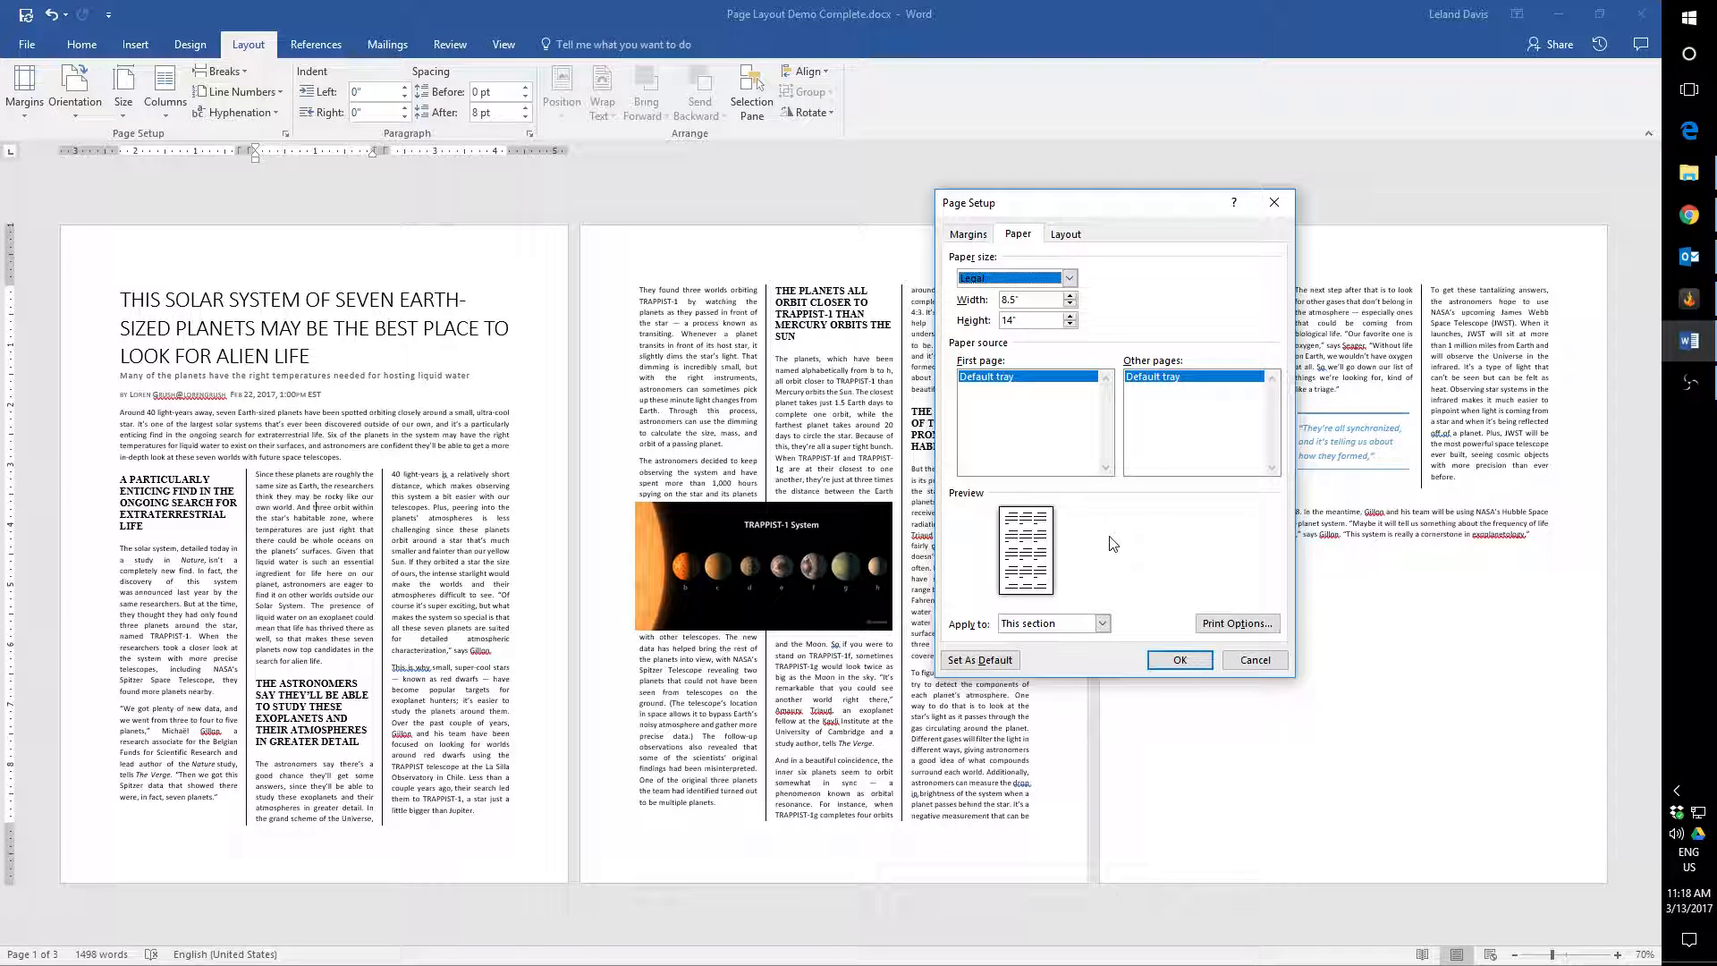
- Apply A3 paper to only the three-column section, review the result and undo the size change
left_click(1072, 279)
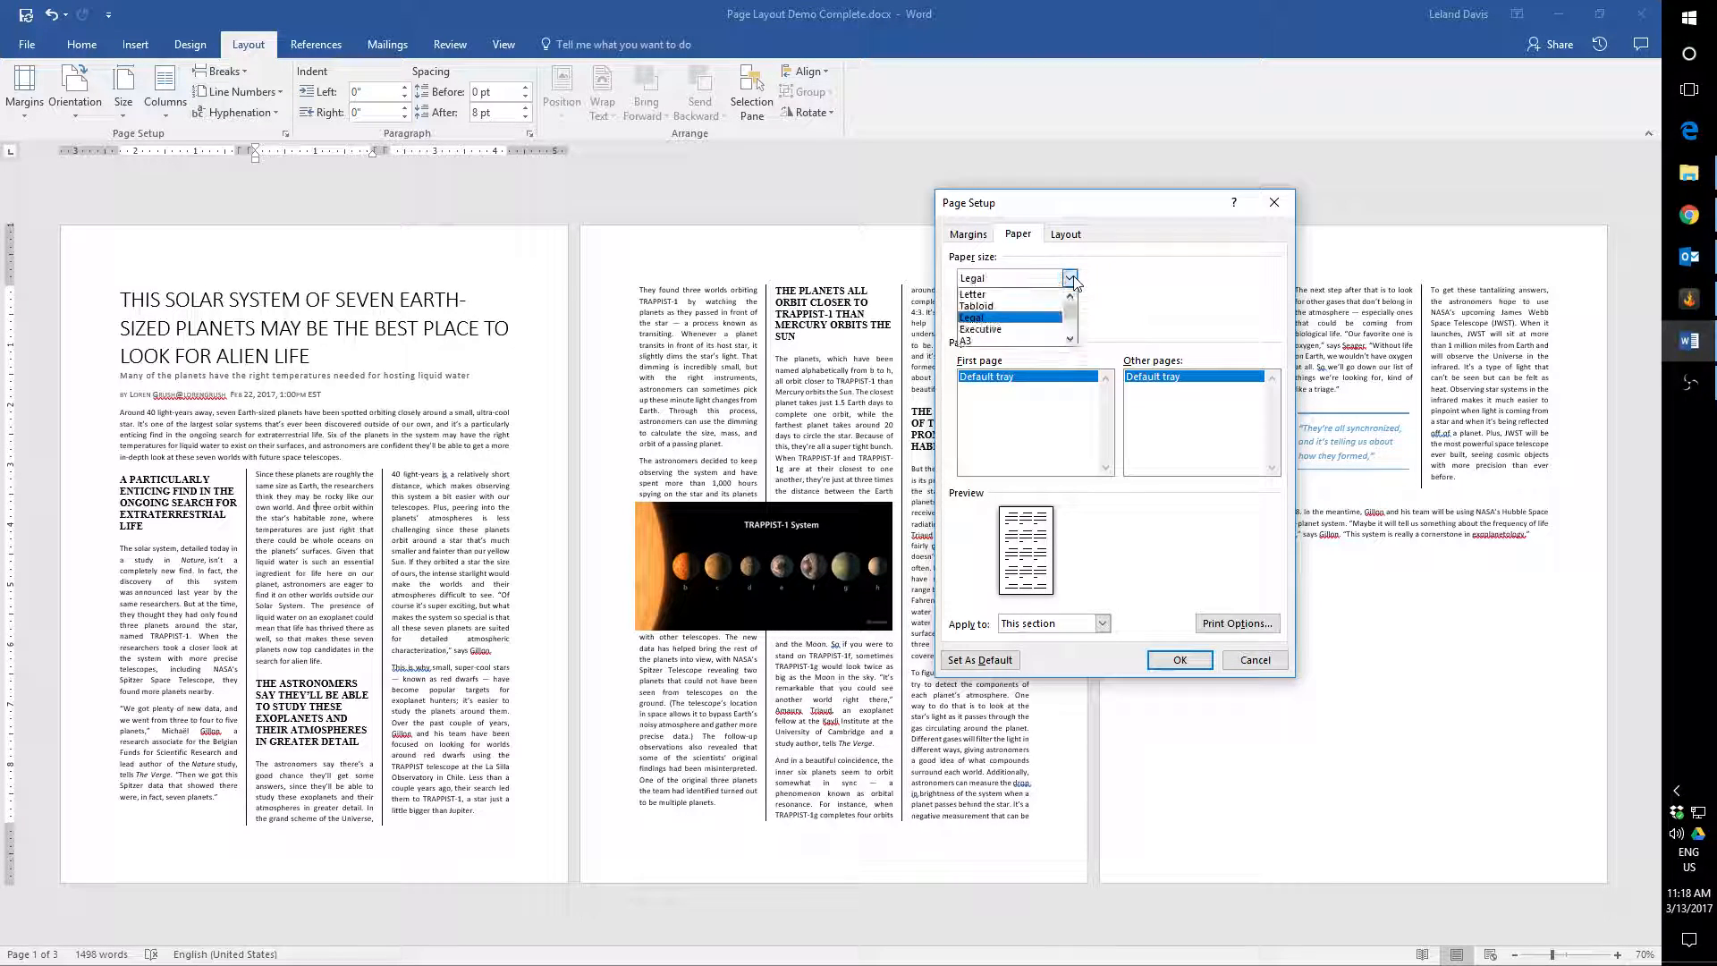
left_click(1071, 338)
left_click(1071, 338)
left_click(1071, 339)
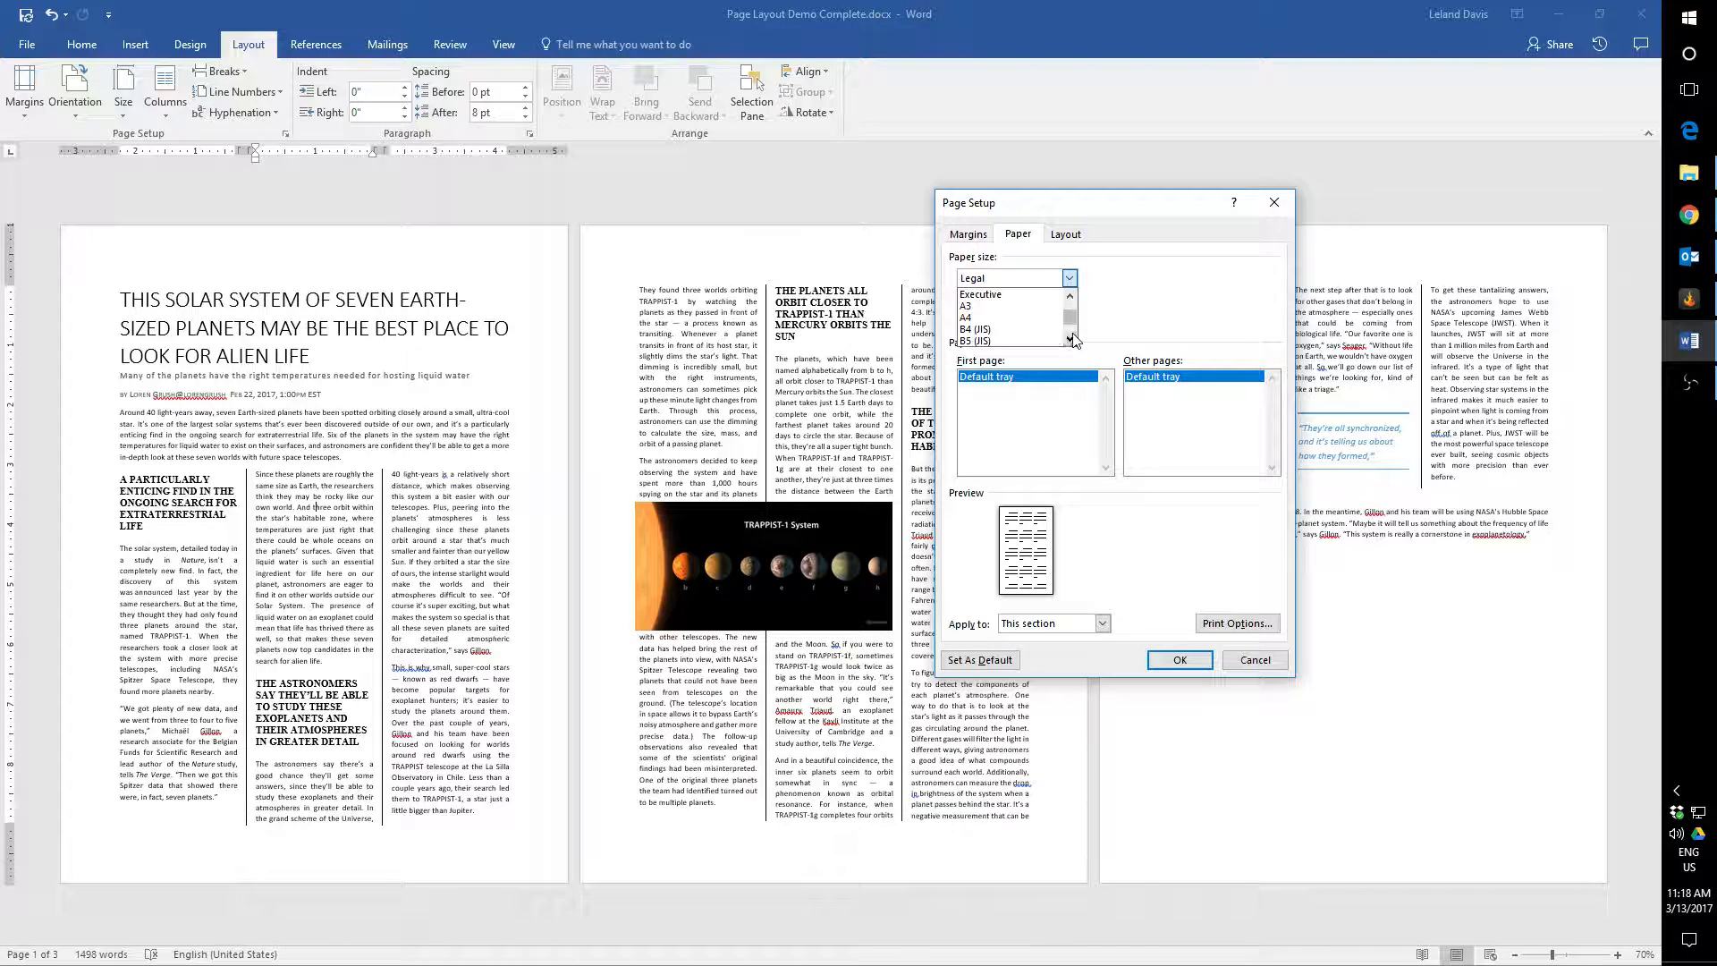
left_click(1070, 338)
left_click(1070, 296)
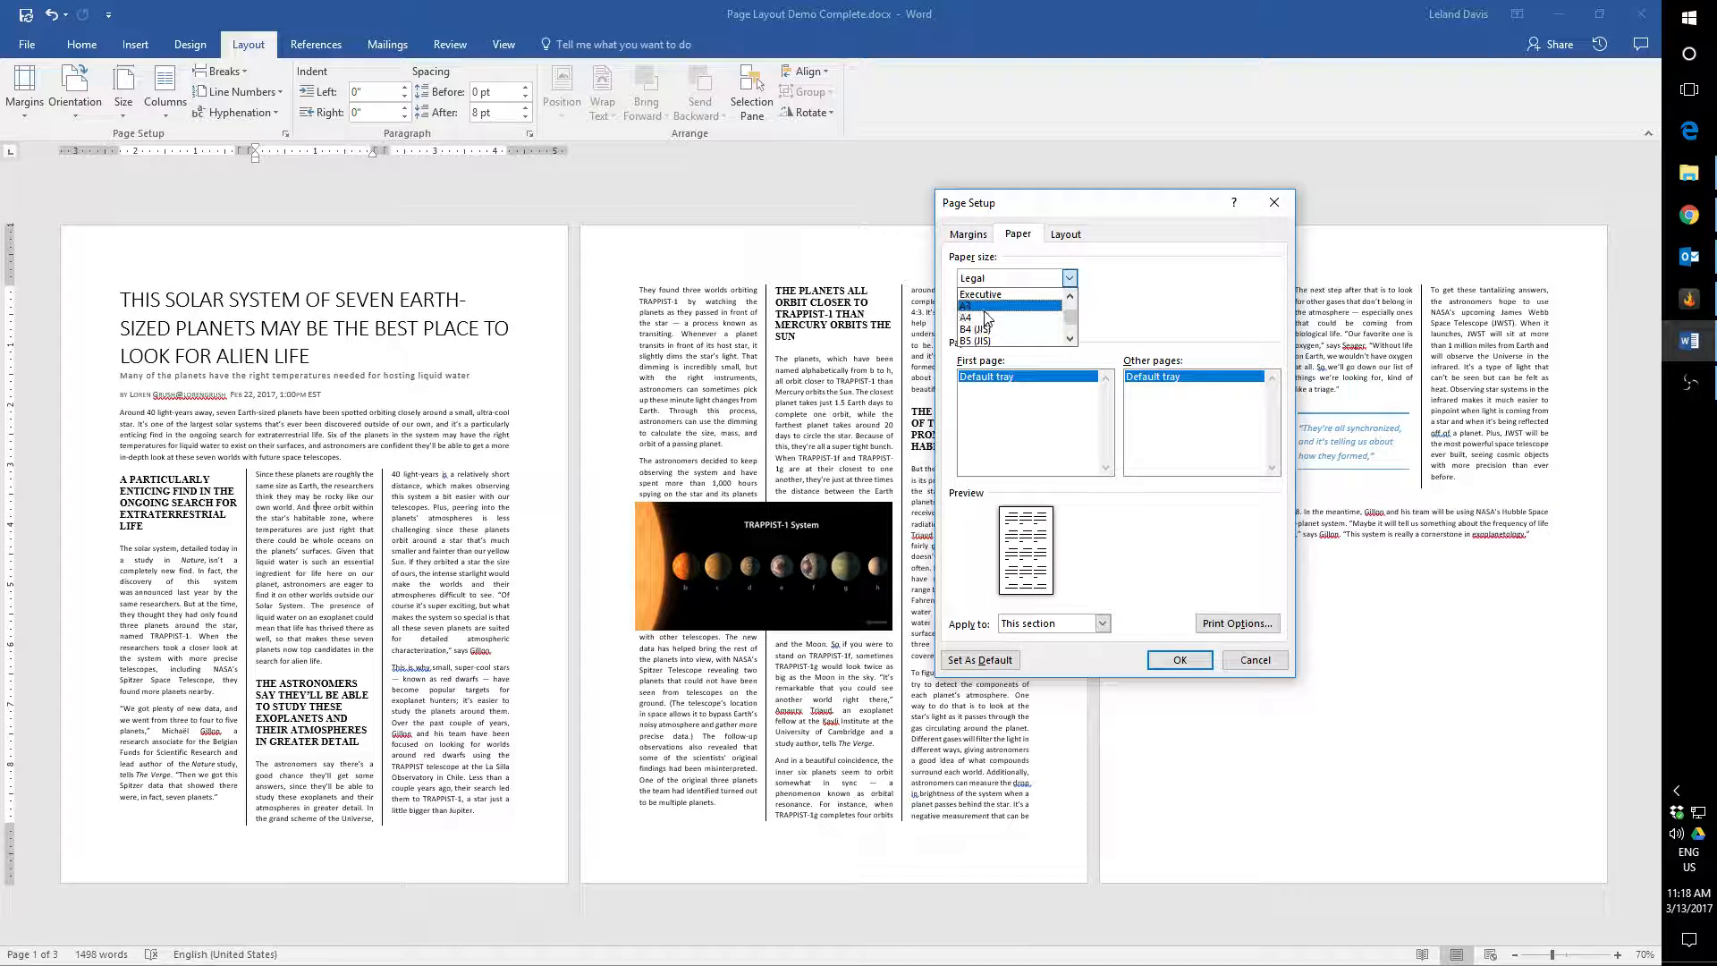
left_click(984, 306)
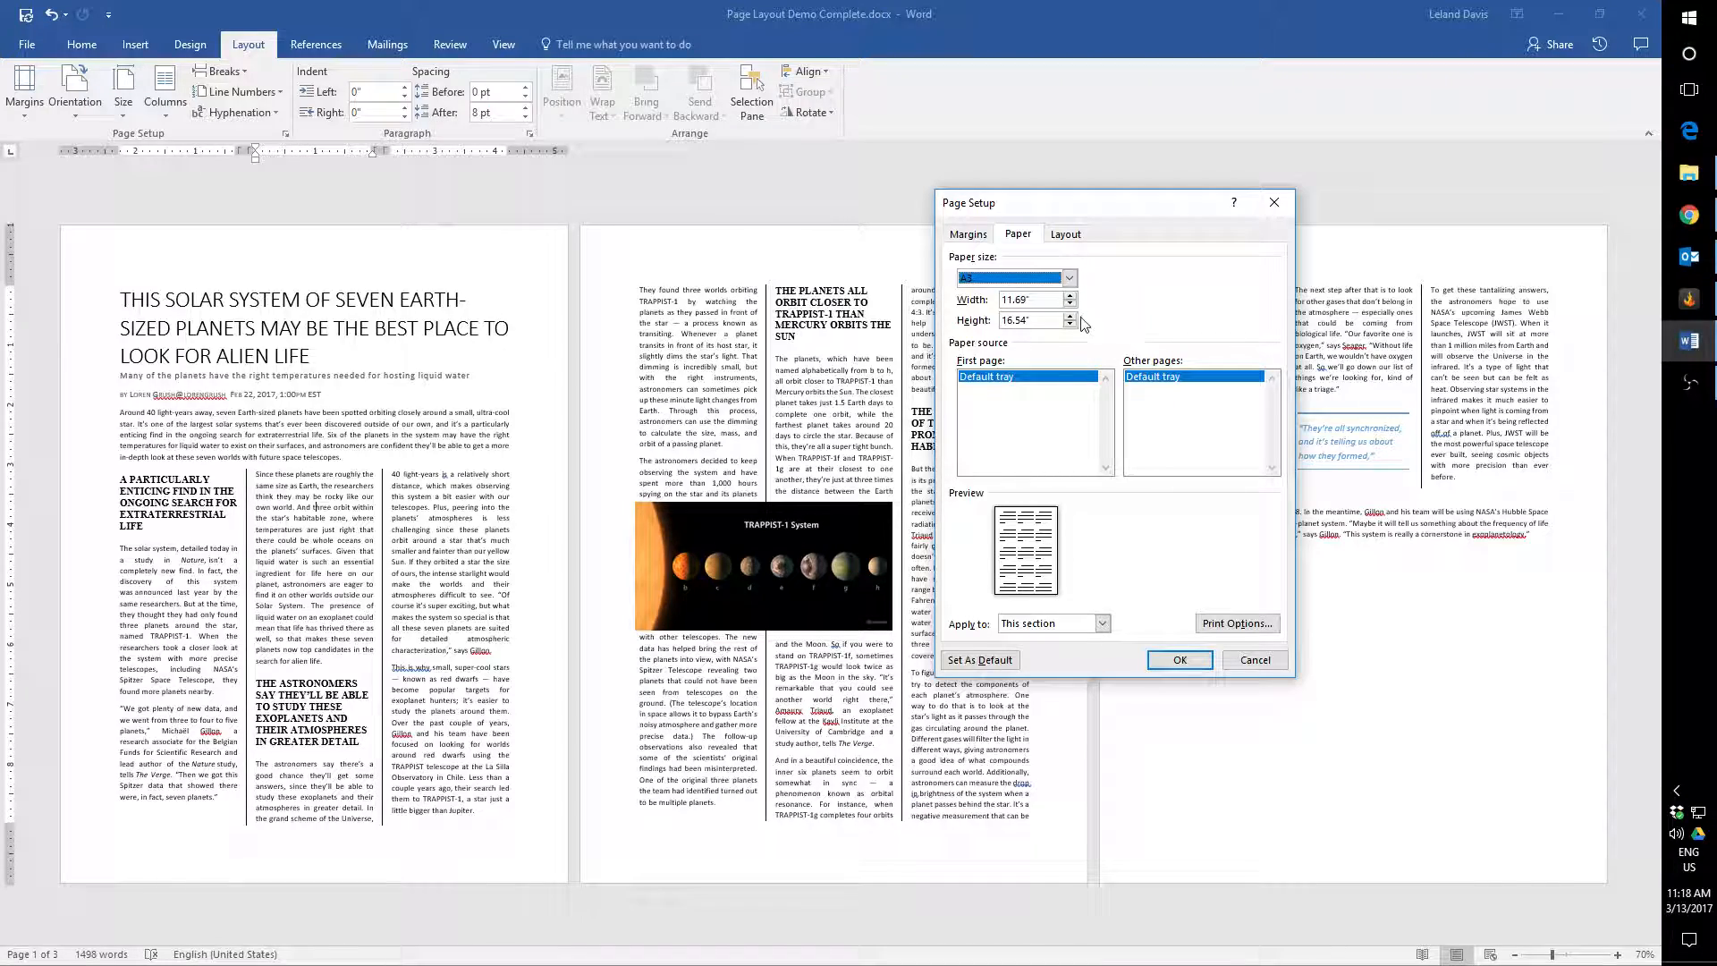
left_click(1152, 660)
scroll(937, 711, "down", 5)
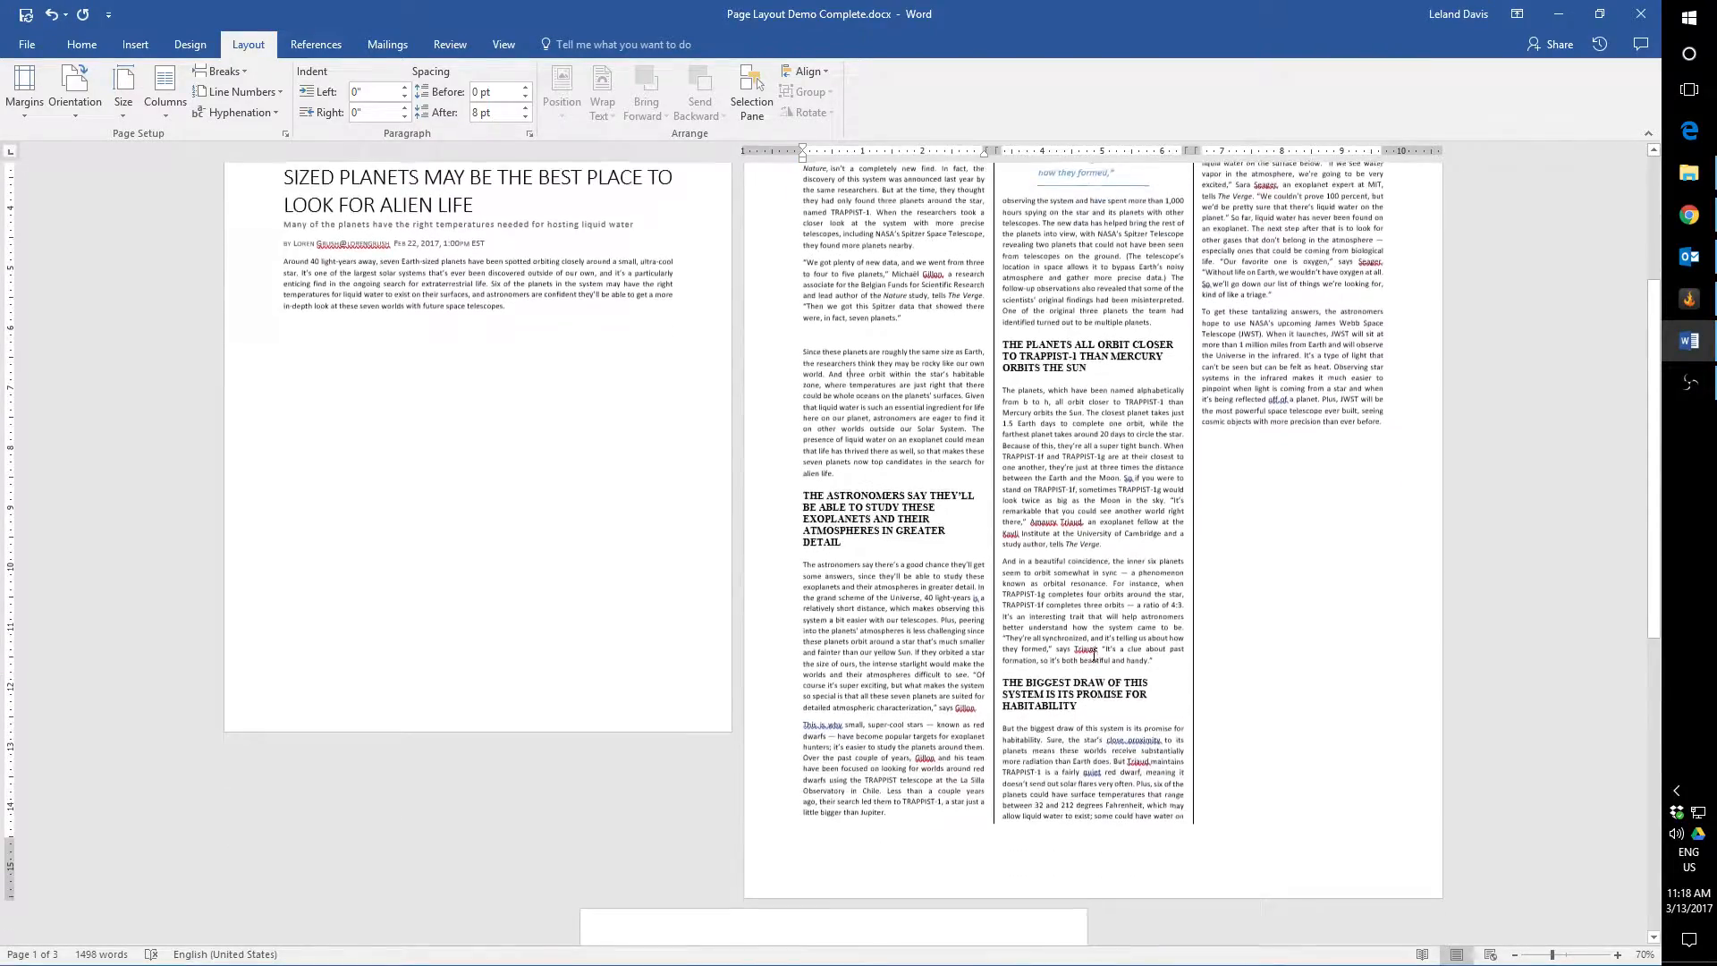
scroll(1095, 655, "up", 4)
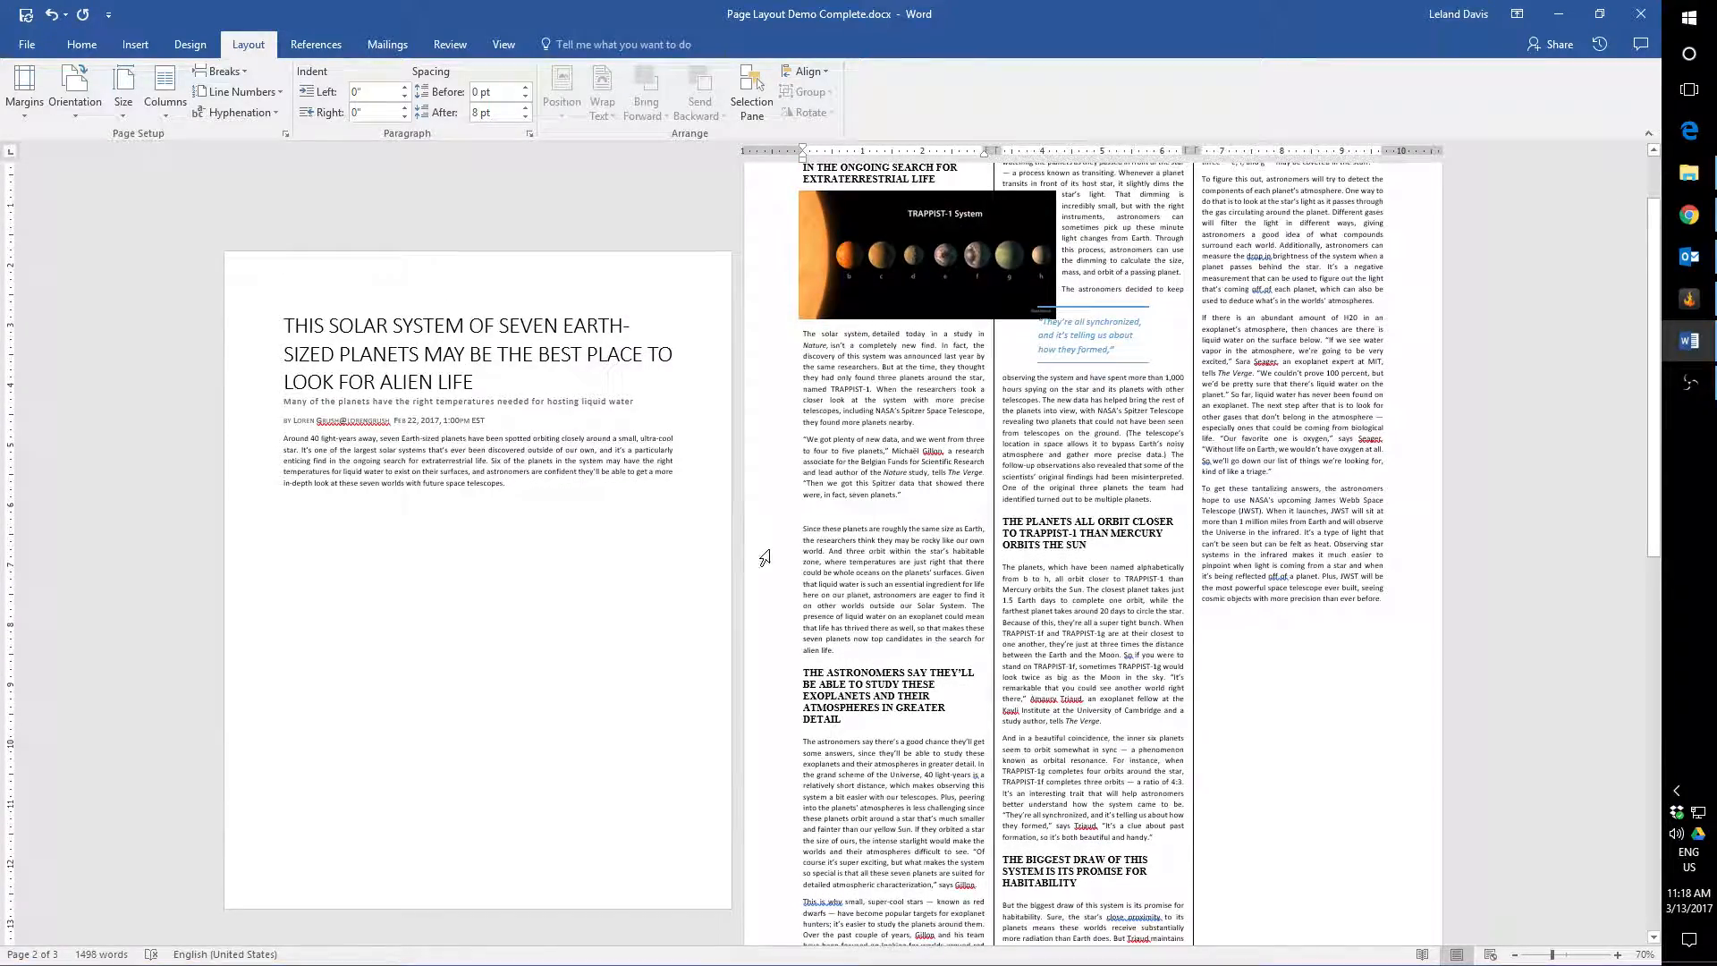
scroll(502, 786, "up", 2)
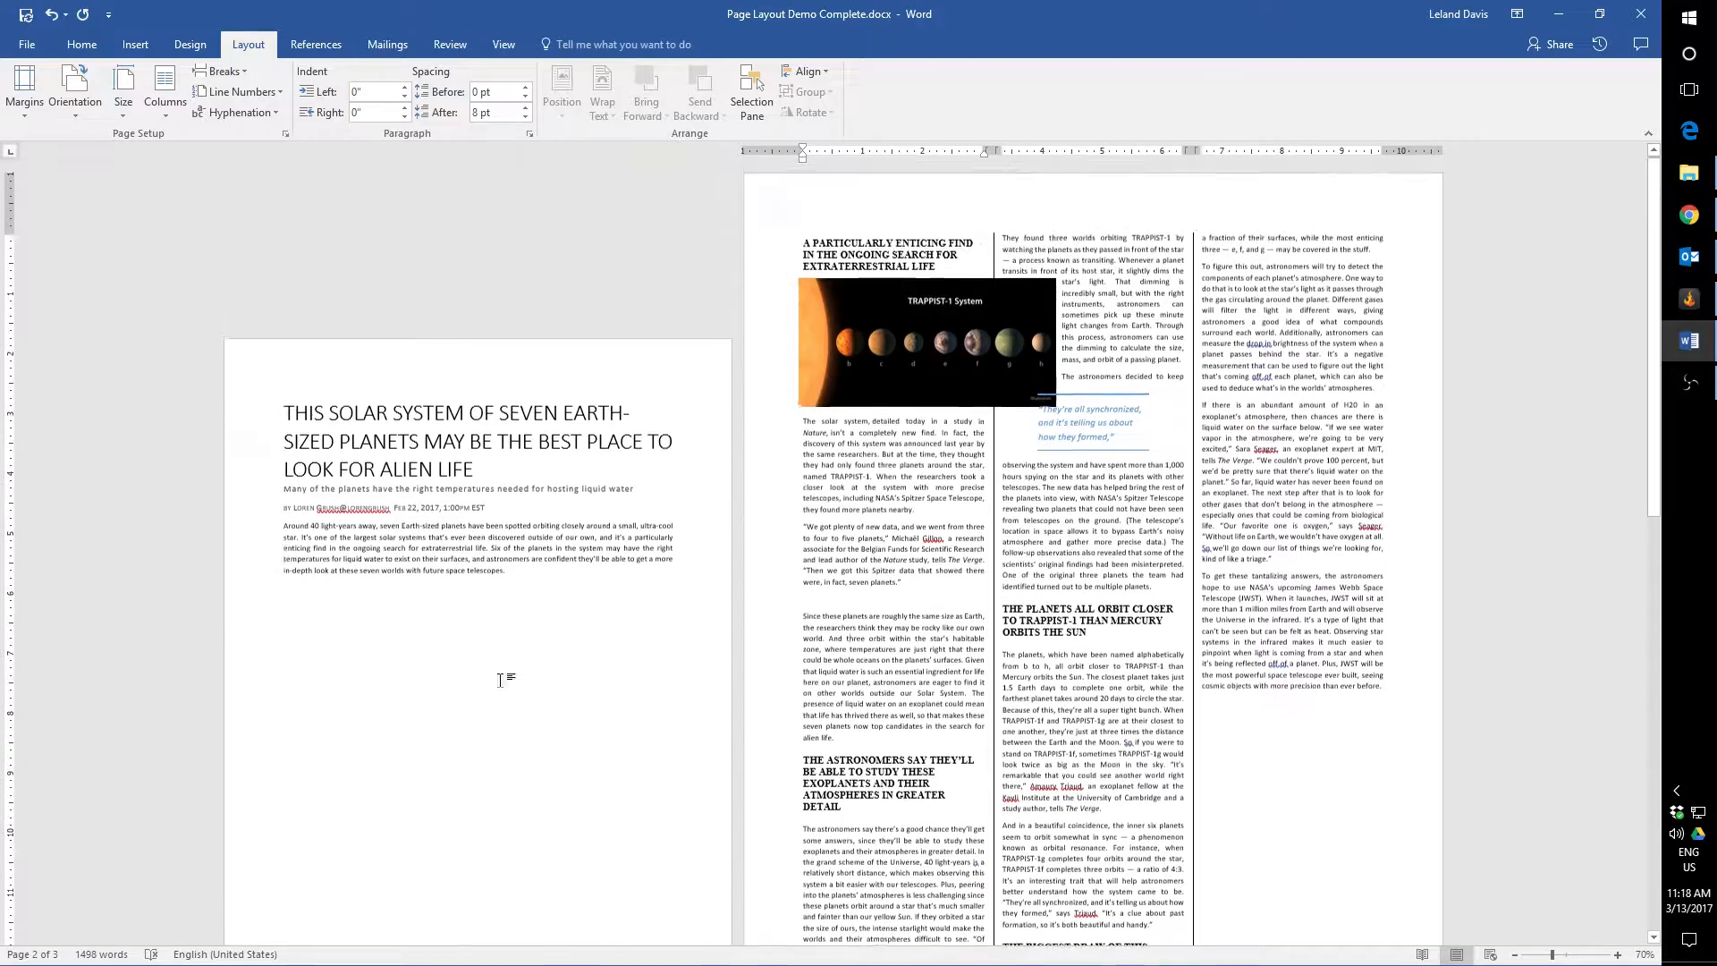
key("ctrl+z")
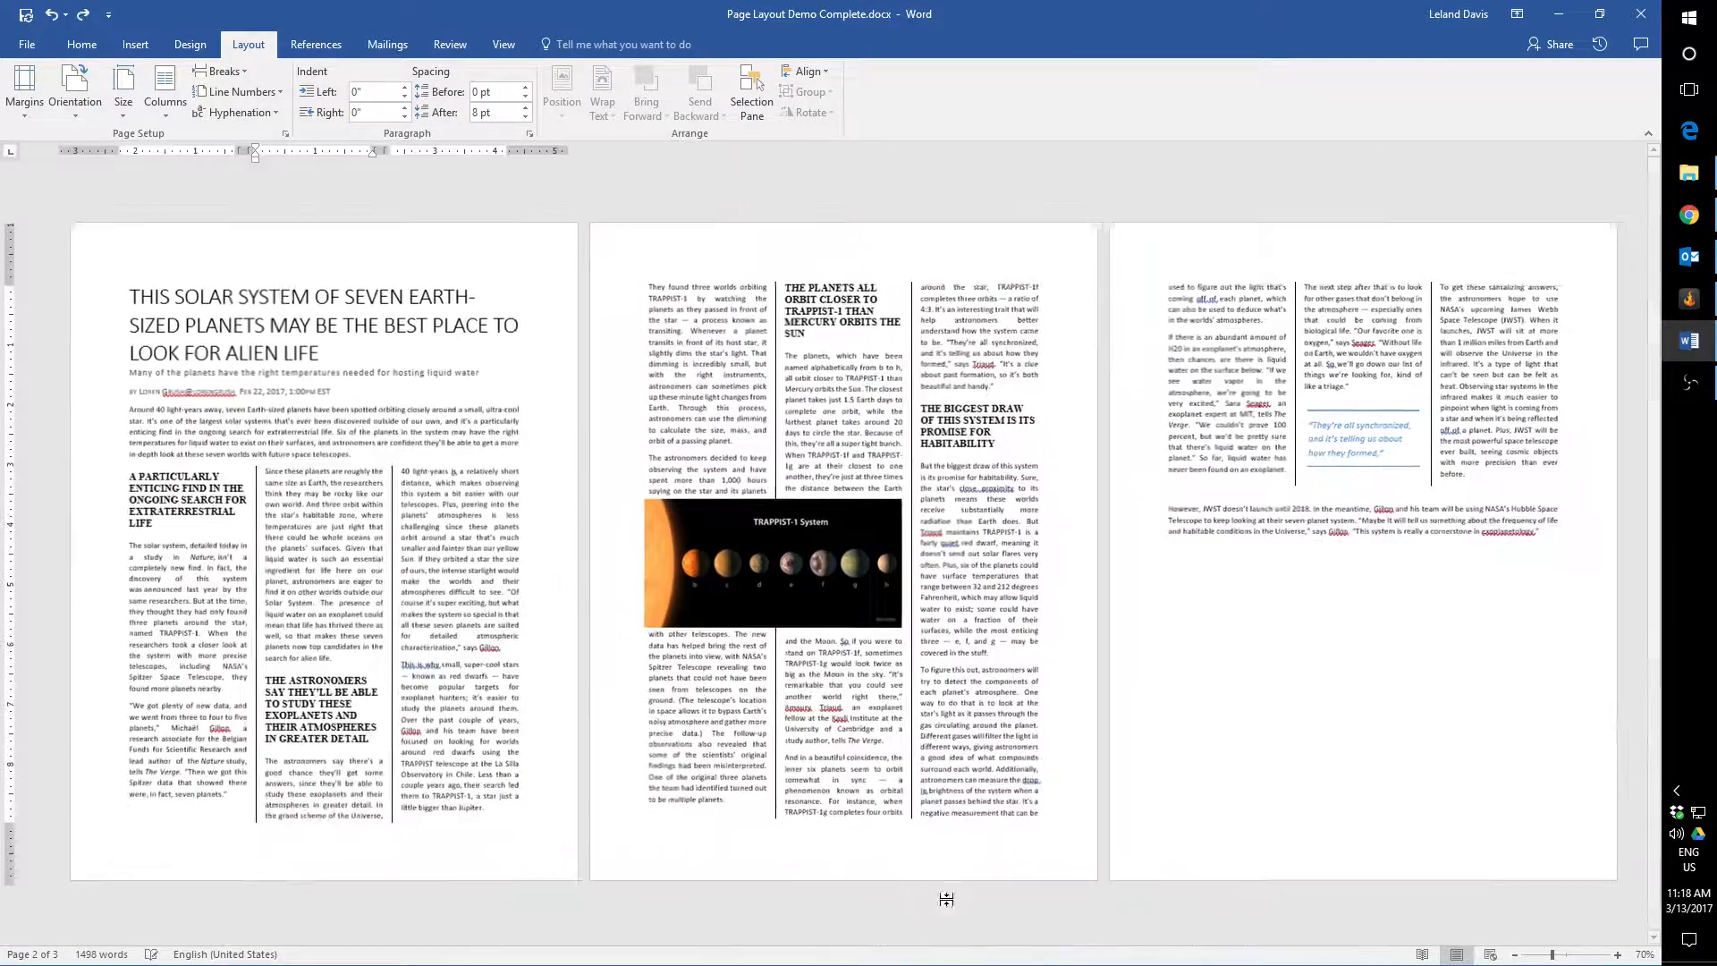
- Select the entire article and set its paper size to A3
key("ctrl+a")
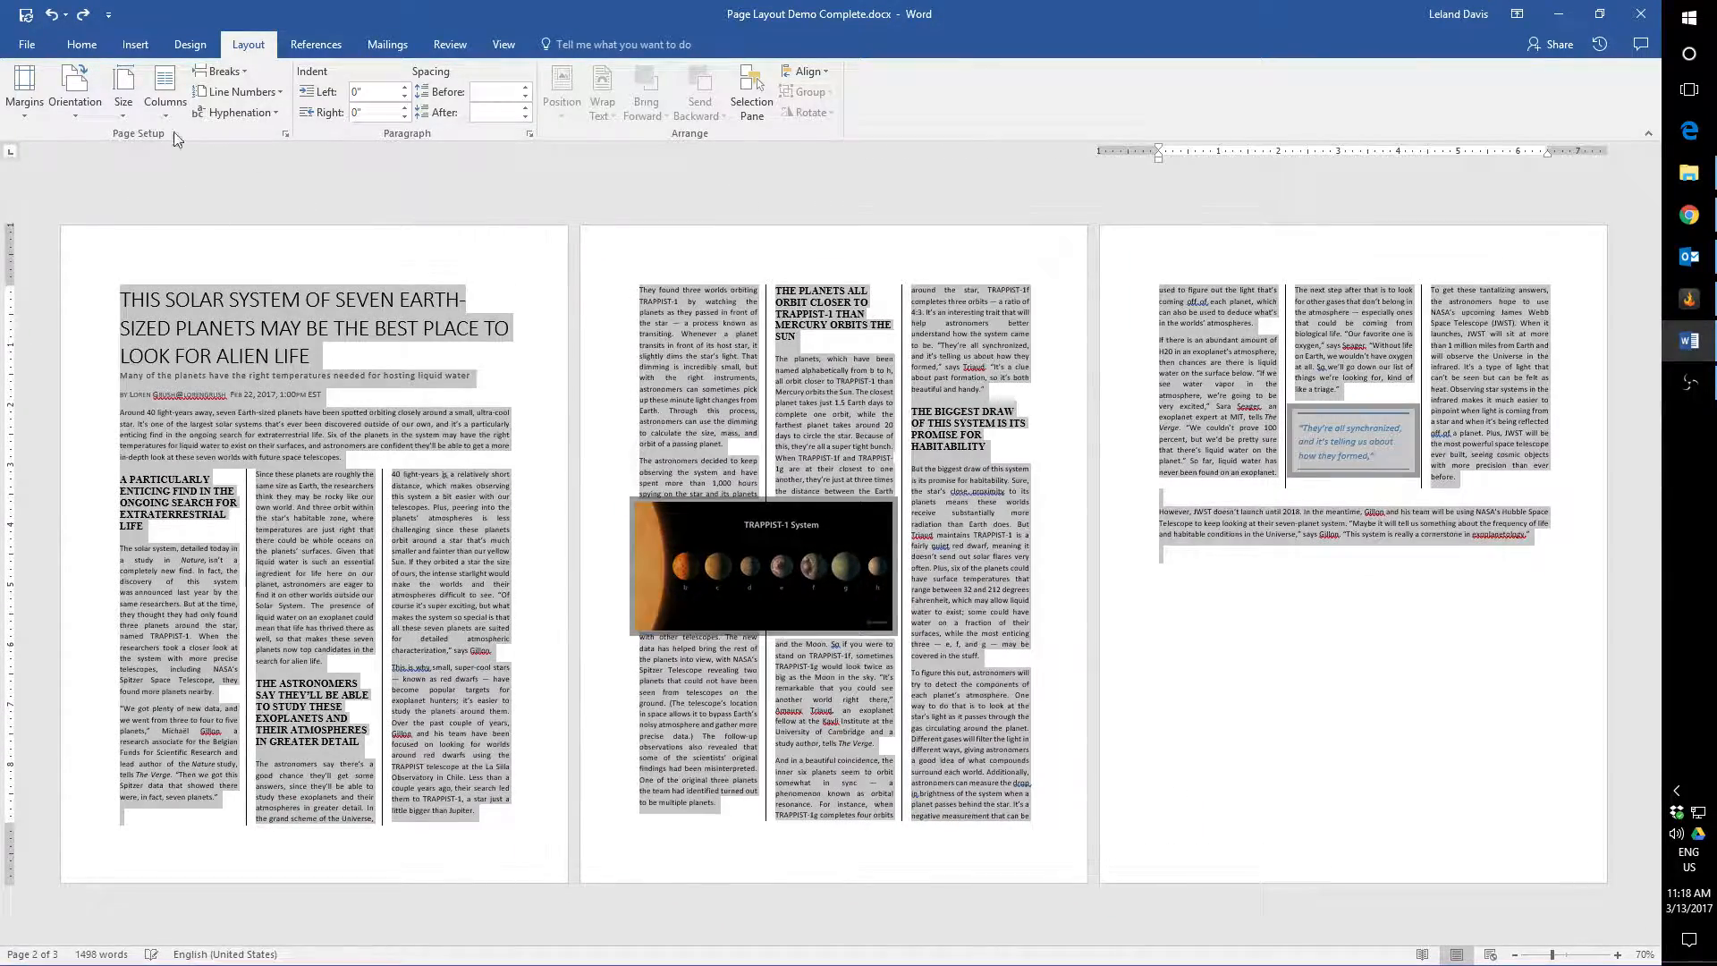
left_click(123, 99)
left_click(192, 300)
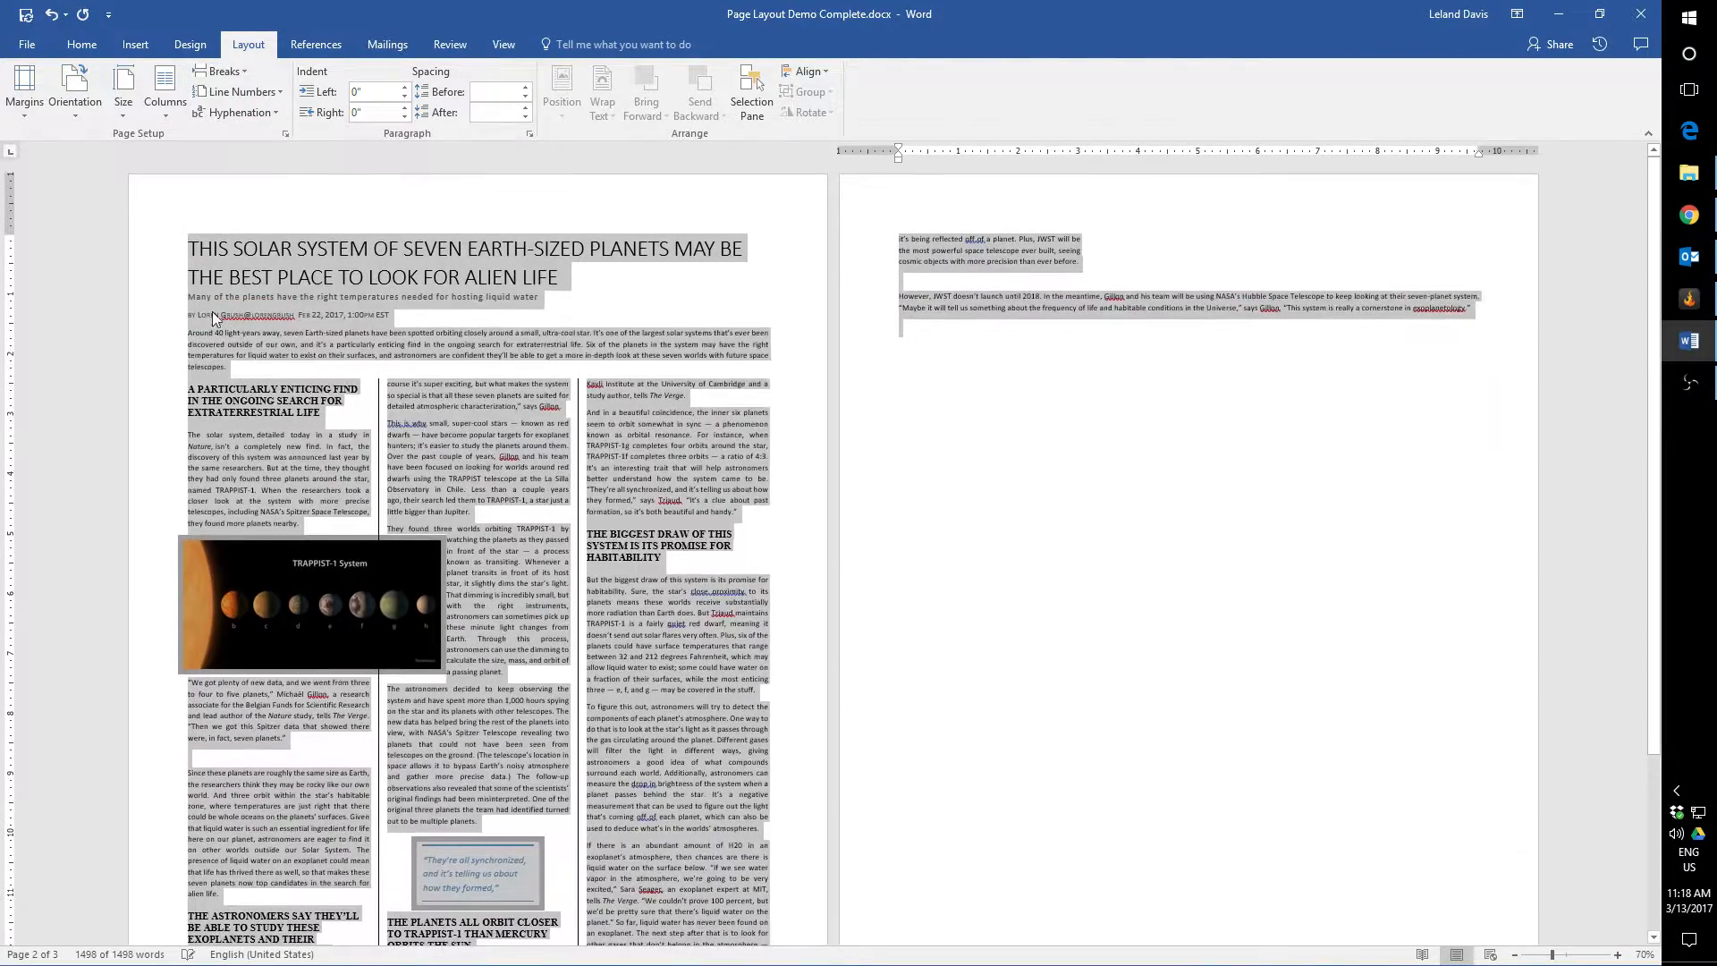
left_click(659, 481)
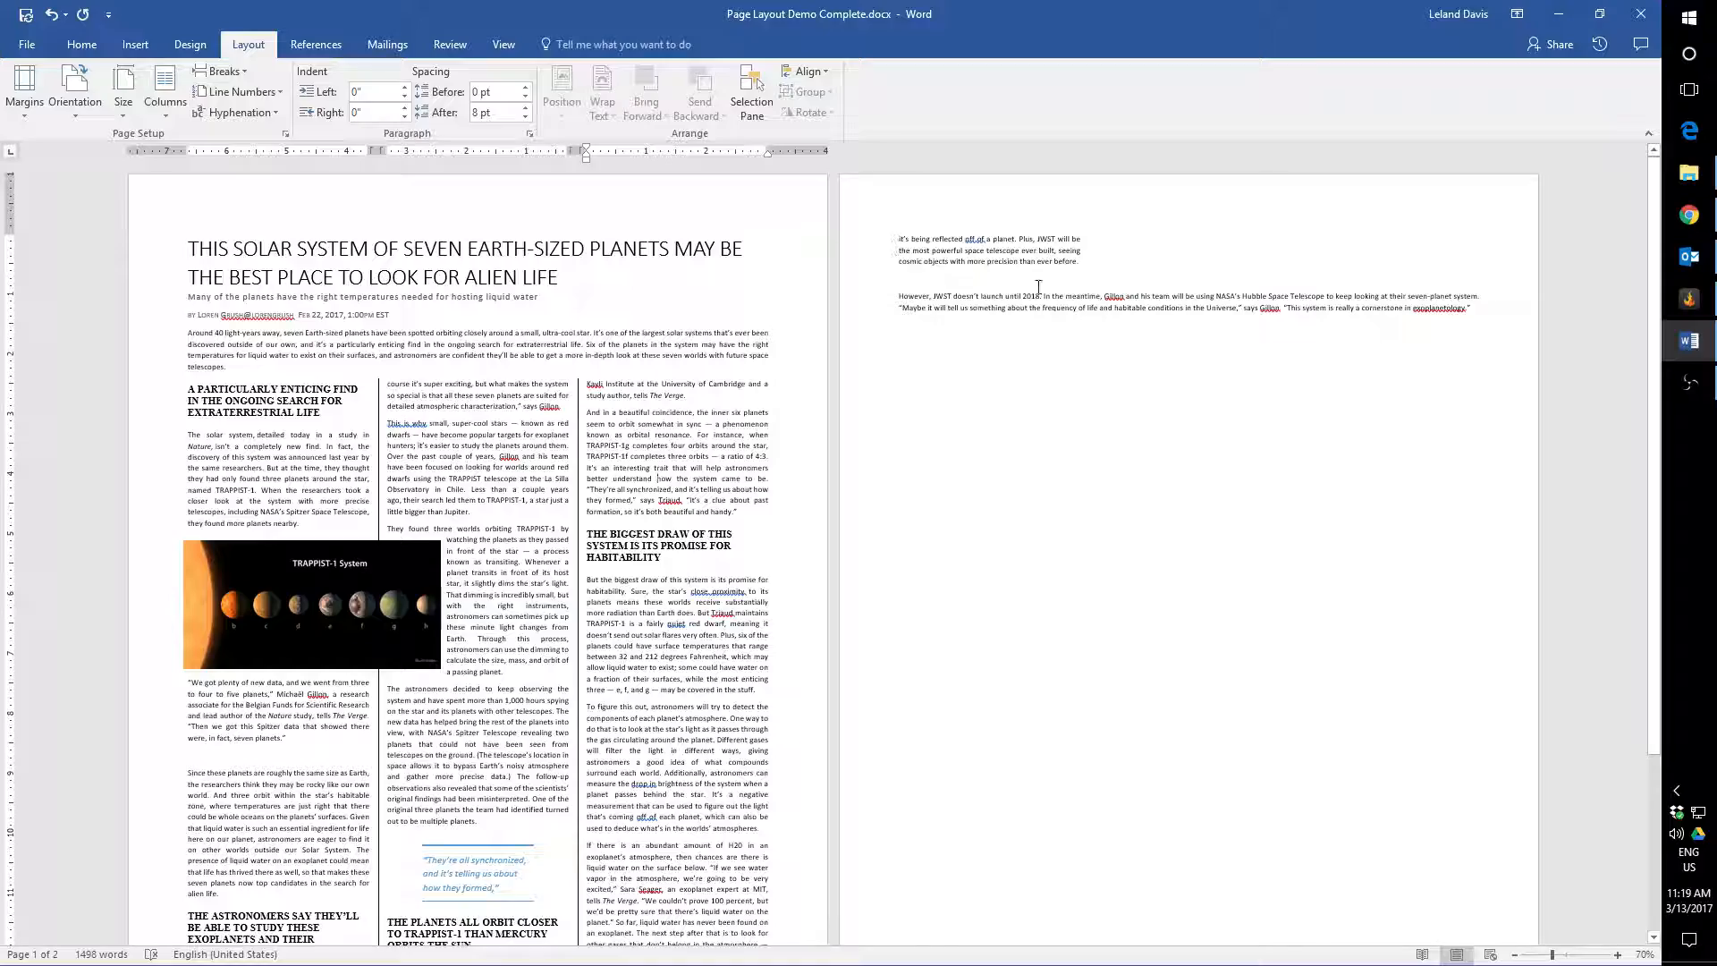
- Examine how the columns, picture and closing paragraph flow across the A3 pages
scroll(1004, 352, "down", 7)
scroll(398, 762, "up", 6)
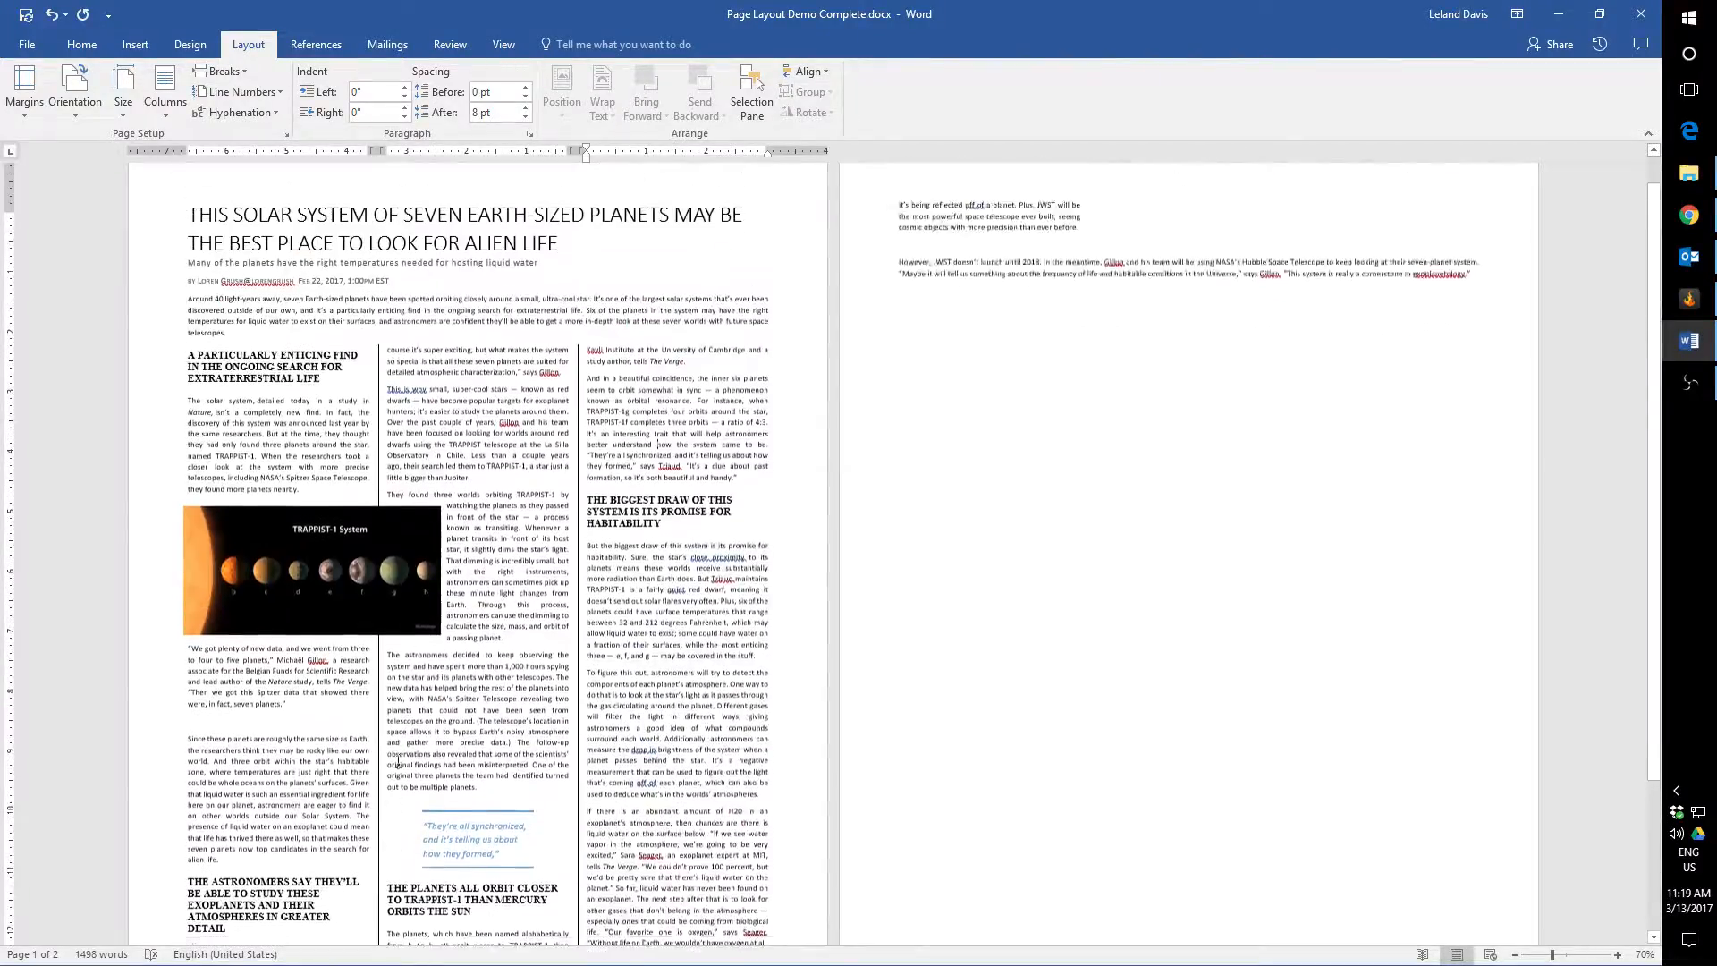
scroll(500, 660, "down", 5)
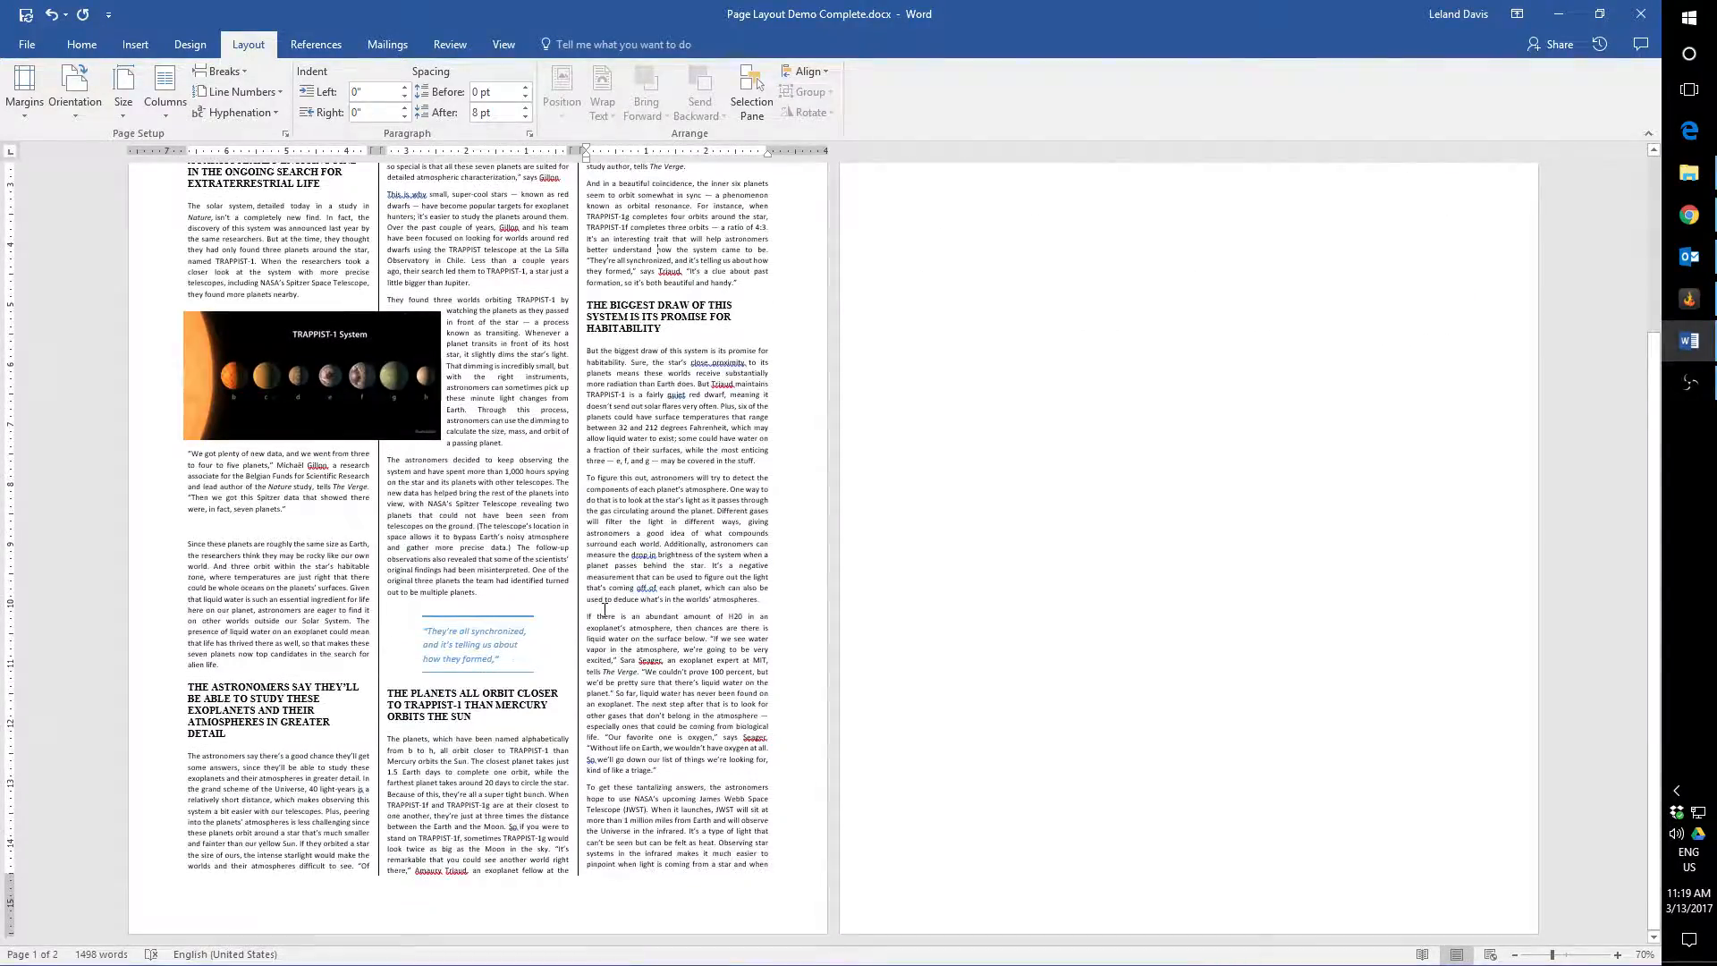
scroll(595, 608, "up", 6)
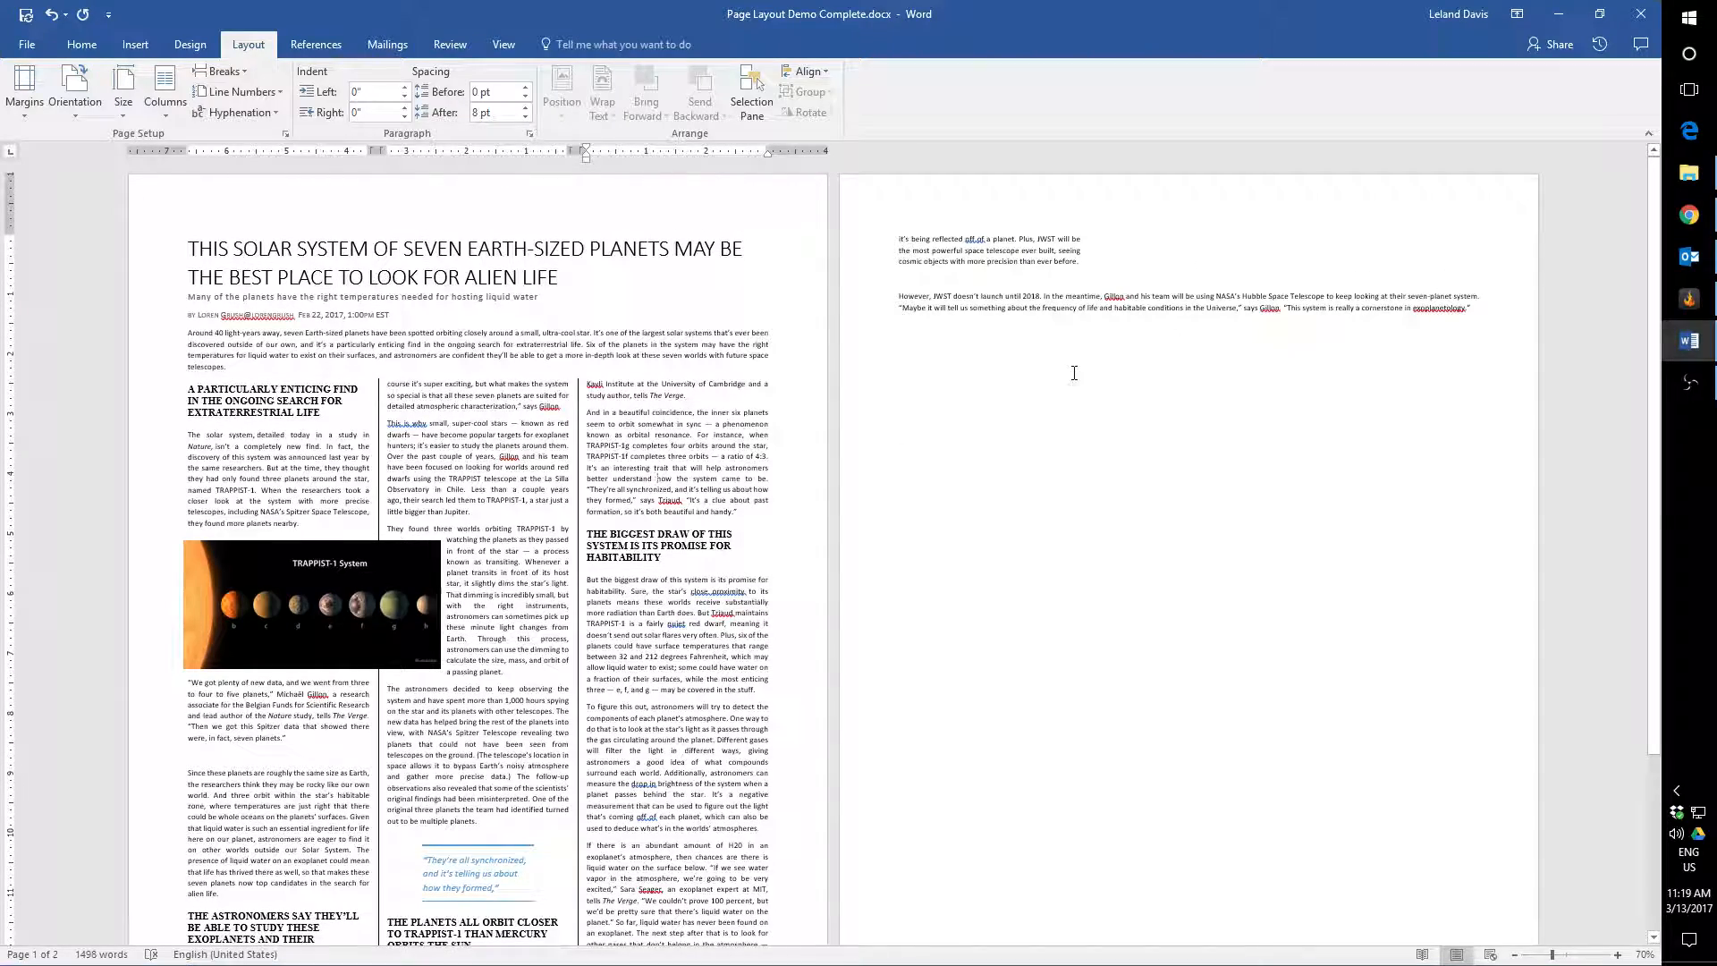
scroll(1130, 537, "down", 2)
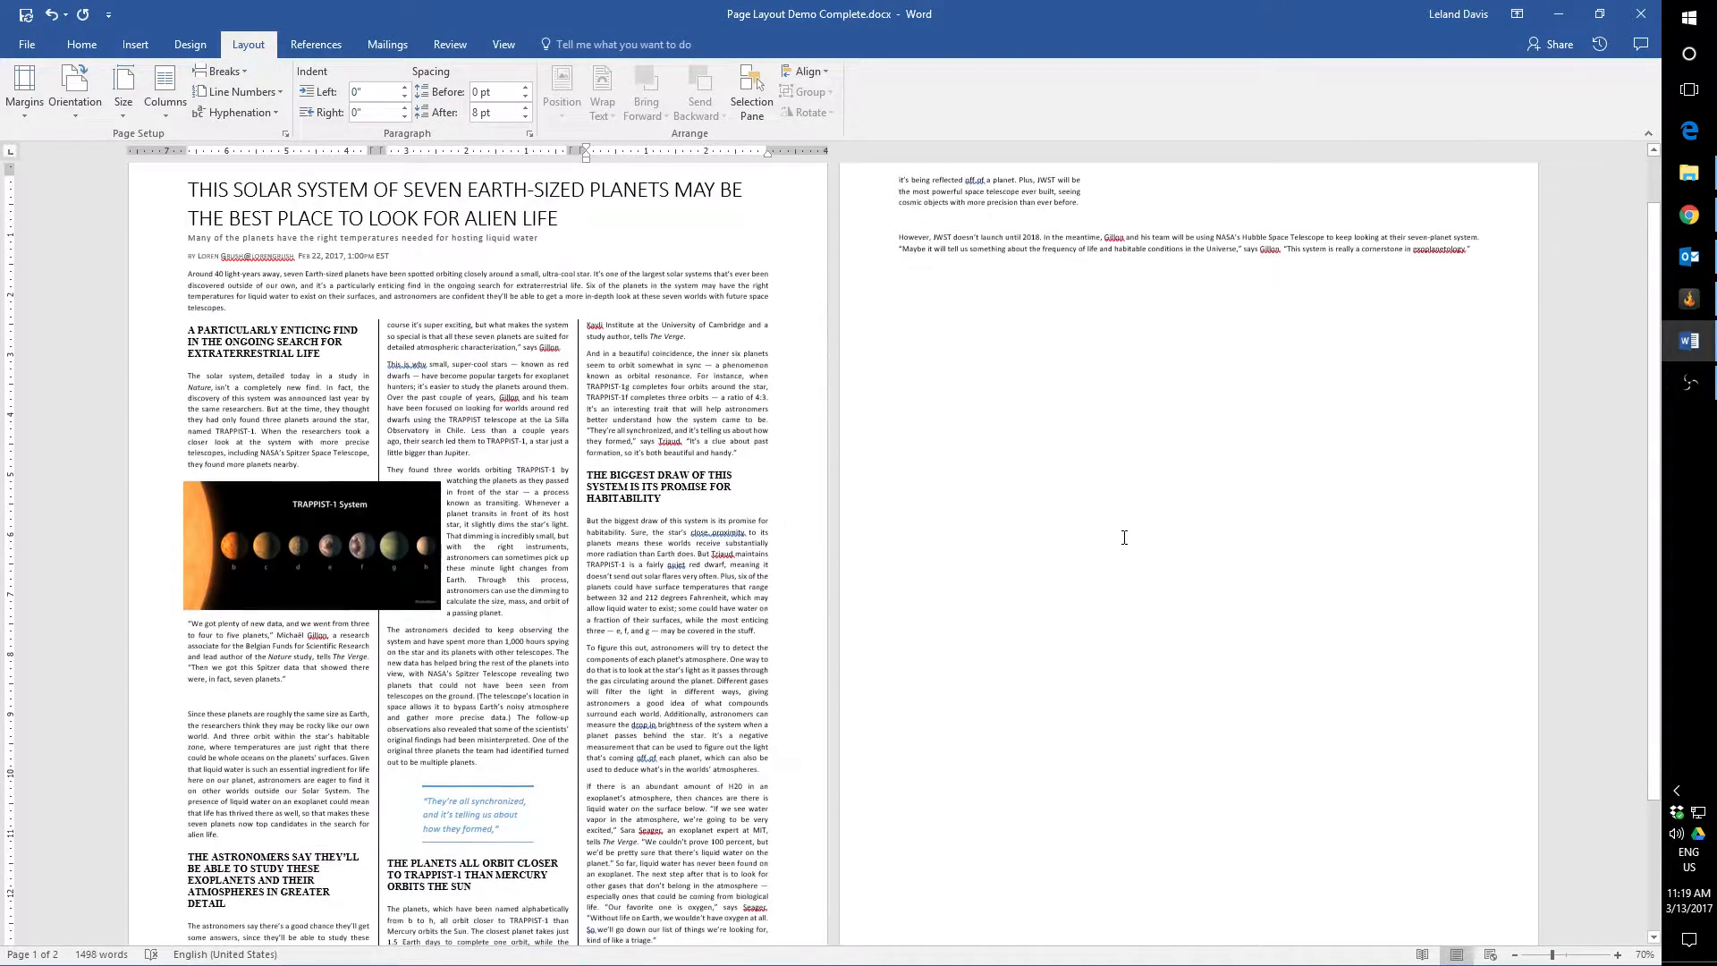
scroll(760, 564, "down", 3)
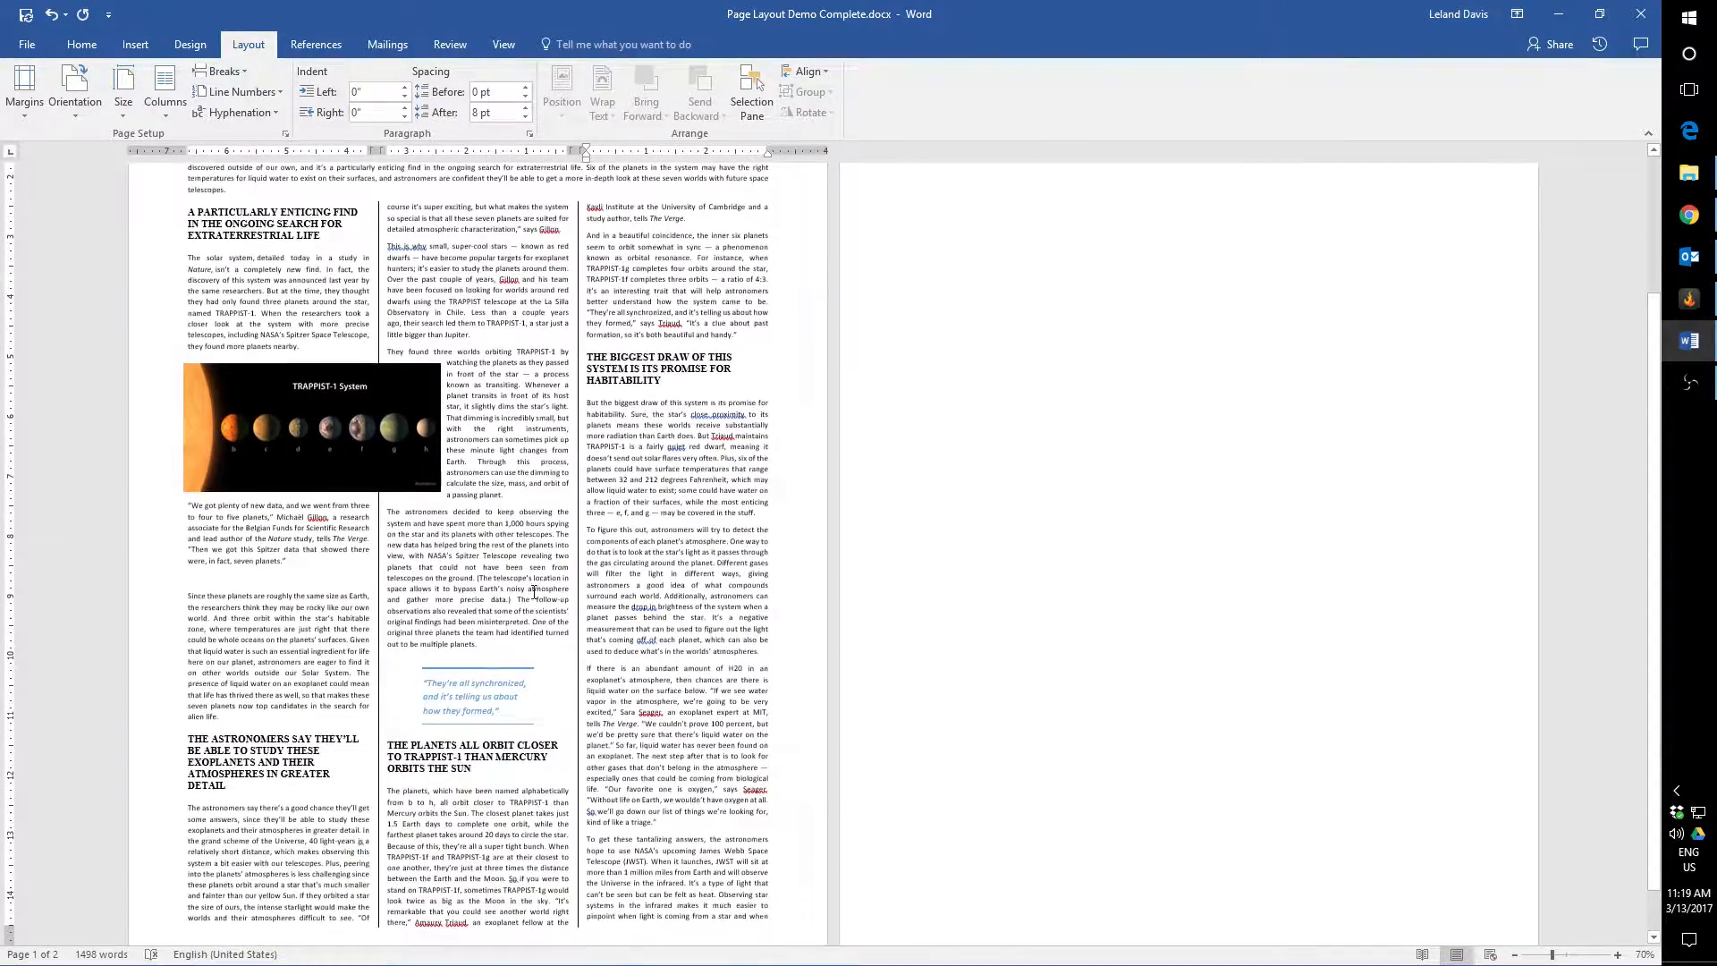
scroll(658, 543, "up", 2)
scroll(653, 540, "up", 2)
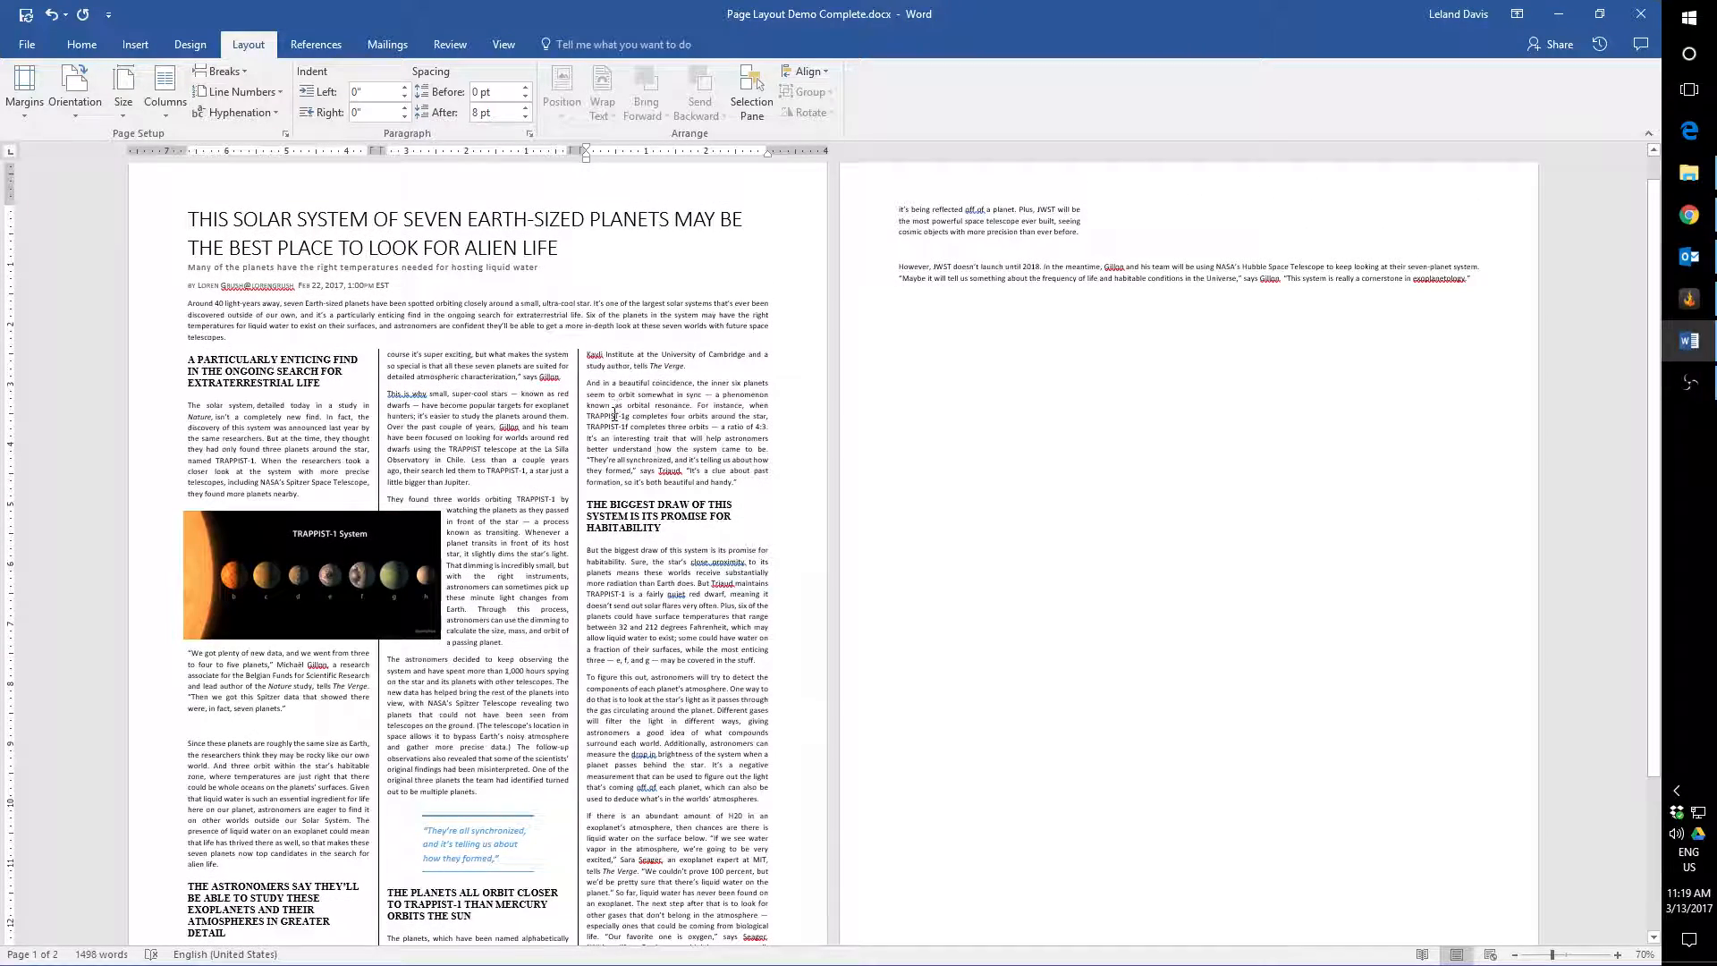
- Select the entire article and set custom top and bottom margins of 0.8"
key("ctrl+a")
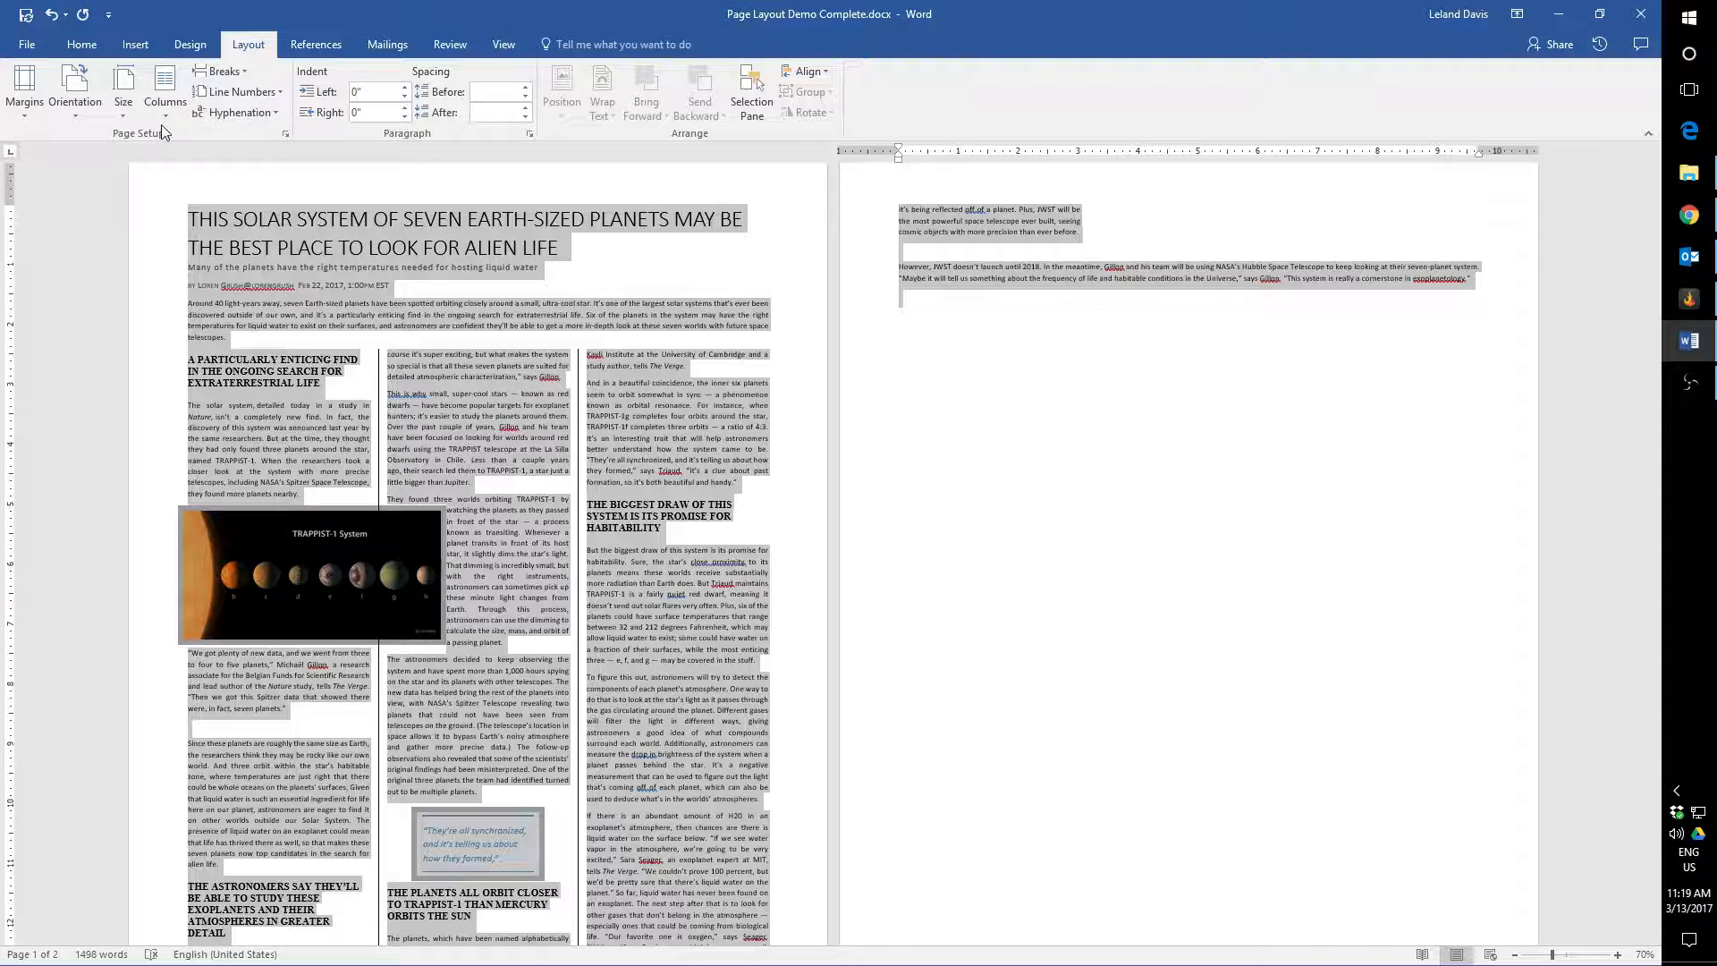
left_click(23, 113)
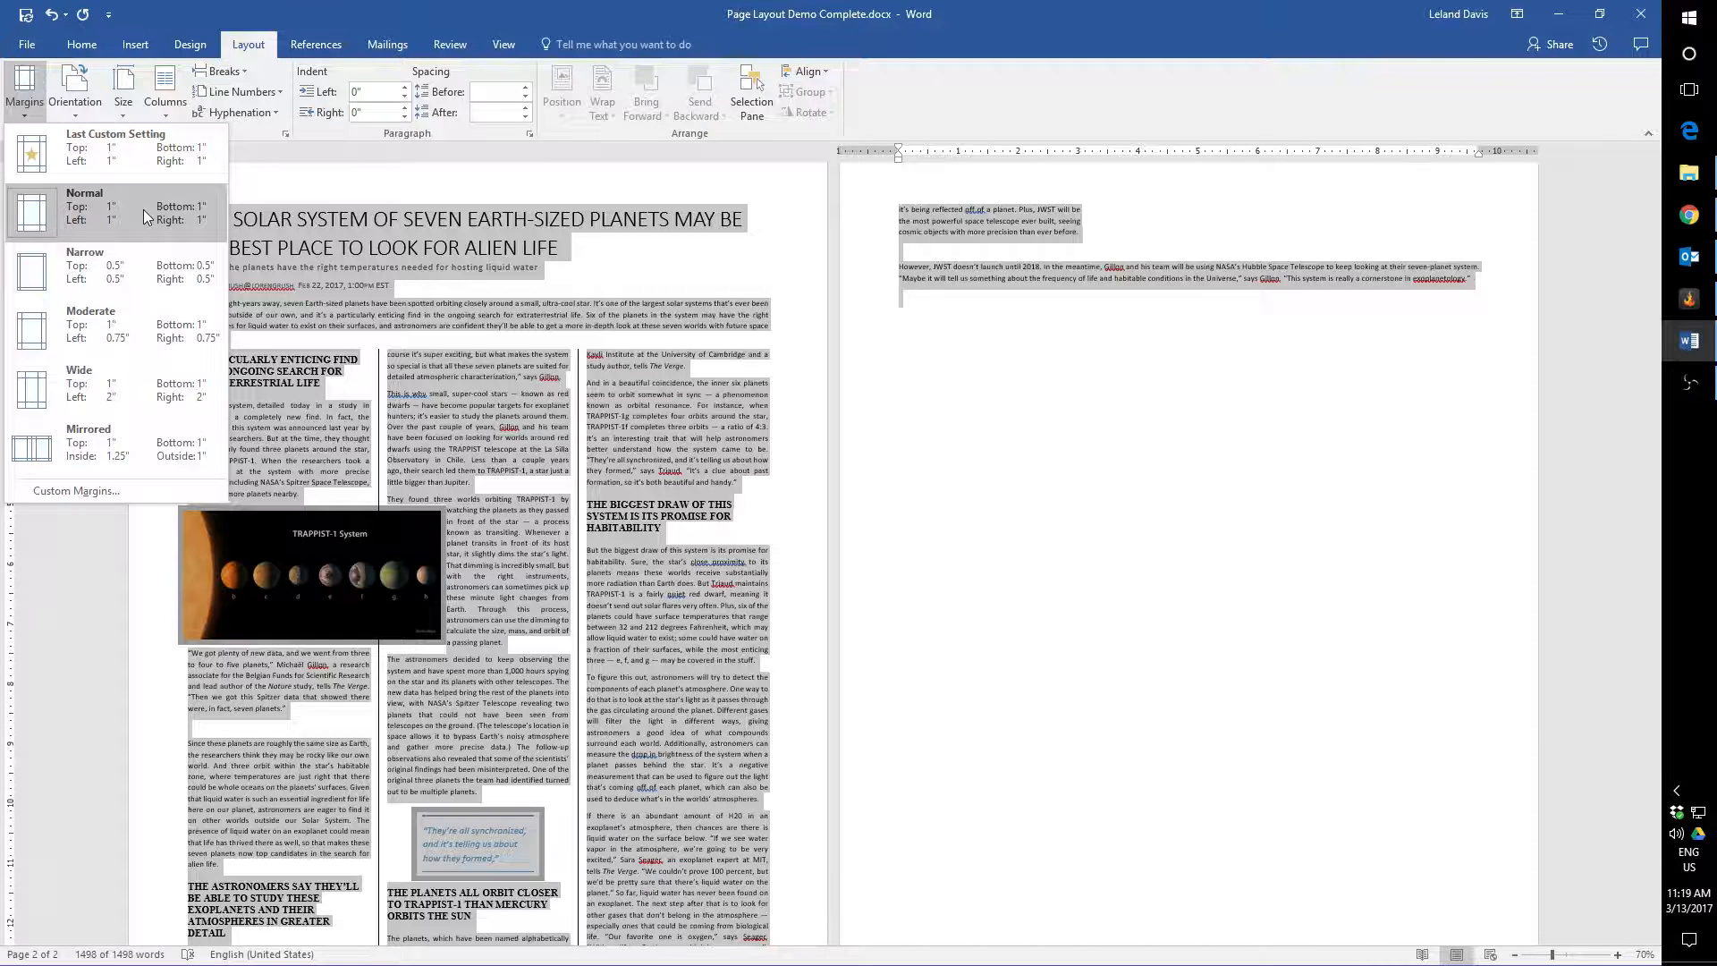
left_click(98, 492)
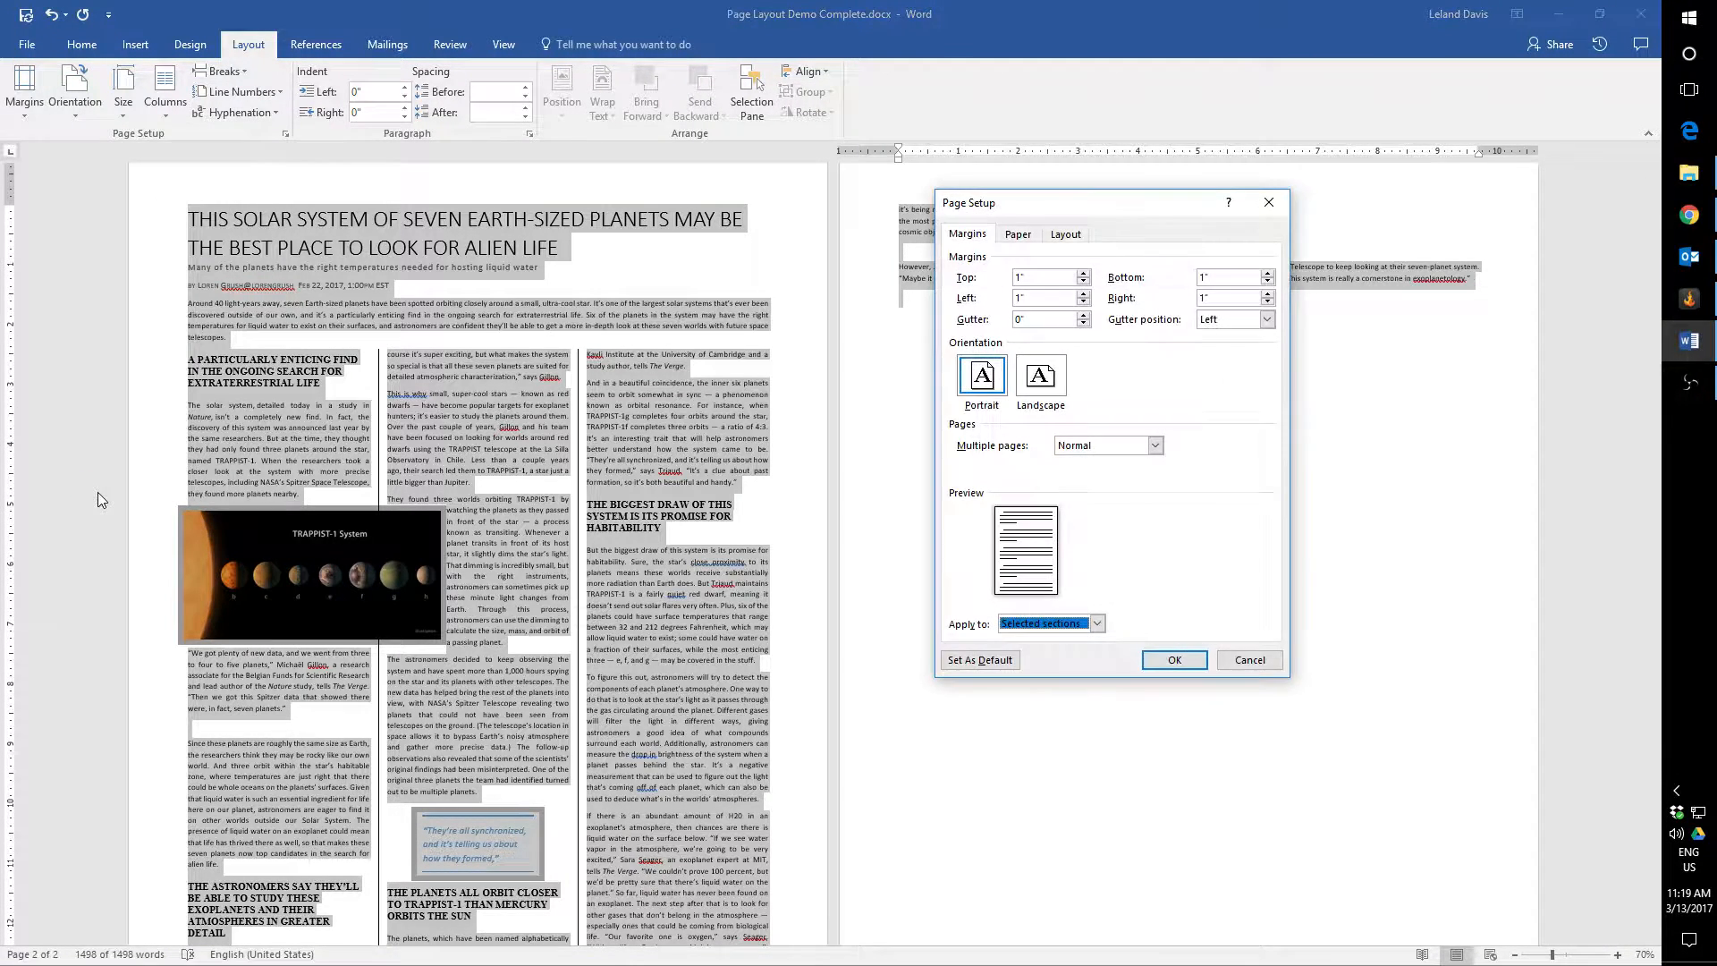
left_click(1084, 282)
left_click(1084, 282)
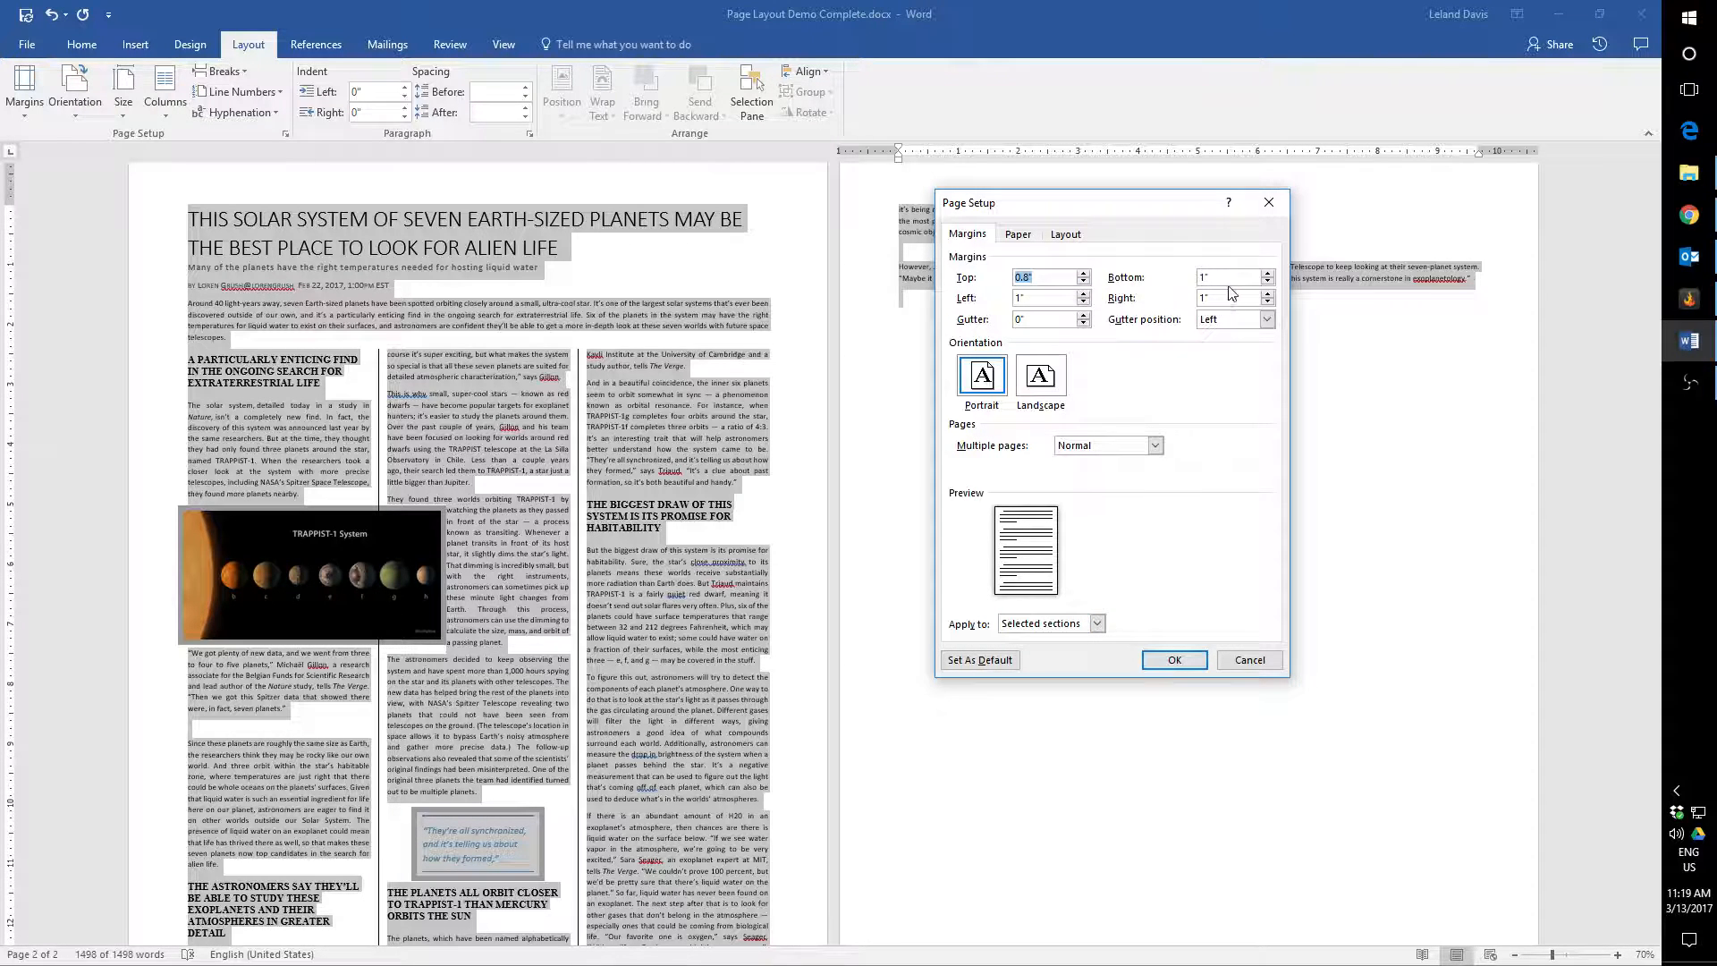
left_click(1268, 282)
- Set the right and left margins to 0.5" and apply the custom margins to the selected sections
left_click(1268, 302)
left_click(1268, 302)
left_click(1268, 302)
left_click(1268, 302)
left_click(1268, 303)
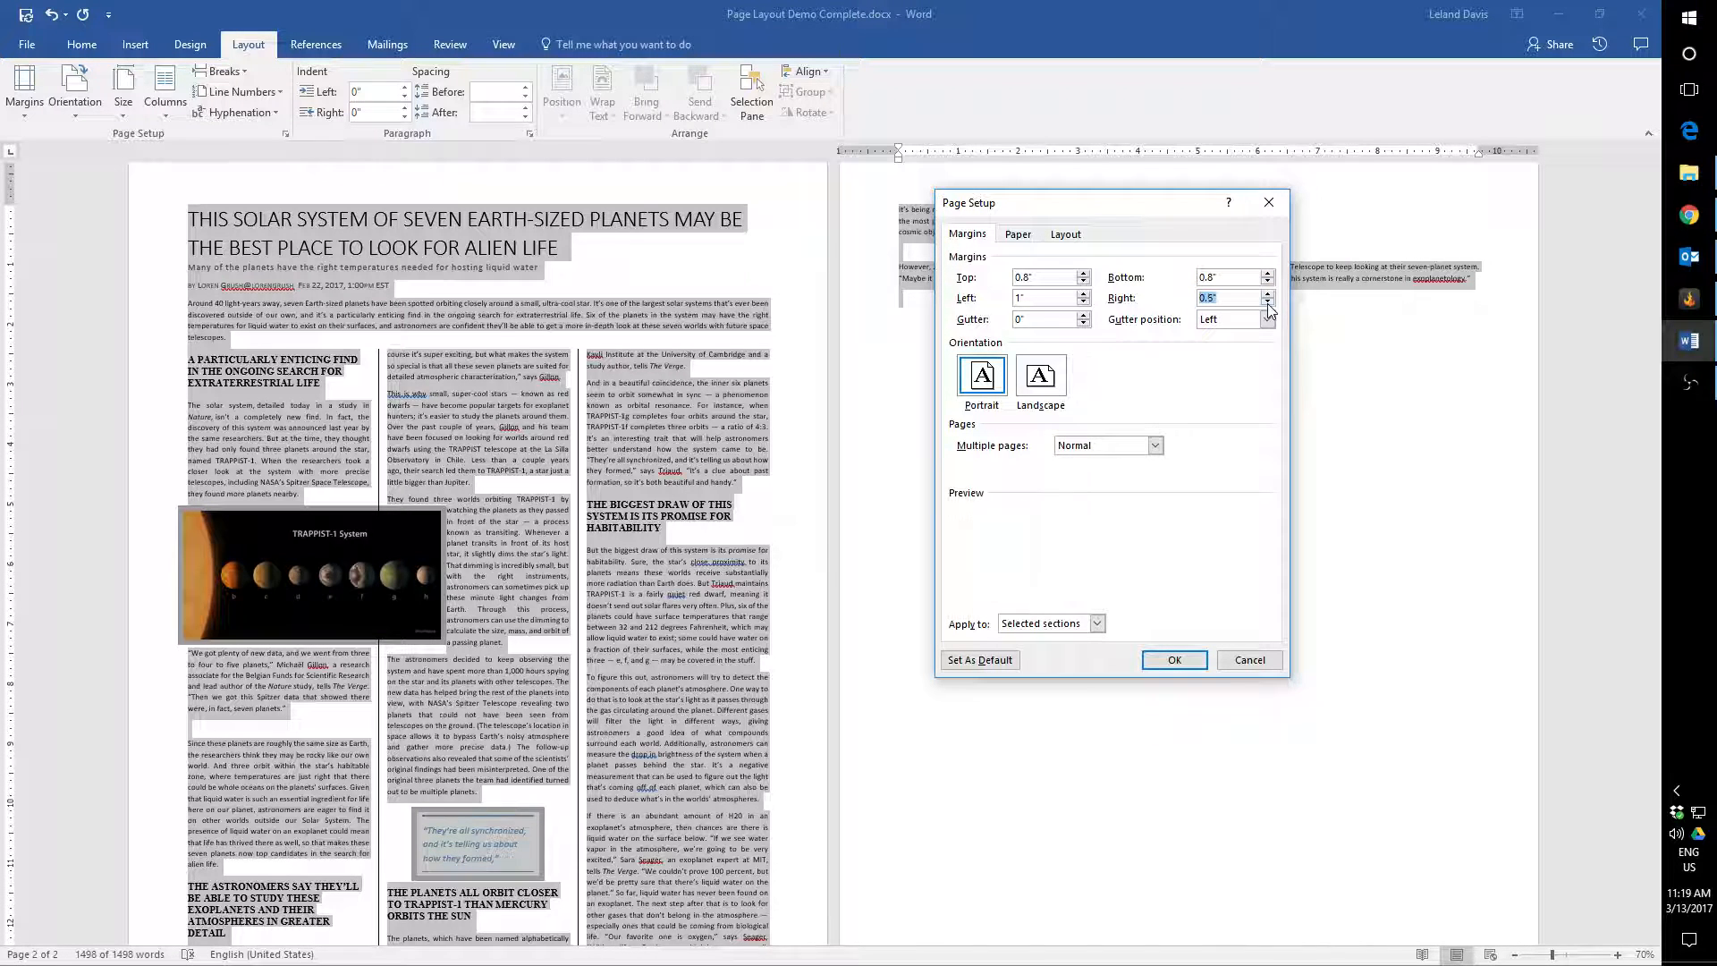
left_click(1084, 302)
left_click(1084, 302)
left_click(1084, 303)
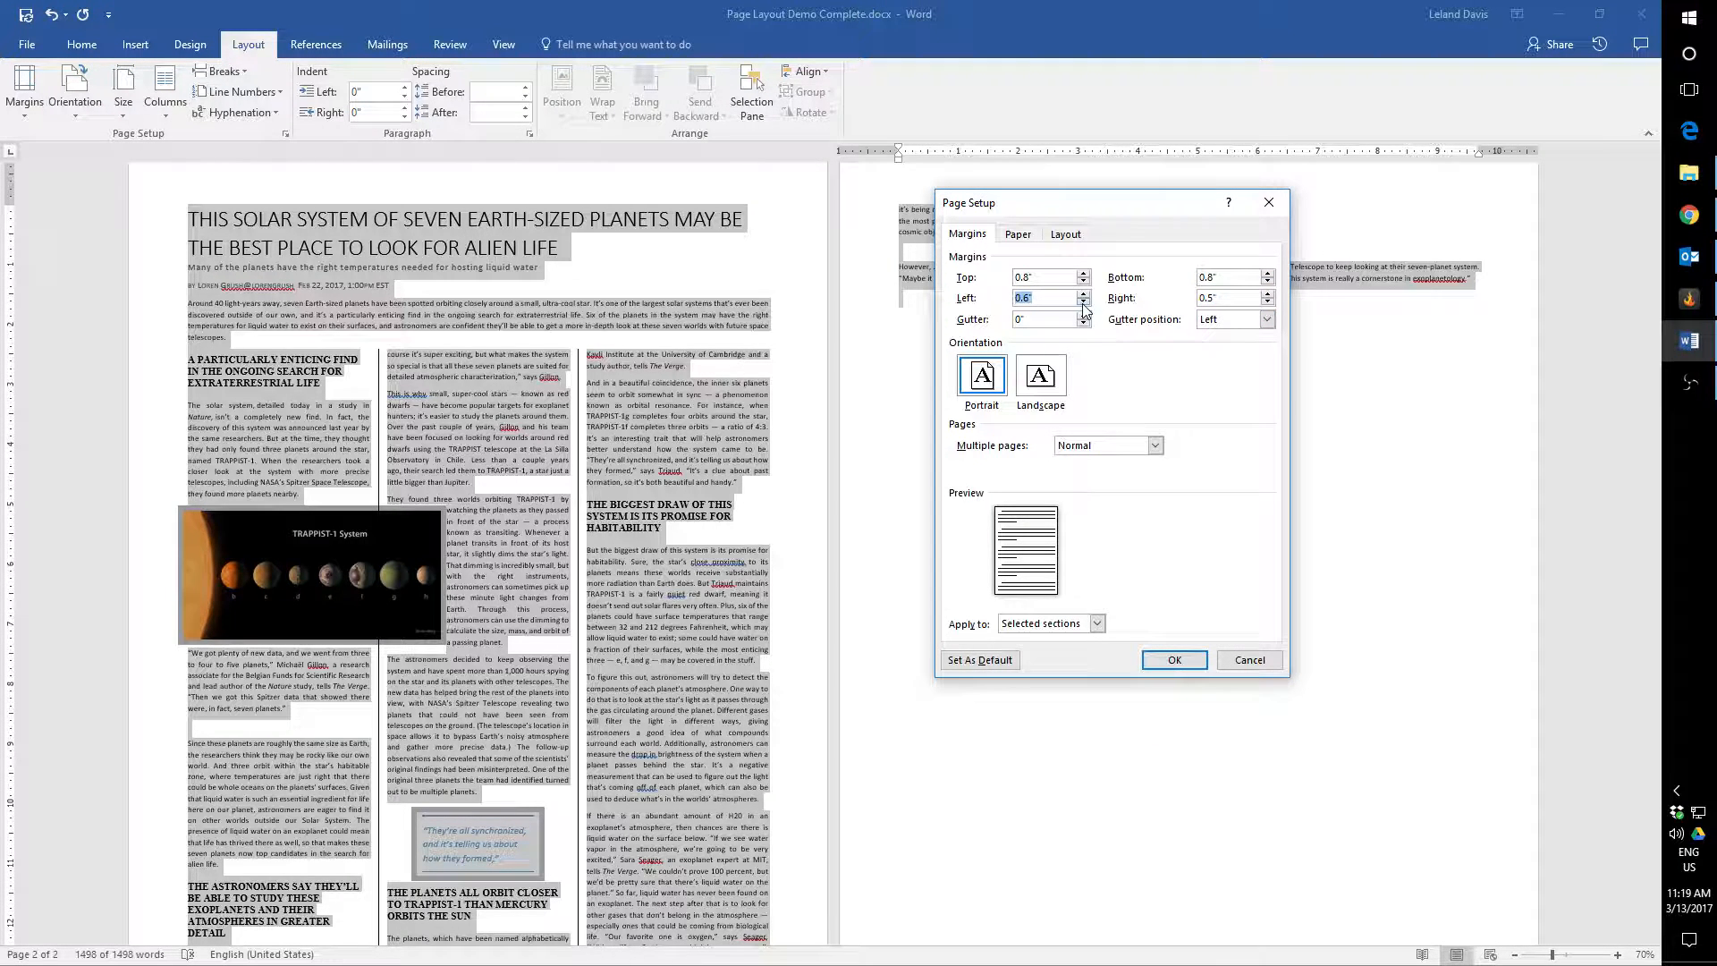
left_click(1085, 304)
left_click(1173, 661)
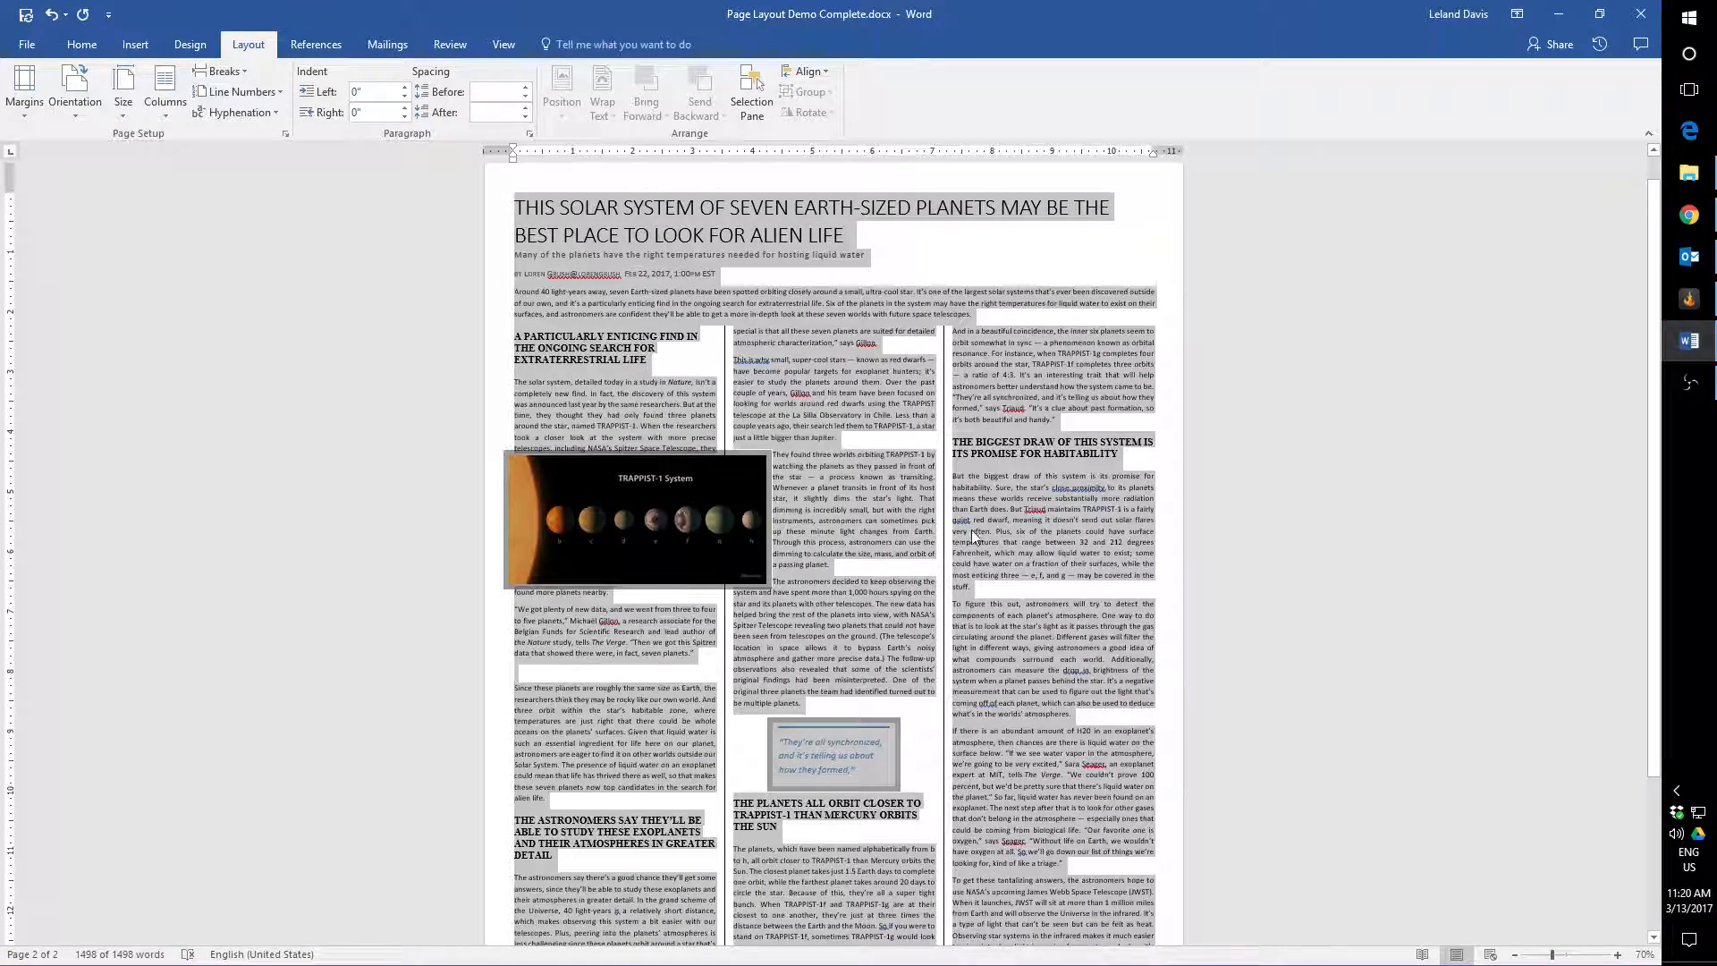
- Deselect the text and examine the article's A3 layout from title to closing paragraph at 90% zoom
scroll(1005, 545, "down", 3)
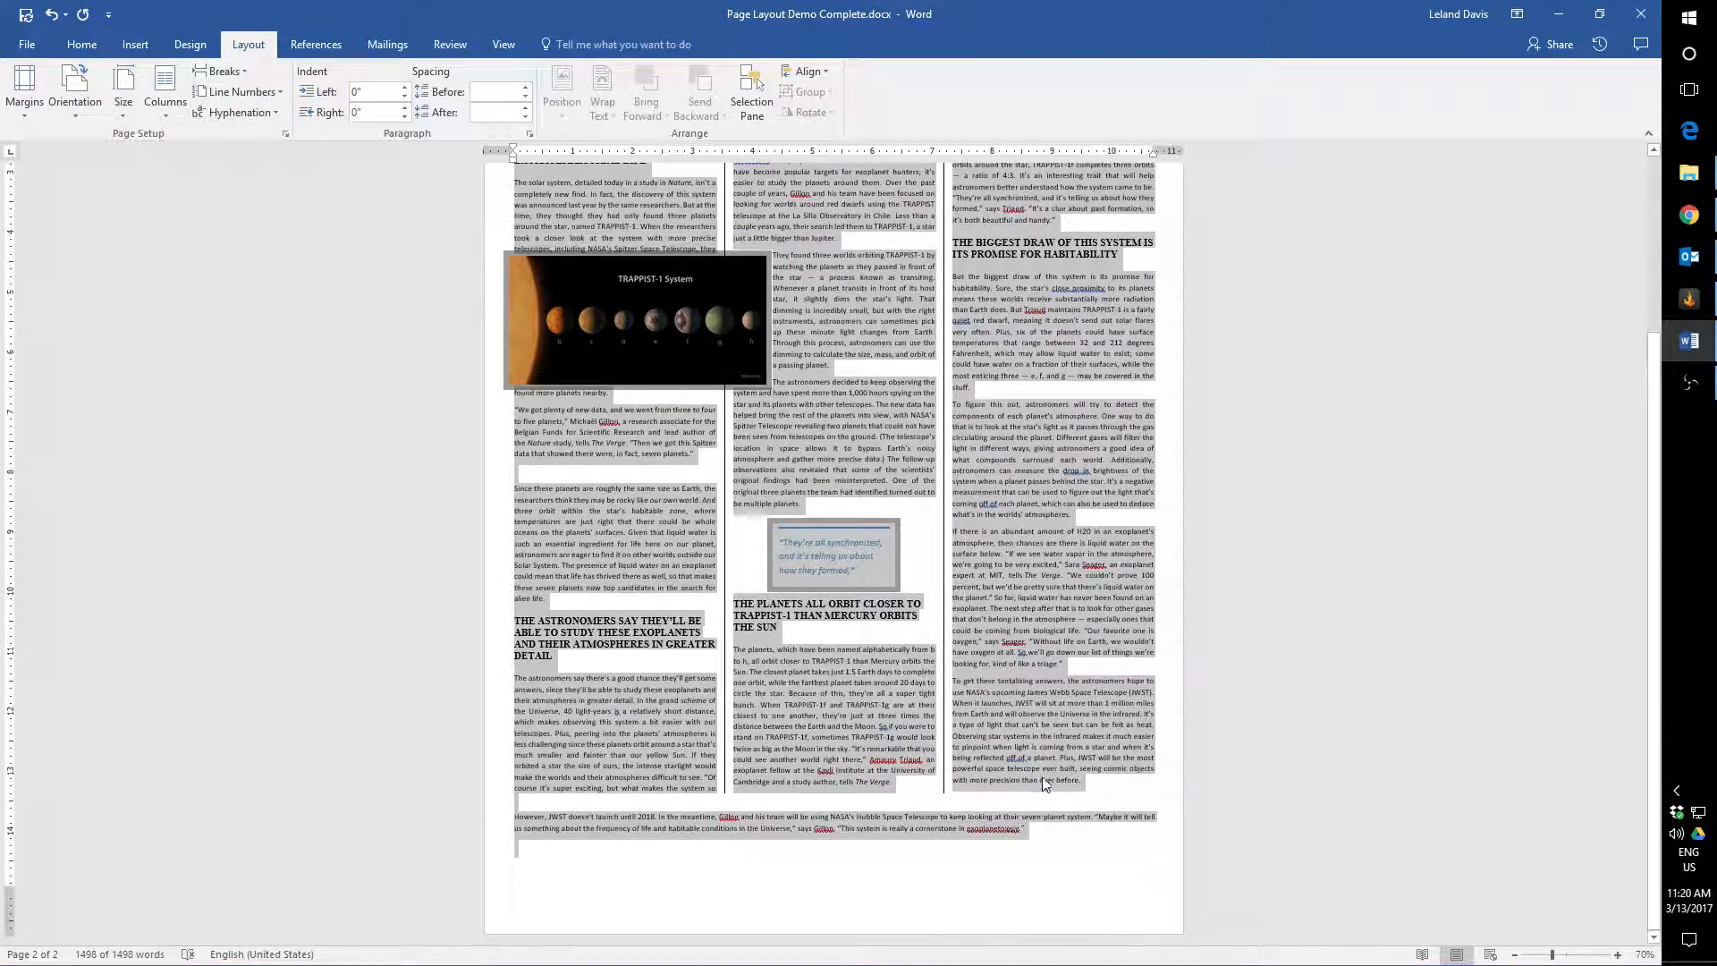
scroll(1023, 739, "up", 4)
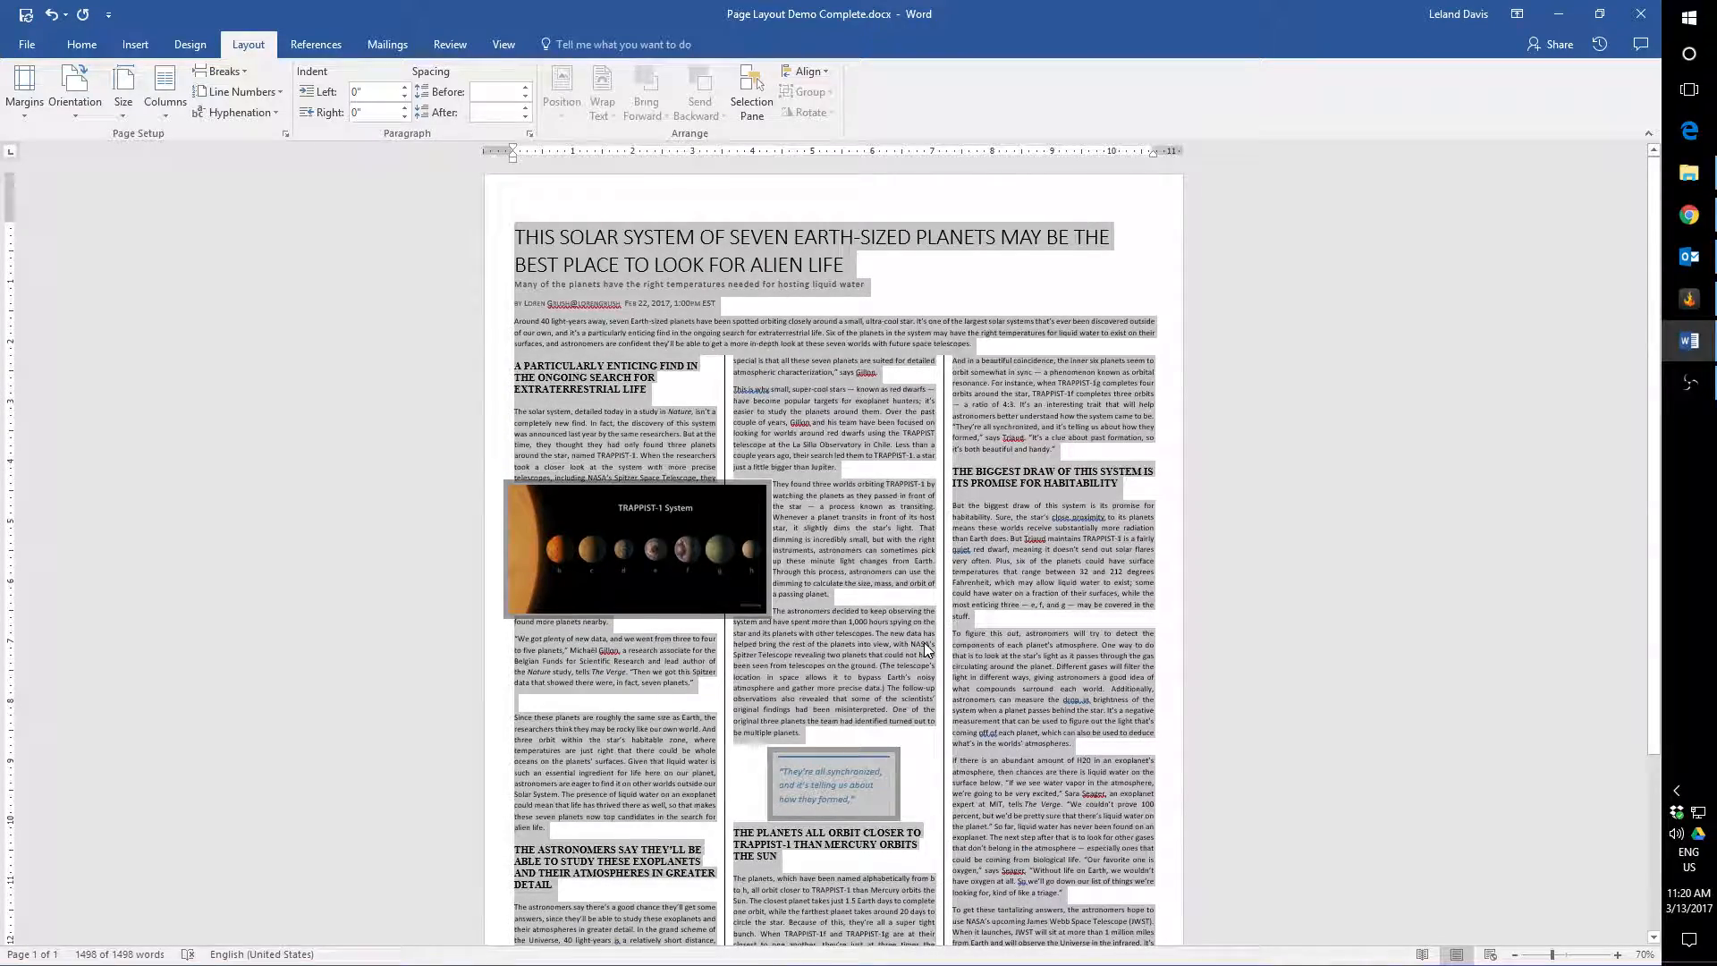
left_click(926, 638)
scroll(926, 638, "down", 2)
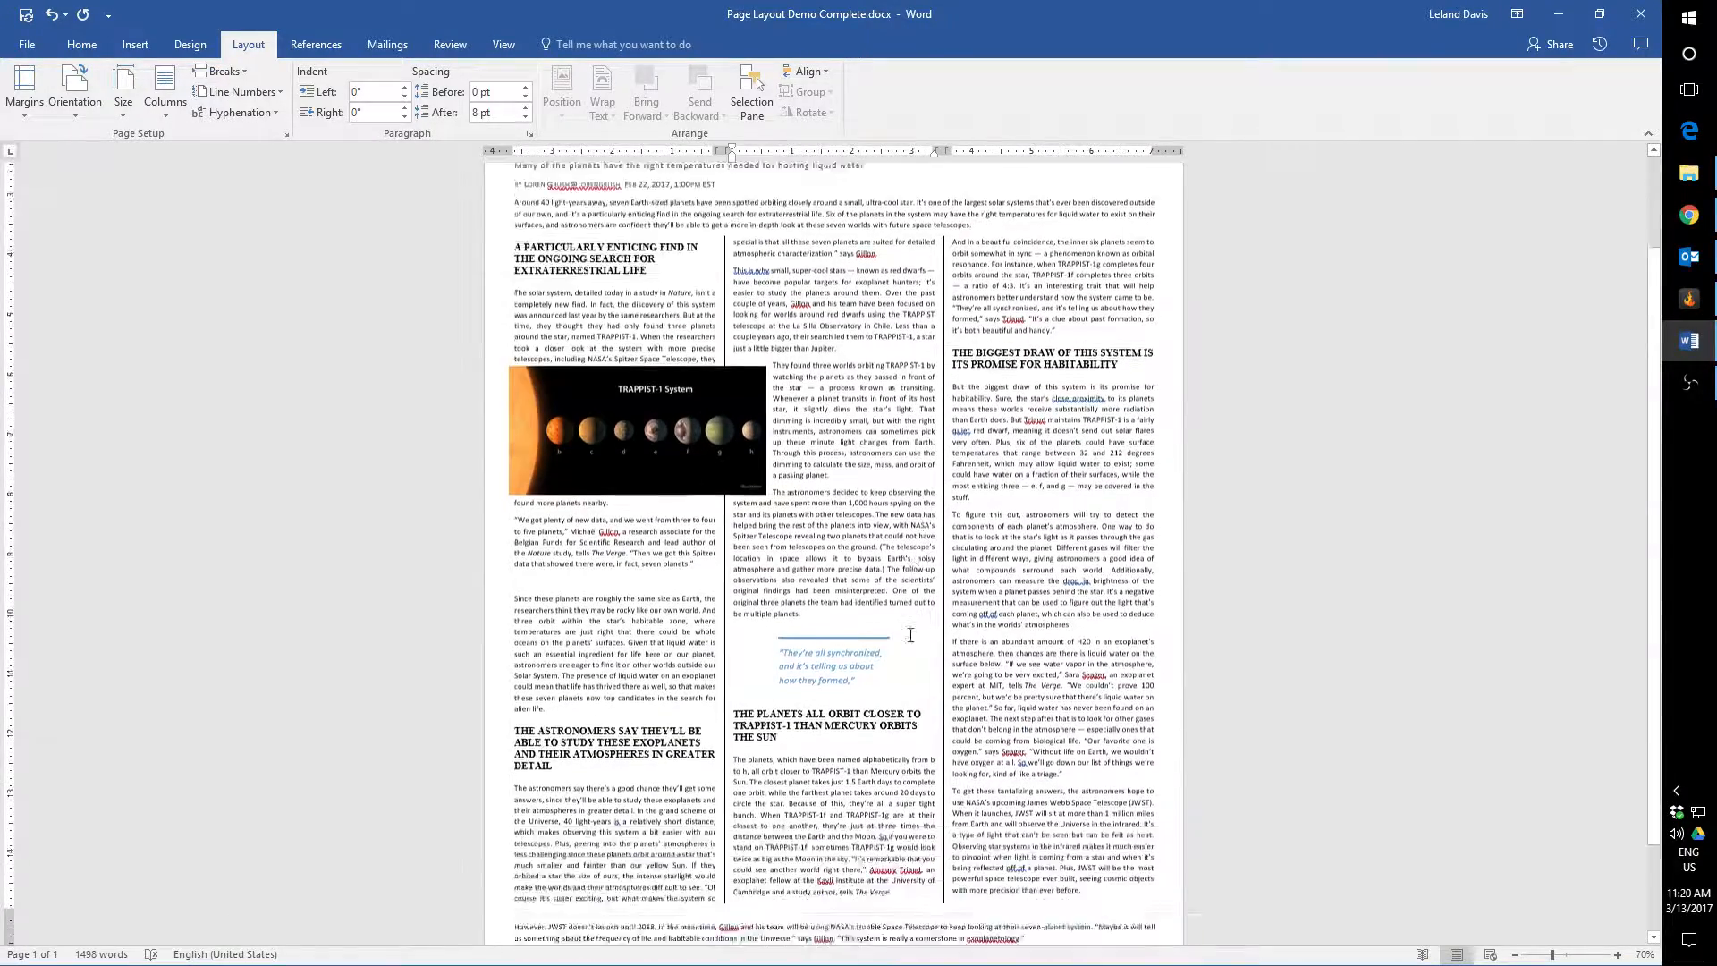
scroll(458, 637, "up", 2)
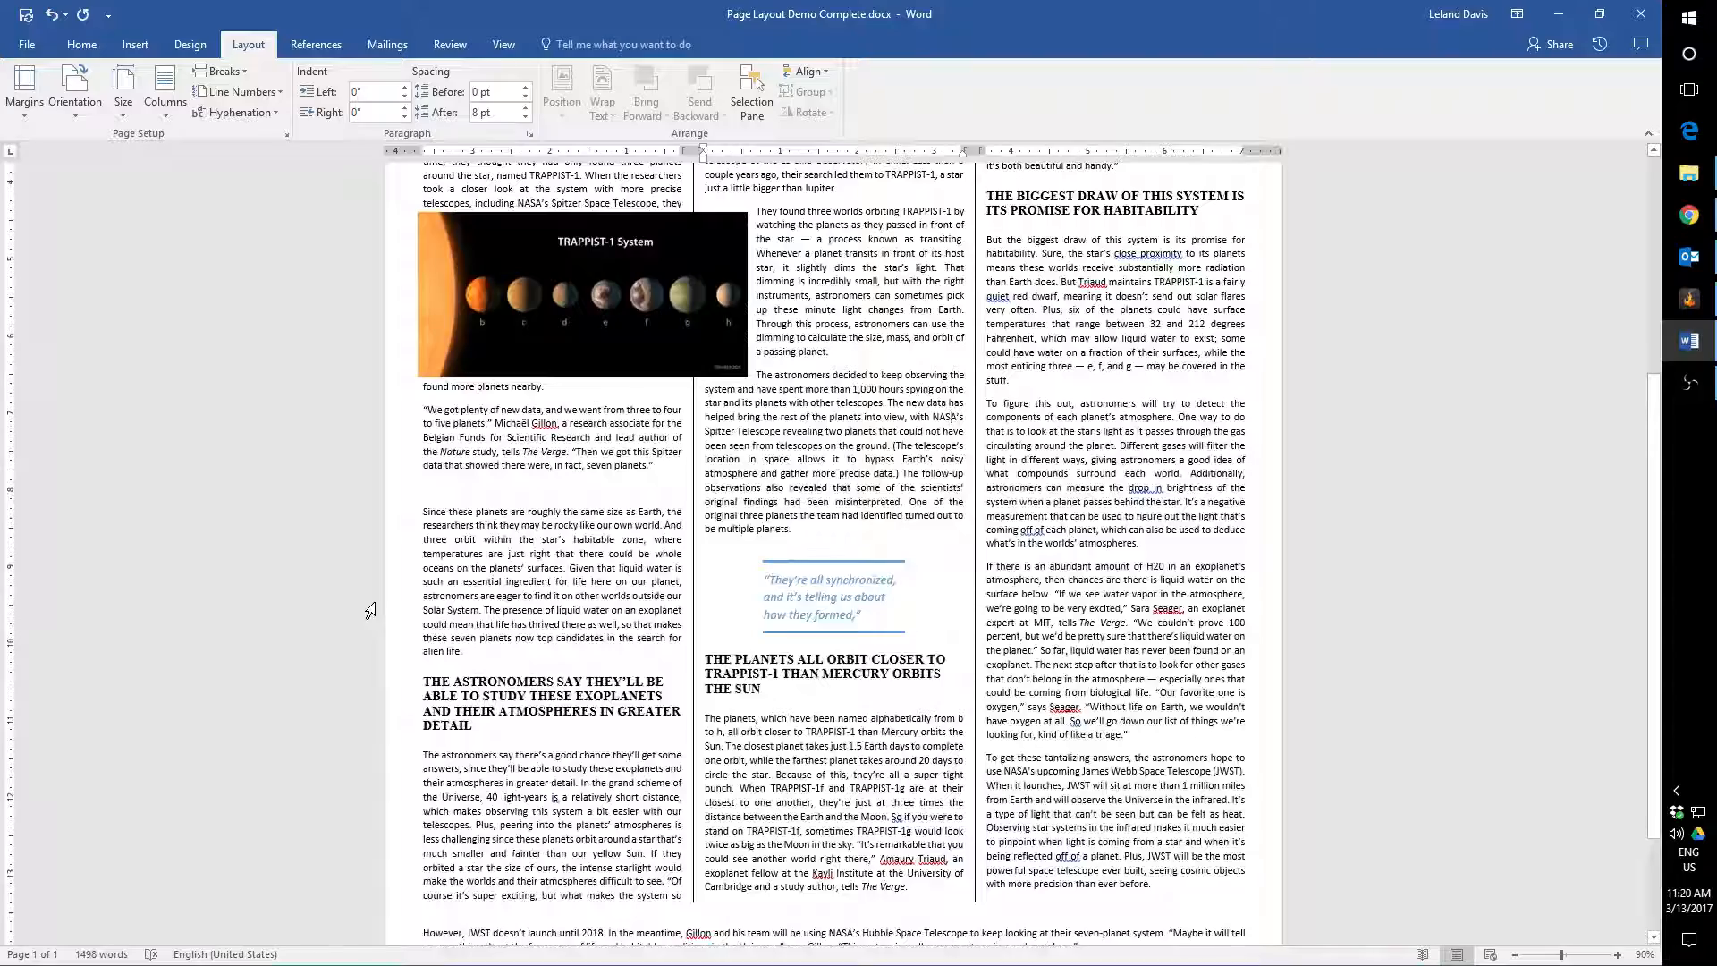
scroll(372, 599, "up", 4)
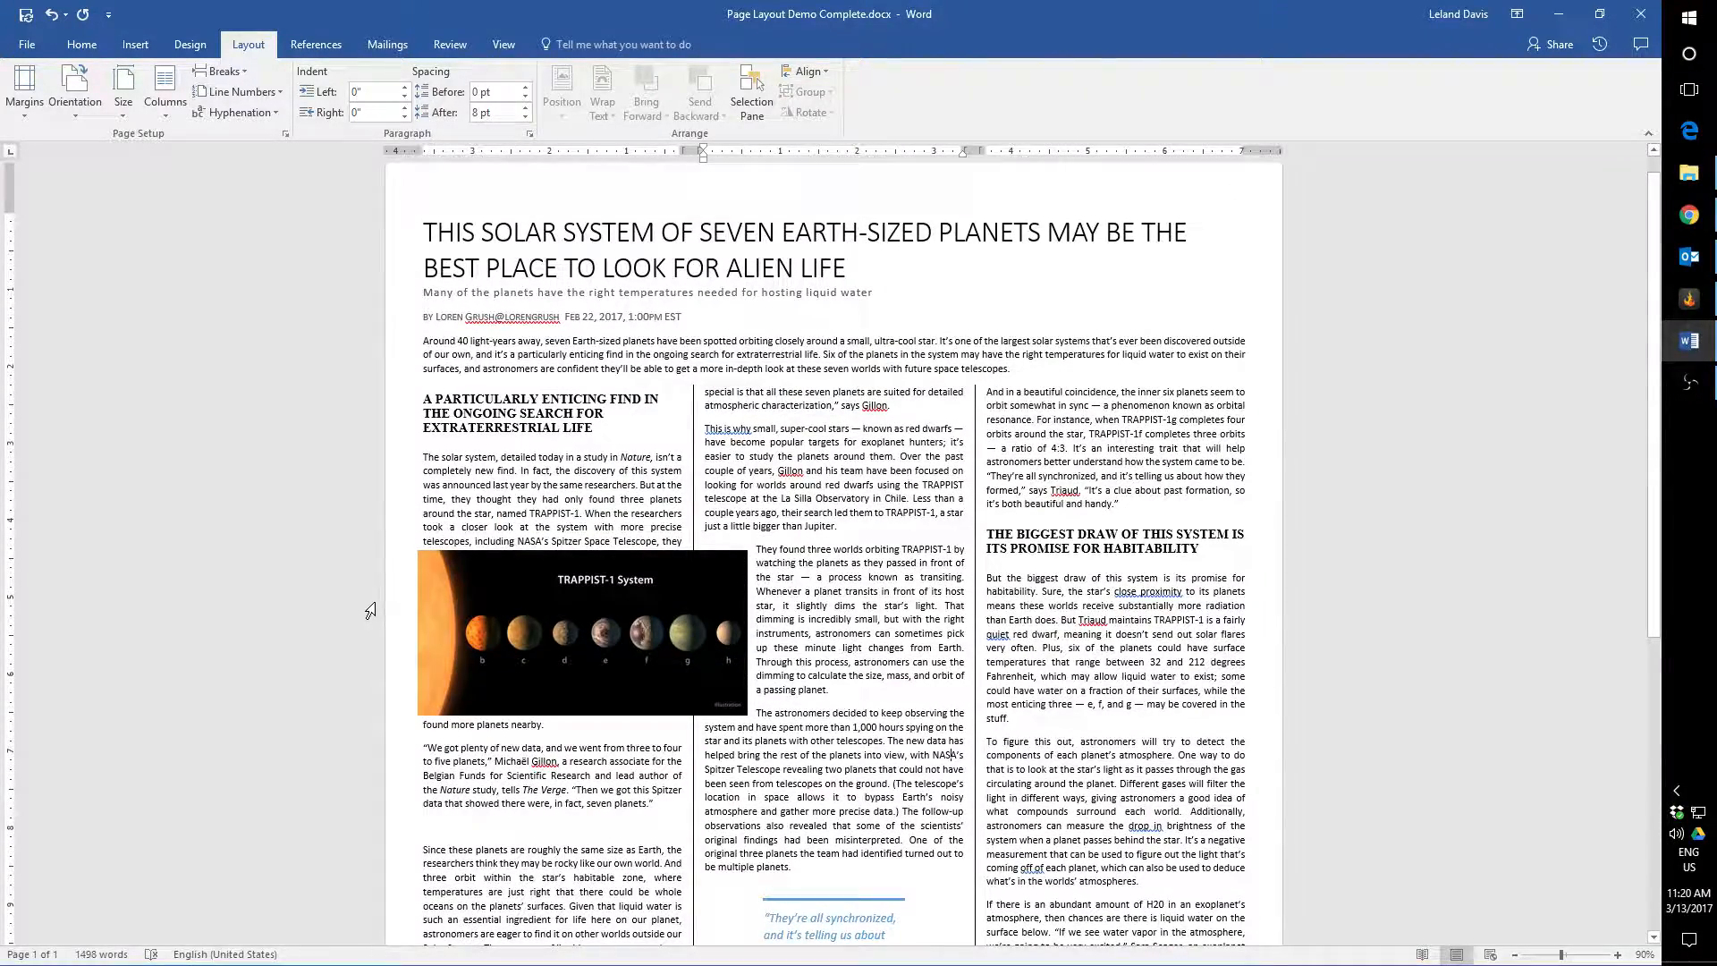
scroll(370, 611, "down", 5)
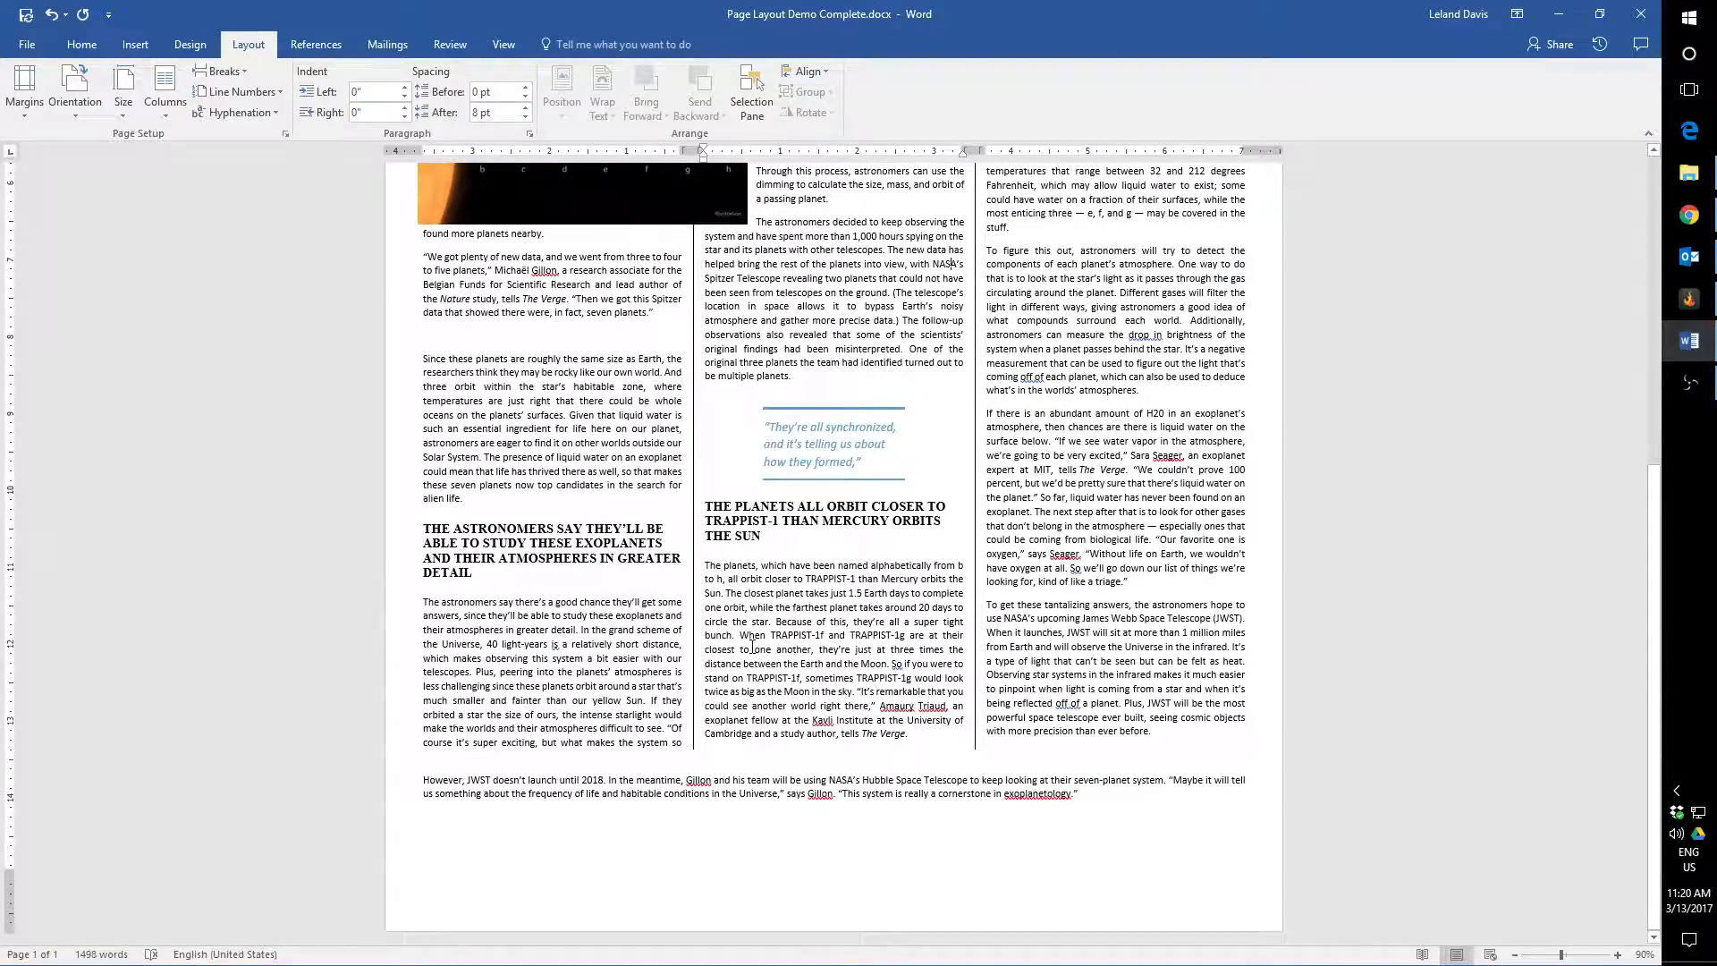
scroll(752, 647, "up", 5)
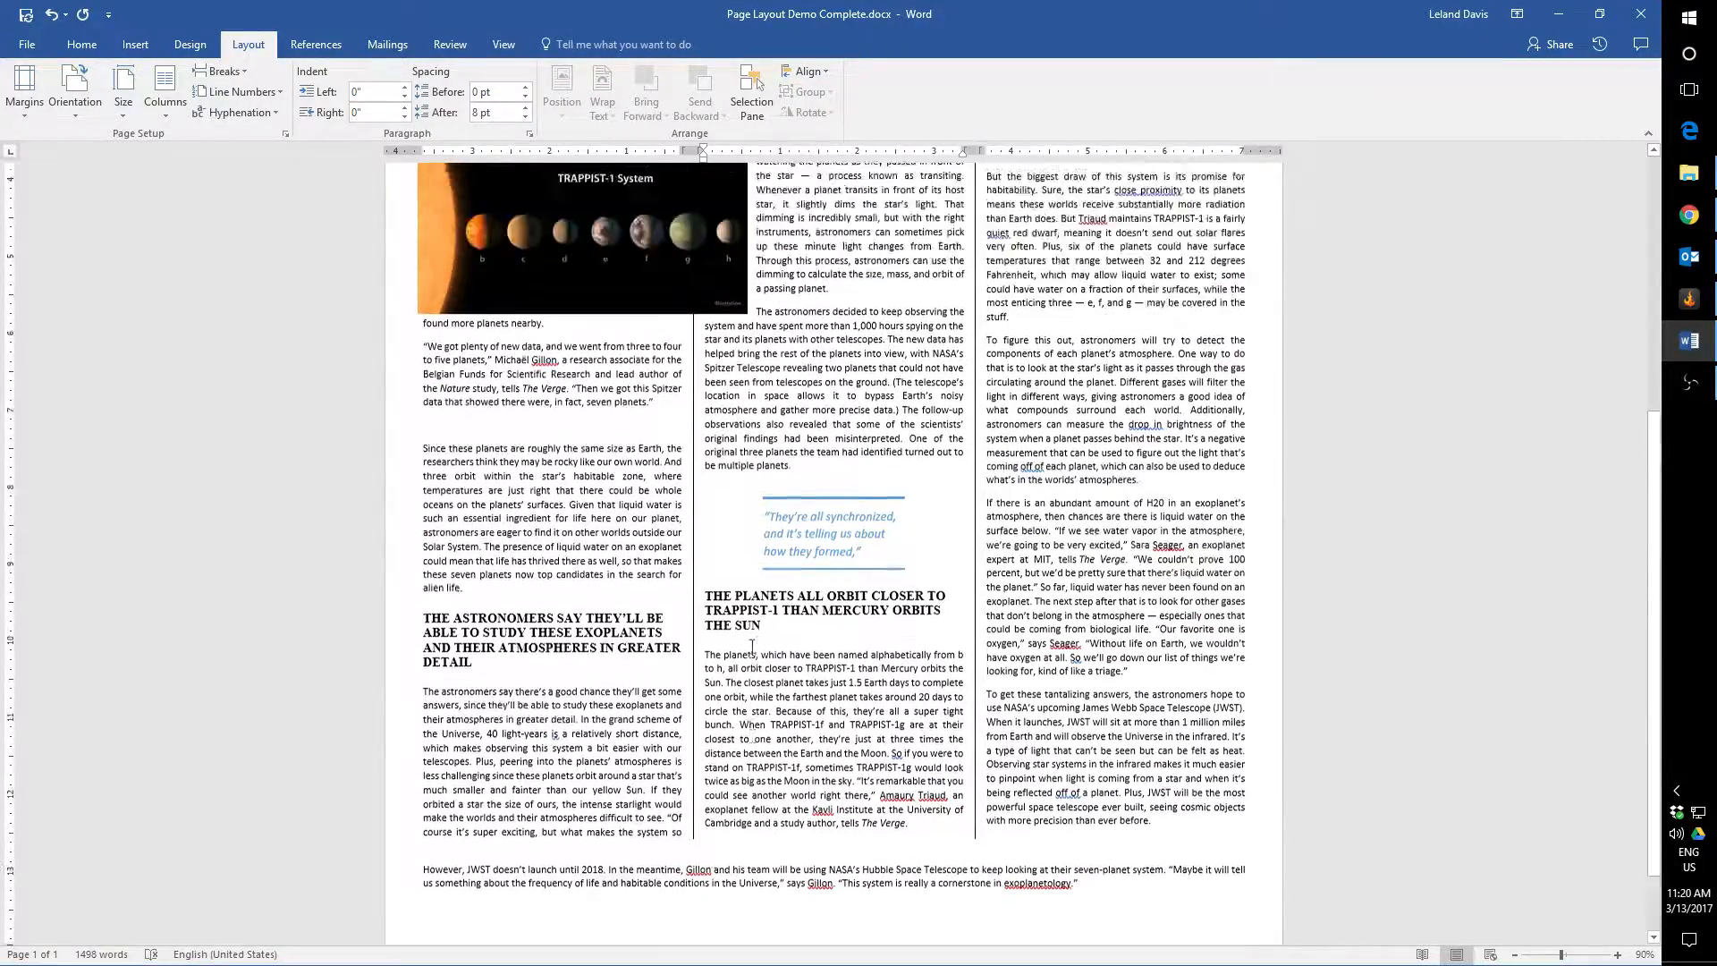
scroll(752, 661, "up", 1)
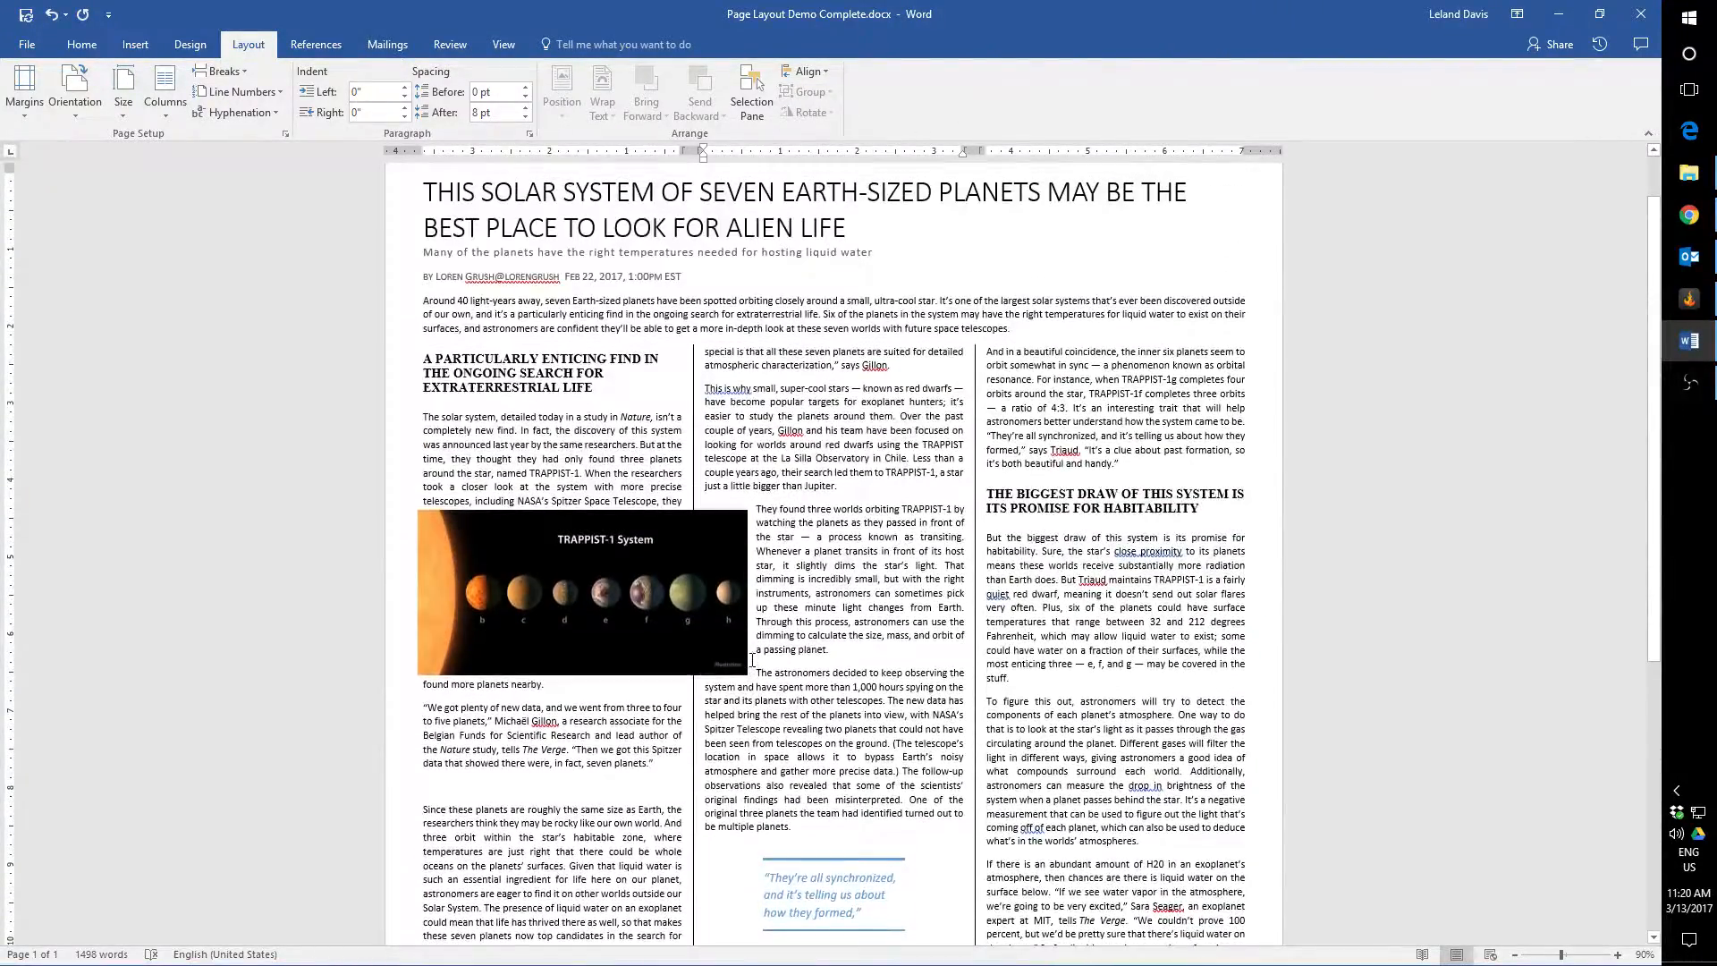
scroll(752, 667, "down", 1)
scroll(752, 667, "down", 2)
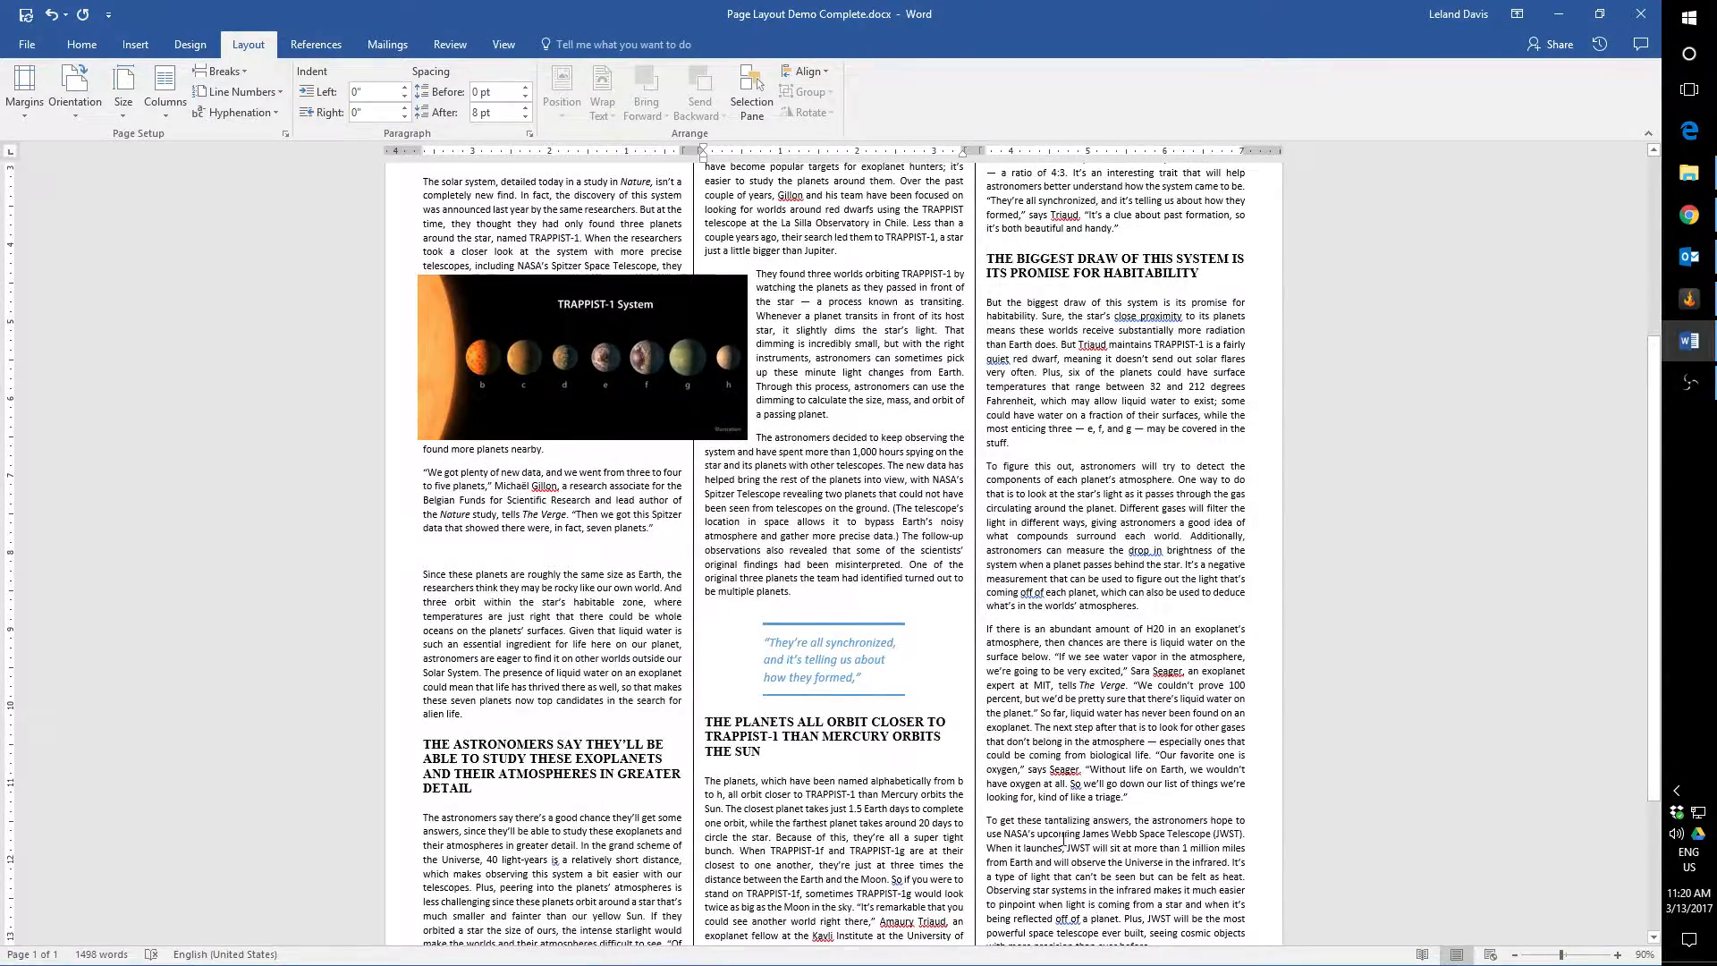
- Examine the article's layout with the new margins from title to closing paragraph, including a whole-page view at 40% zoom
scroll(1063, 841, "up", 2)
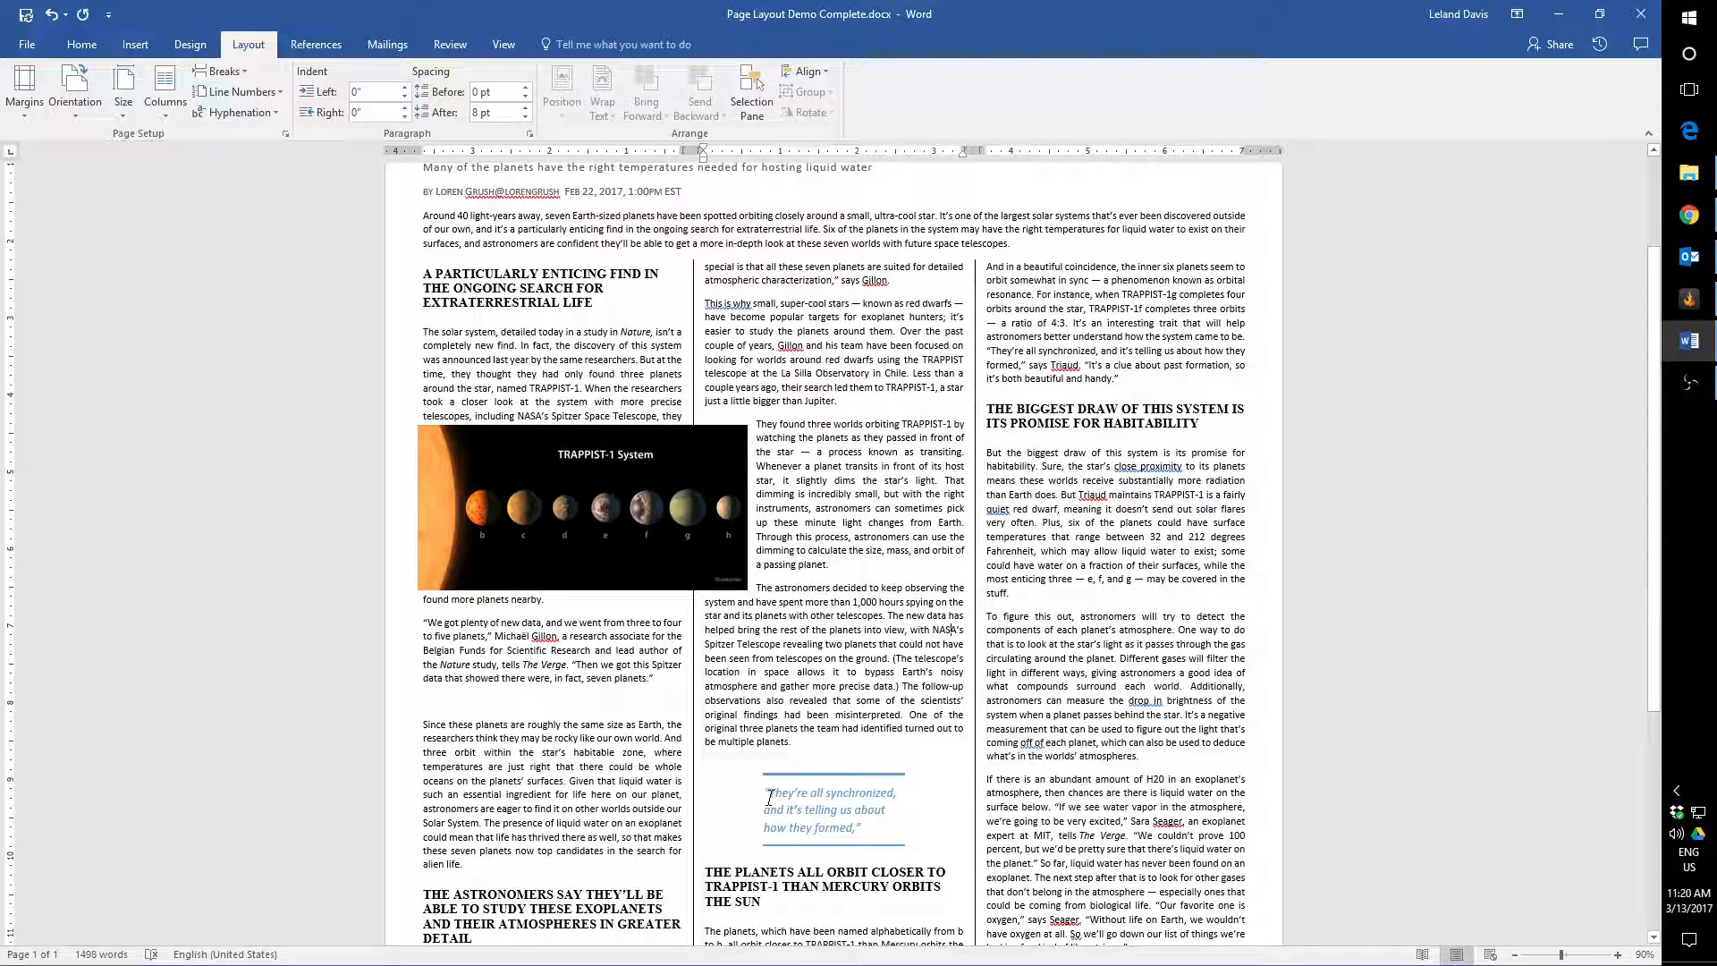
scroll(769, 796, "down", 5)
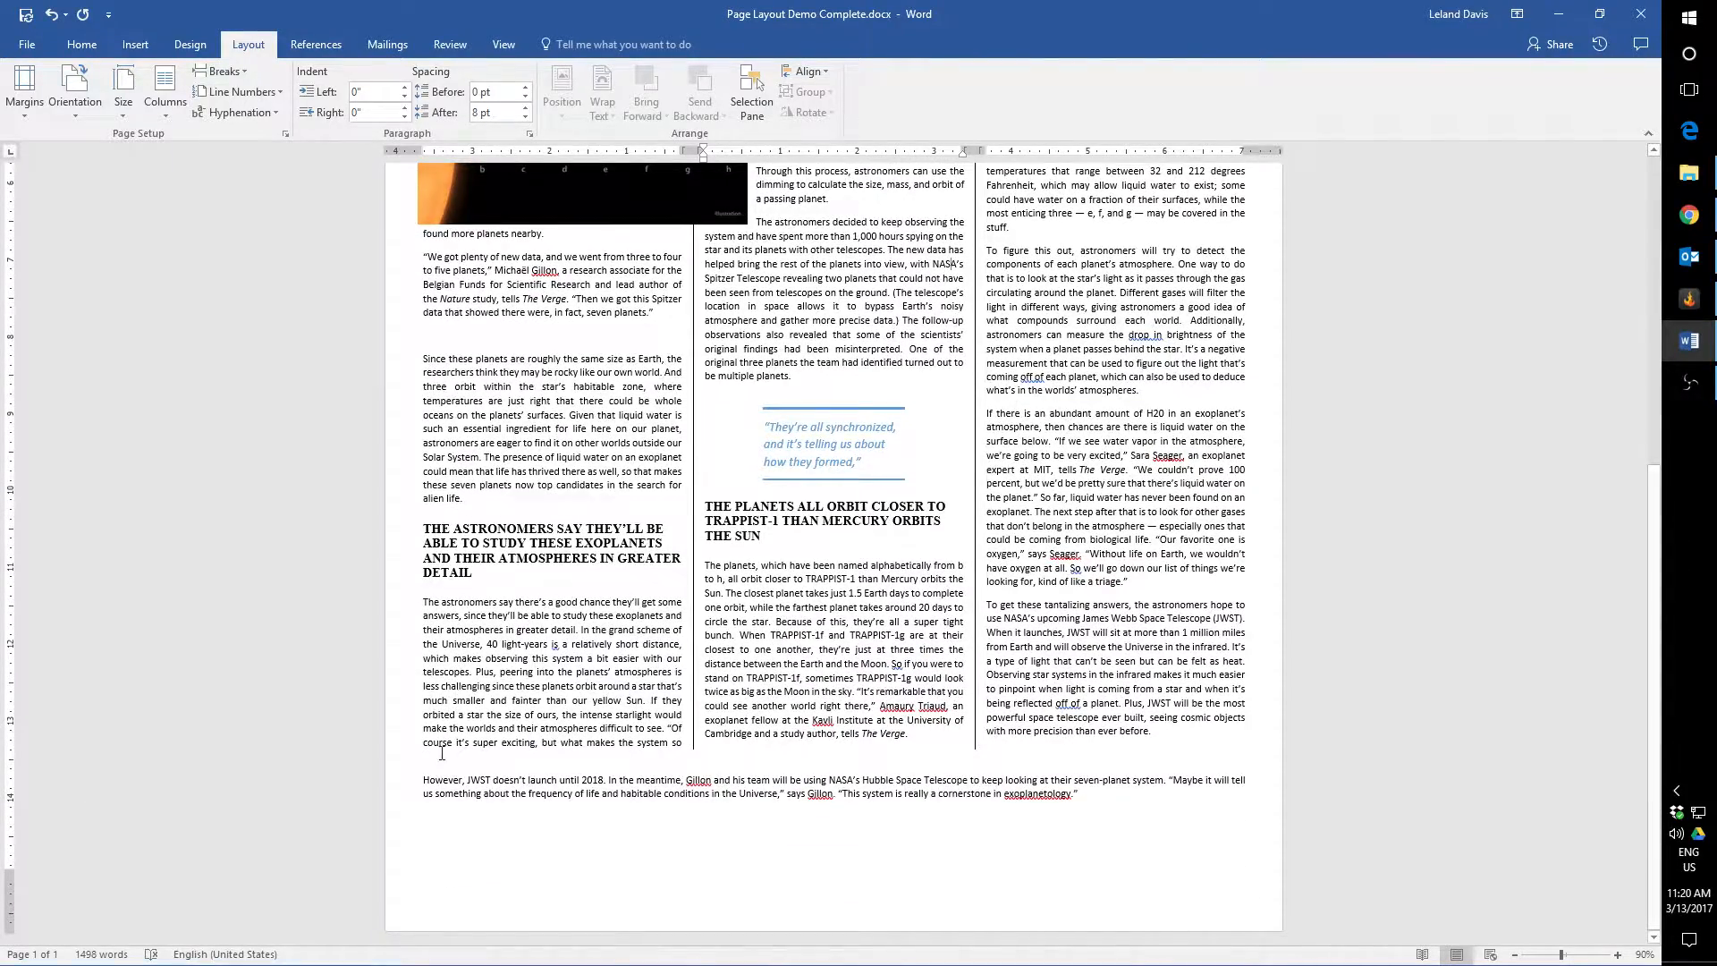
scroll(582, 632, "up", 3)
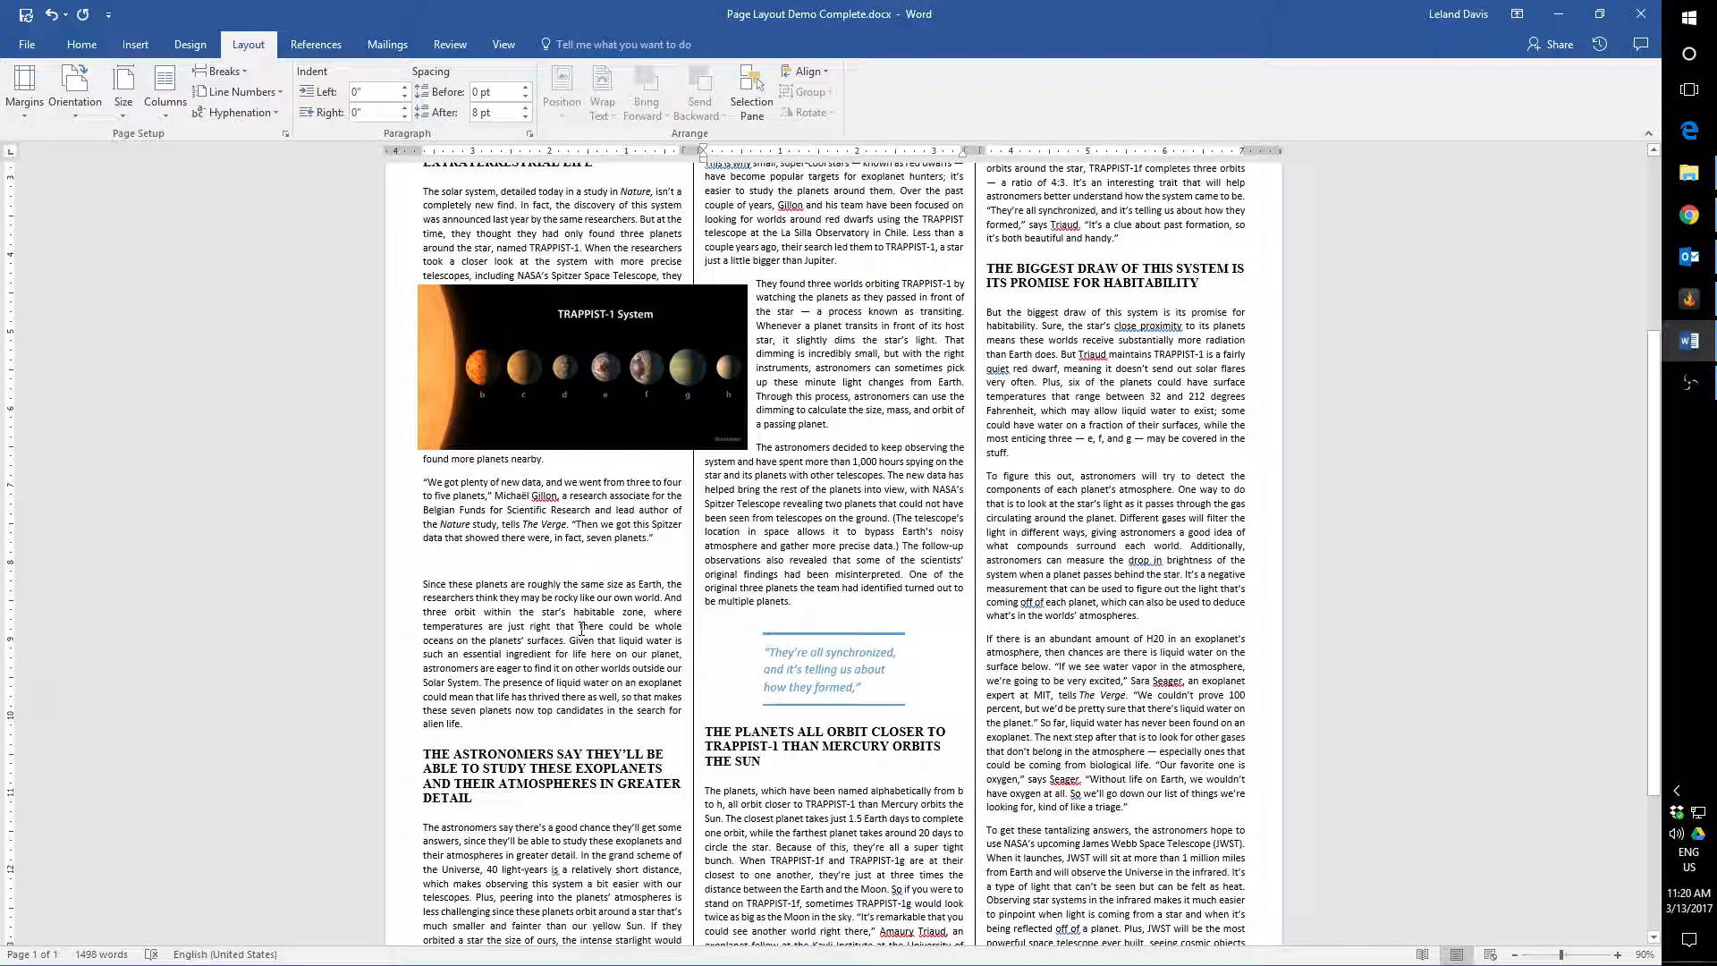
scroll(613, 618, "up", 2)
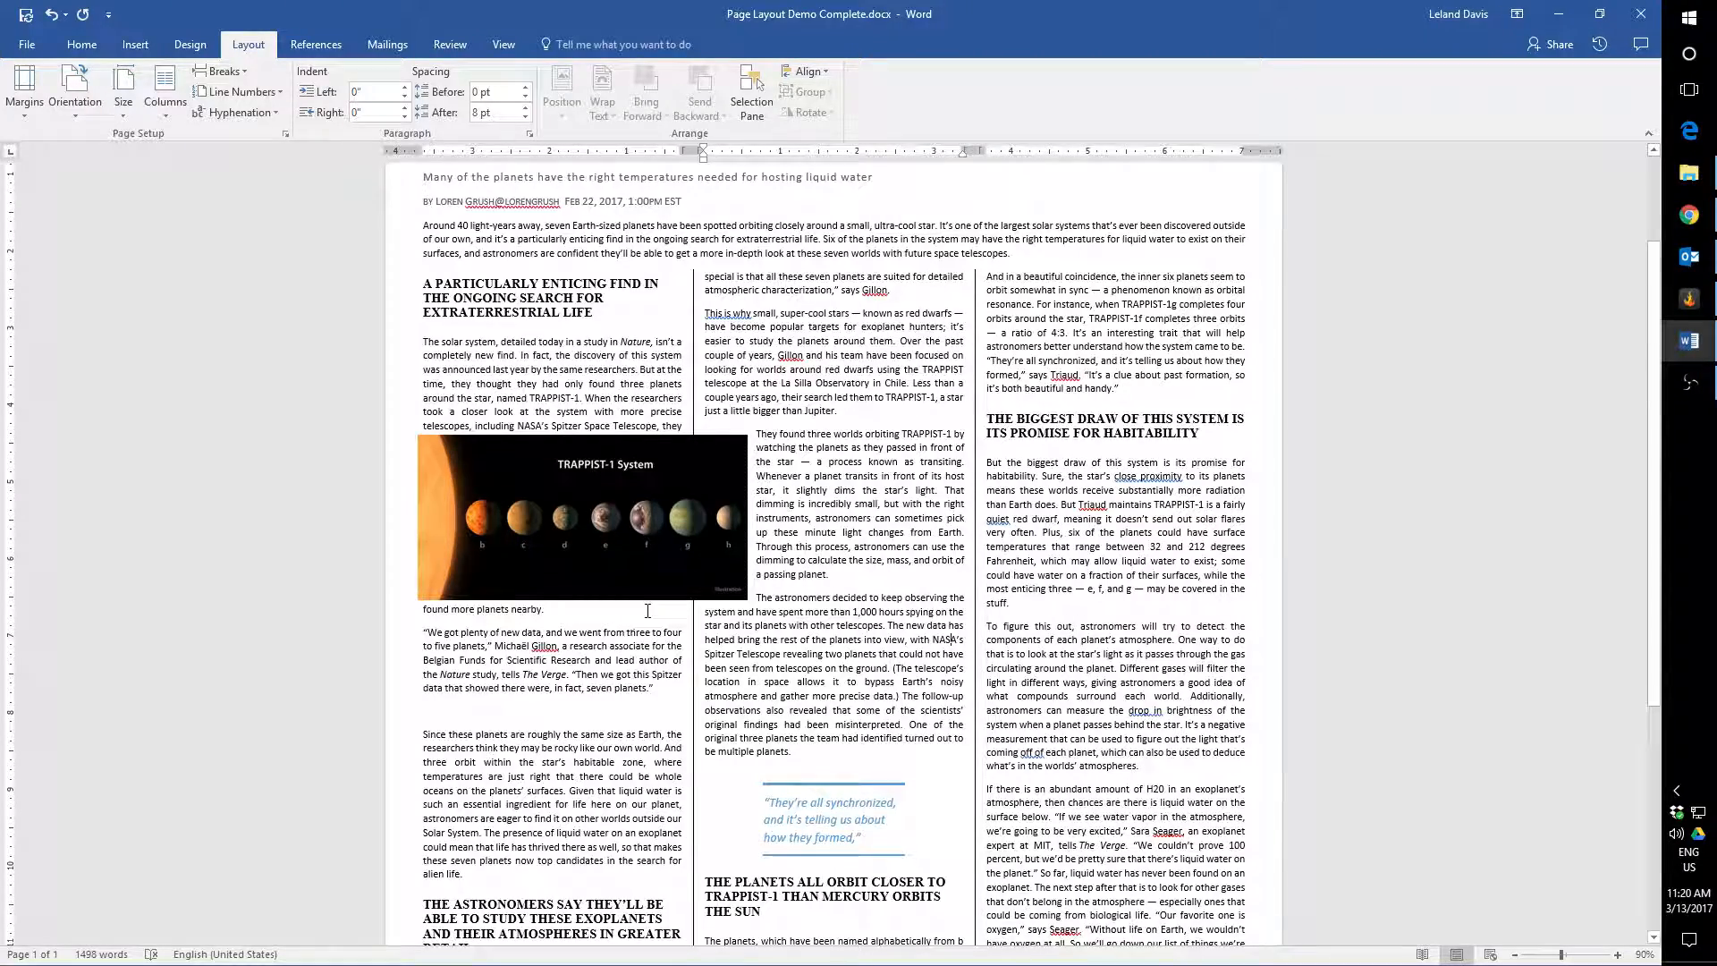
scroll(648, 610, "down", 5)
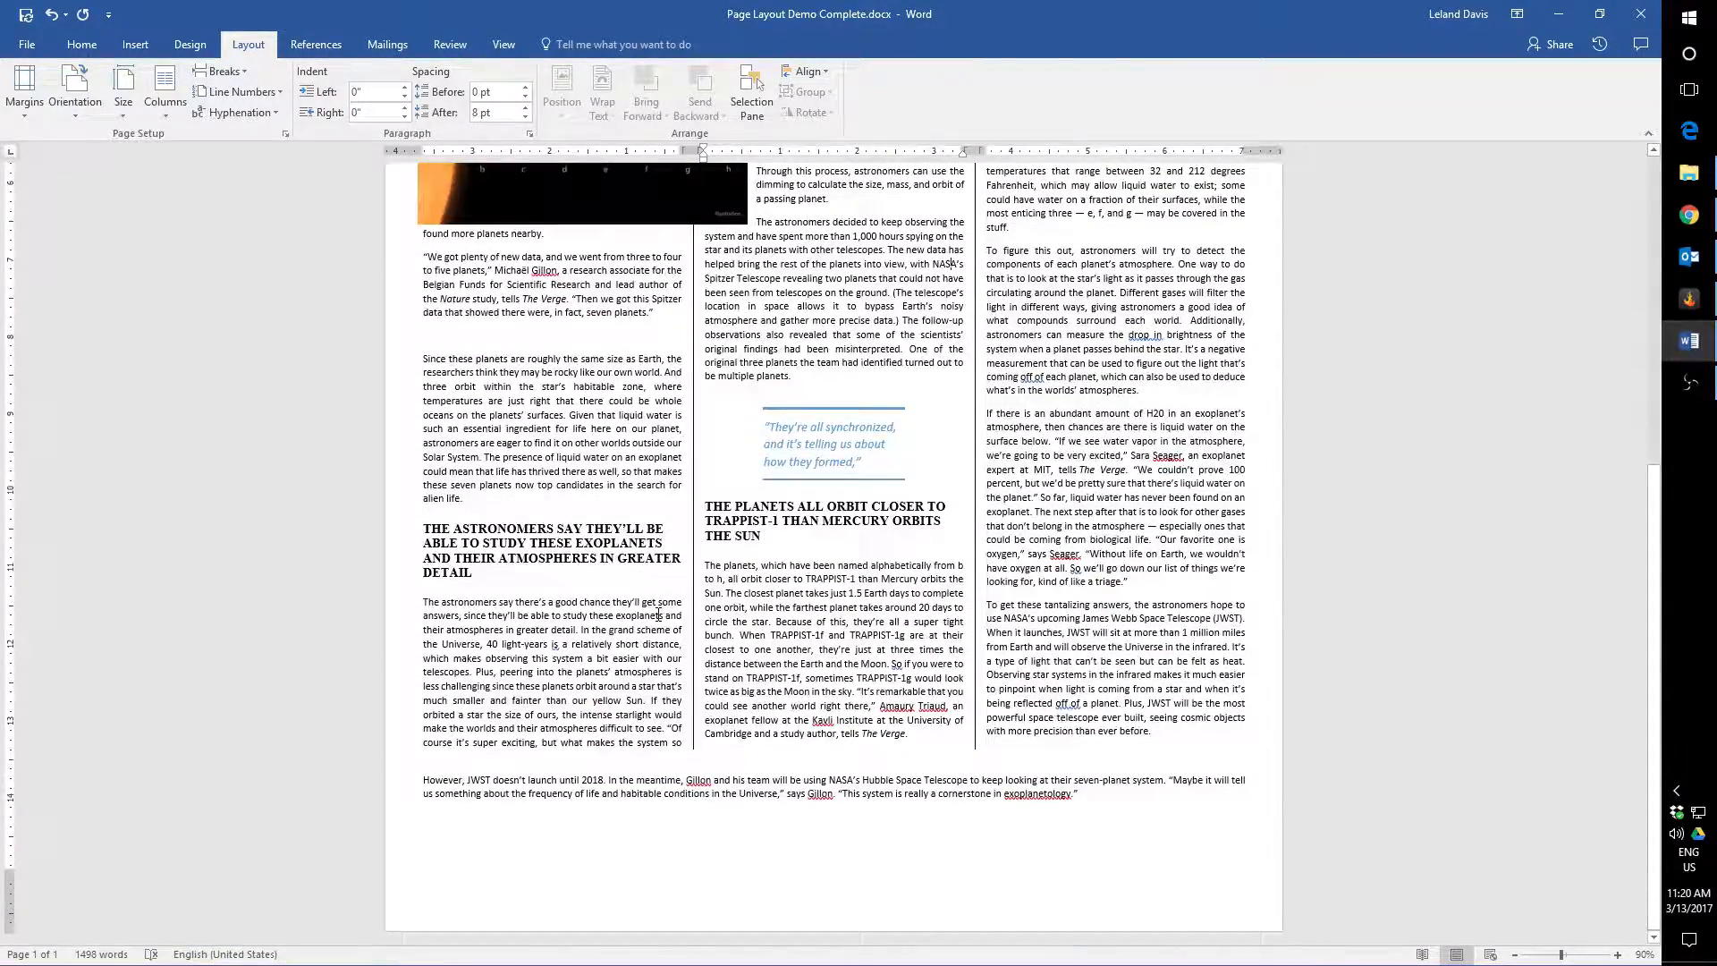
scroll(766, 747, "up", 7)
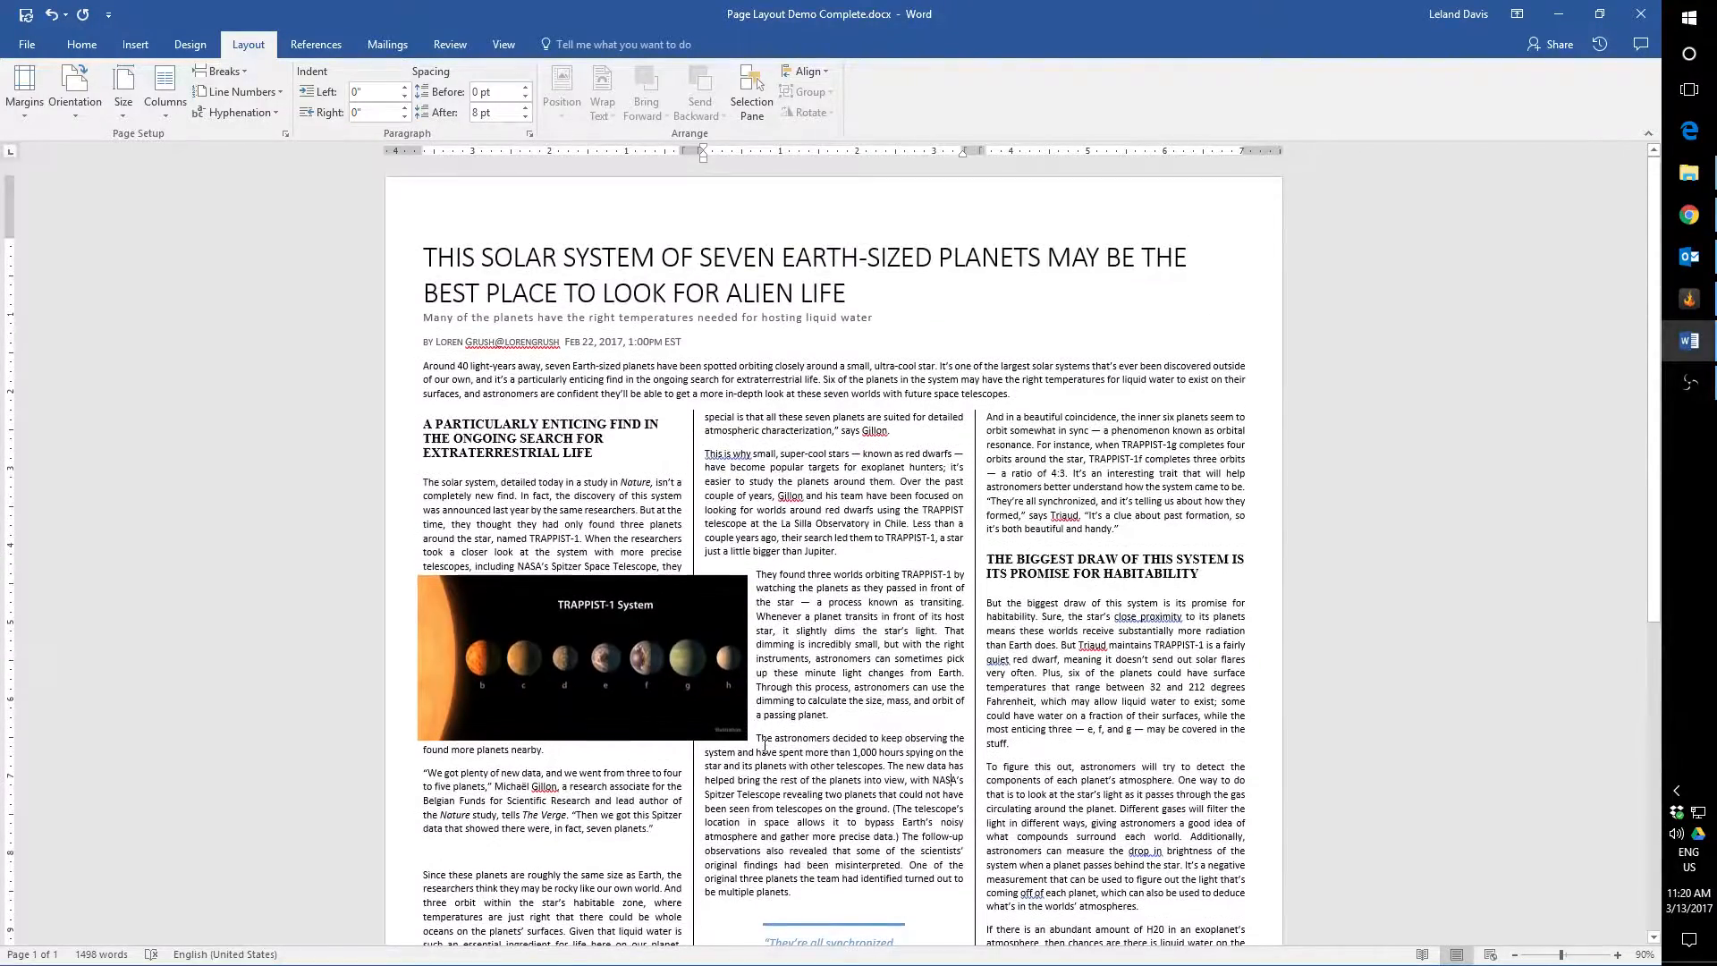
scroll(765, 740, "down", 5, "ctrl")
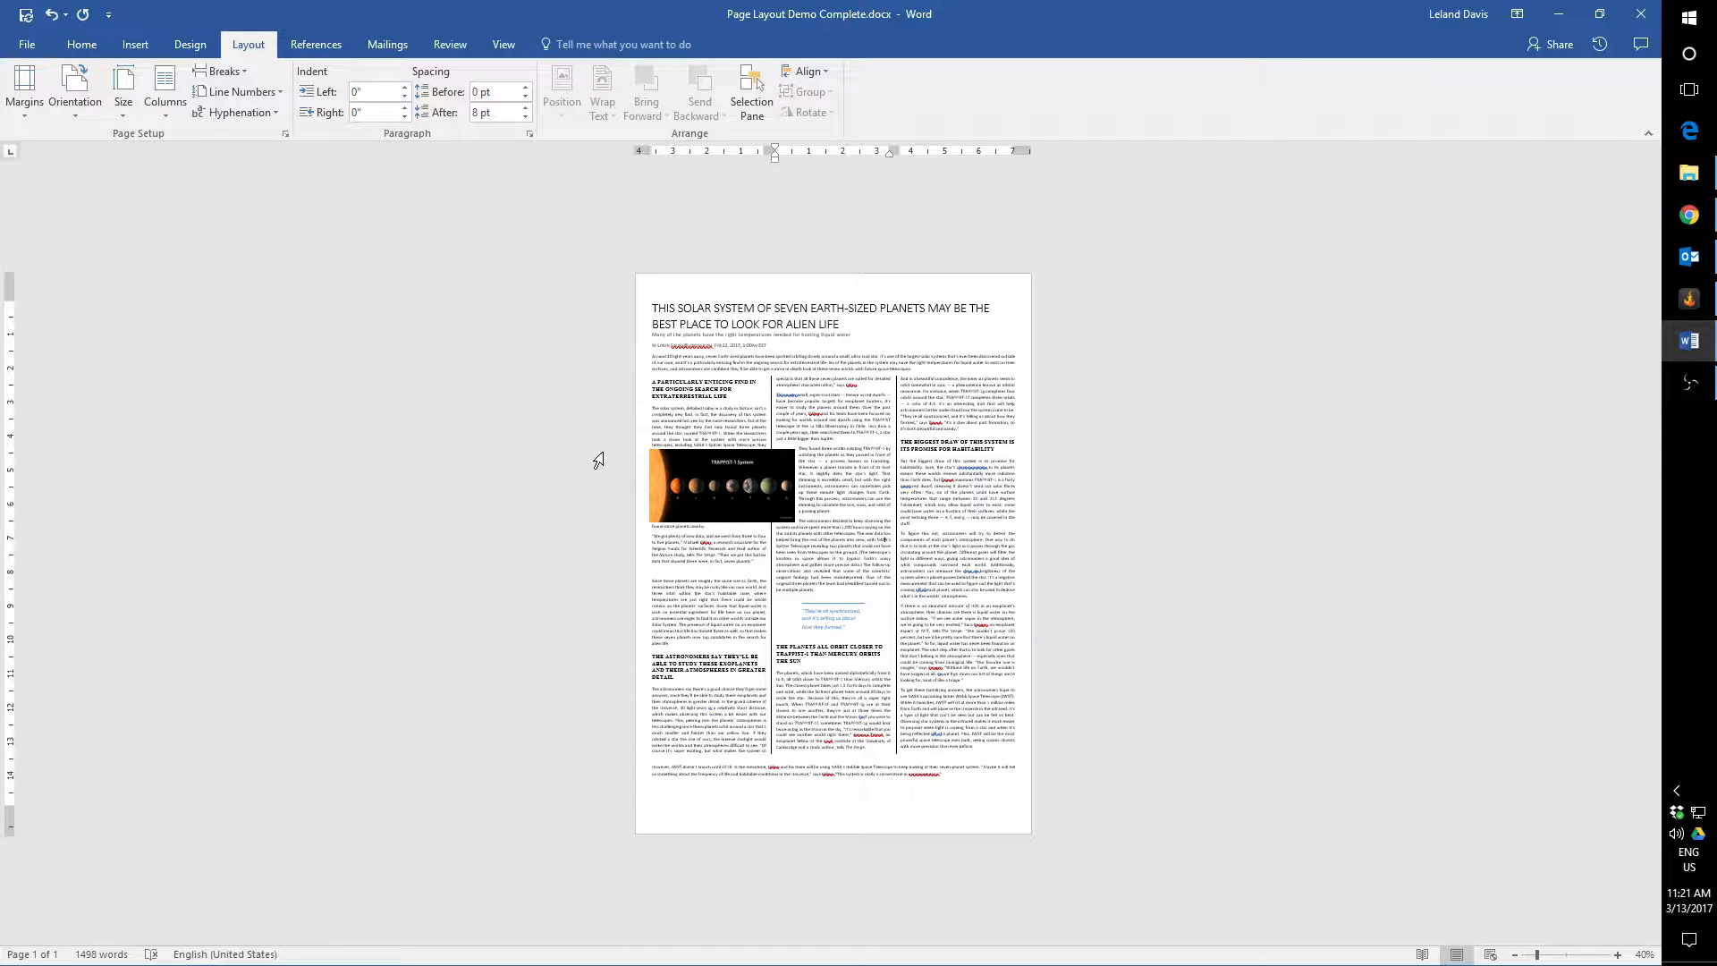
scroll(545, 498, "up", 1)
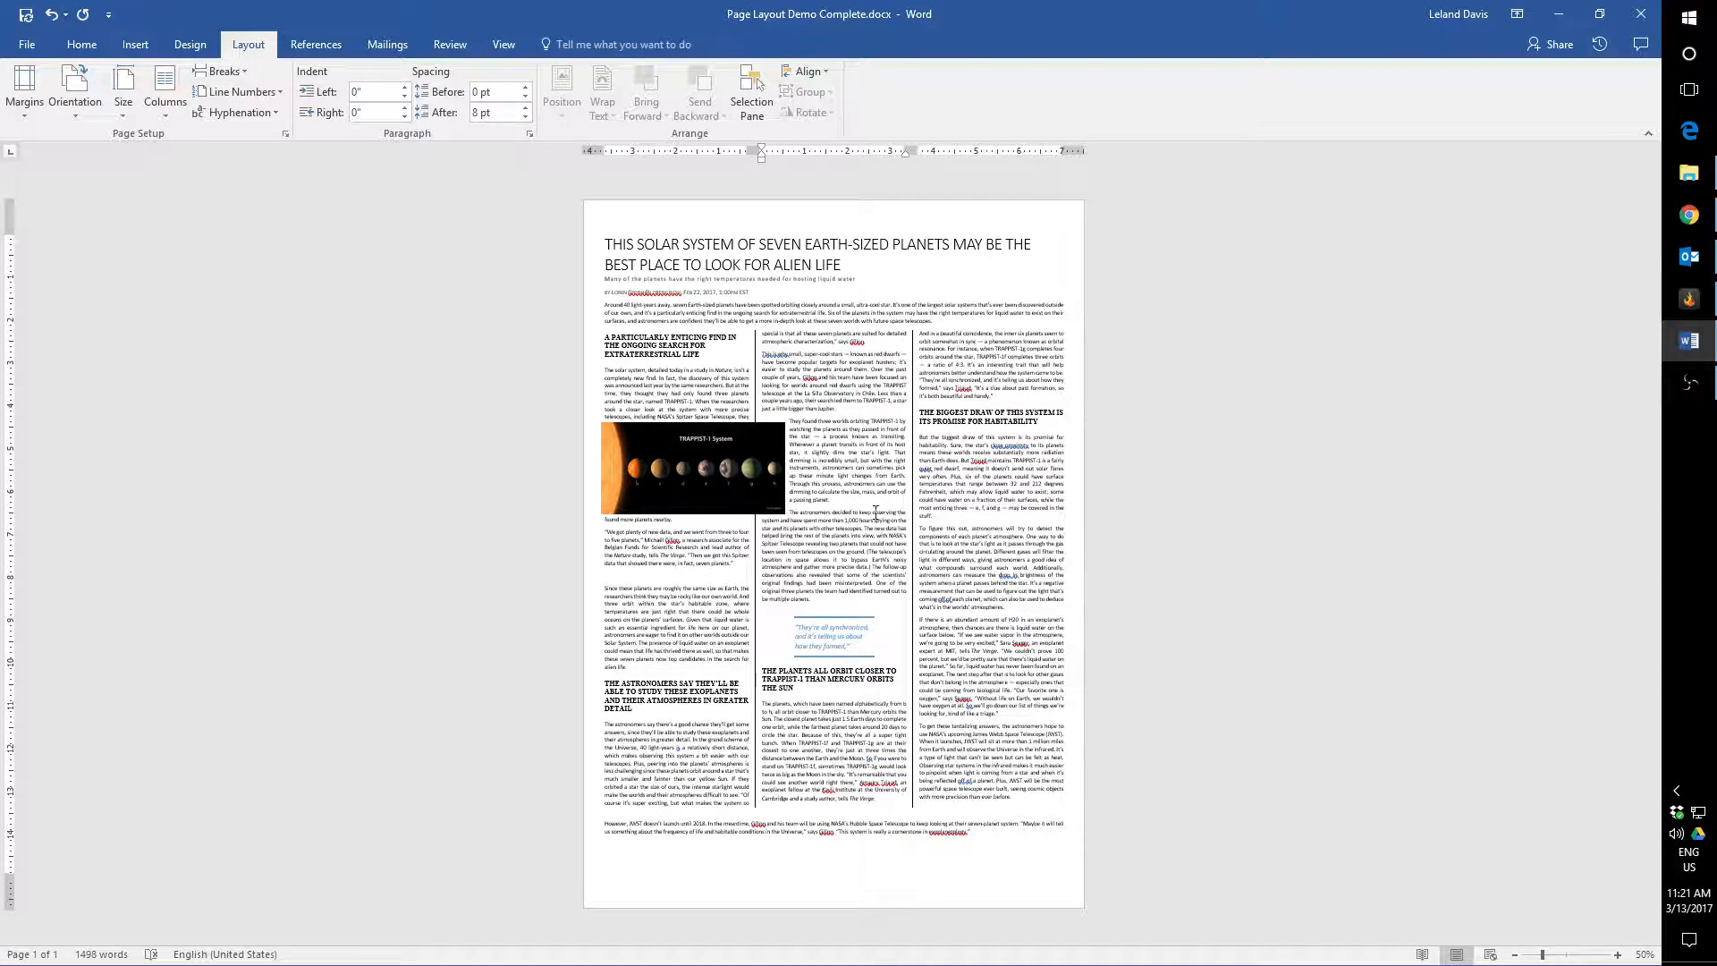
scroll(875, 511, "up", 3)
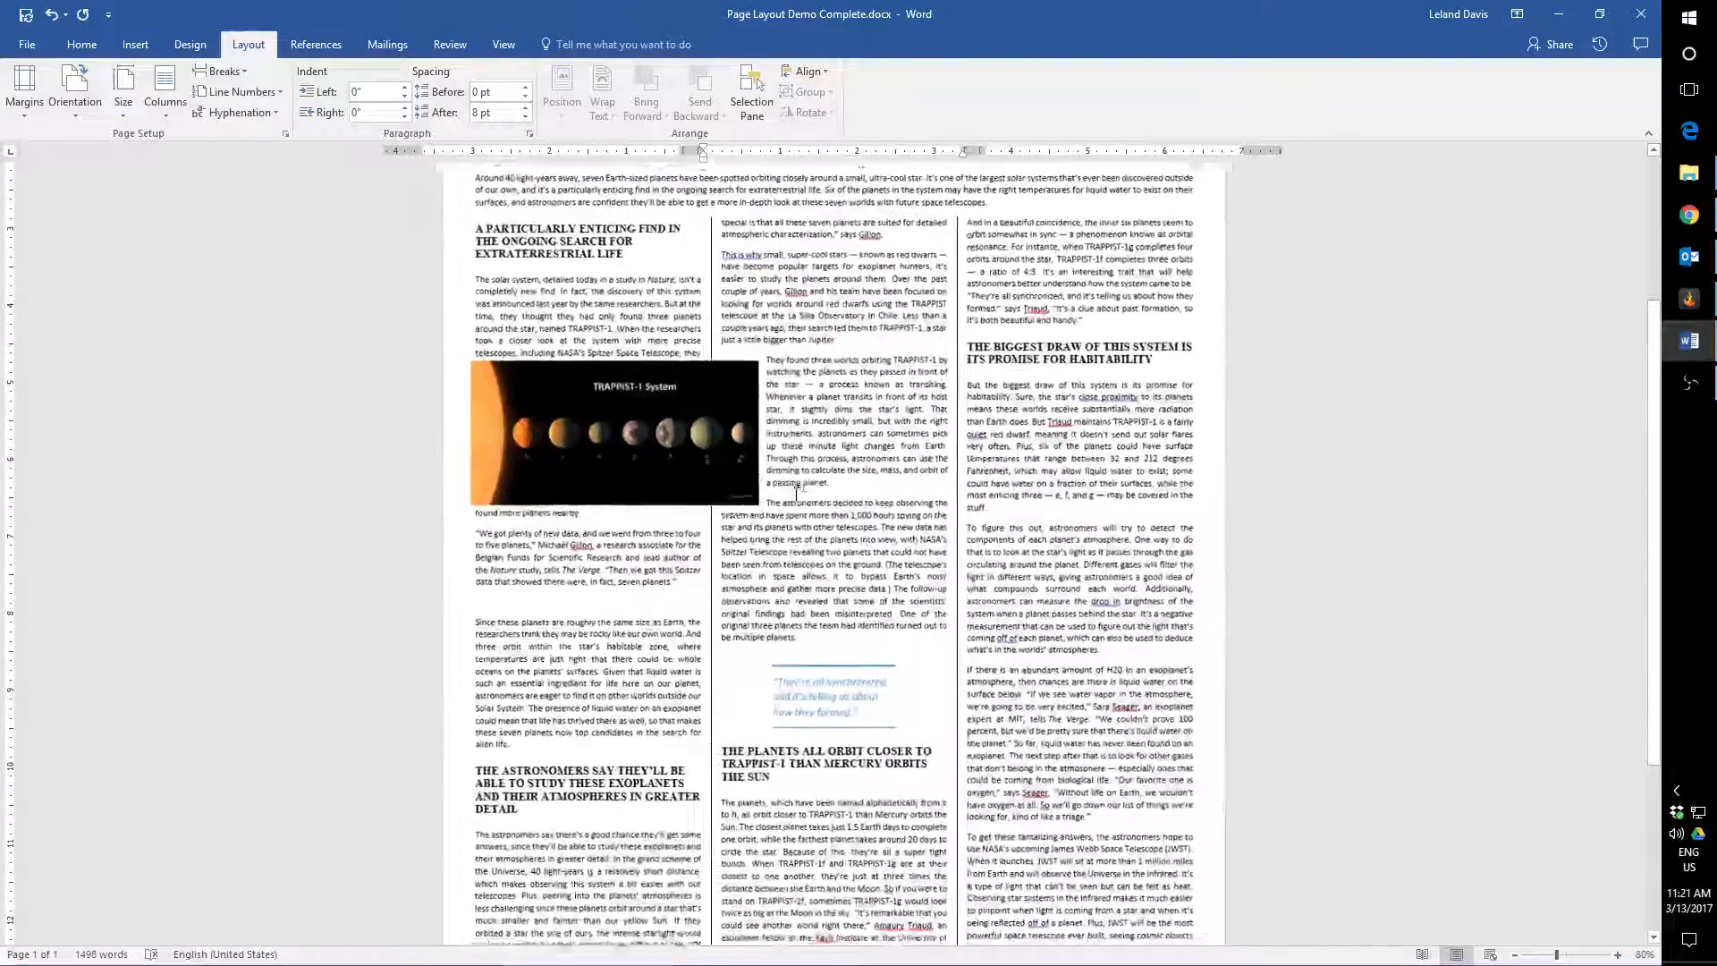
scroll(796, 490, "up", 4)
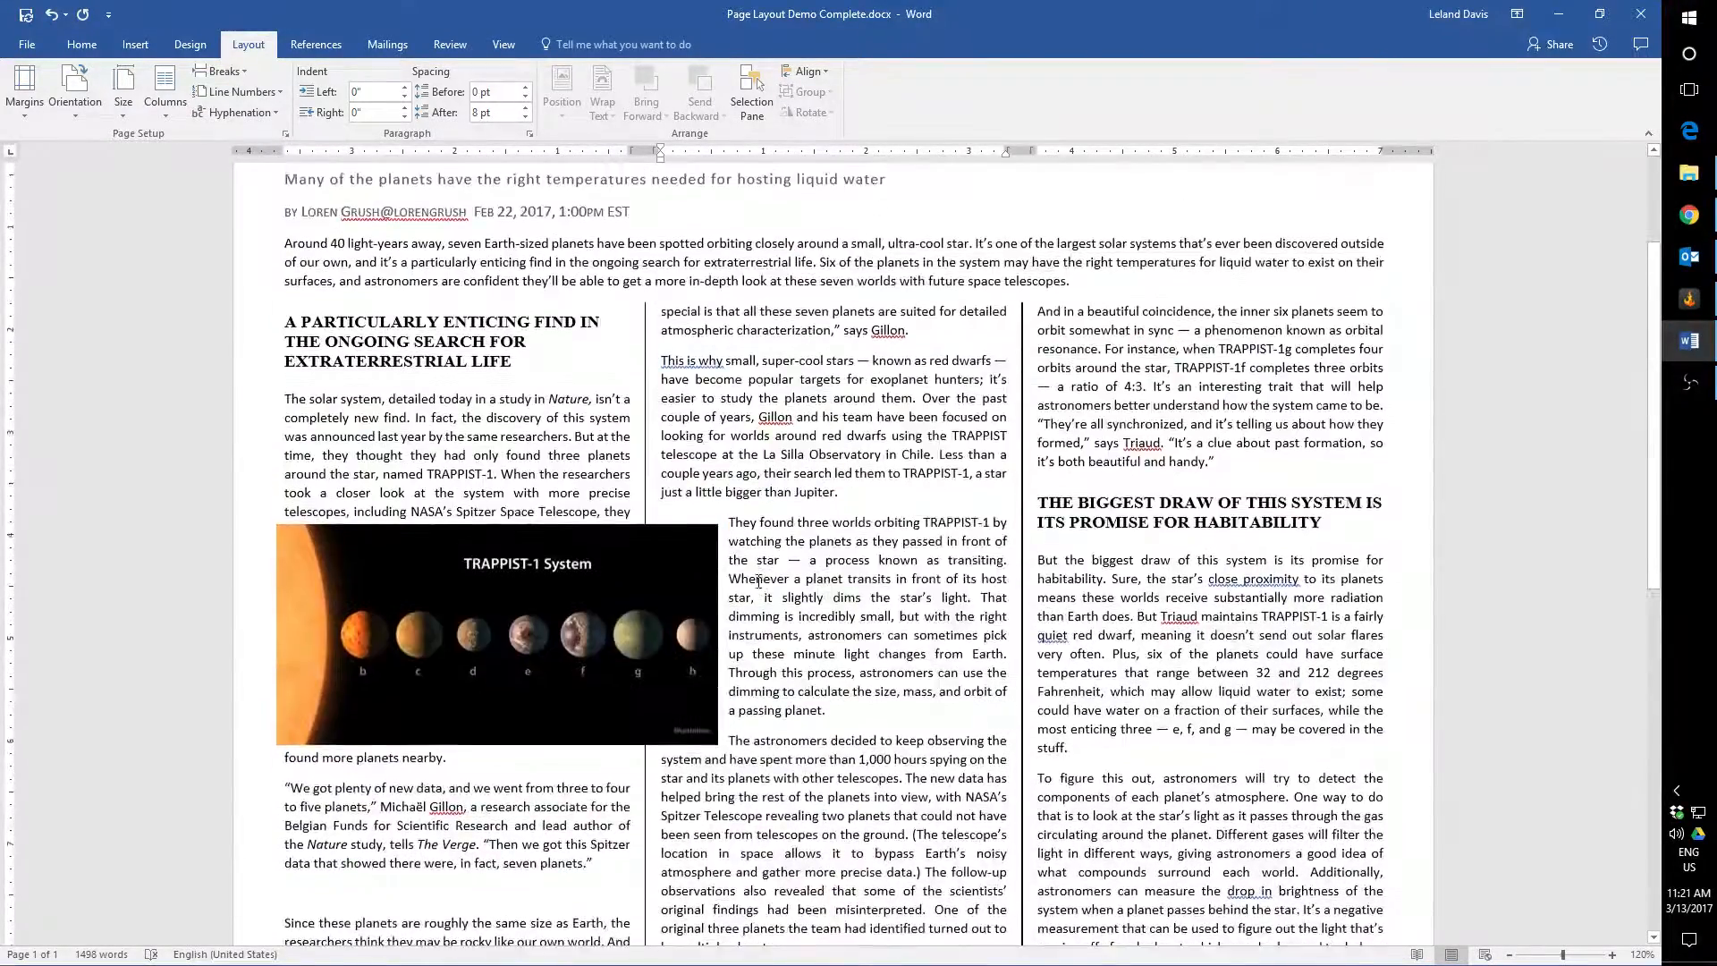
scroll(758, 581, "up", 3)
- Place the cursor in the first column's opening paragraph and examine the full article's text at 140% zoom
left_click(467, 580)
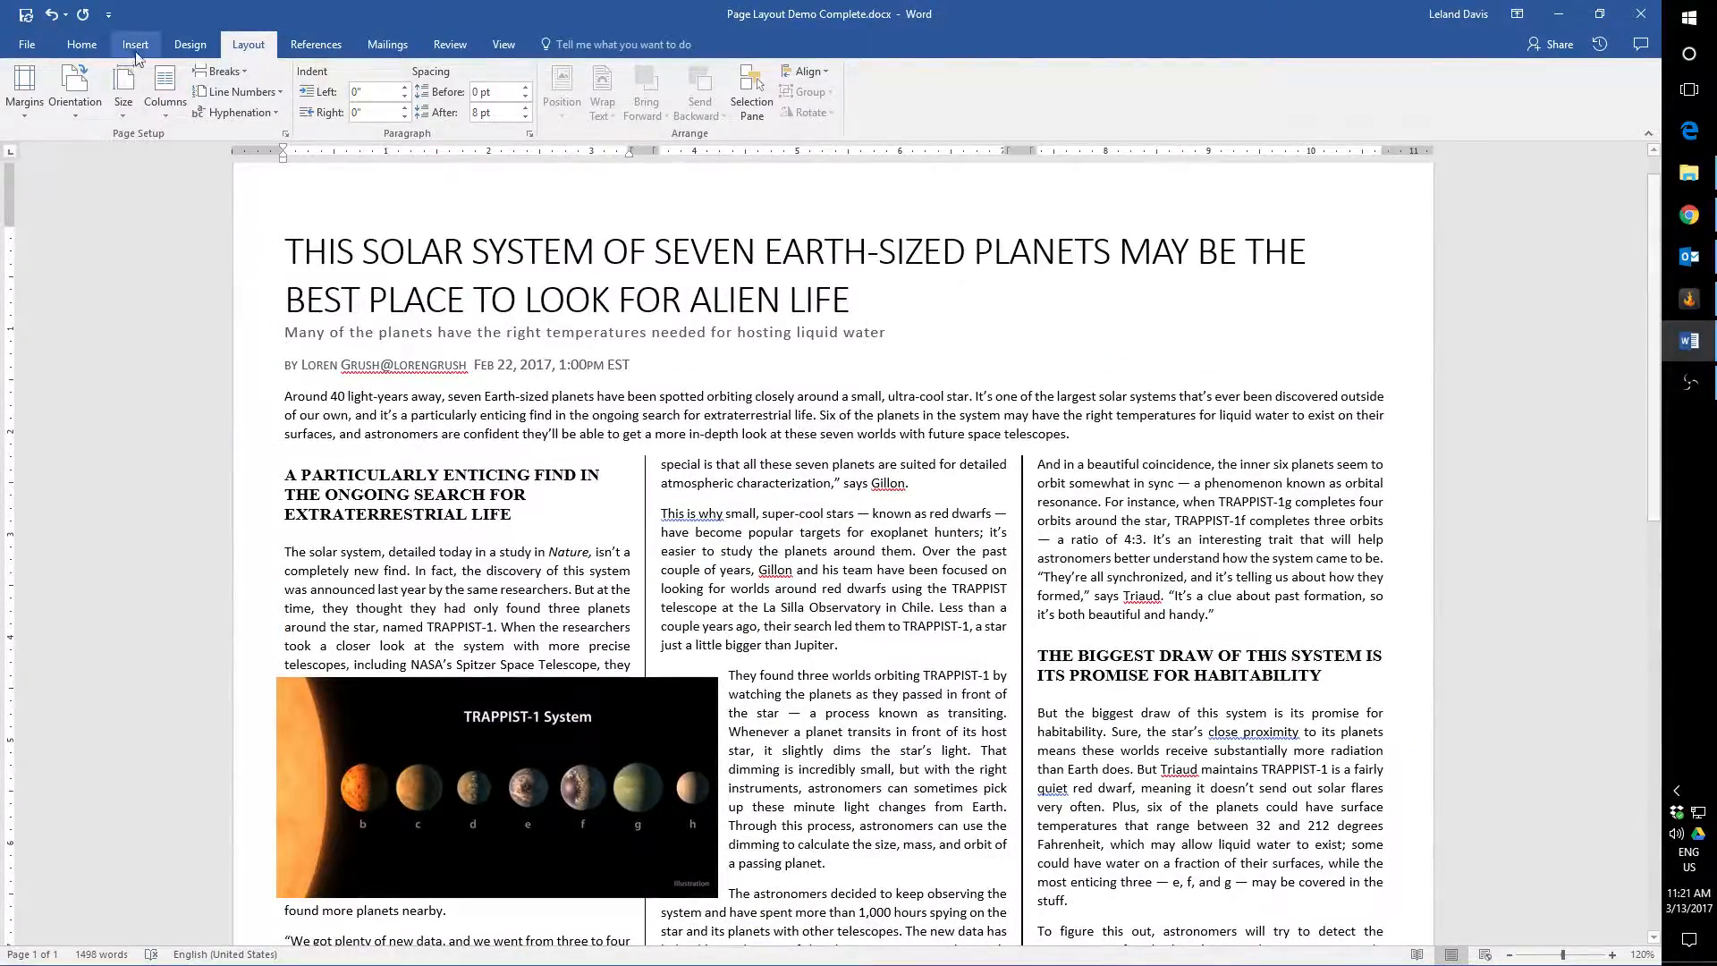
left_click(81, 45)
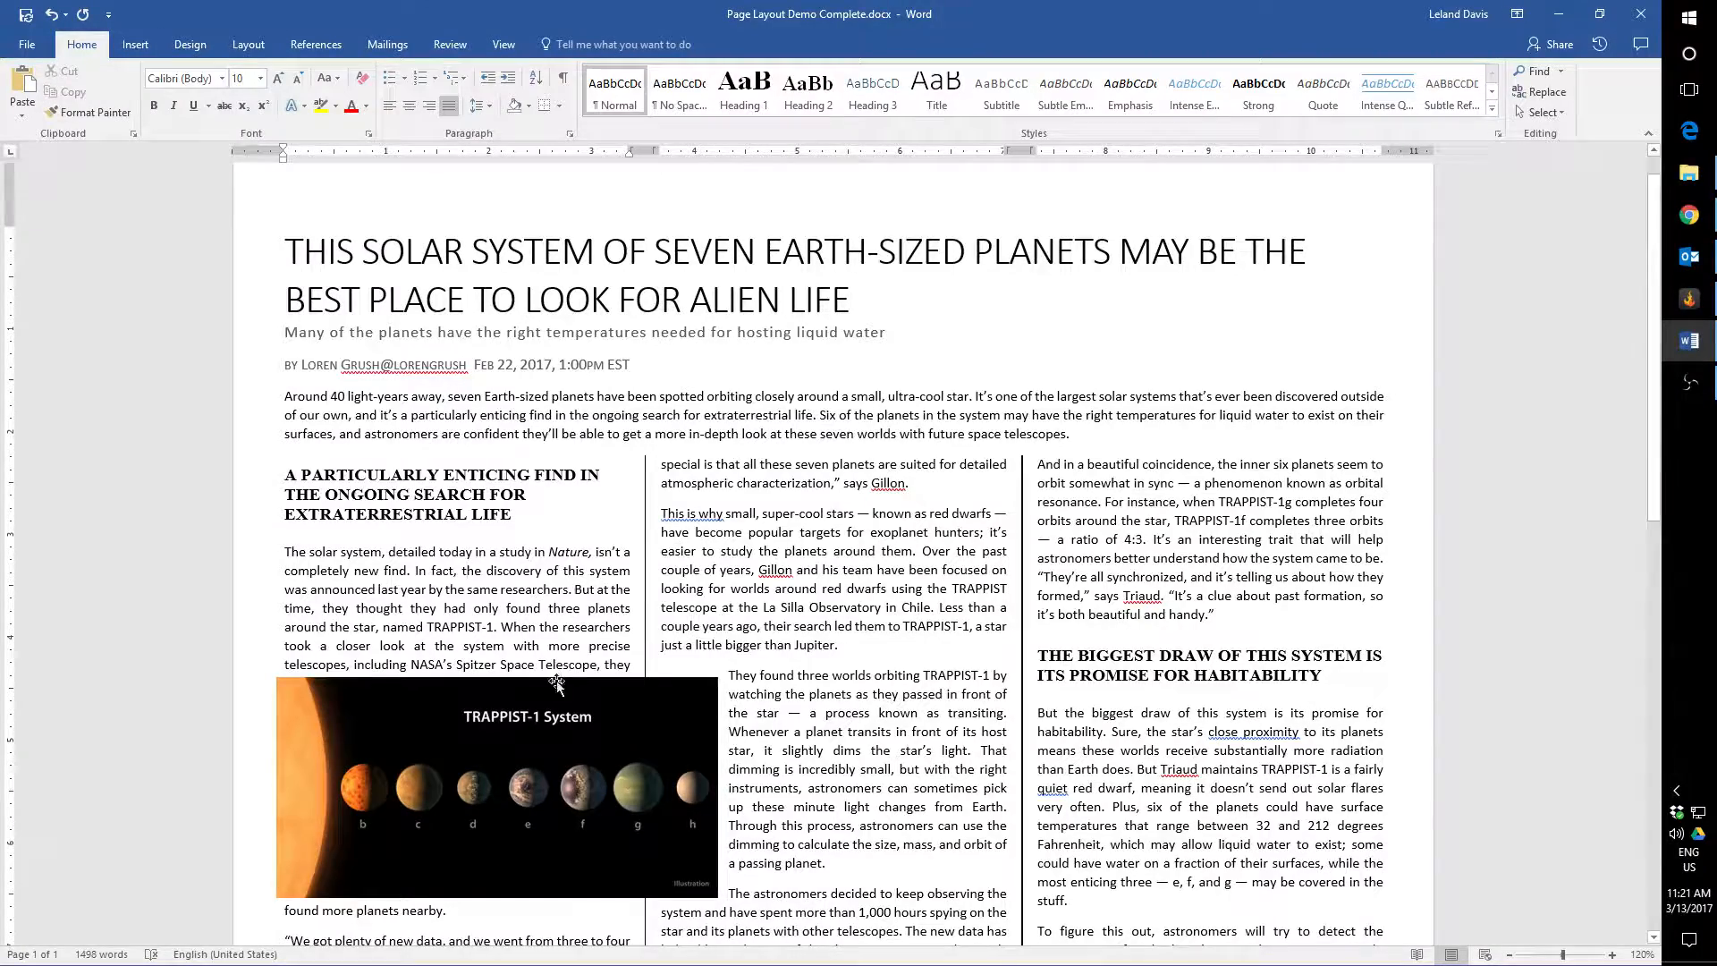
scroll(417, 586, "up", 1)
scroll(417, 586, "up", 1)
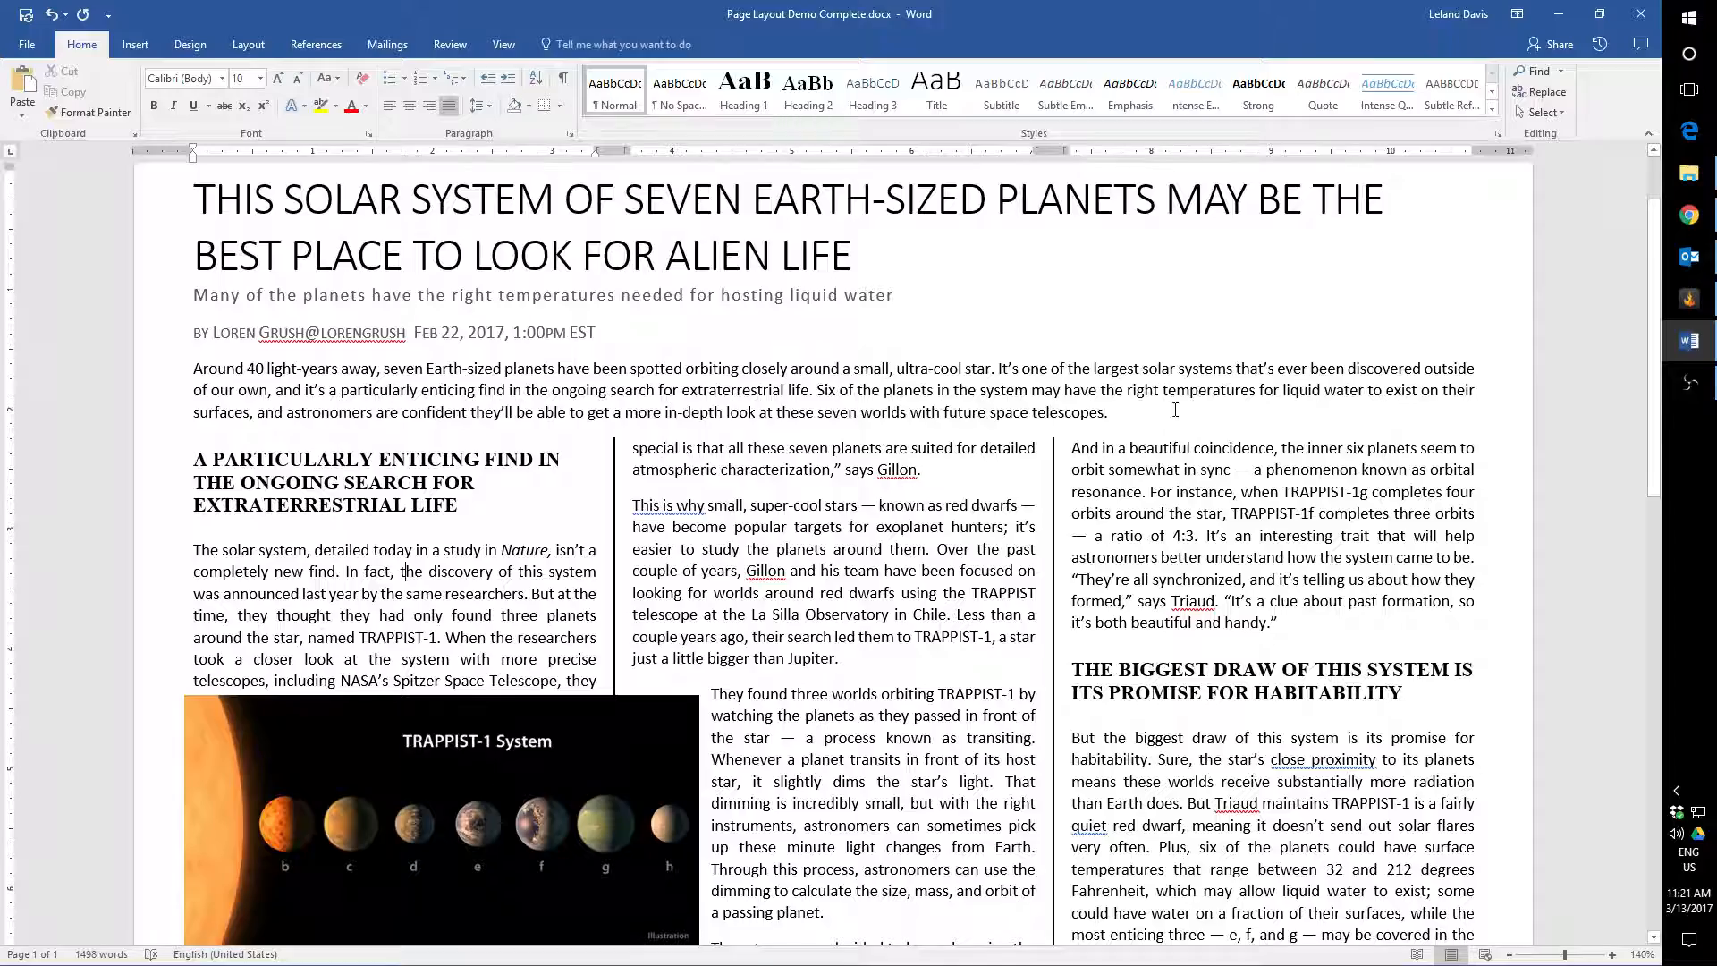
scroll(597, 546, "down", 15)
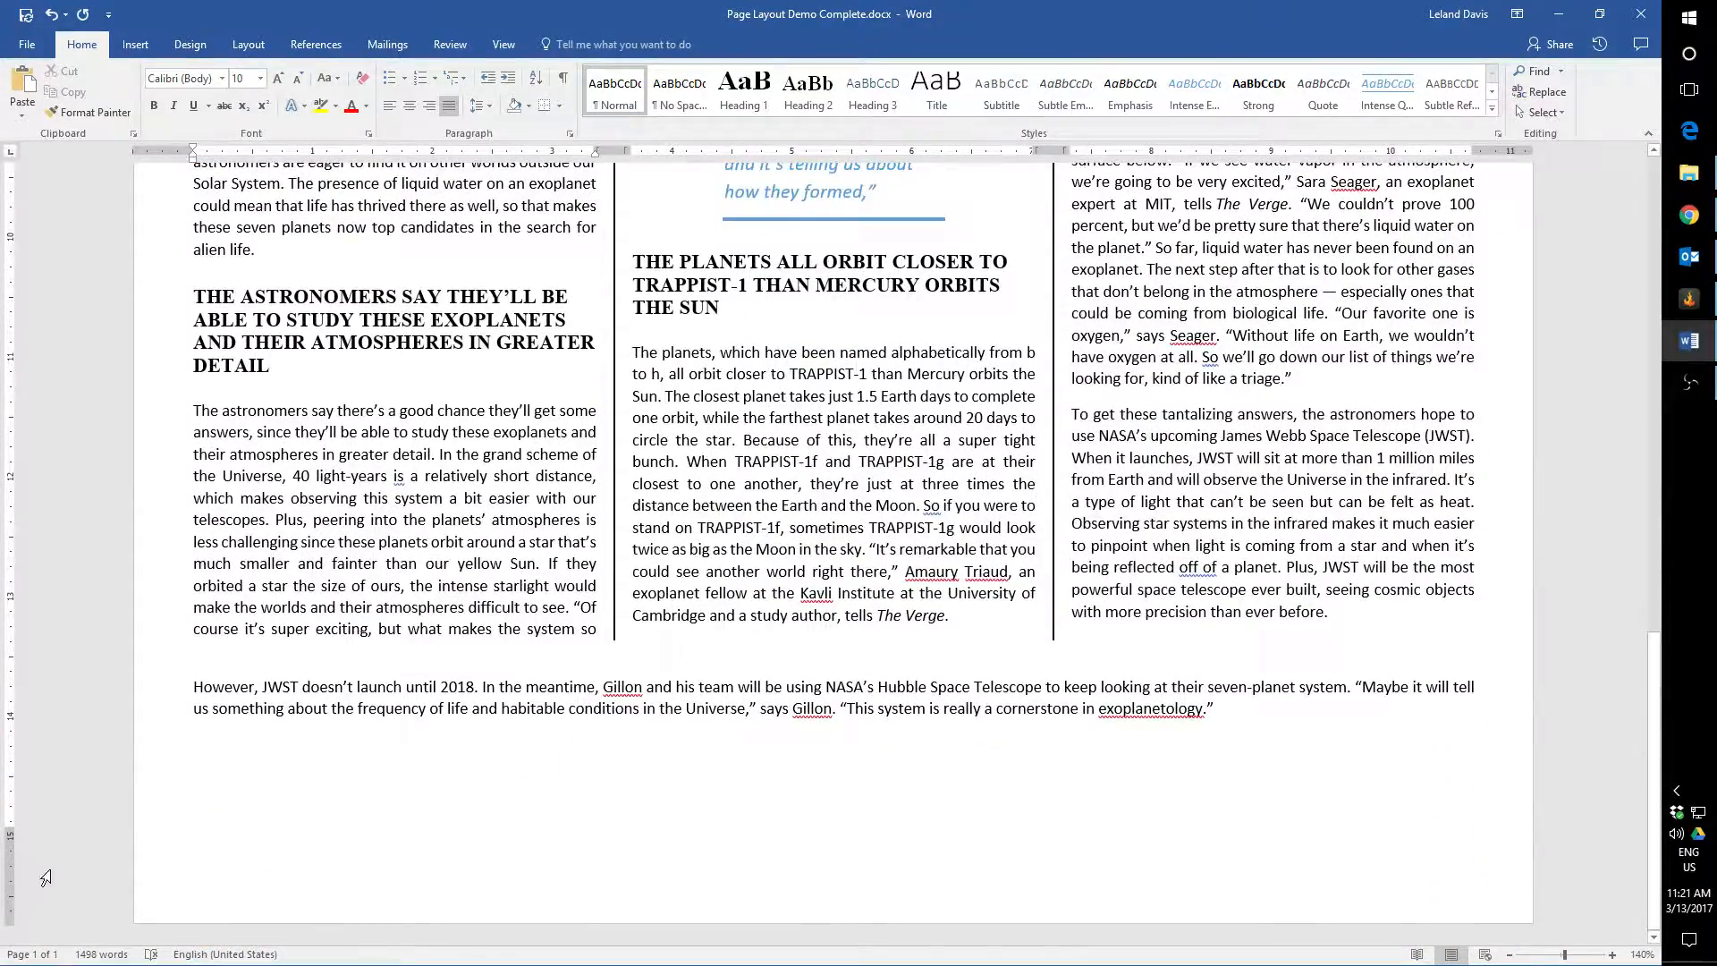
scroll(49, 928, "up", 5)
scroll(49, 927, "up", 10)
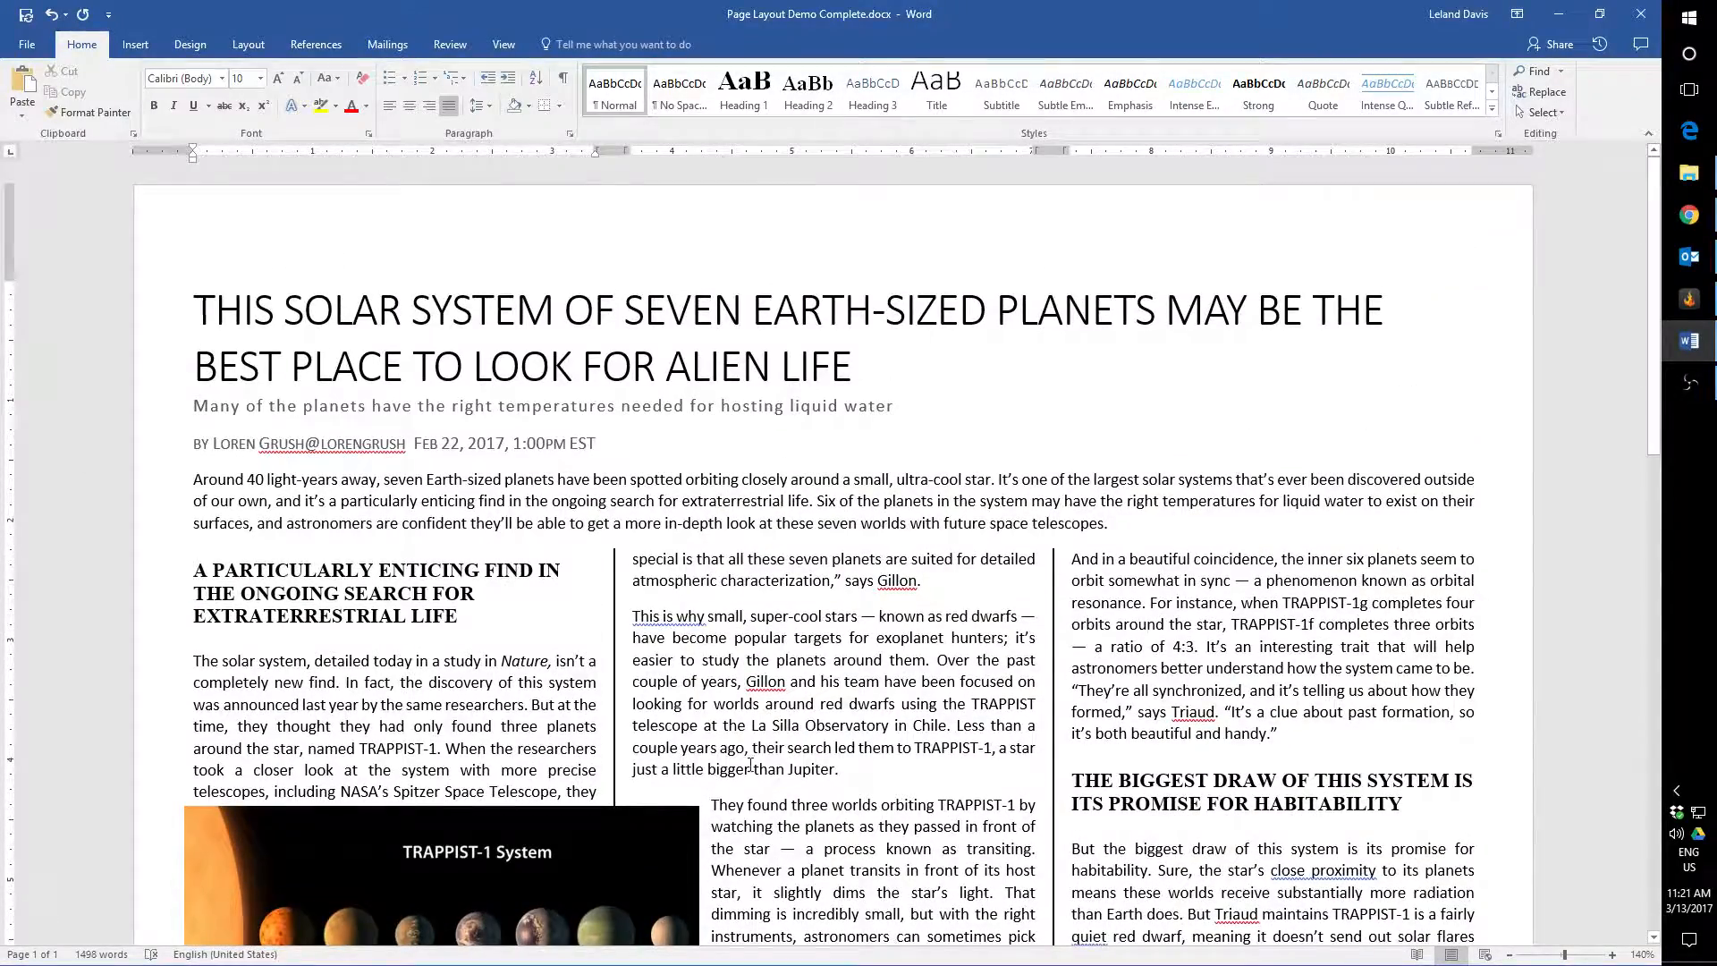
scroll(752, 767, "down", 9)
scroll(805, 783, "up", 9)
scroll(841, 791, "down", 9)
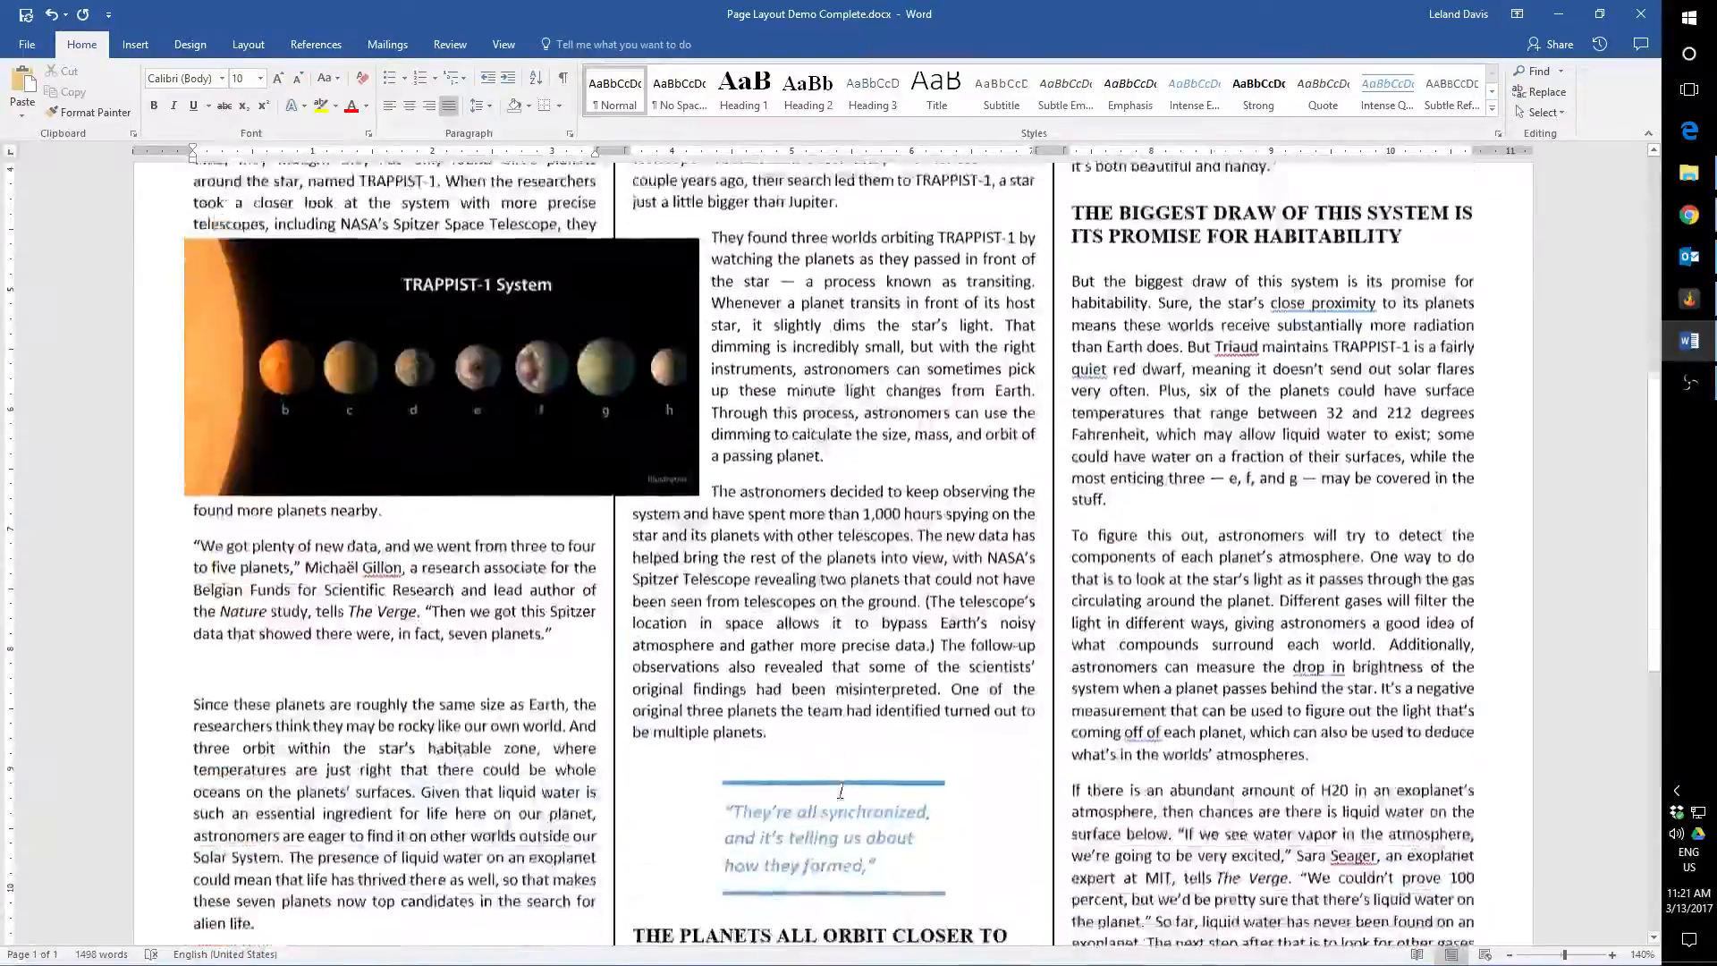
scroll(840, 791, "down", 4)
- Enlarge the pull quote box in the middle column towards its upper left, and shift it slightly down below the paragraph's last line
scroll(802, 464, "down", 3, "ctrl")
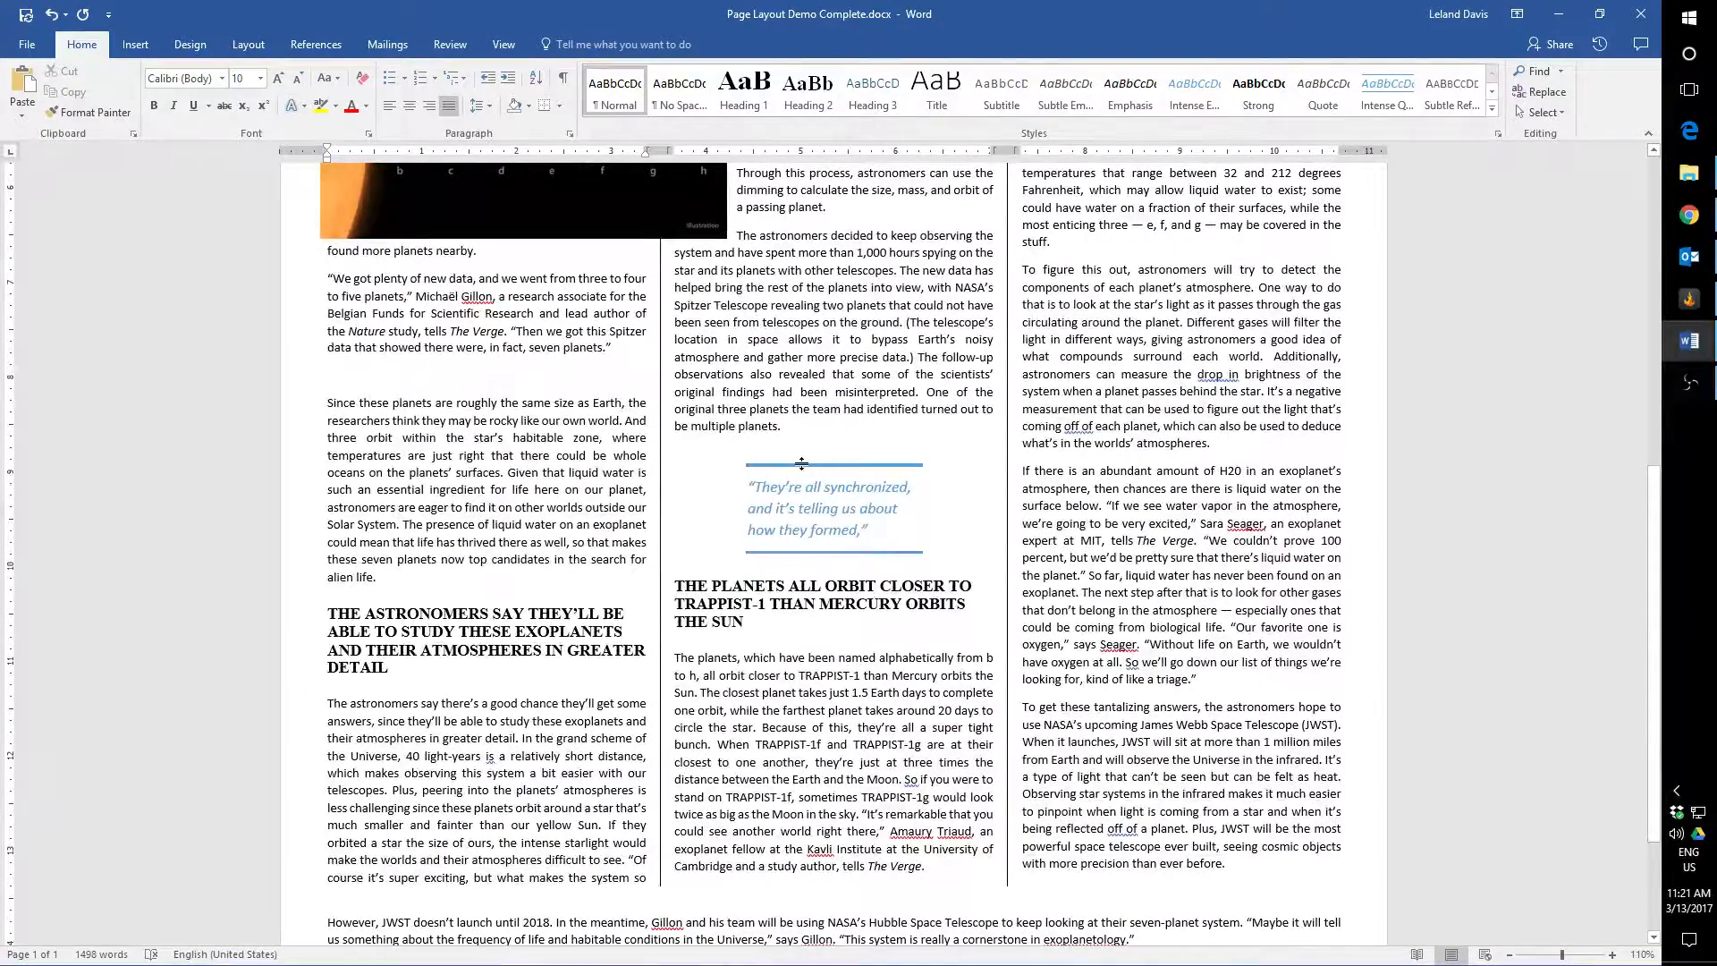
left_click(802, 464)
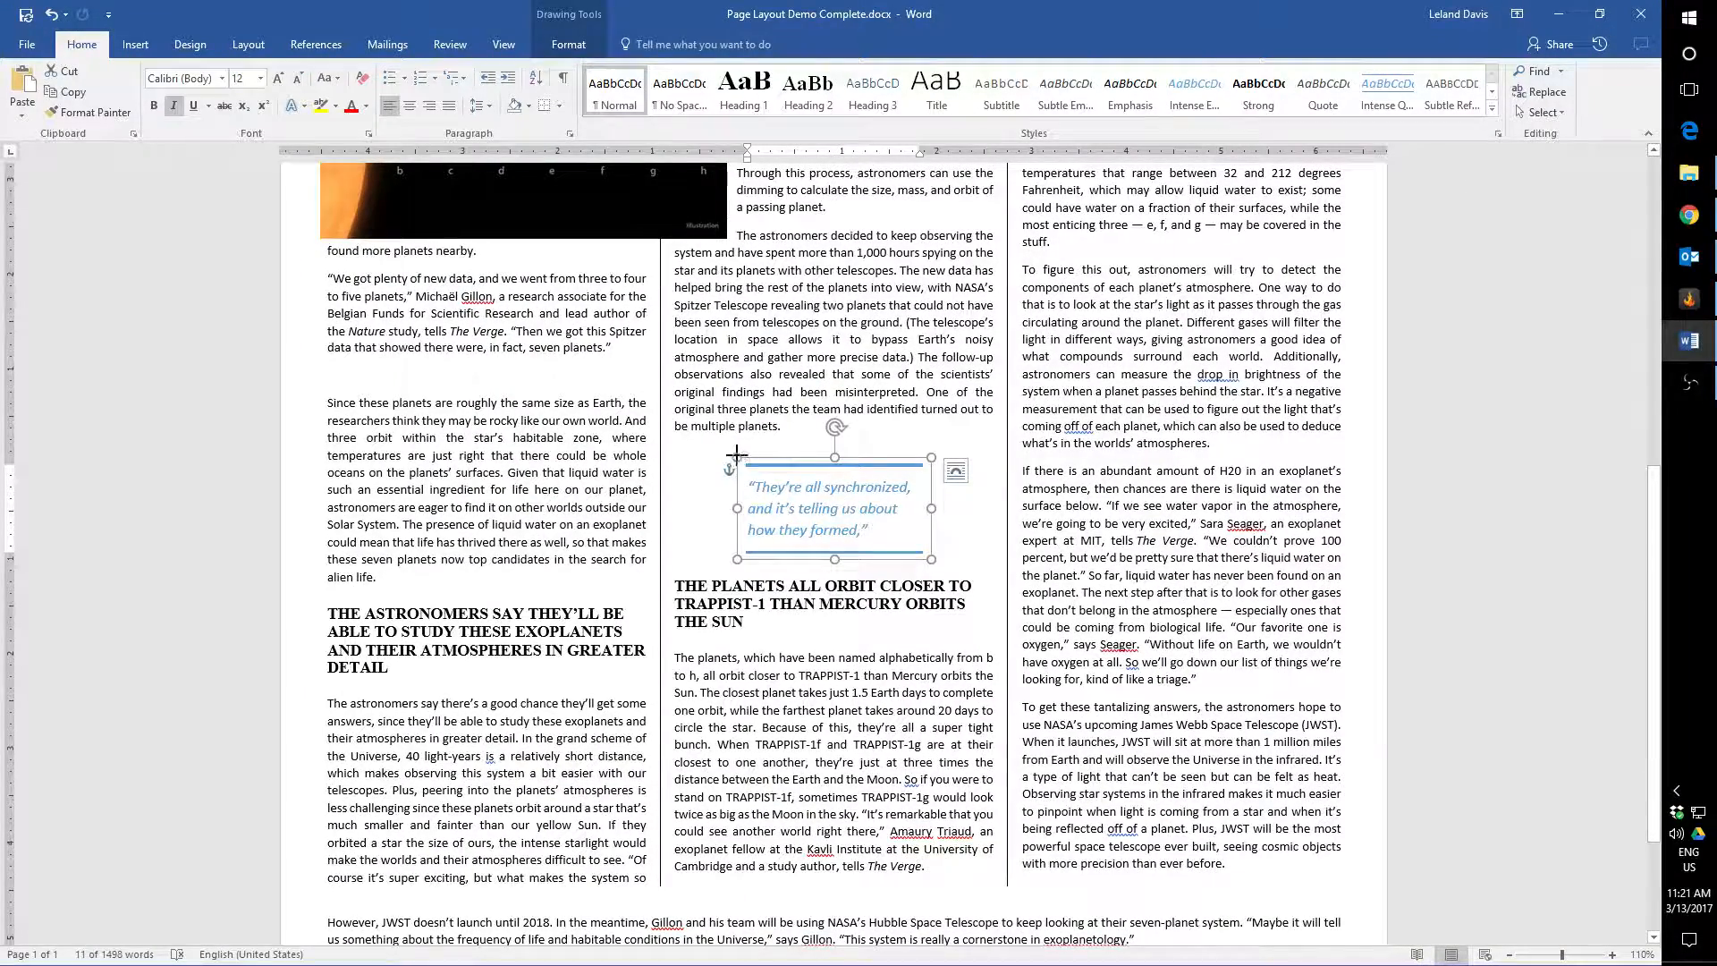
left_click_drag(737, 456, 702, 452)
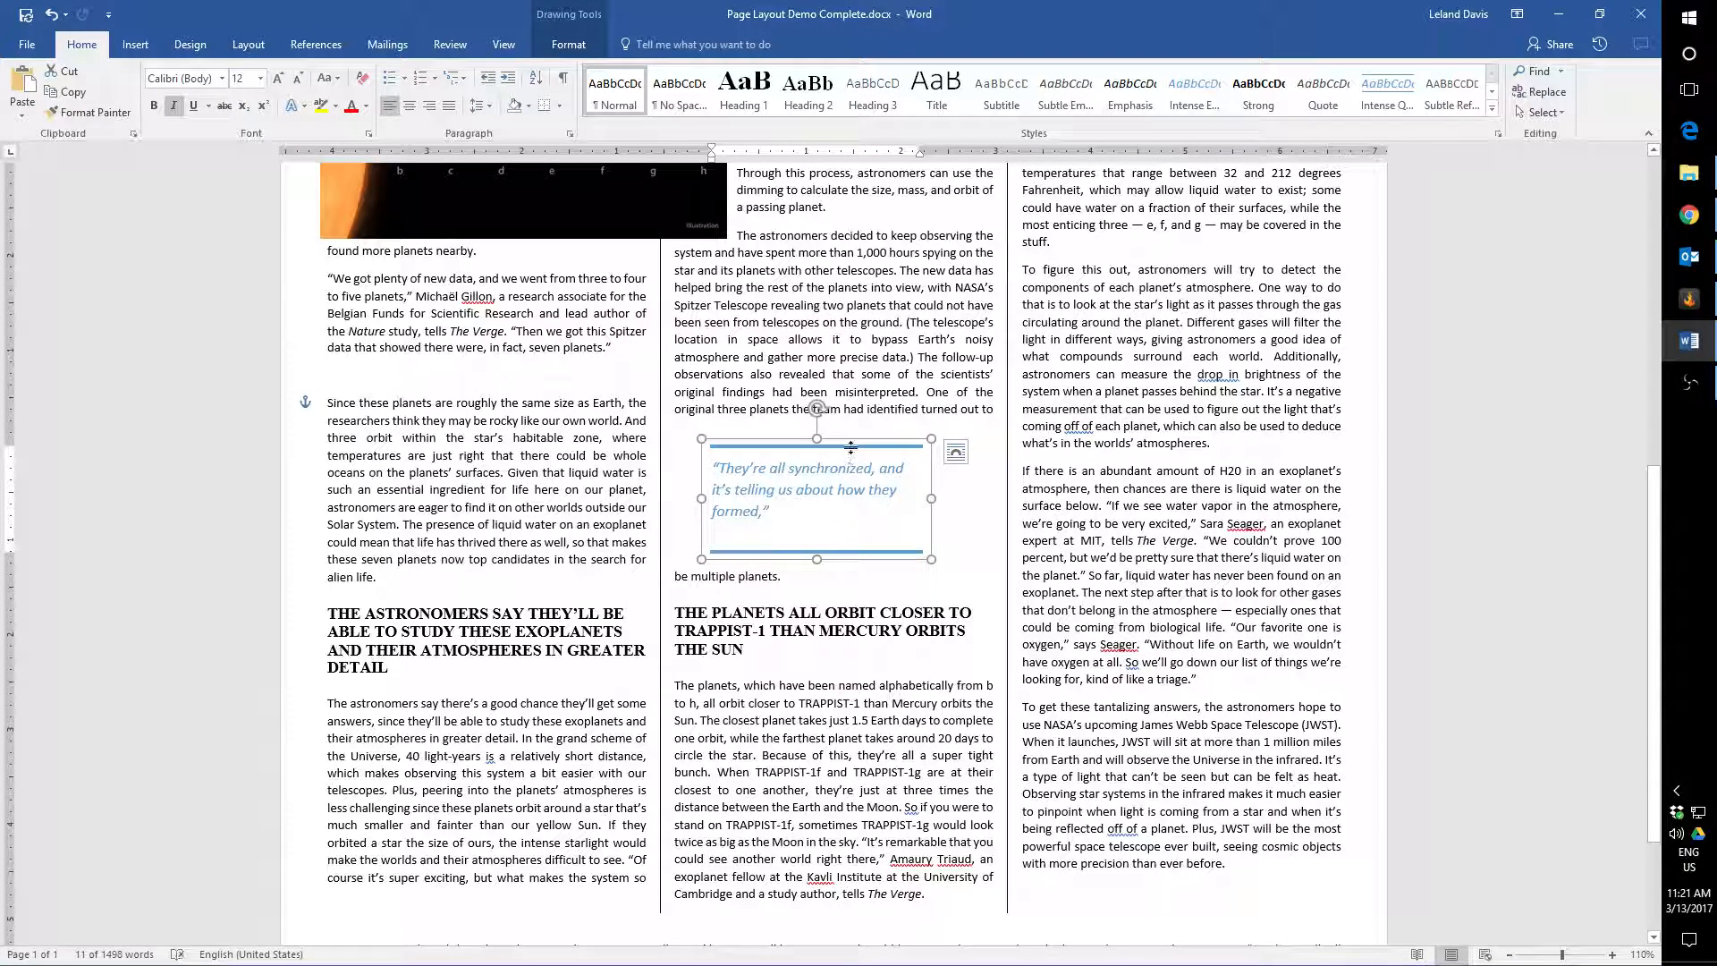
left_click_drag(852, 444, 855, 457)
- Set the font size of all the pull quote's text to 14
left_click(815, 526)
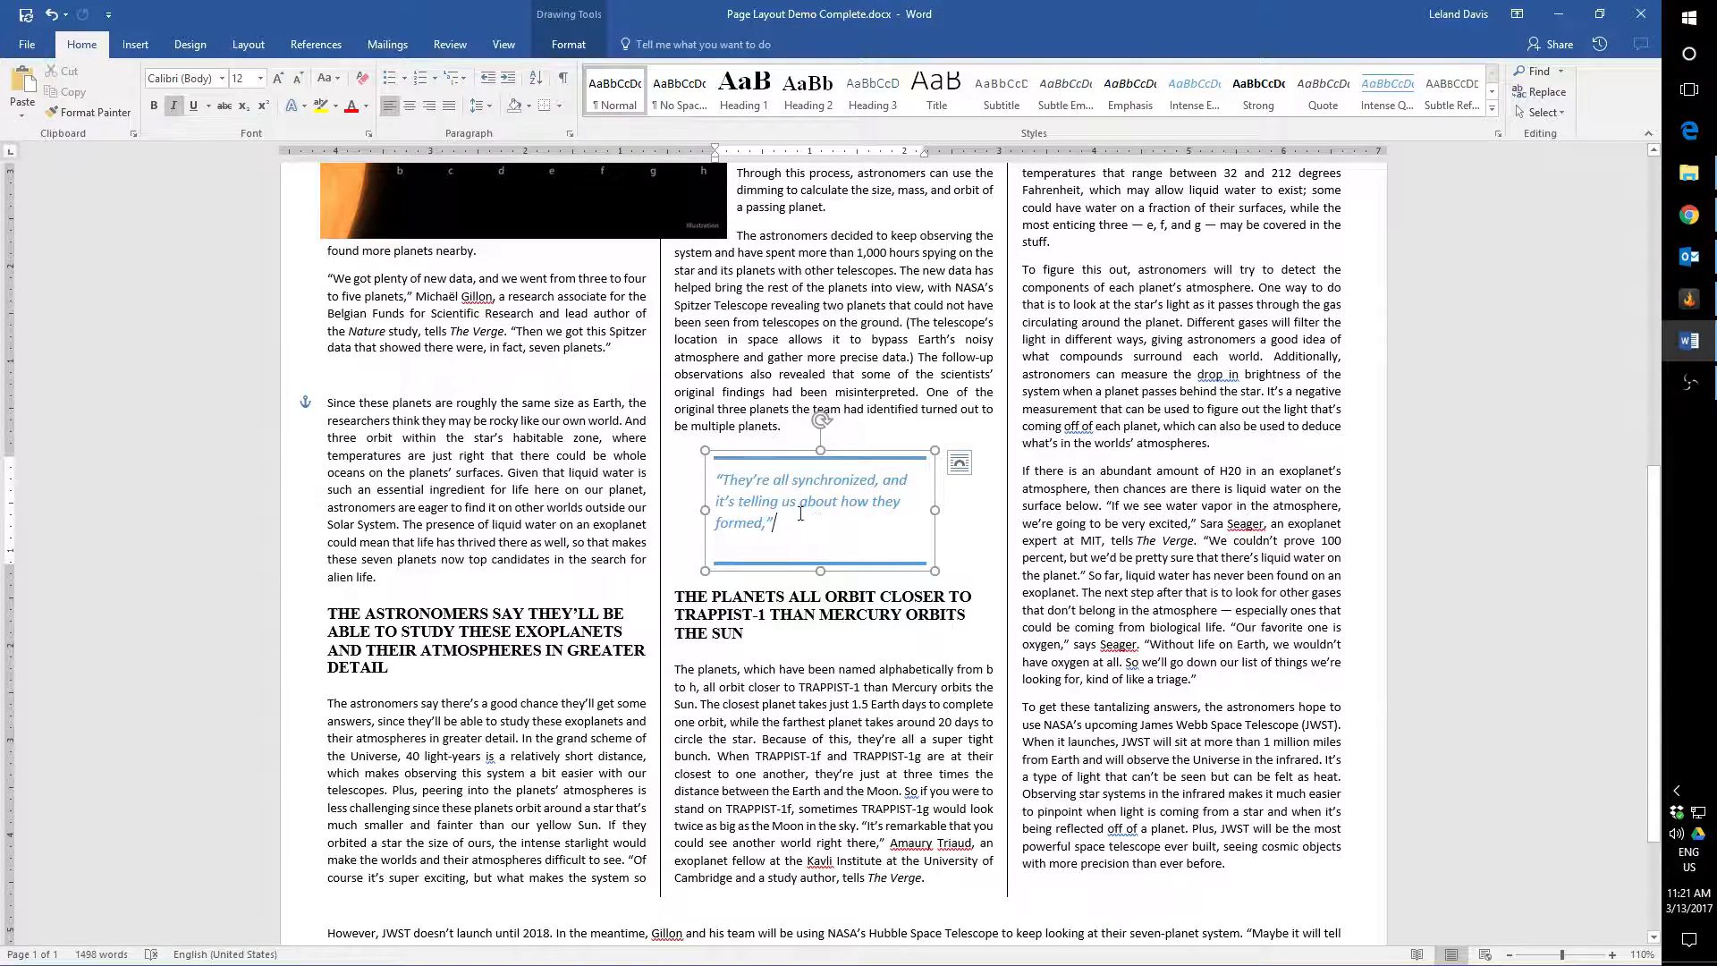
key("ctrl+a")
left_click(276, 80)
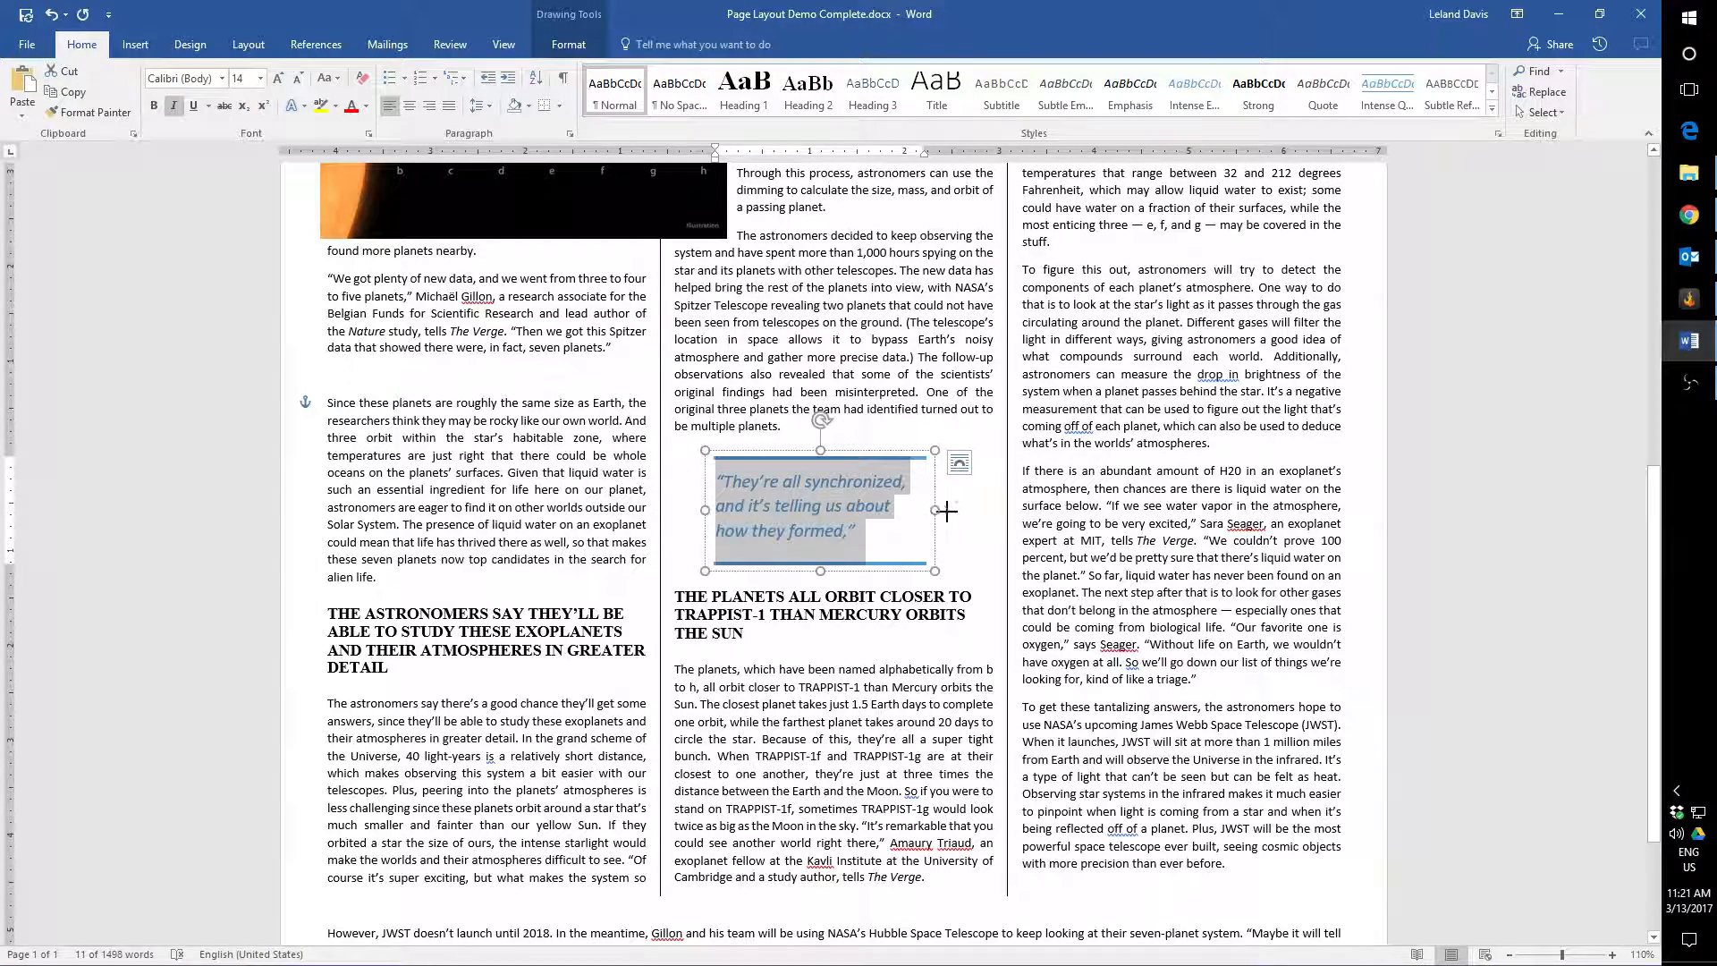
- Widen the pull quote box to the right, reduce its height slightly, and deselect it
left_click_drag(935, 510, 964, 511)
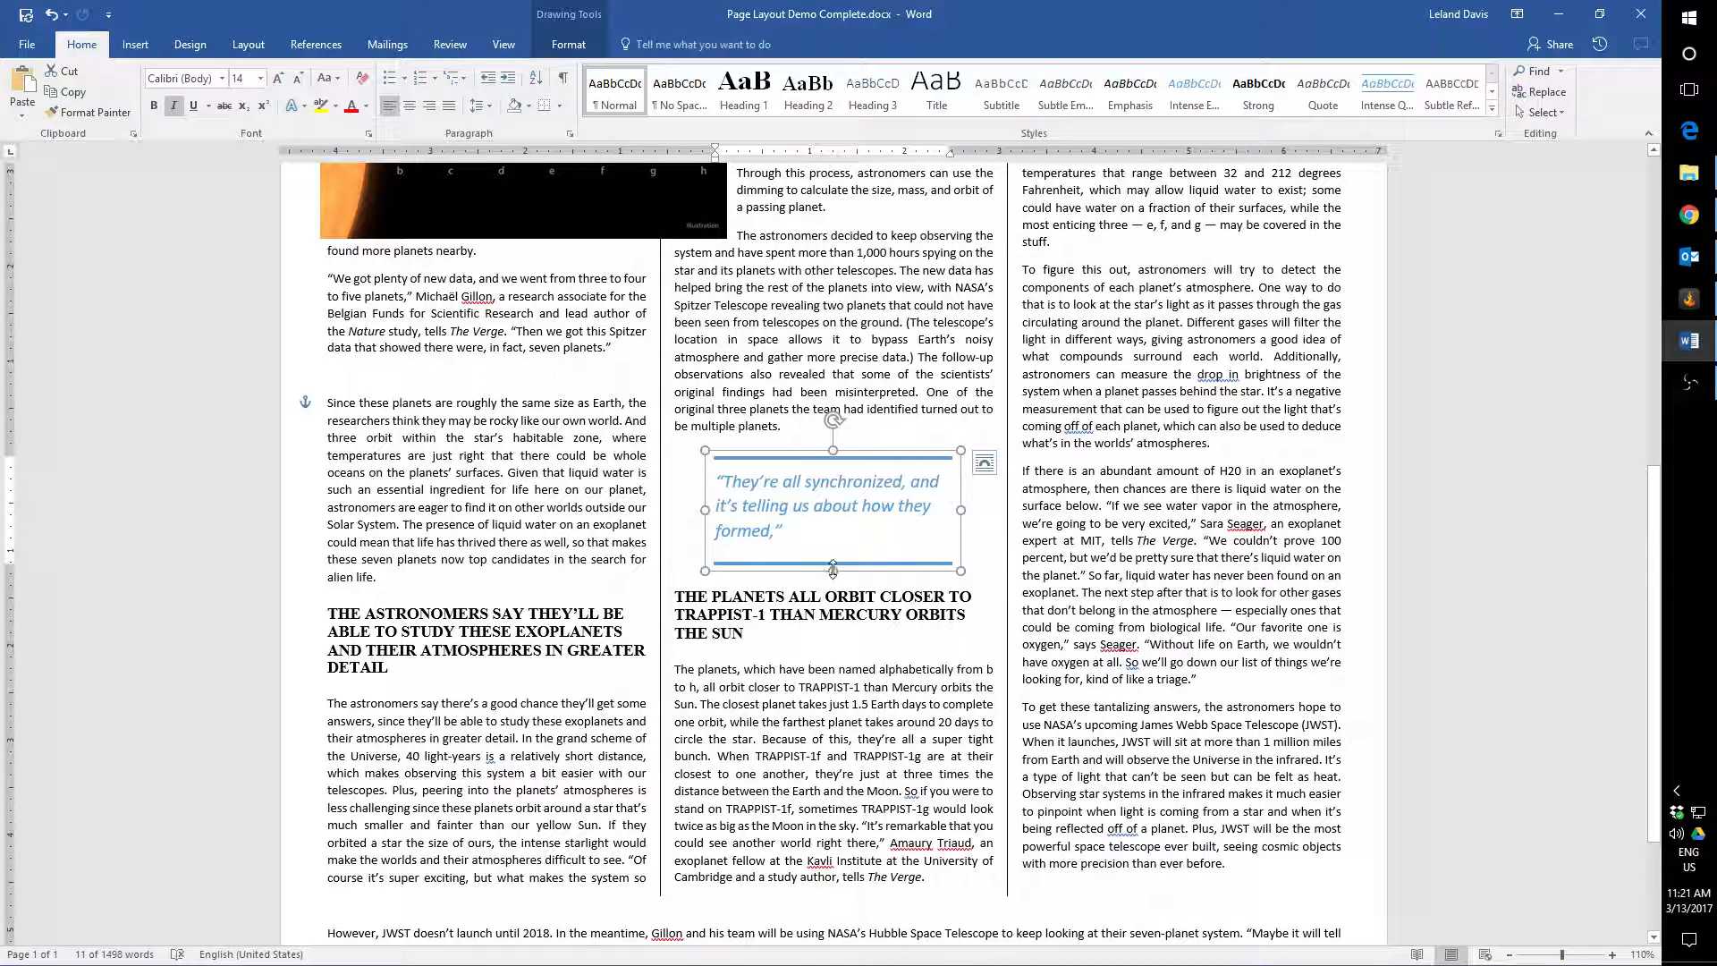
mouse_move(834, 570)
left_mouse_down()
mouse_move(834, 589)
mouse_move(834, 565)
left_mouse_up()
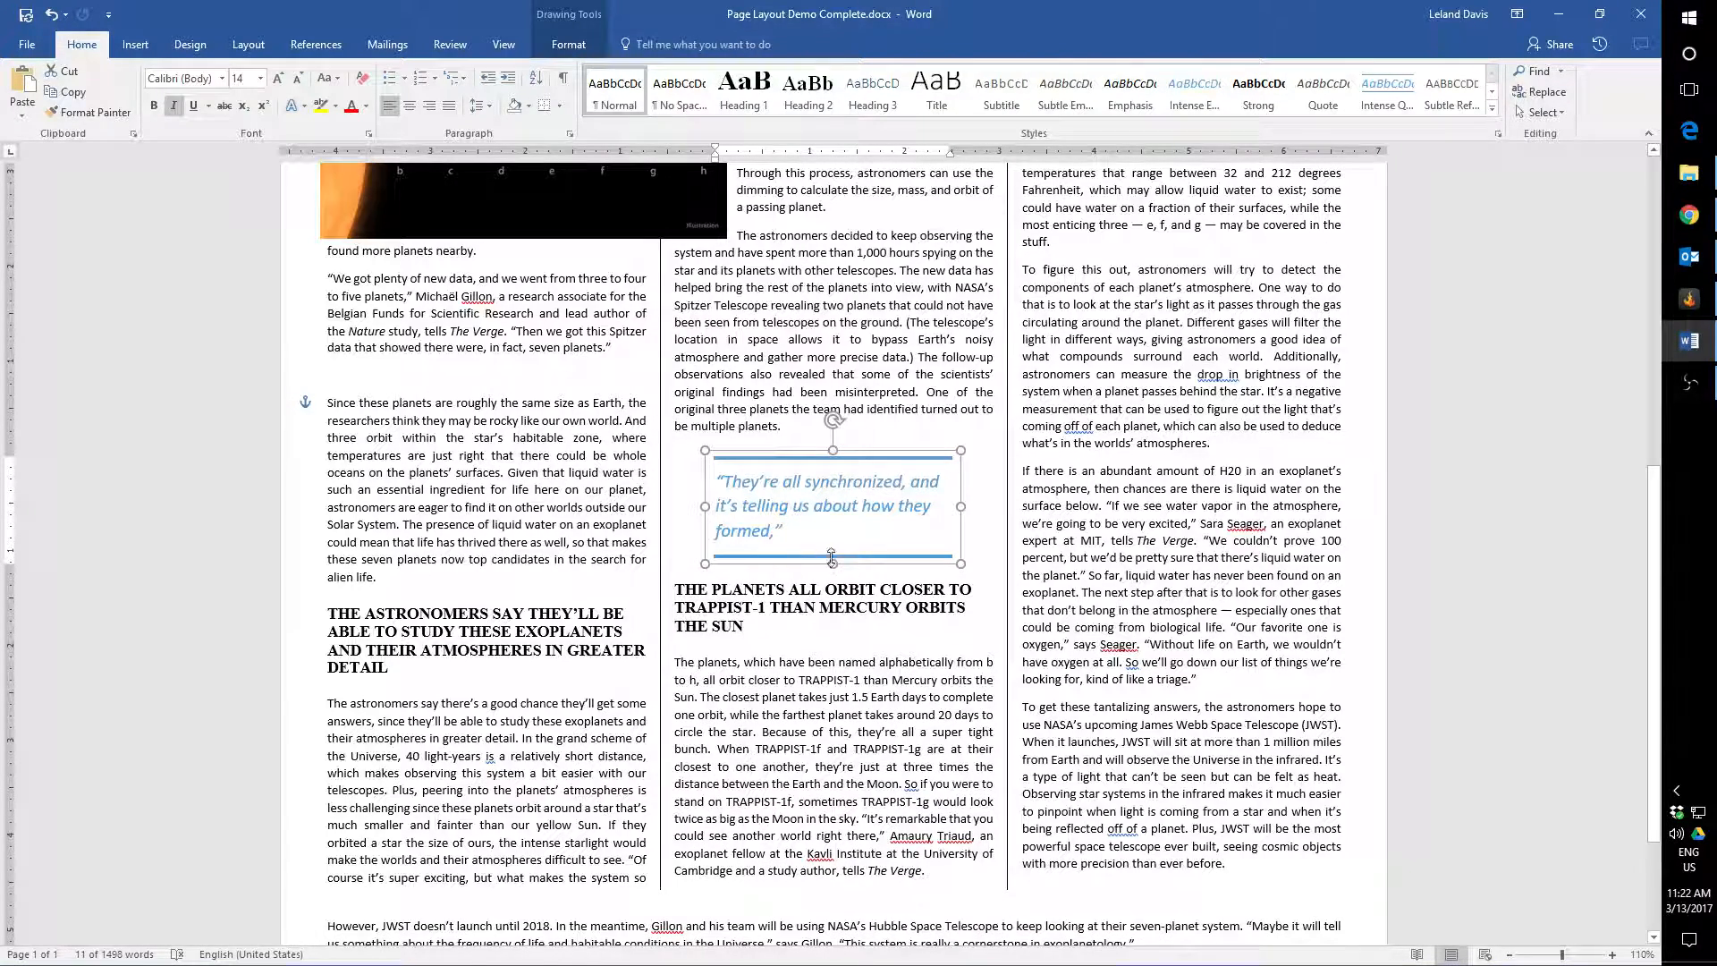
left_click(679, 550)
- Move the pull quote into the third column, near the end of the "To figure this out" paragraph, and review the reflowed page
scroll(924, 682, "down", 1)
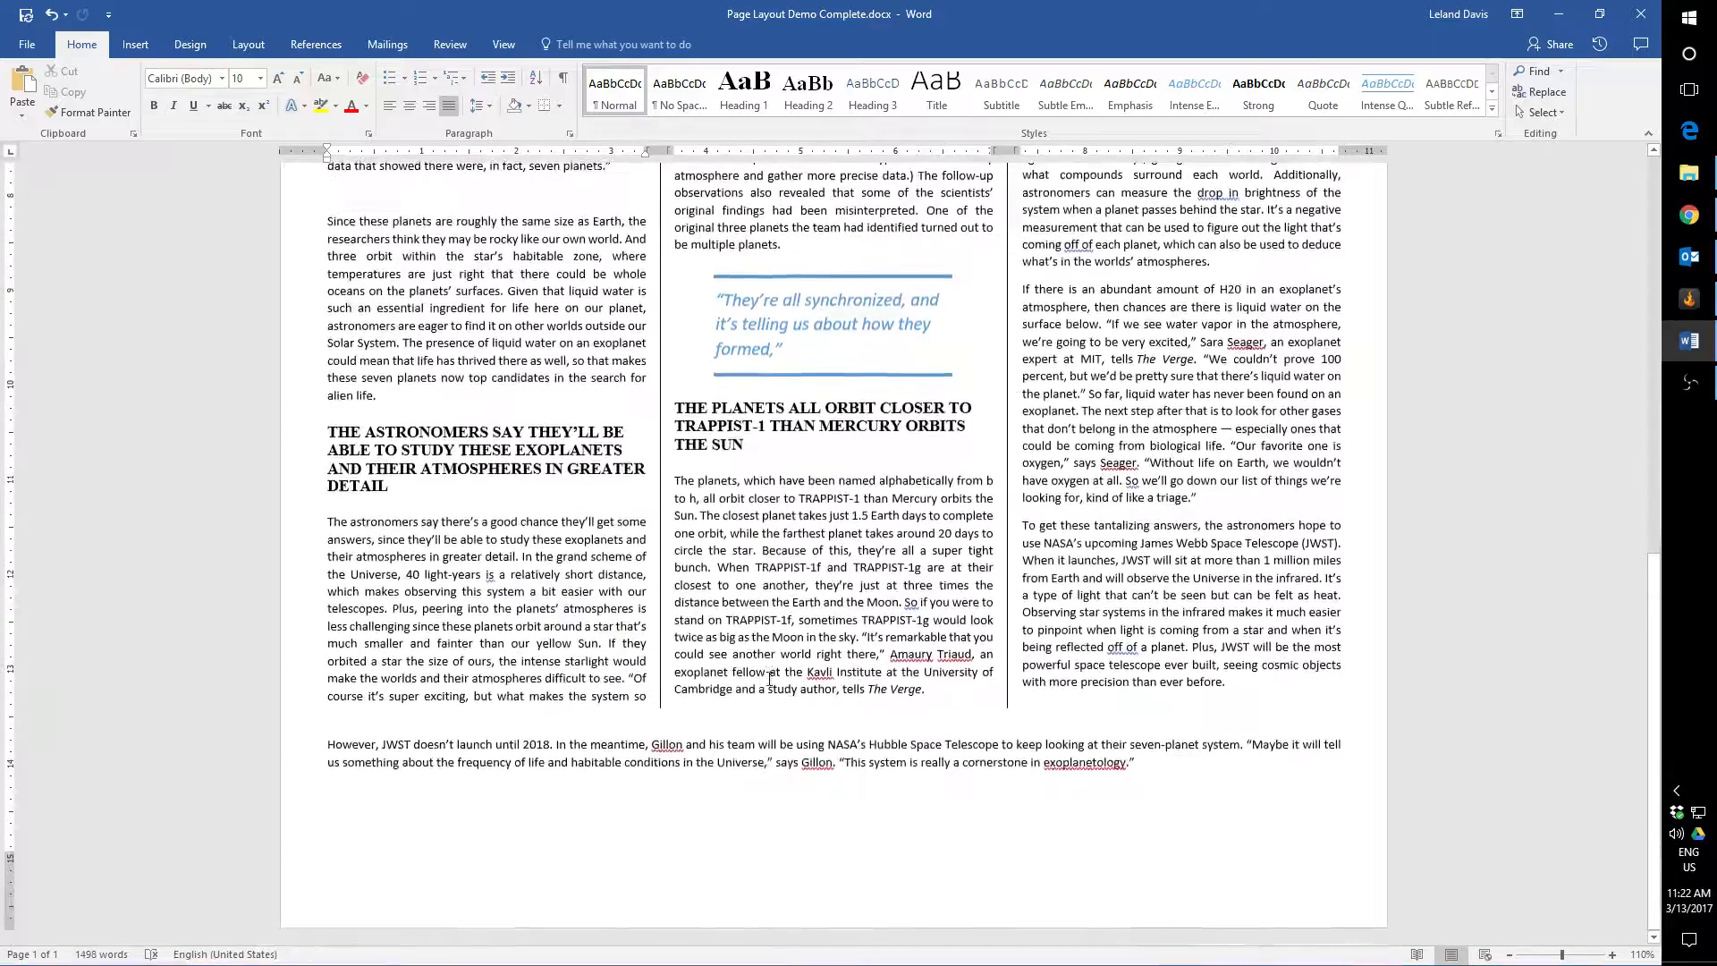
scroll(924, 683, "up", 3)
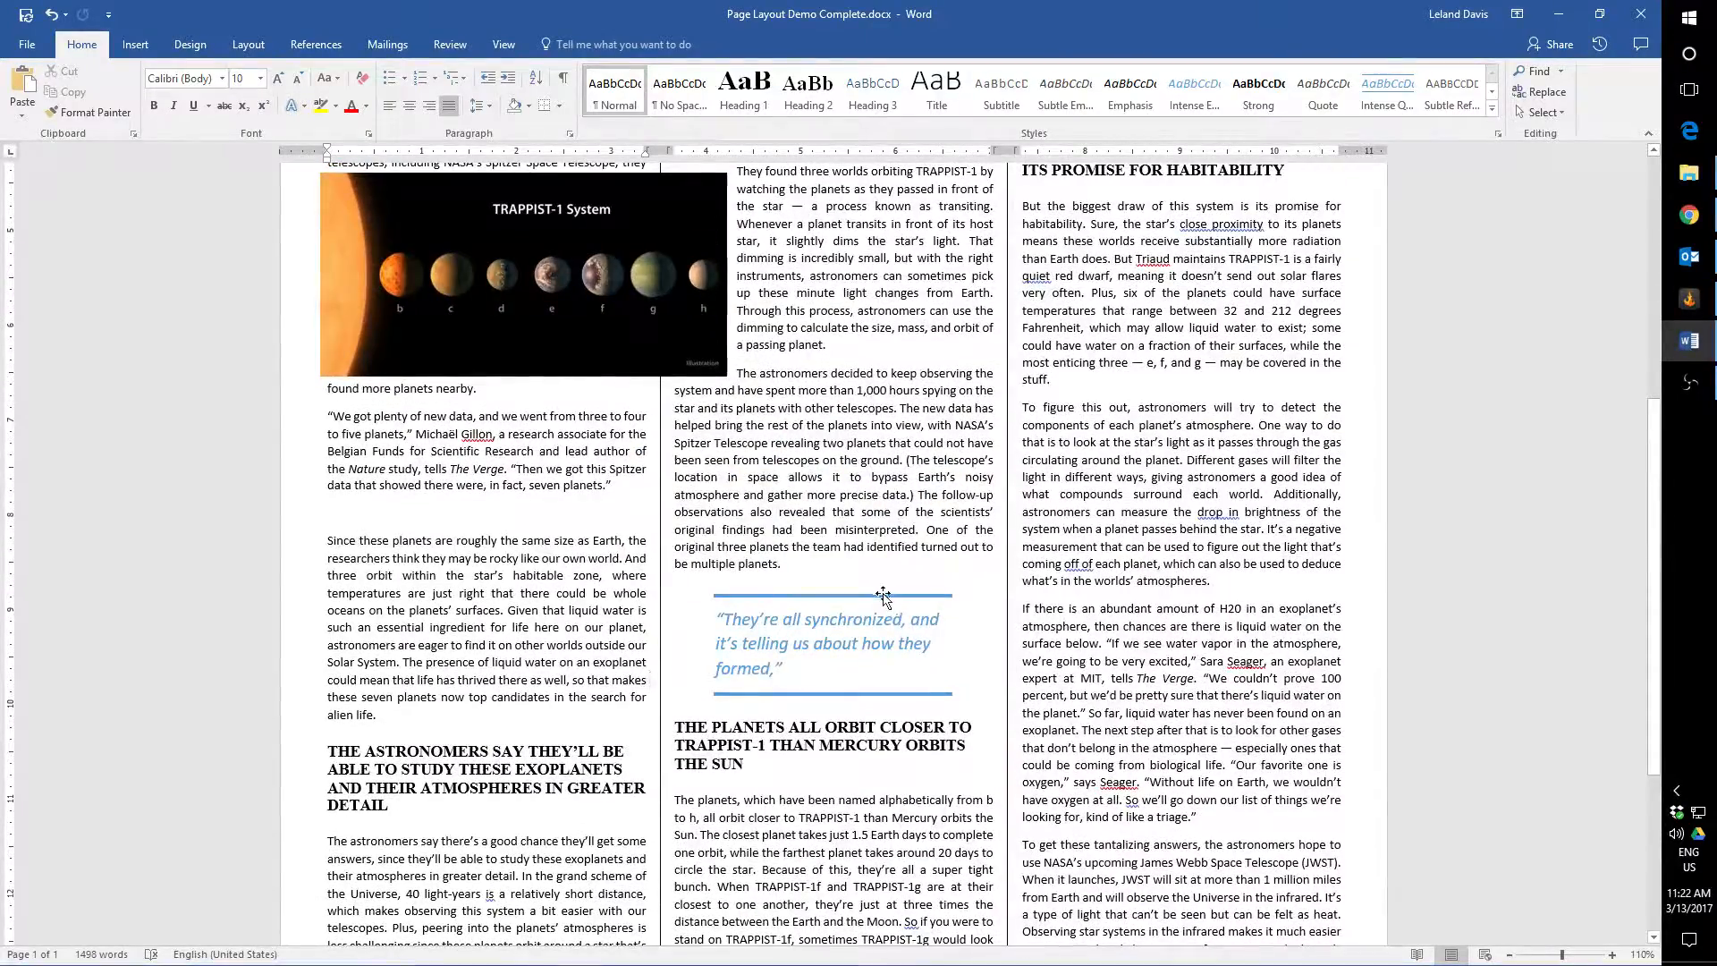
mouse_move(895, 586)
left_mouse_down()
mouse_move(1240, 571)
mouse_move(1176, 506)
mouse_move(1233, 470)
left_mouse_up()
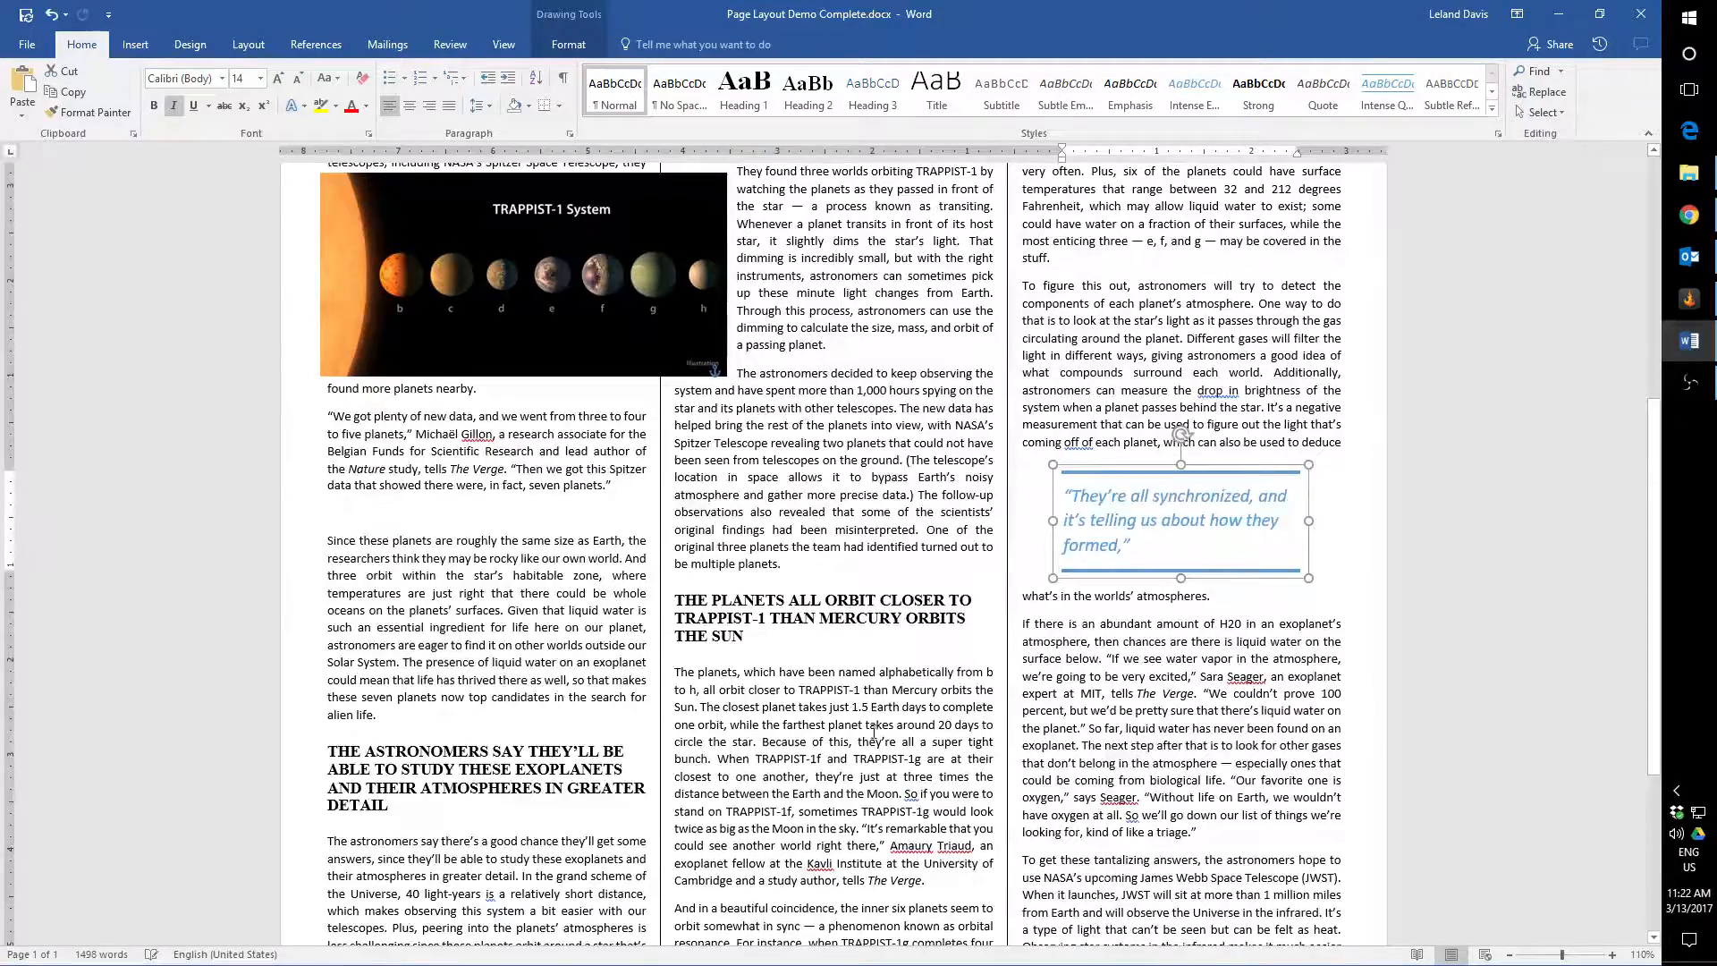
scroll(839, 745, "down", 4)
scroll(839, 745, "down", 1)
scroll(838, 745, "down", 2)
scroll(834, 694, "up", 5)
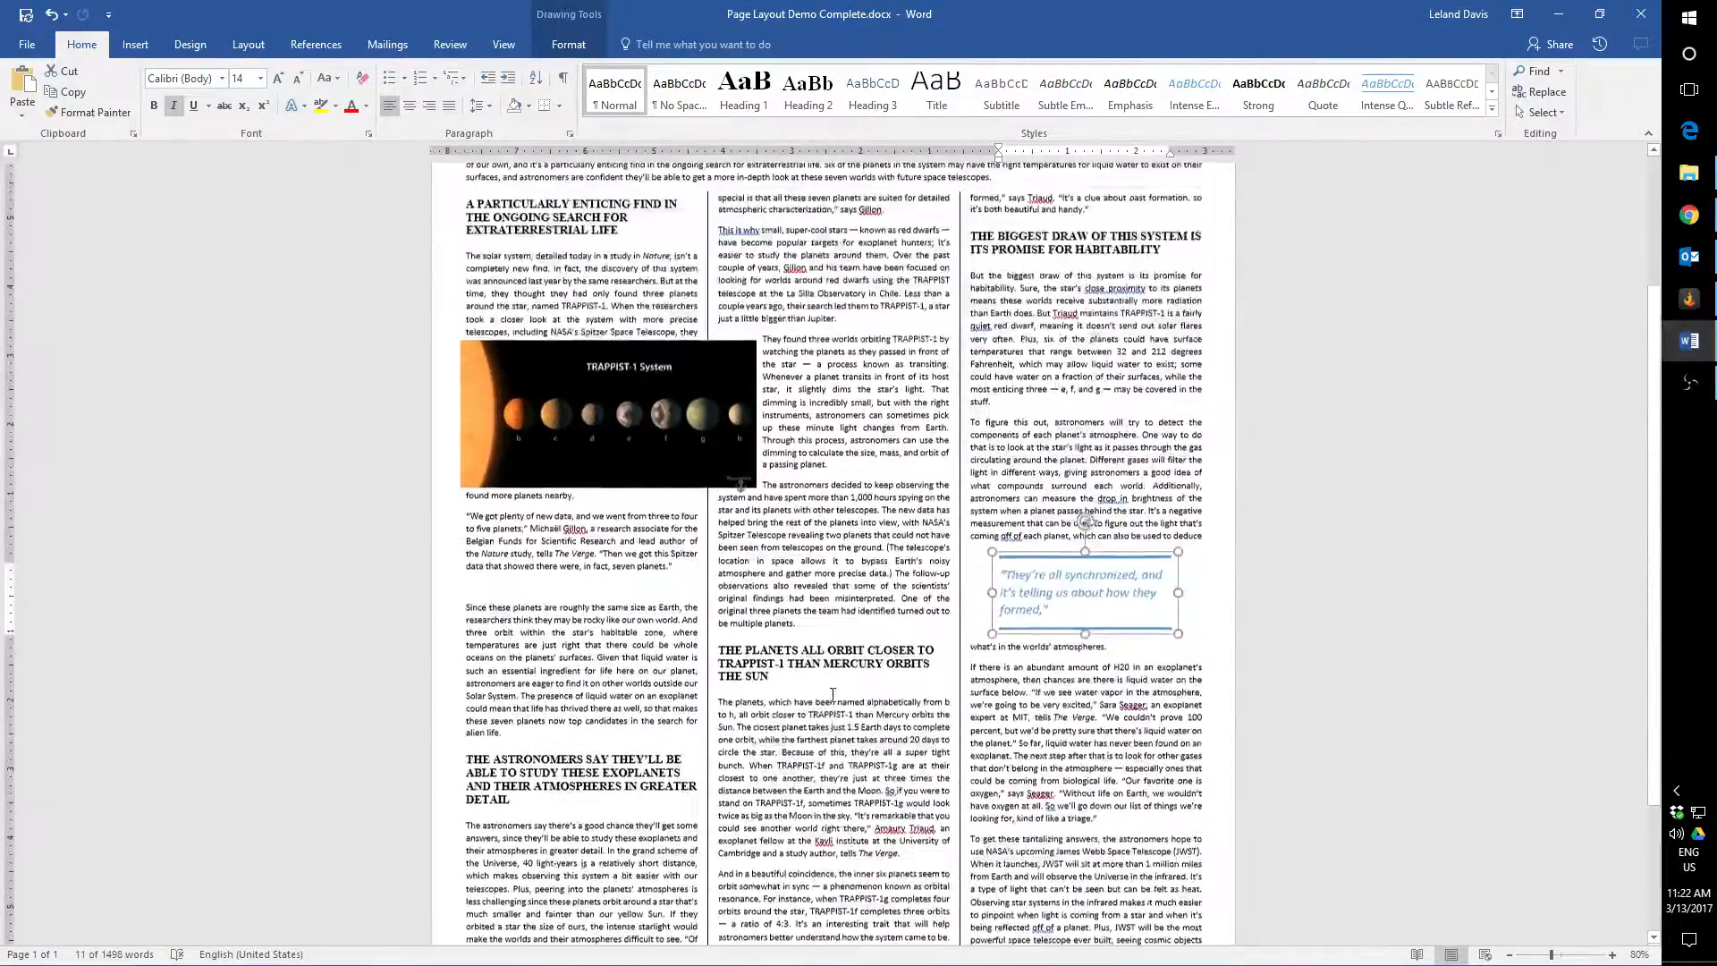
scroll(833, 694, "down", 6)
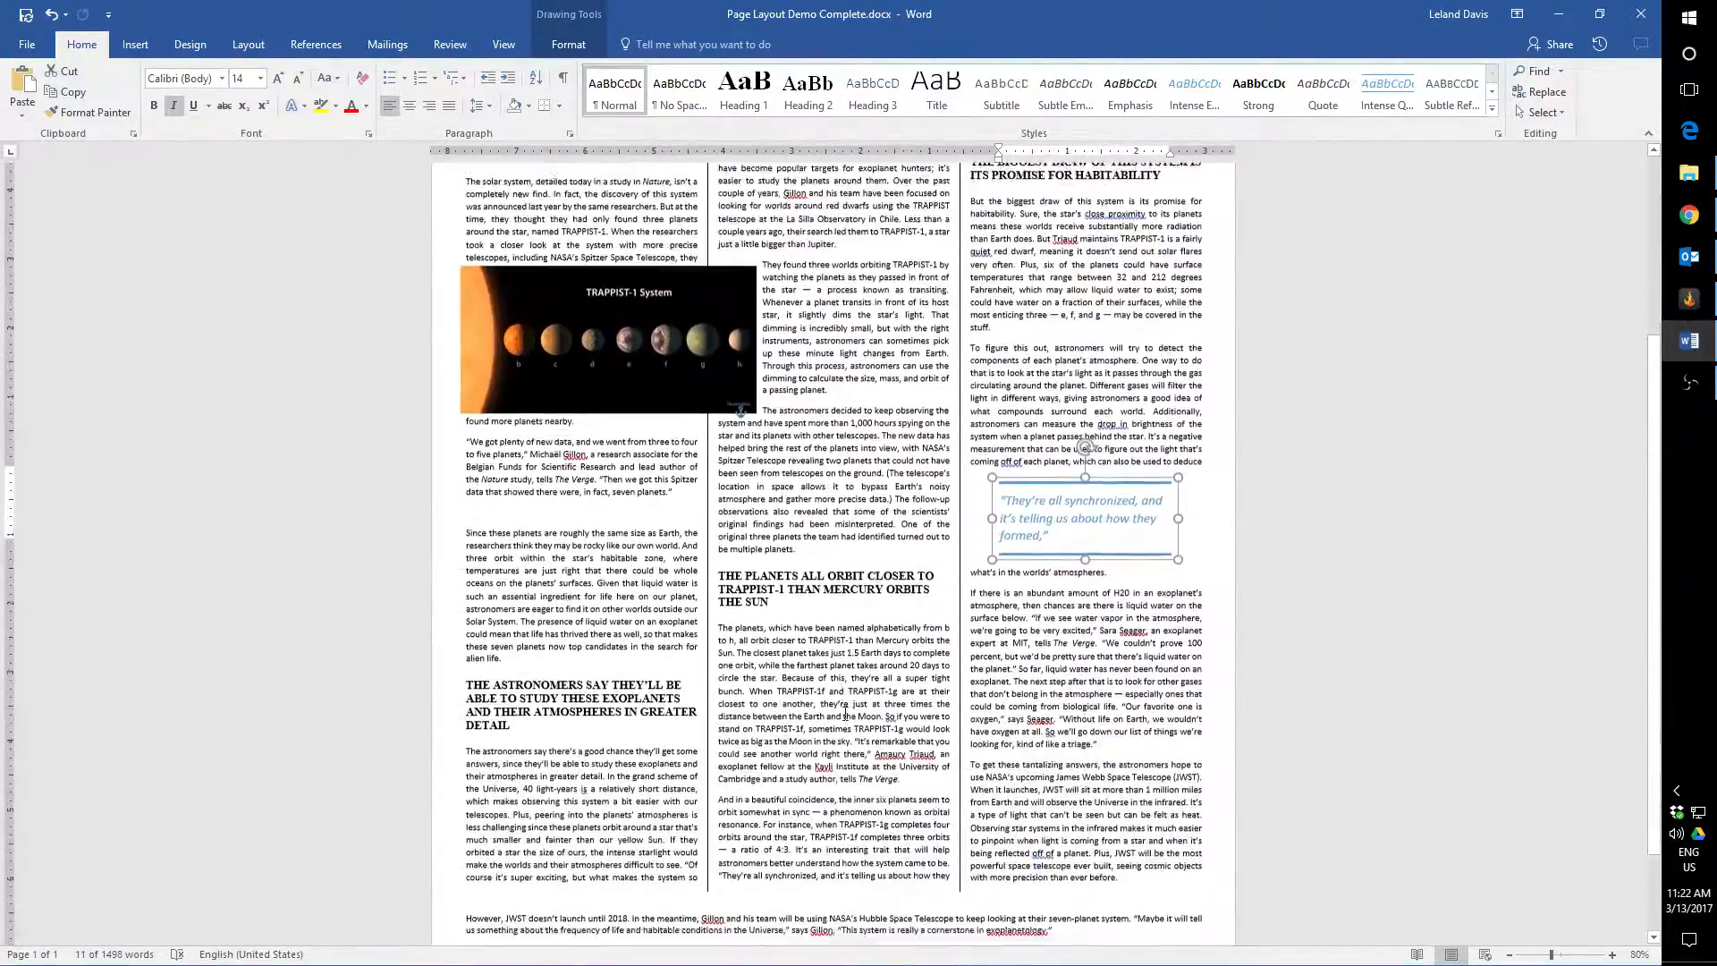
scroll(447, 660, "down", 2)
scroll(447, 658, "up", 3)
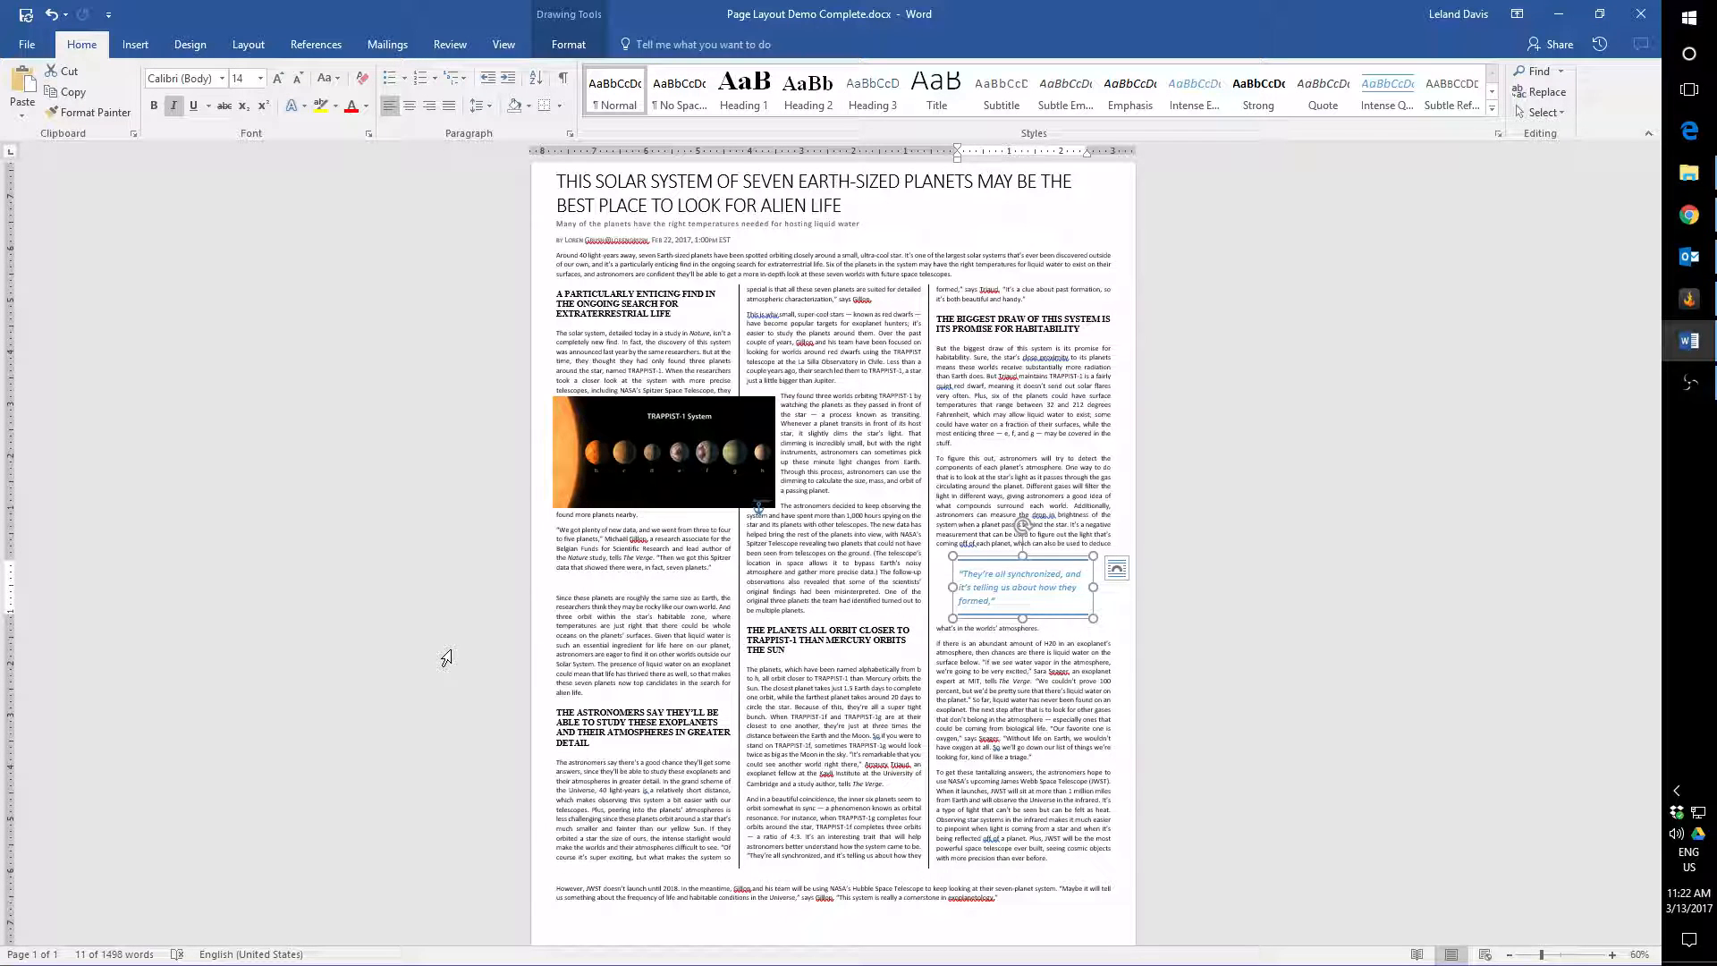
- Deselect the pull quote and look over the finished article page at 60% zoom
left_click(135, 44)
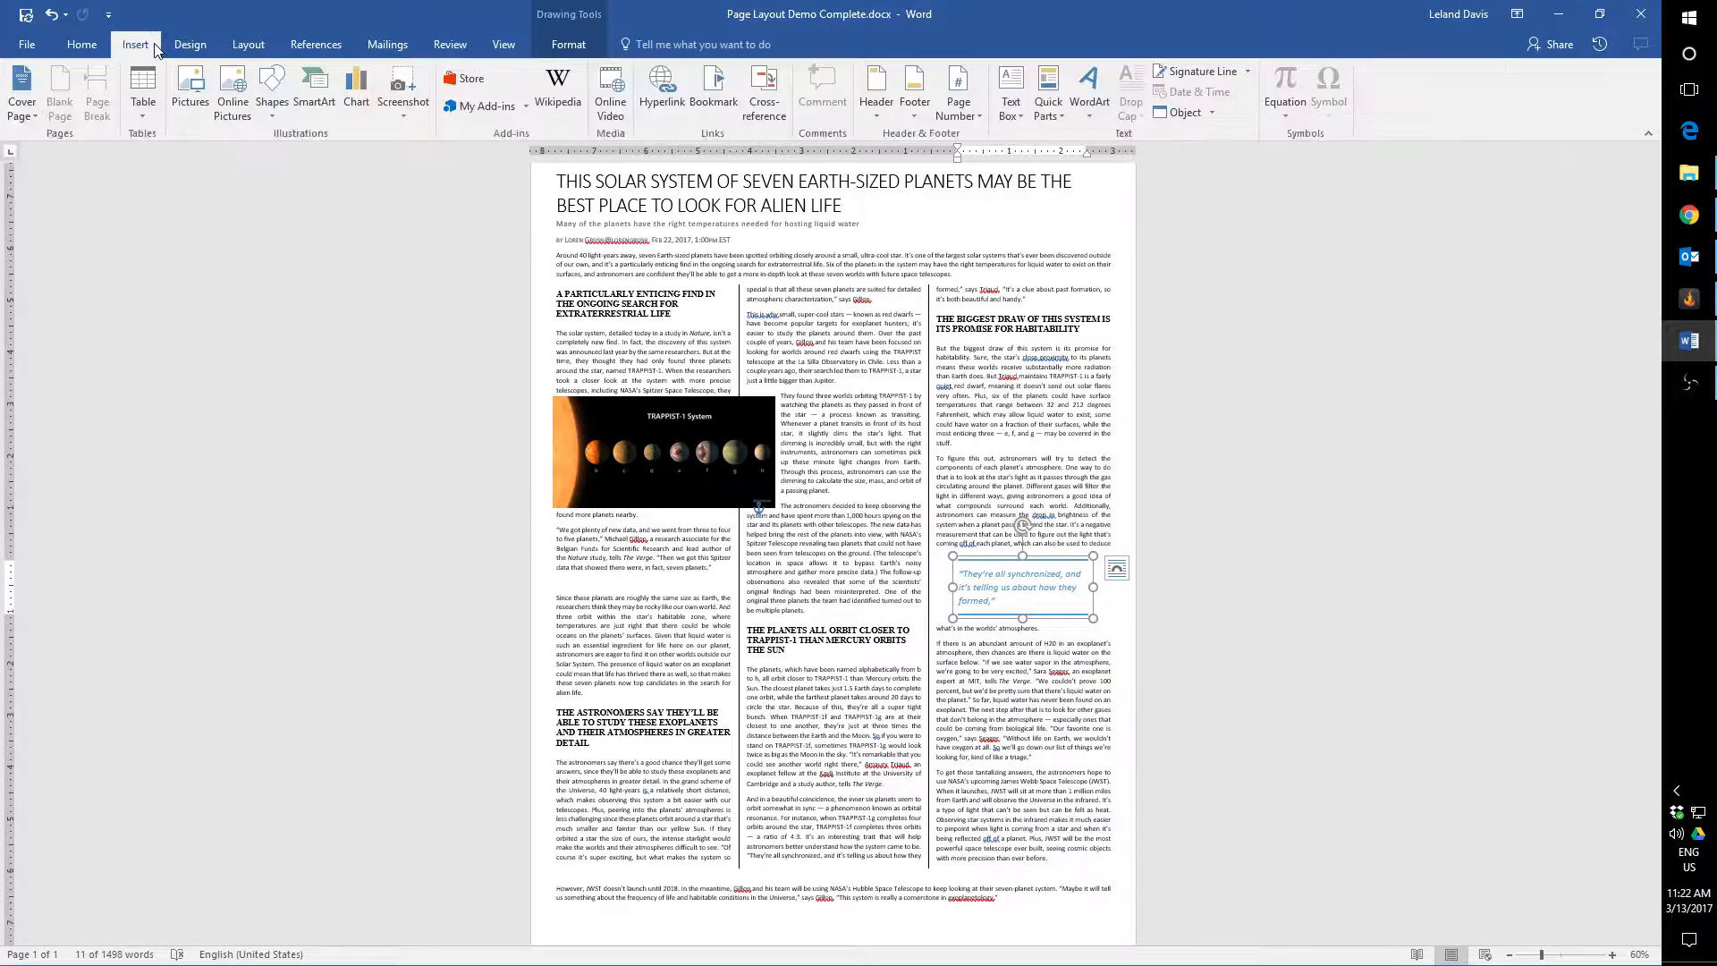
left_click(248, 44)
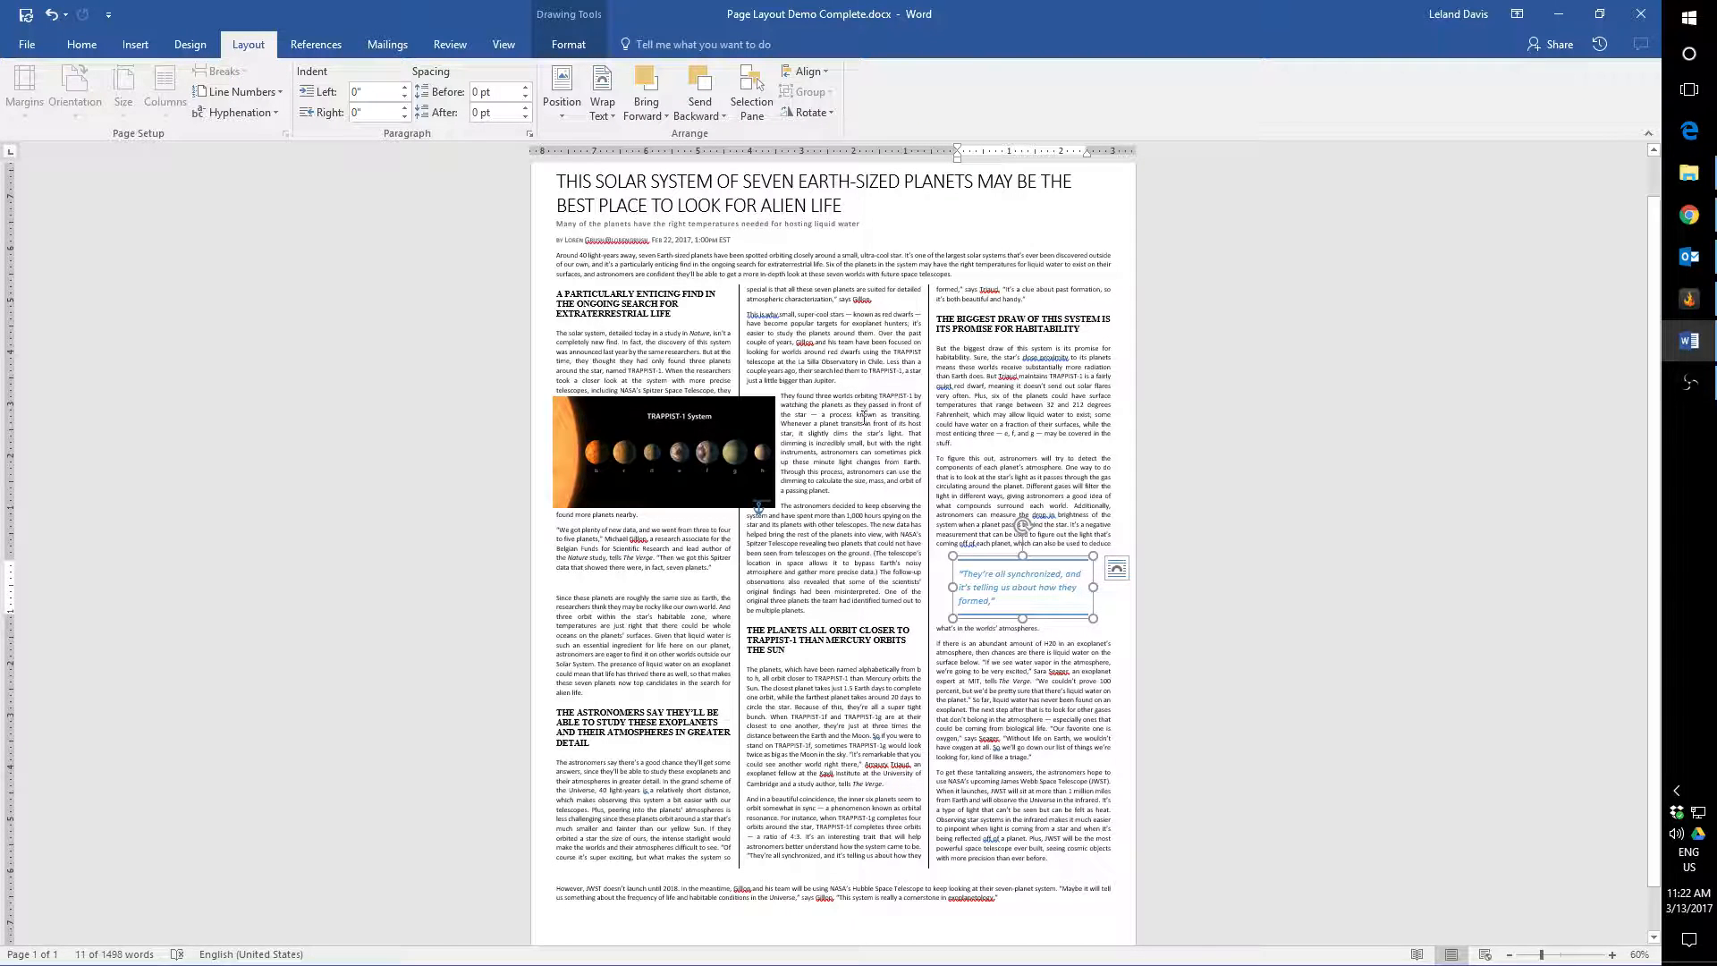
left_click(845, 503)
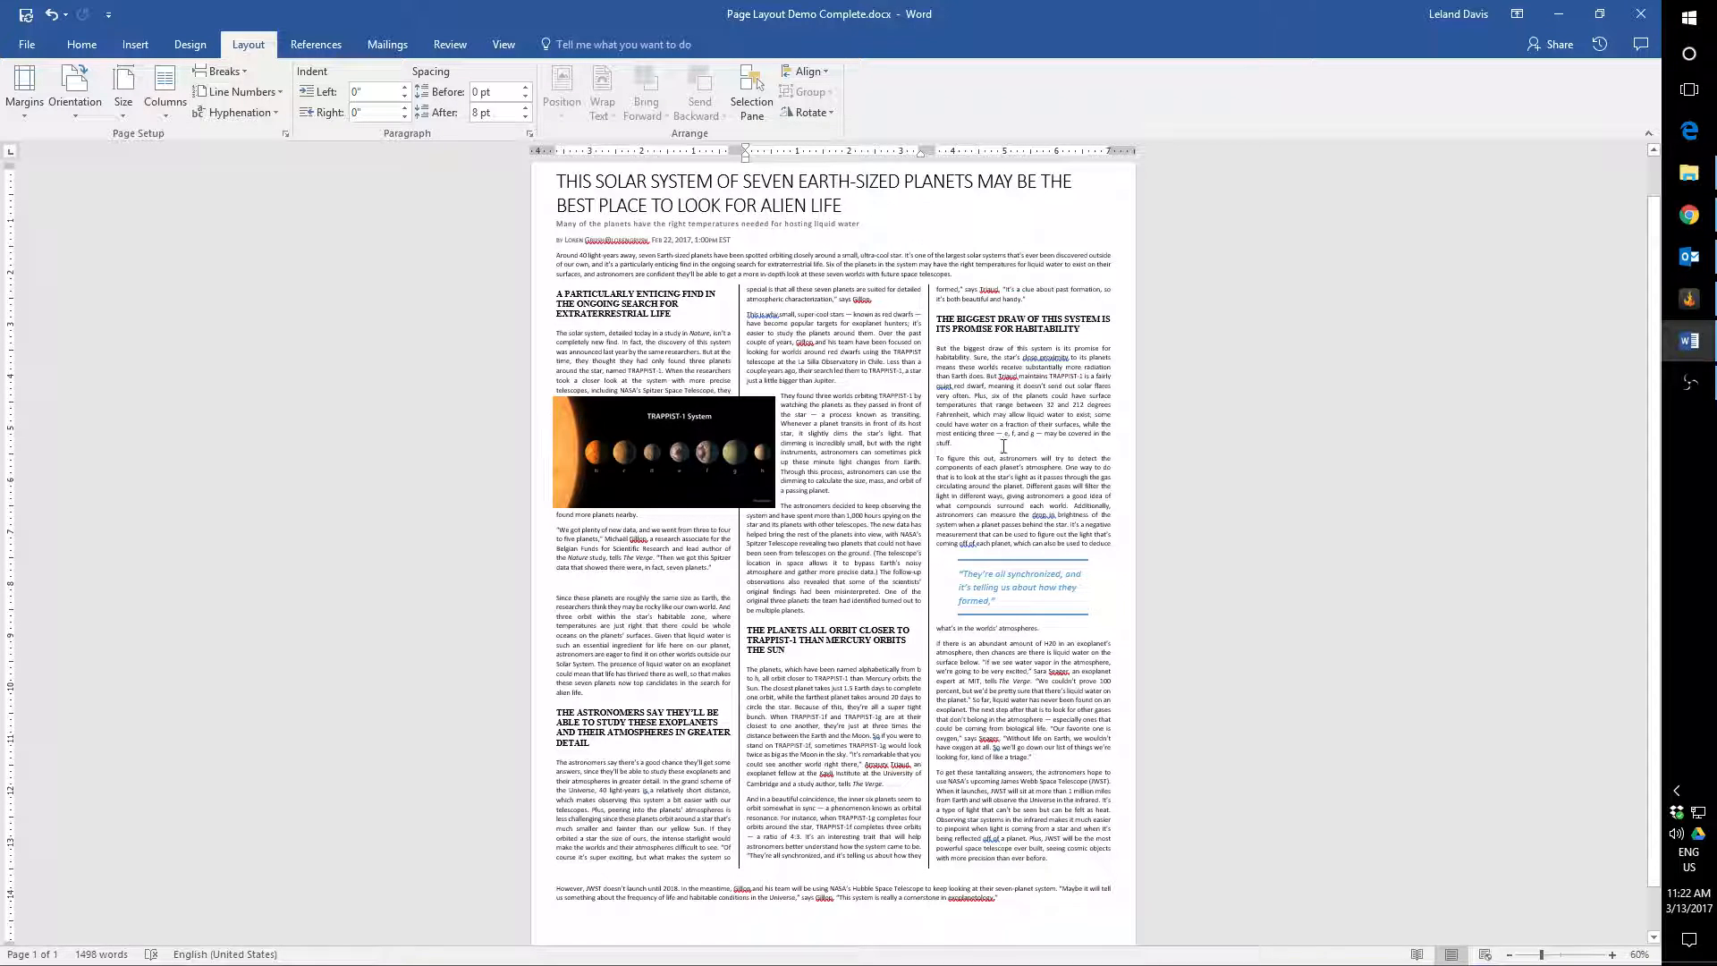
scroll(447, 627, "up", 1)
scroll(447, 535, "down", 1)
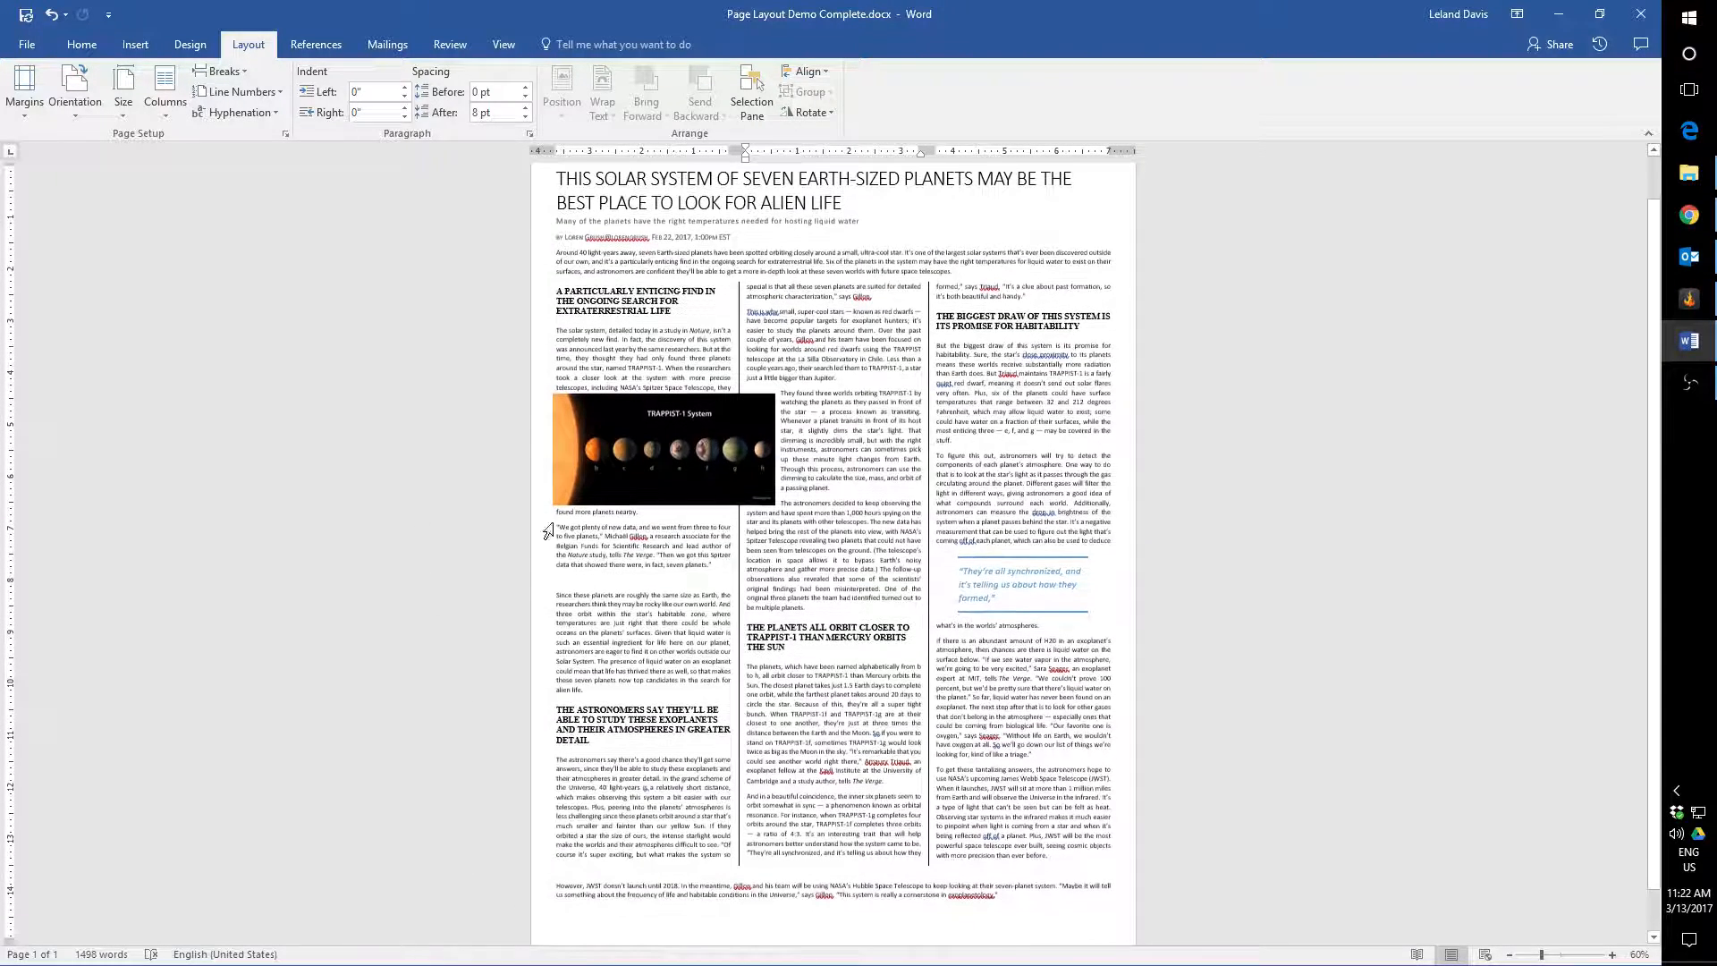